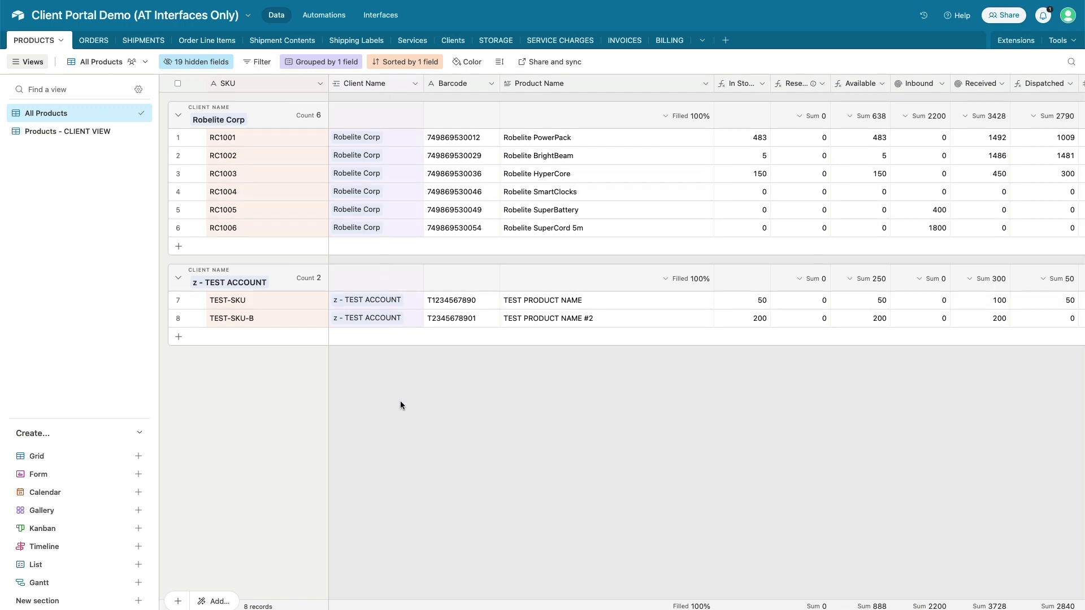
# Look over the Clients and Products tables, then browse ORDERS in the All Orders view
pyautogui.click(451, 41)
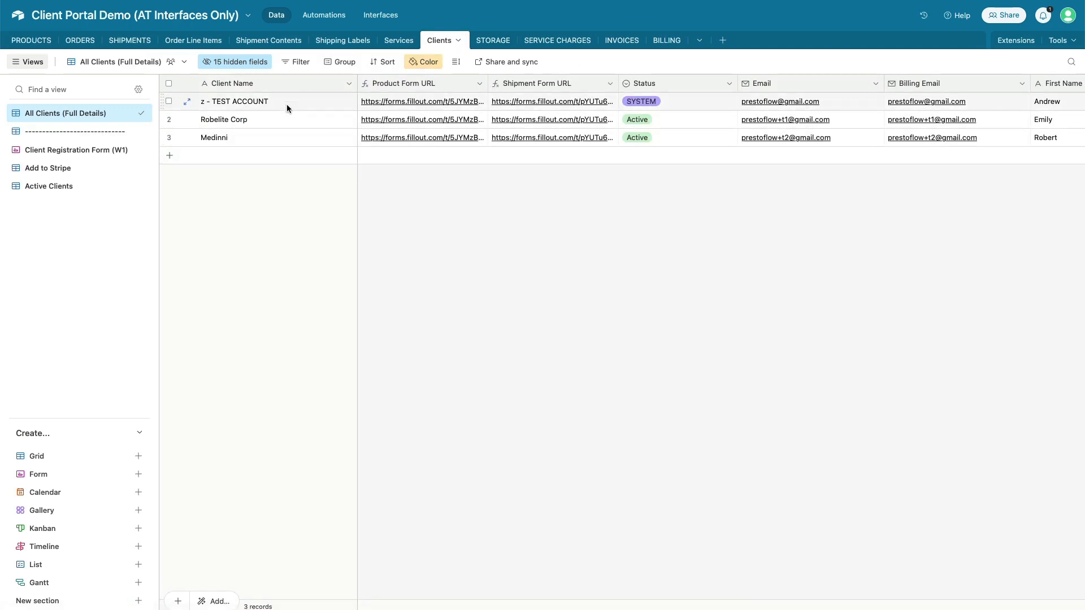
pyautogui.click(24, 41)
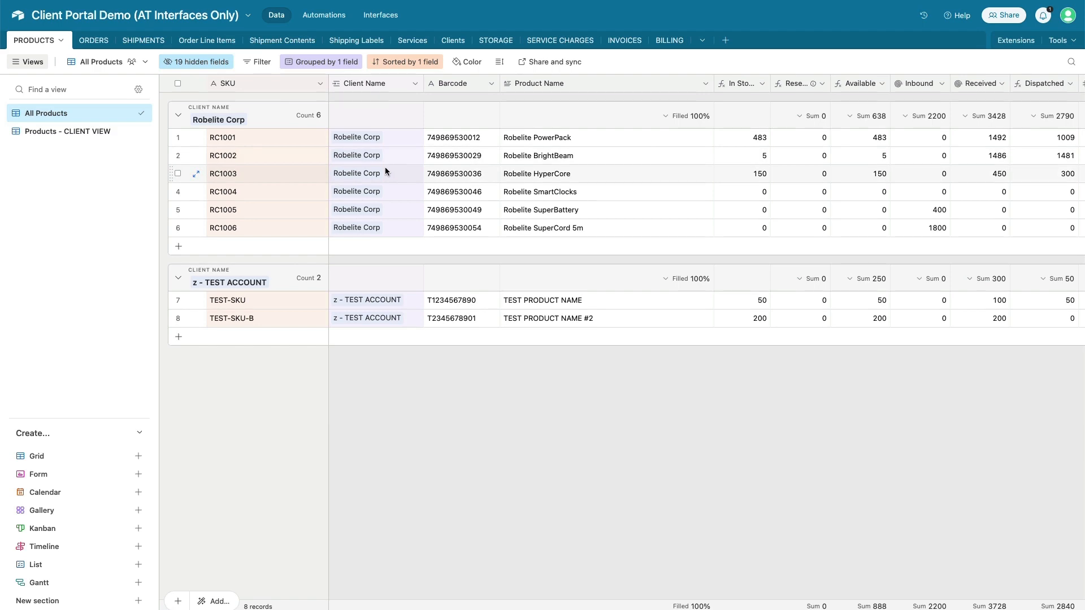
pyautogui.click(93, 40)
pyautogui.click(77, 112)
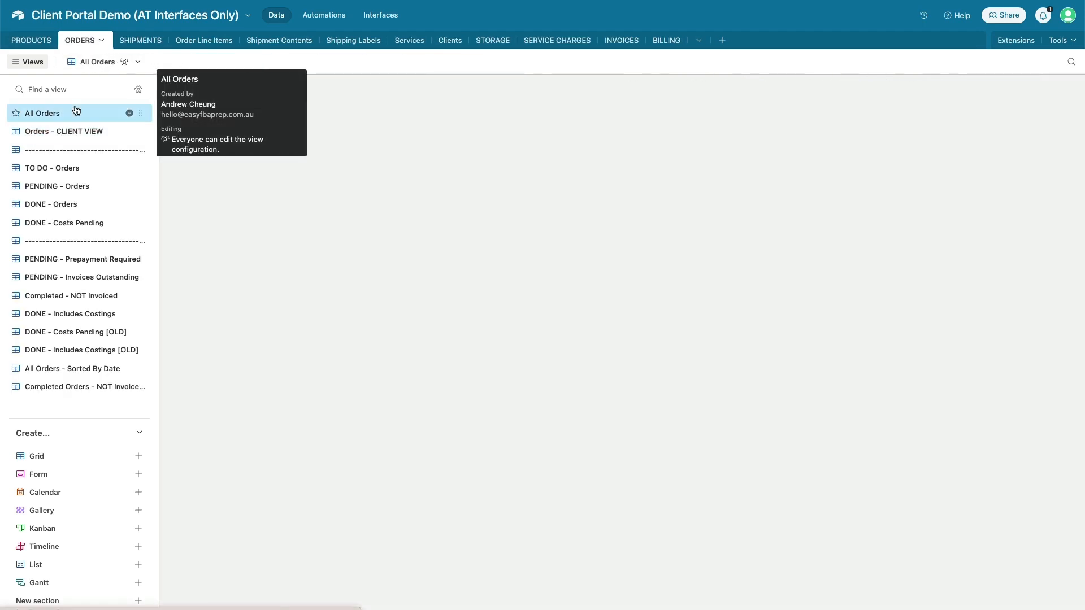
pyautogui.hscroll(1, 469, 201)
pyautogui.hscroll(10, 469, 201)
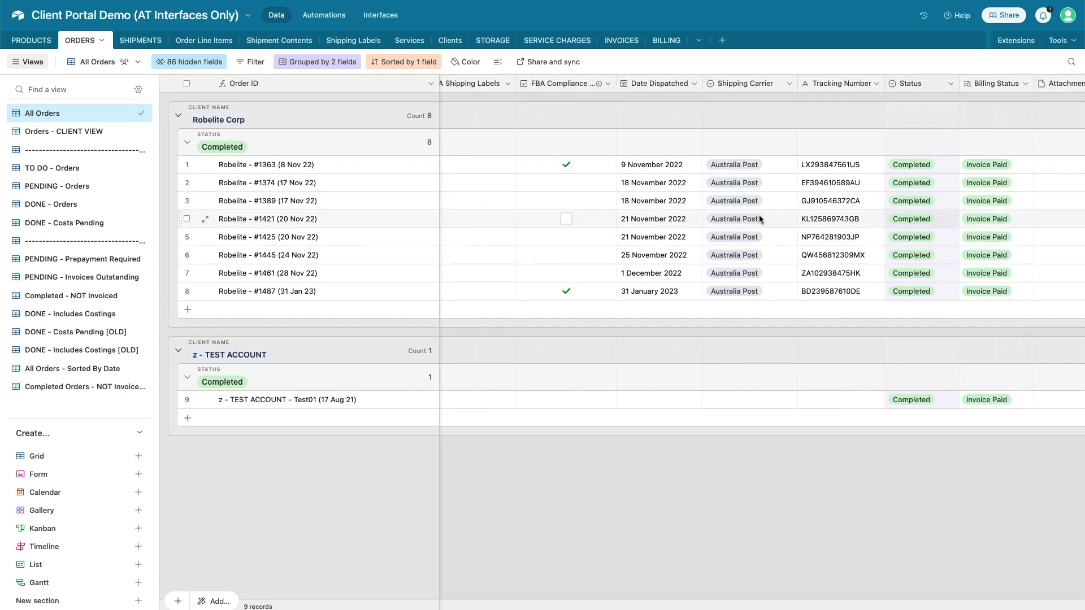
pyautogui.hscroll(10, 758, 219)
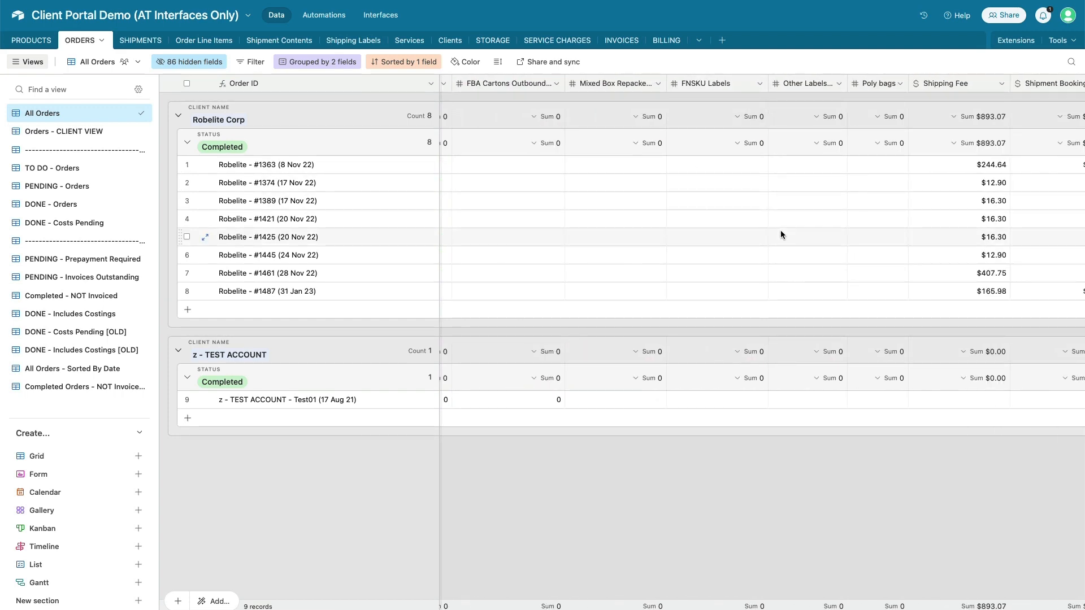
pyautogui.hscroll(8, 879, 223)
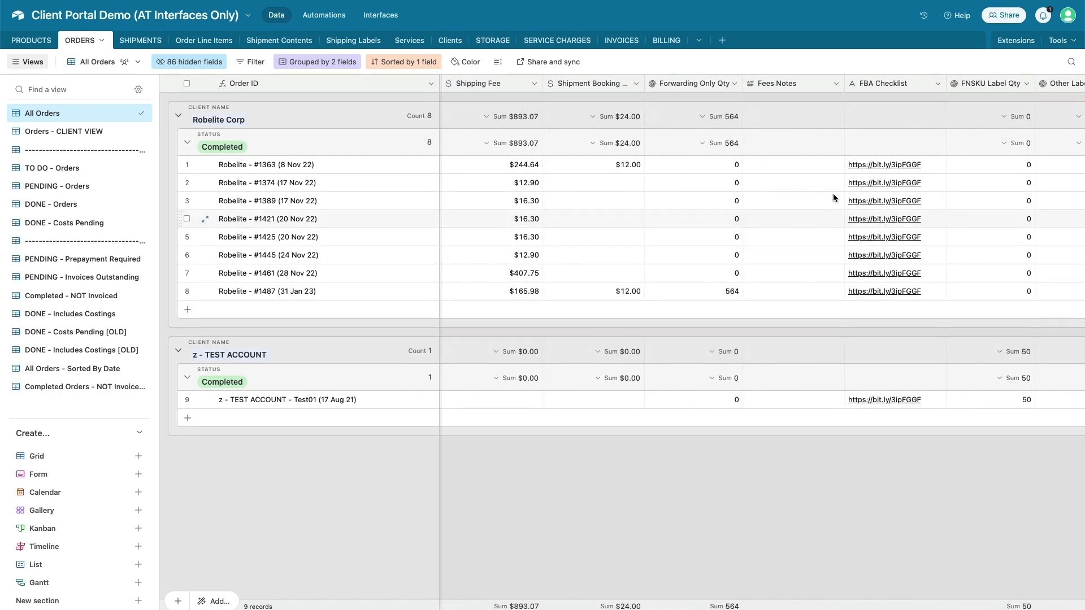
pyautogui.hscroll(5, 758, 189)
pyautogui.hscroll(-15, 759, 188)
pyautogui.hscroll(-2, 758, 188)
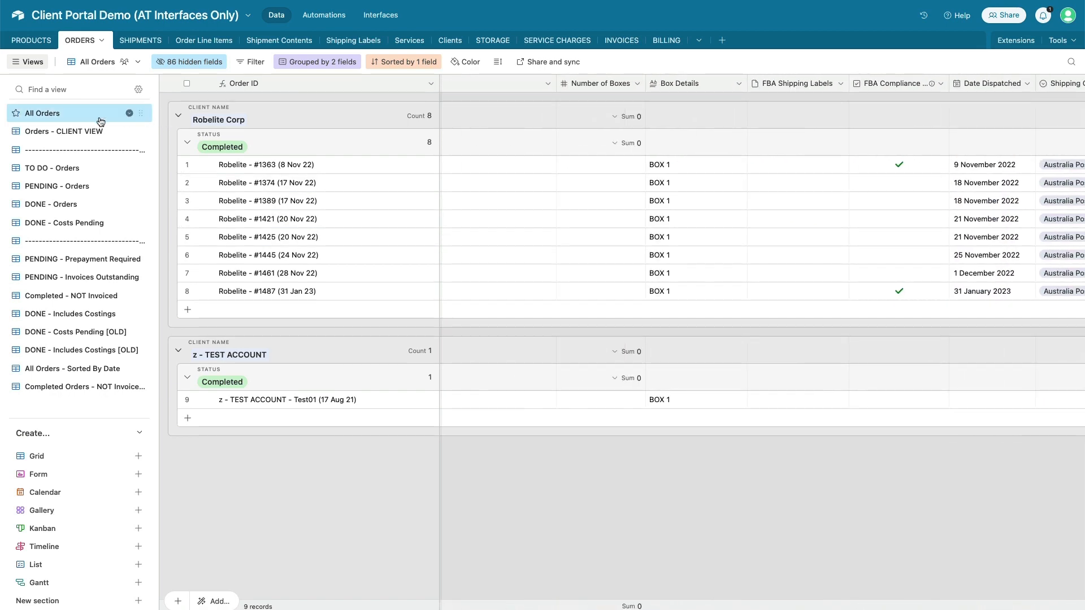
# Switch to the Orders - CLIENT VIEW view and scroll through its status-grouped columns
pyautogui.click(61, 132)
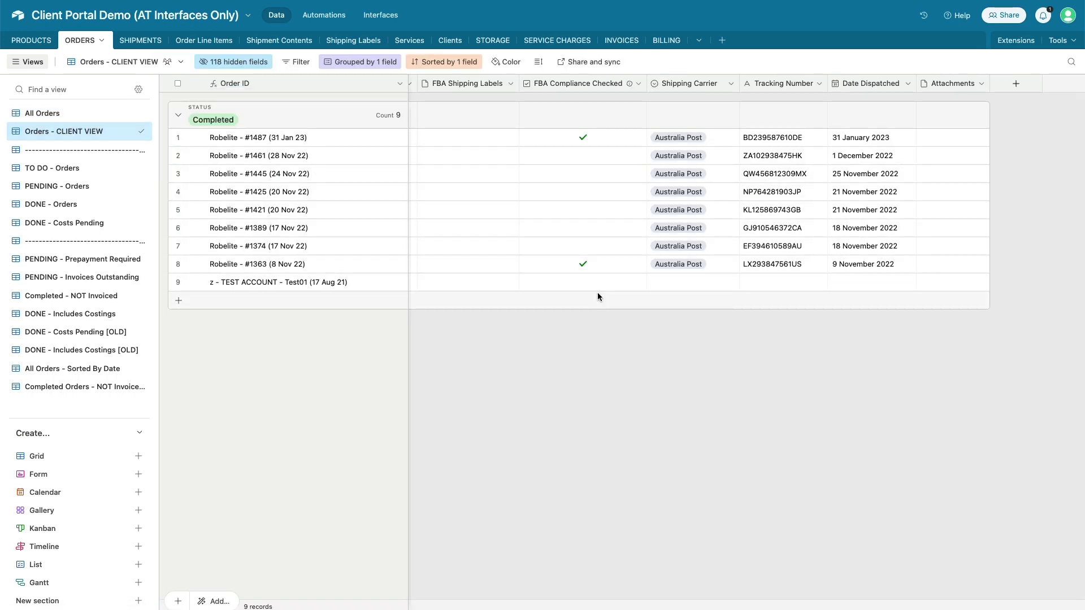
pyautogui.hscroll(-11, 600, 298)
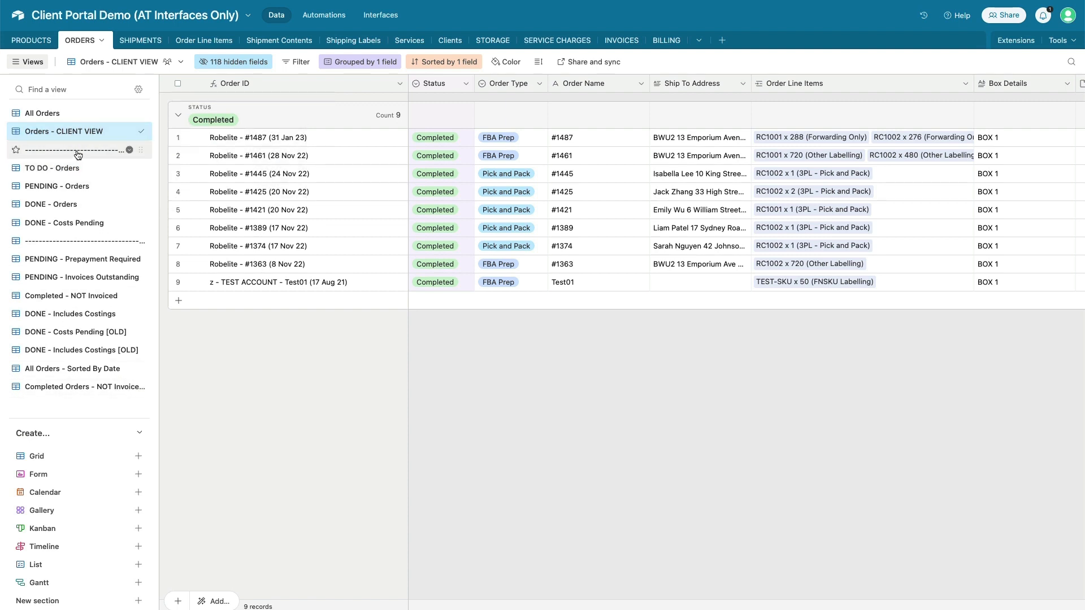
pyautogui.moveTo(79, 149)
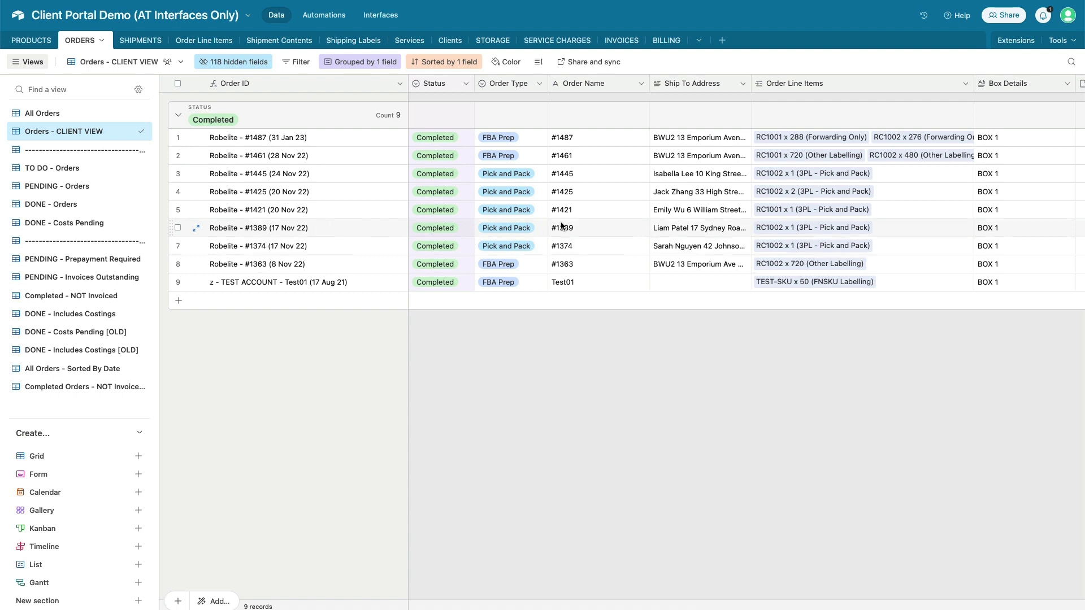
pyautogui.hscroll(3, 561, 226)
pyautogui.hscroll(10, 561, 225)
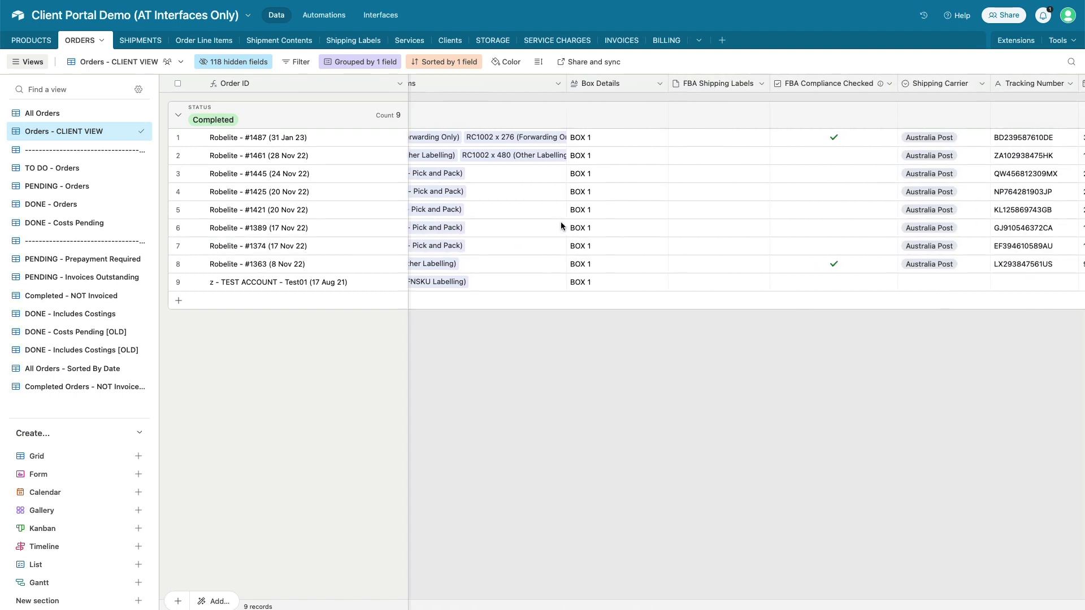
pyautogui.hscroll(2, 561, 226)
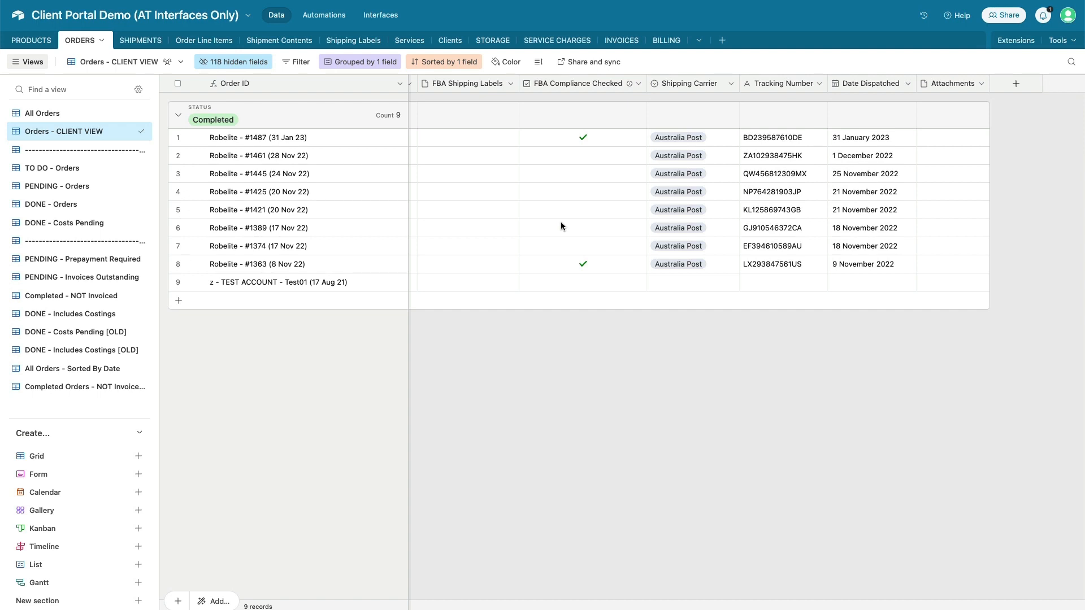
pyautogui.hscroll(-2, 561, 226)
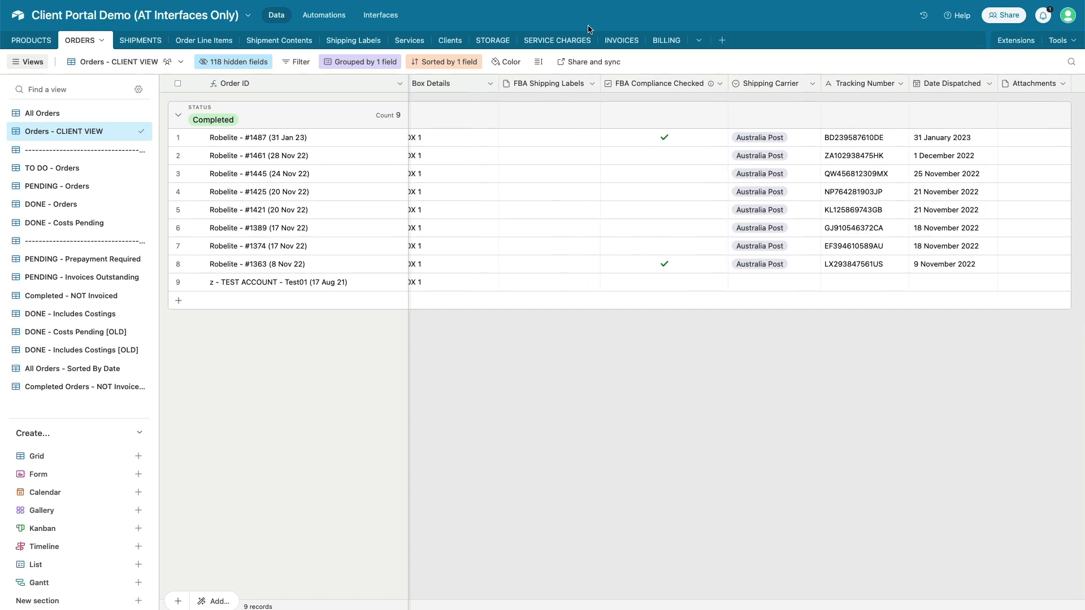
pyautogui.hscroll(-10, 585, 384)
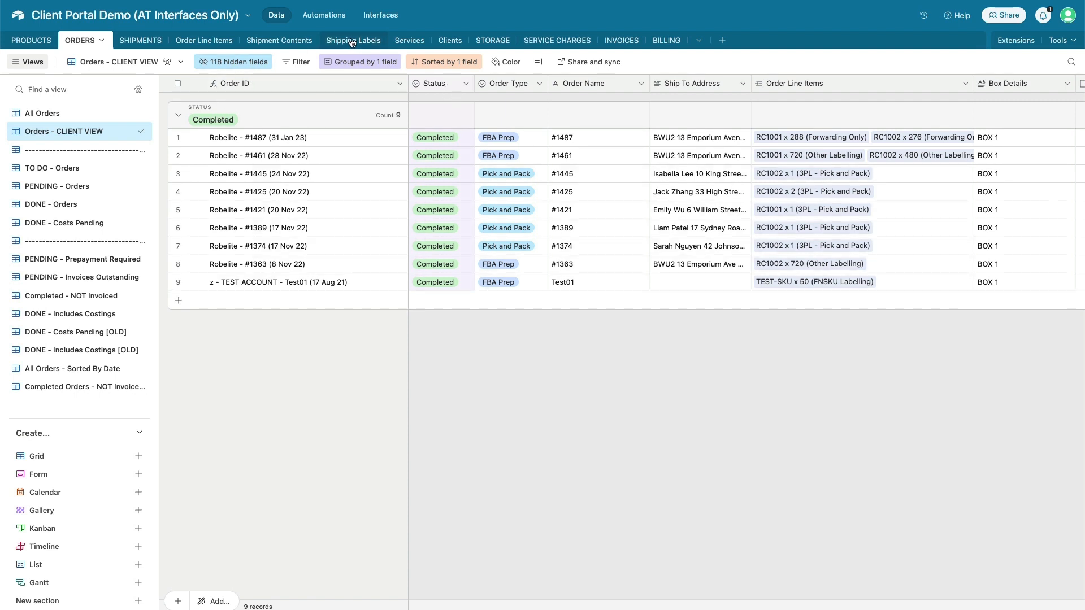
# Open the Client Portal interface in edit mode
pyautogui.click(384, 18)
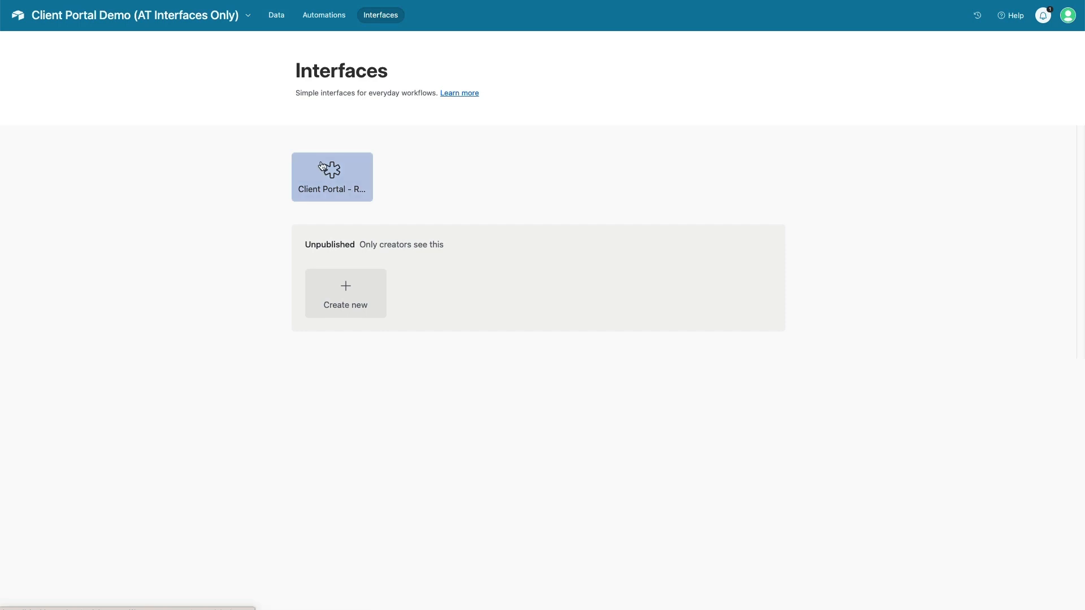
pyautogui.click(322, 164)
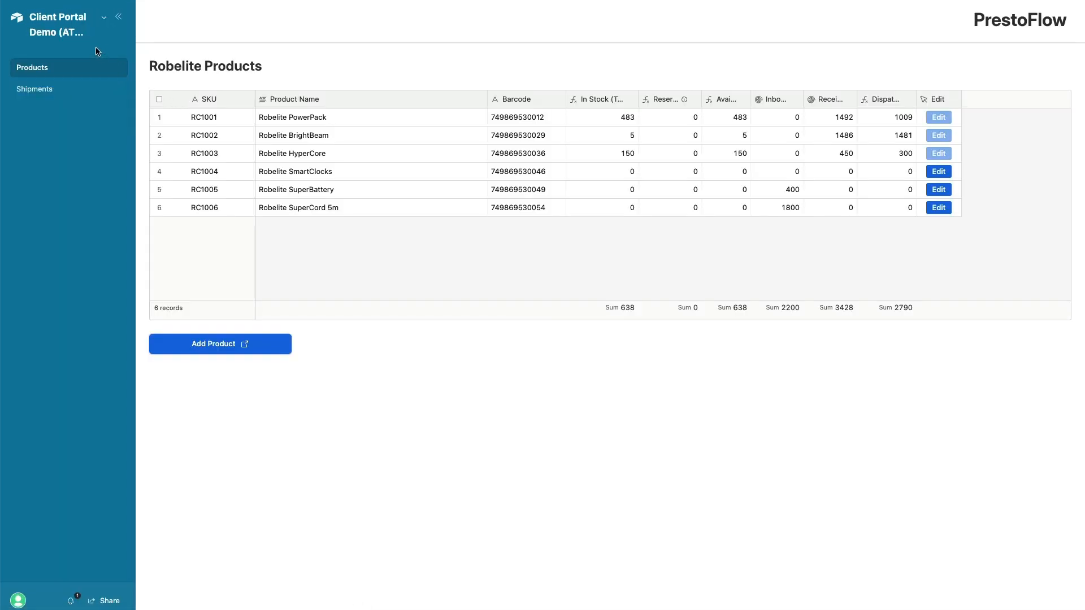
pyautogui.click(105, 19)
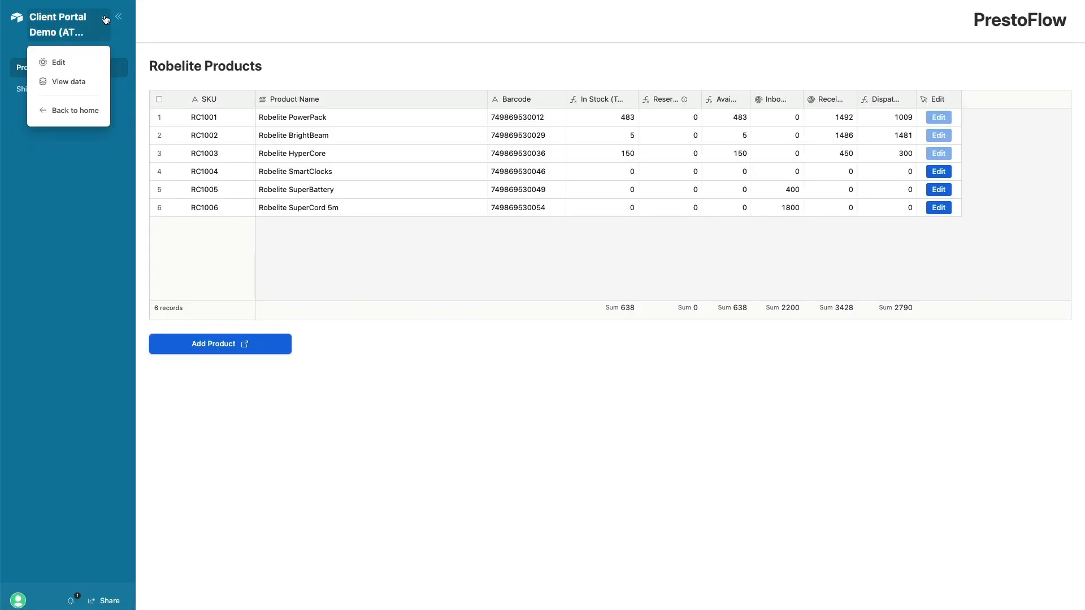
pyautogui.click(59, 63)
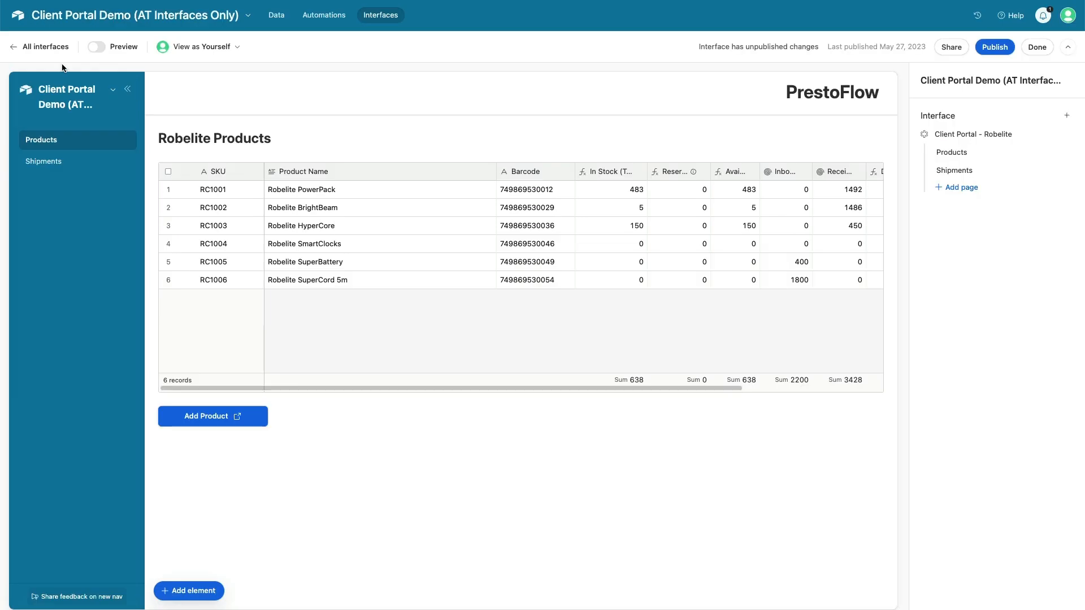
# Add a Blank-layout Untitled page below Products and Shipments
pyautogui.click(953, 189)
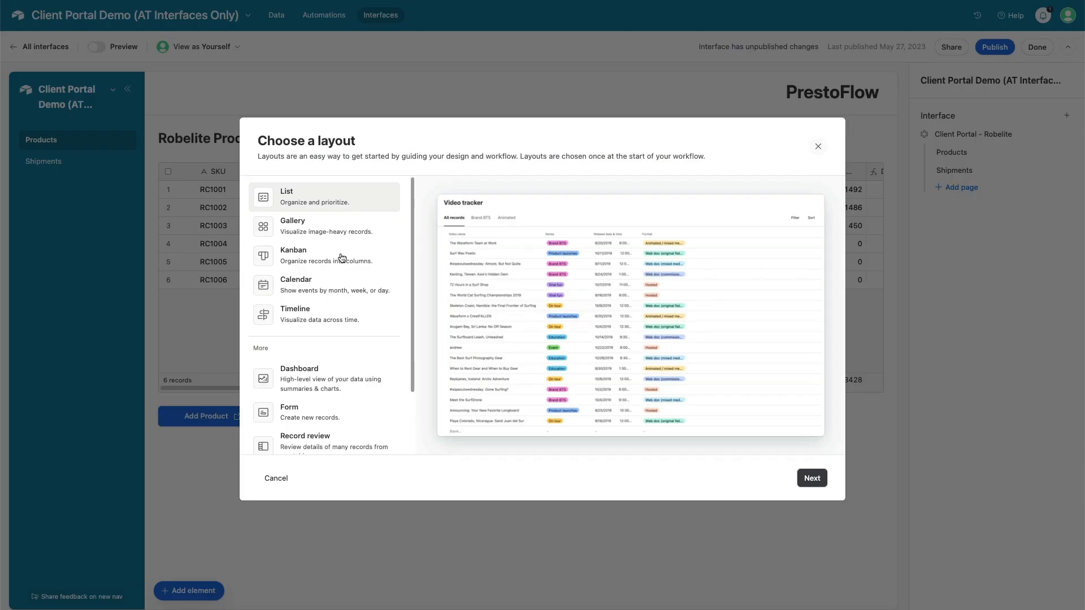
pyautogui.scroll(-2, 342, 261)
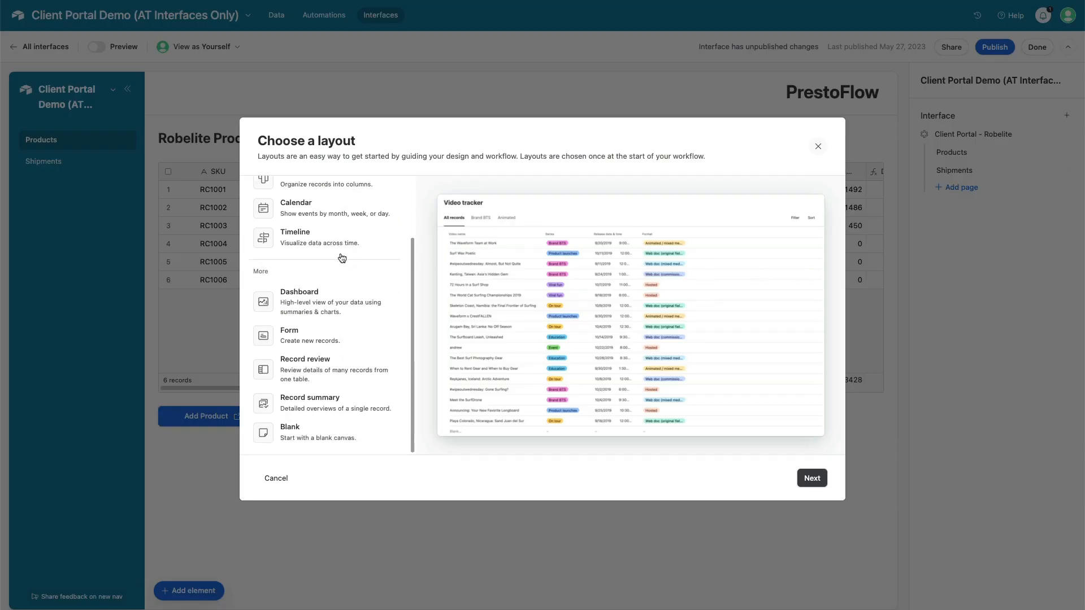
pyautogui.click(300, 434)
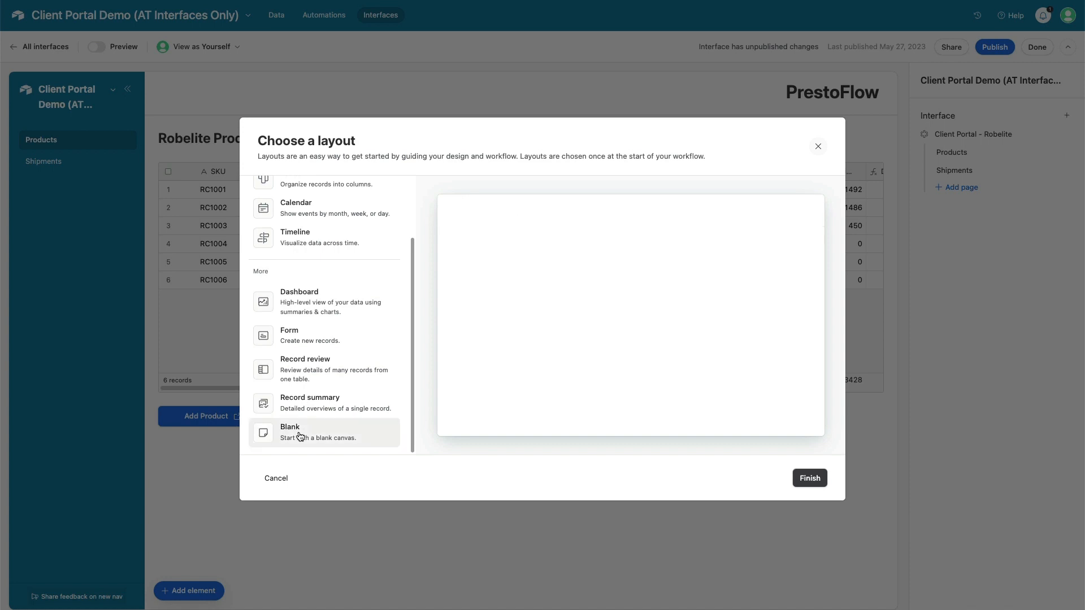
pyautogui.click(815, 480)
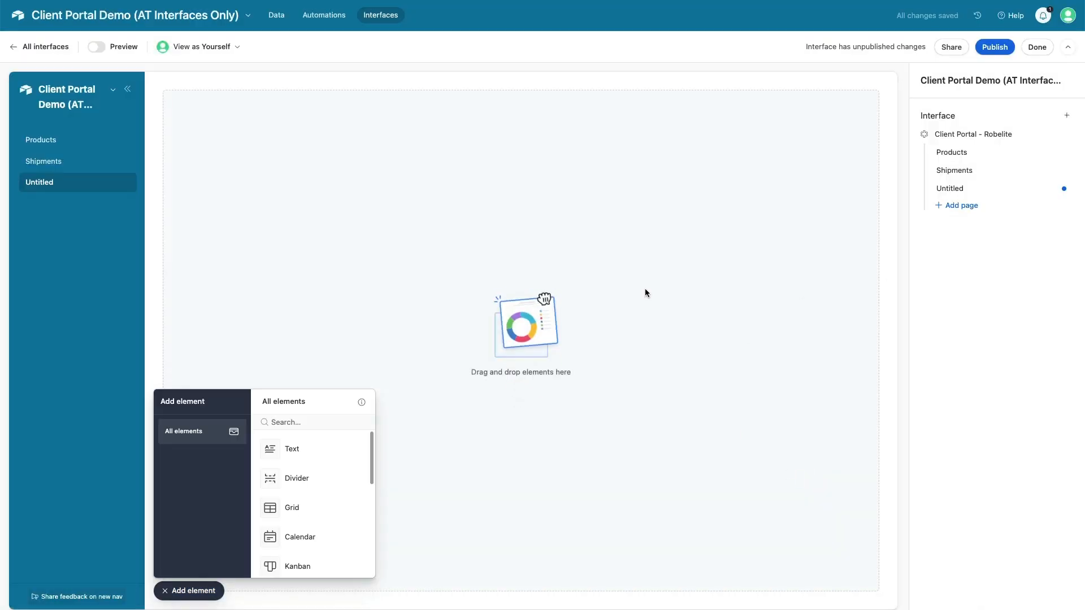
# Place a grid element stretched to full width, sourced from ORDERS with View-only permissions
pyautogui.click(285, 513)
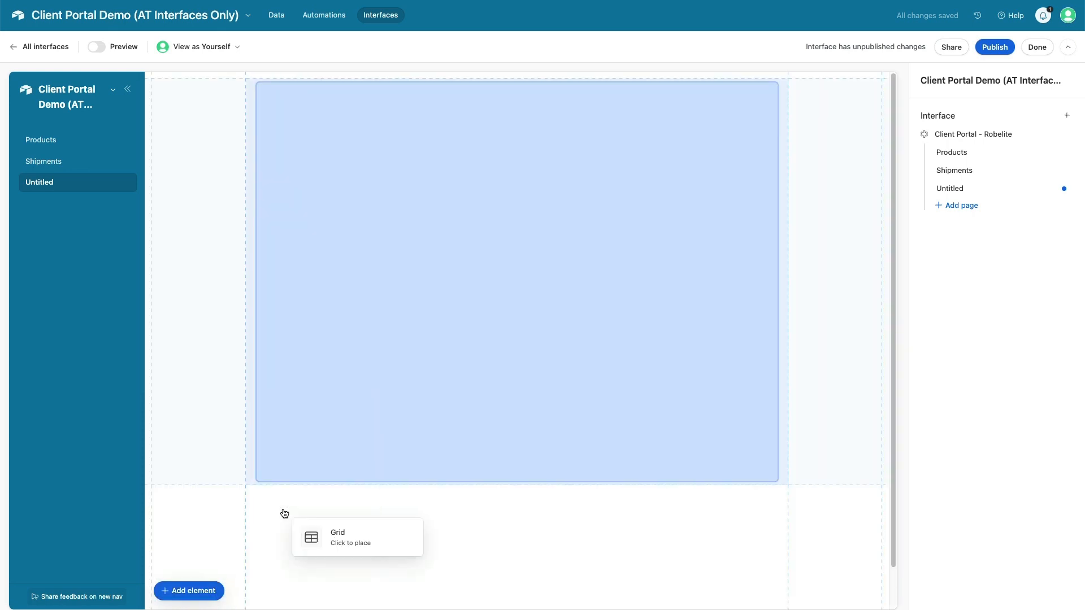
pyautogui.click(213, 392)
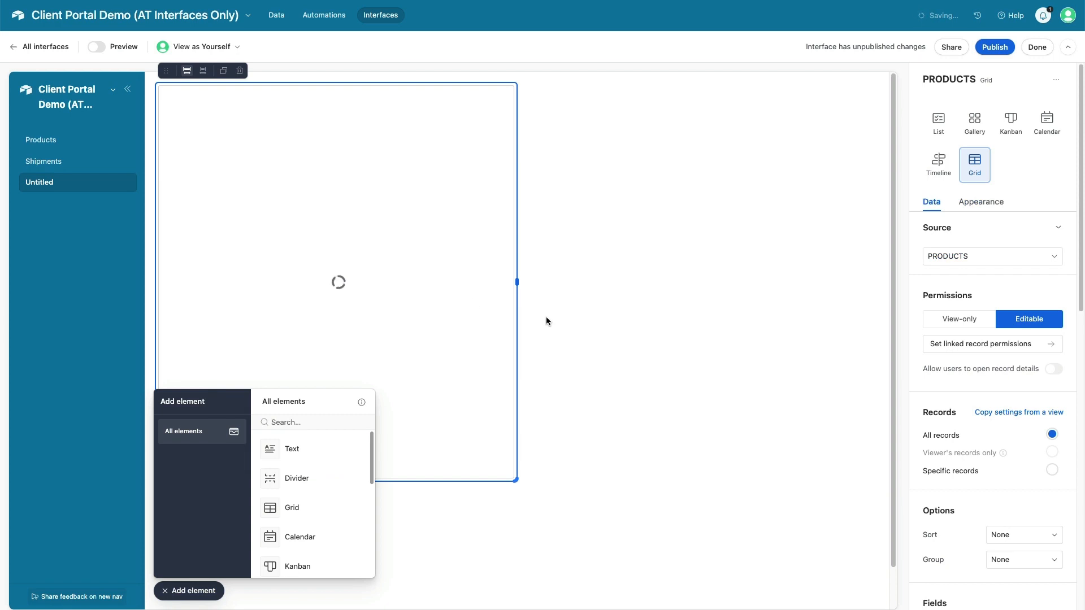
pyautogui.moveTo(516, 281); pyautogui.dragTo(888, 285)
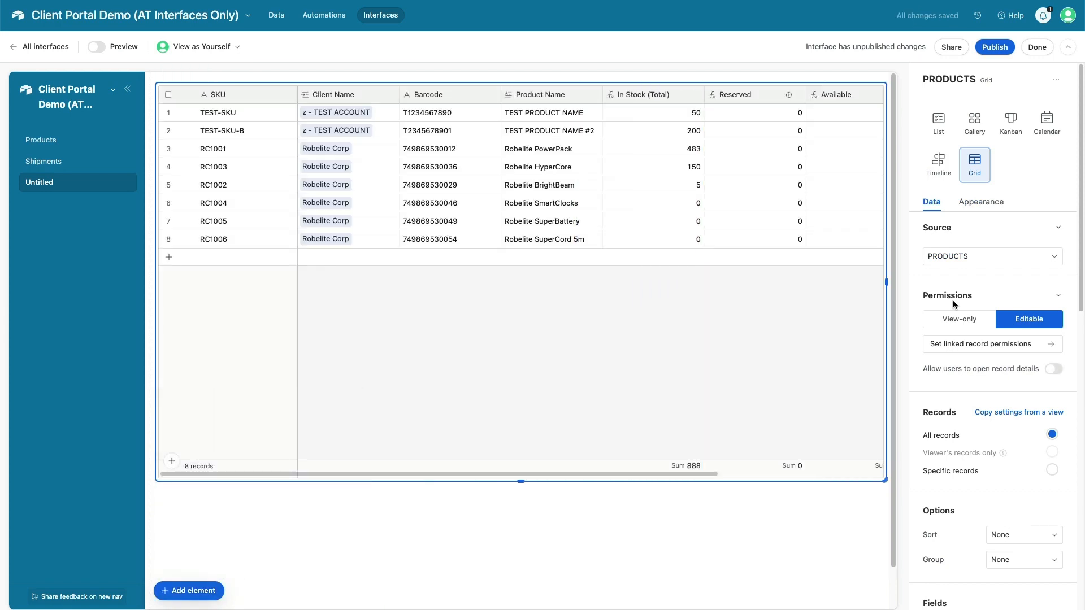
pyautogui.click(984, 259)
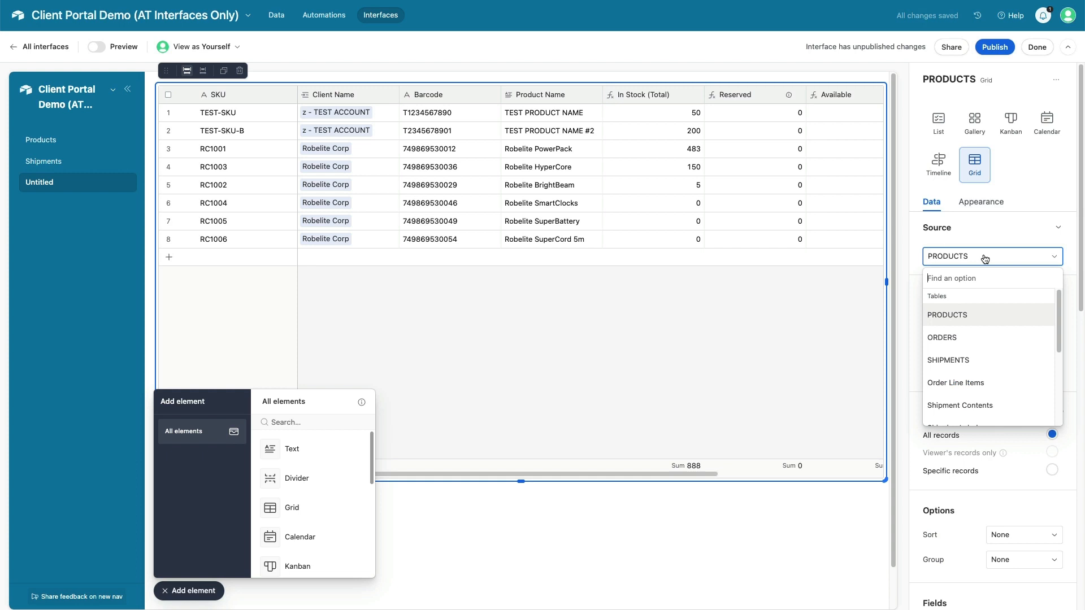
pyautogui.click(965, 337)
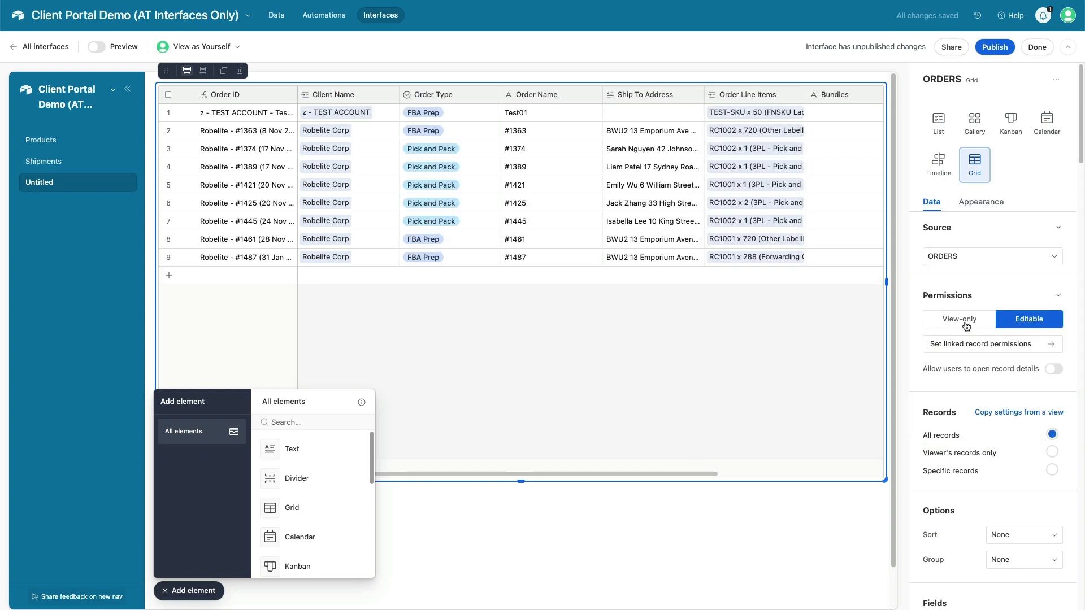
pyautogui.click(967, 321)
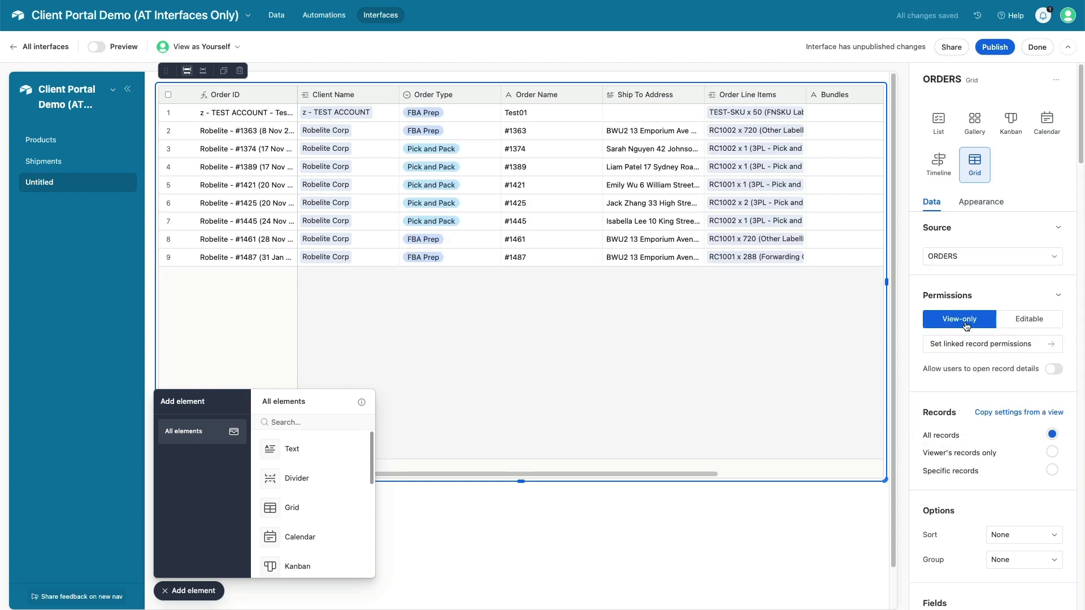
# Add a 'Robelite Orders' text element above the grid, styled as a Medium heading
pyautogui.click(299, 451)
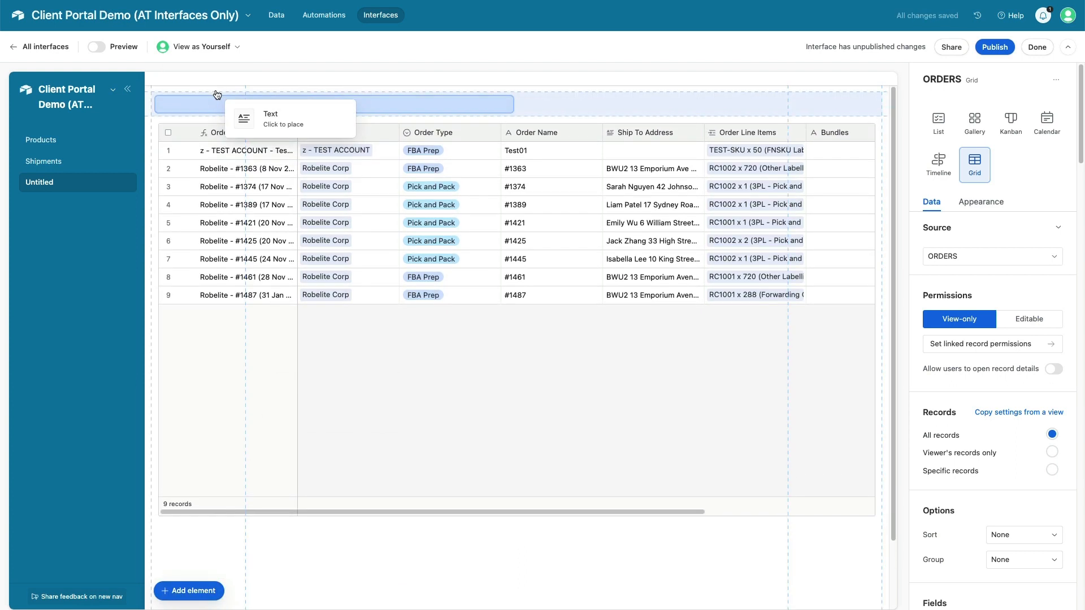
pyautogui.click(218, 98)
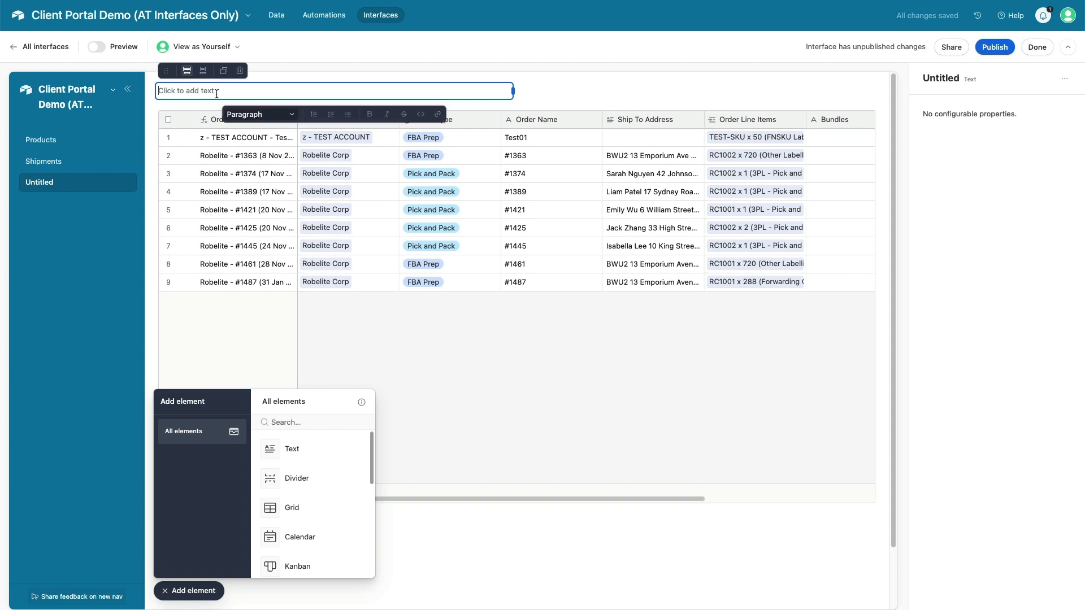
pyautogui.write('Order')
pyautogui.press('BackSpace')
pyautogui.press('BackSpace')
pyautogui.press('BackSpace')
pyautogui.press('BackSpace')
pyautogui.write('rders')
pyautogui.write('Robelite')
pyautogui.tripleClick(178, 91)
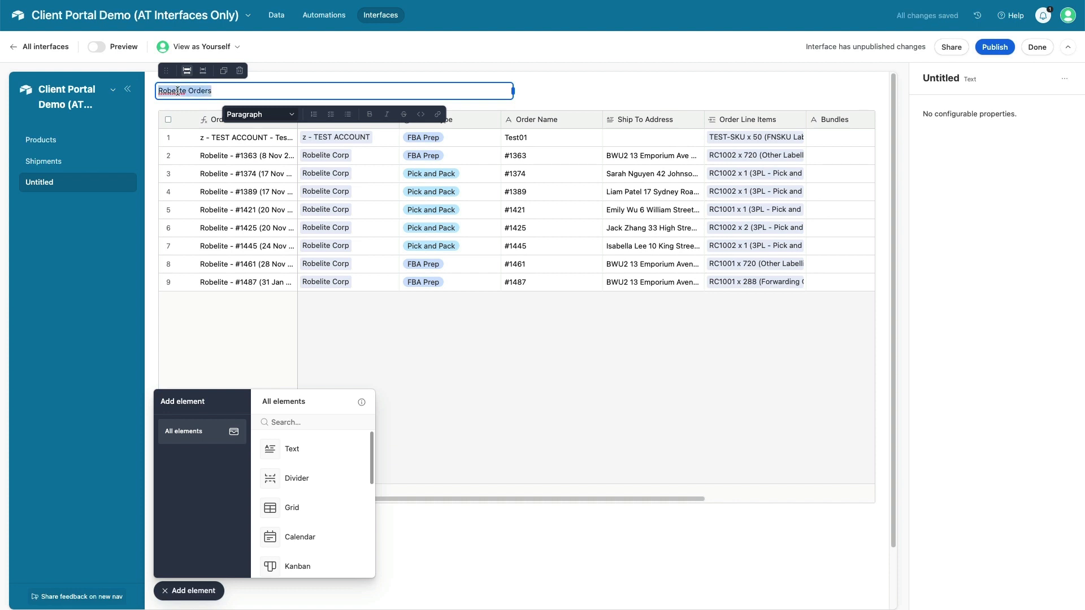
pyautogui.click(292, 115)
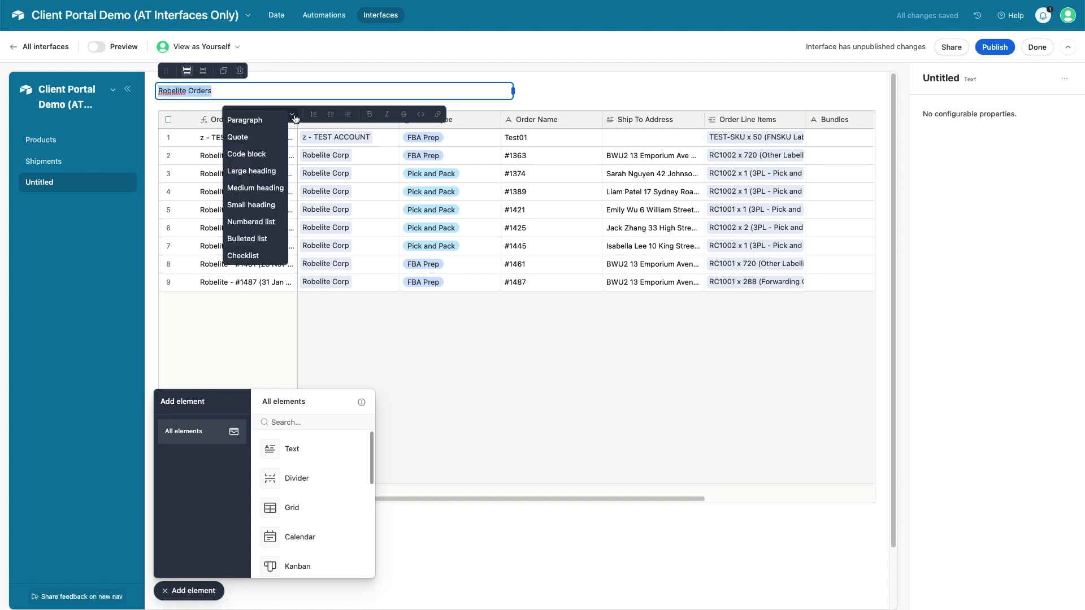
pyautogui.click(257, 188)
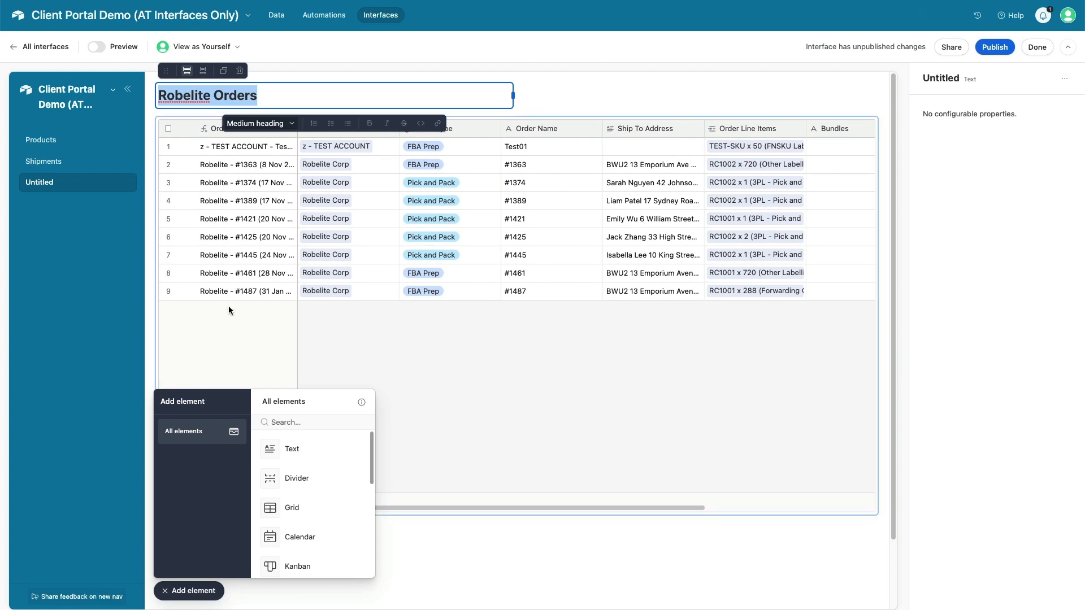
# Add a 'PrestoFlow' Medium heading at the page's top right
pyautogui.click(298, 449)
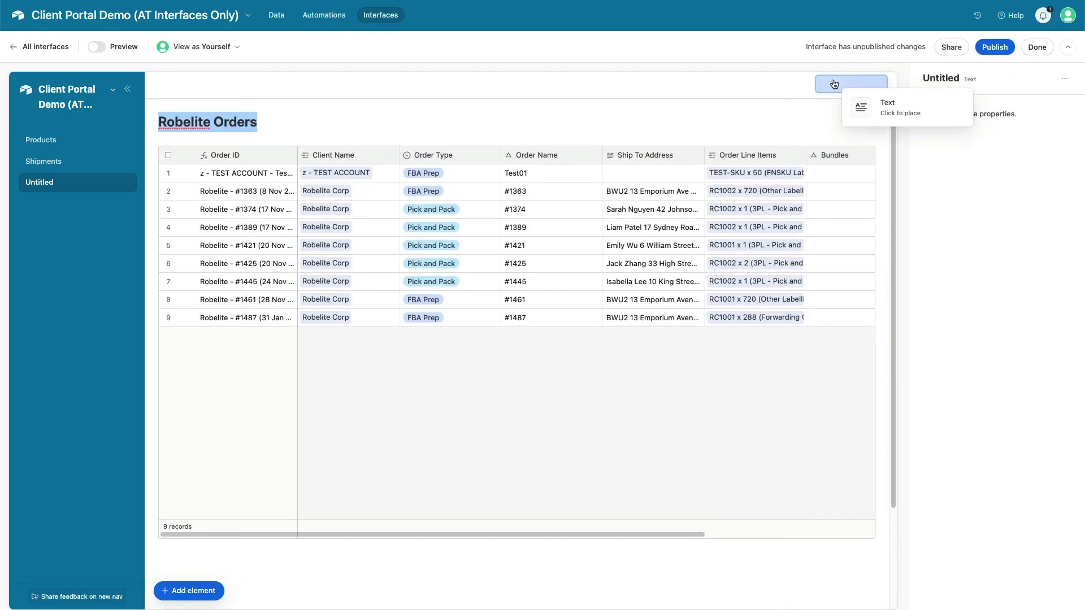
pyautogui.click(834, 84)
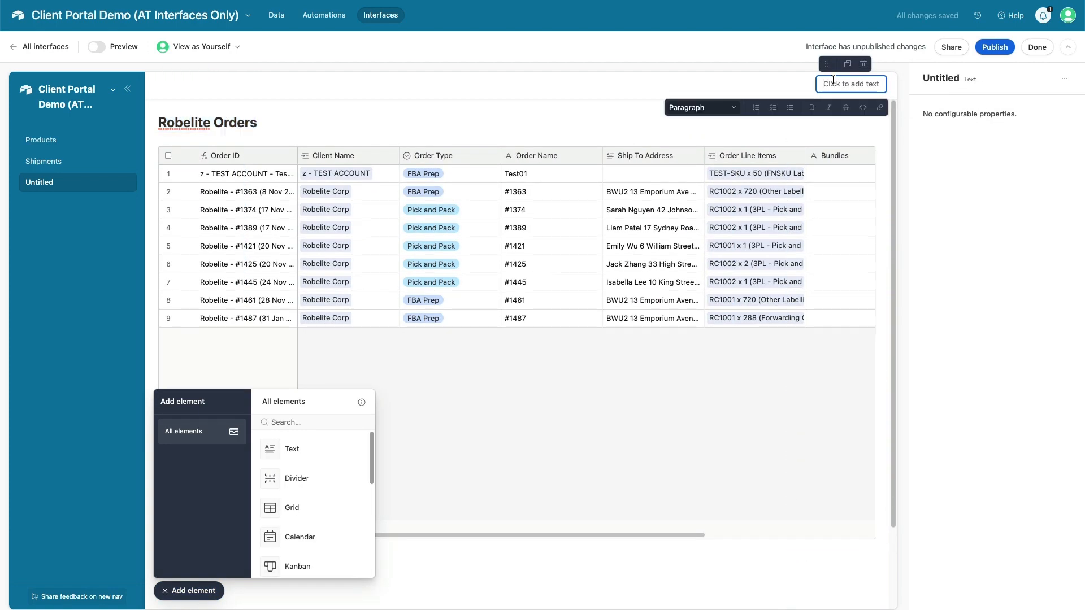
pyautogui.write('PrestoFlow')
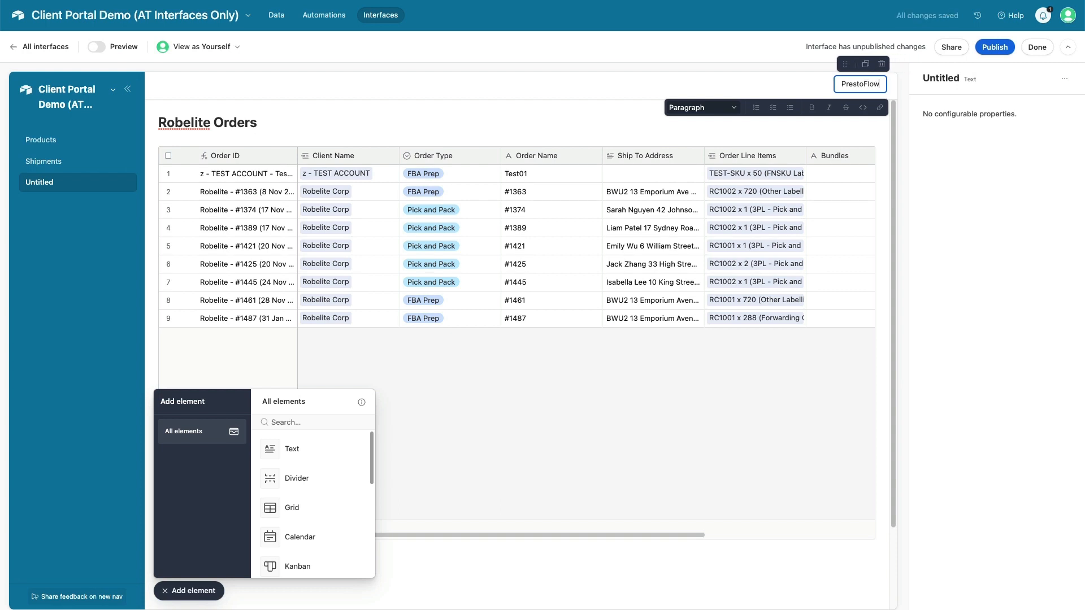
pyautogui.doubleClick(859, 83)
pyautogui.click(735, 108)
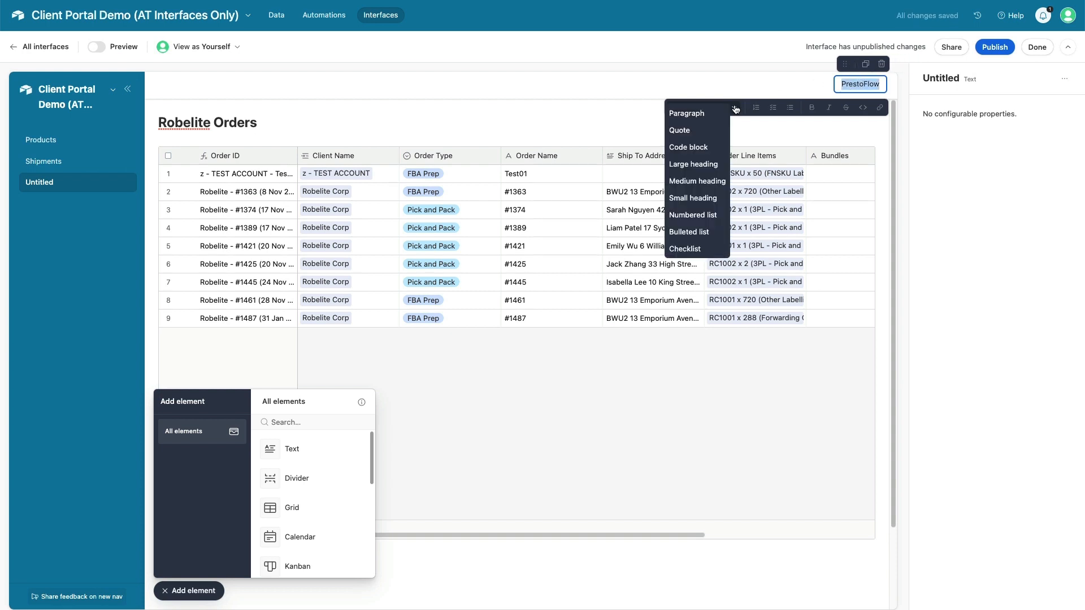
pyautogui.click(696, 180)
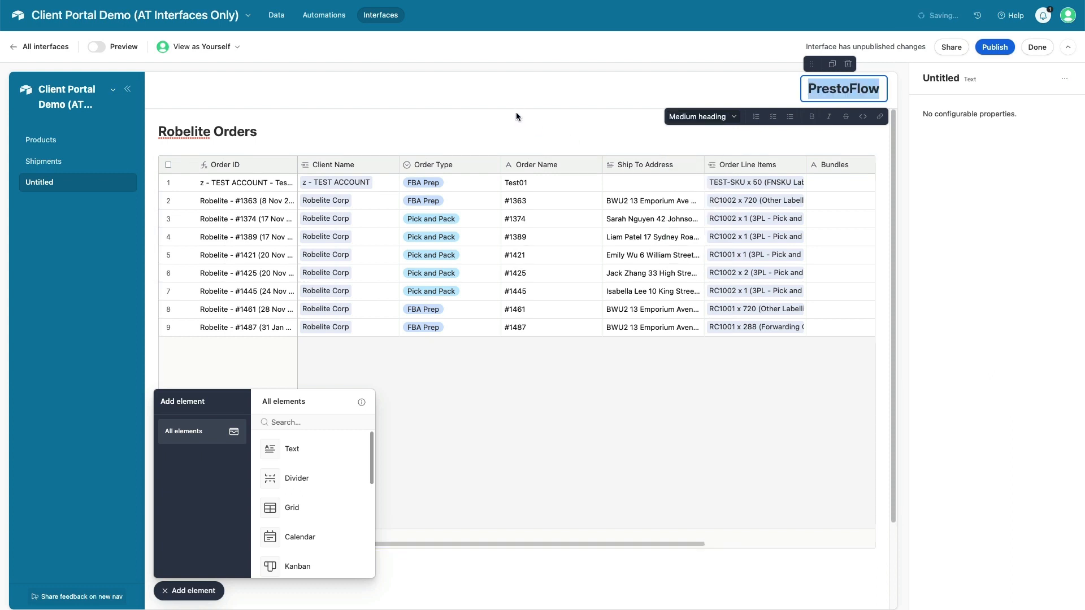
pyautogui.click(532, 98)
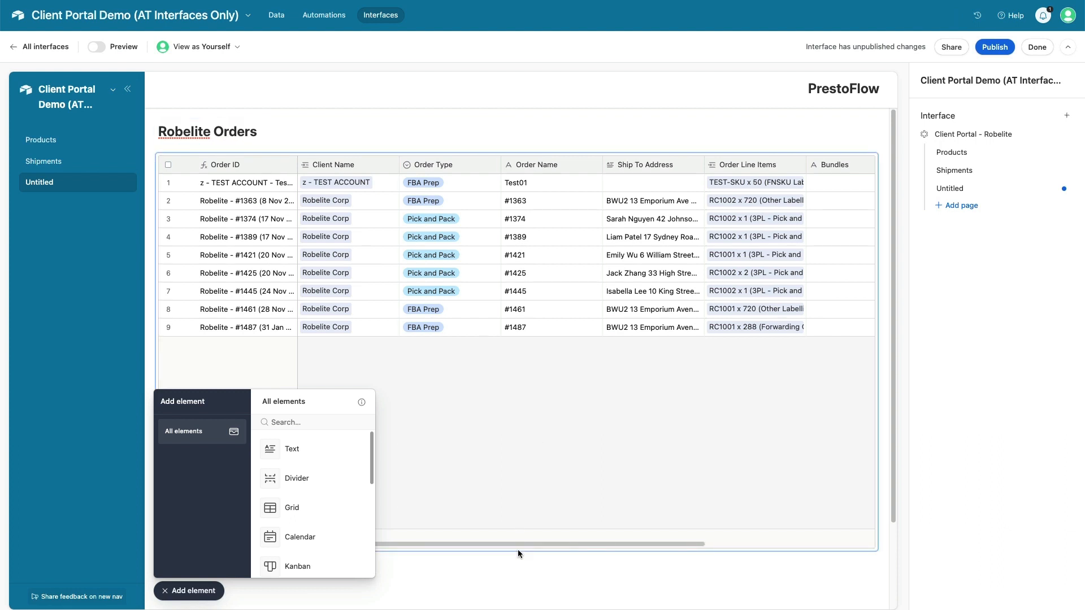
# Shorten the orders grid by dragging its bottom edge up
pyautogui.click(169, 590)
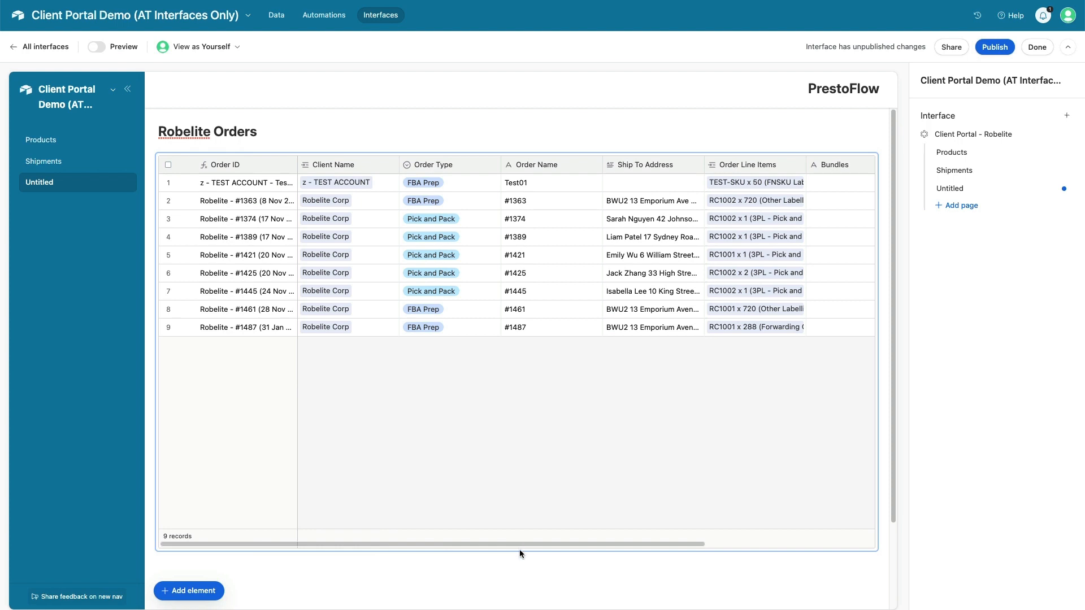
pyautogui.click(520, 551)
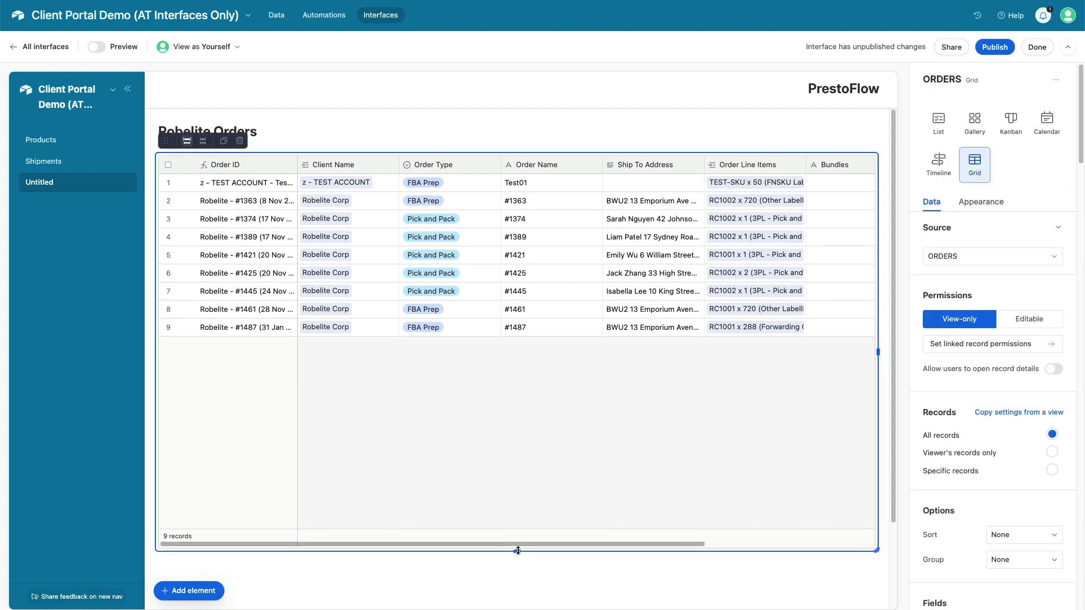
pyautogui.moveTo(517, 549); pyautogui.dragTo(508, 387)
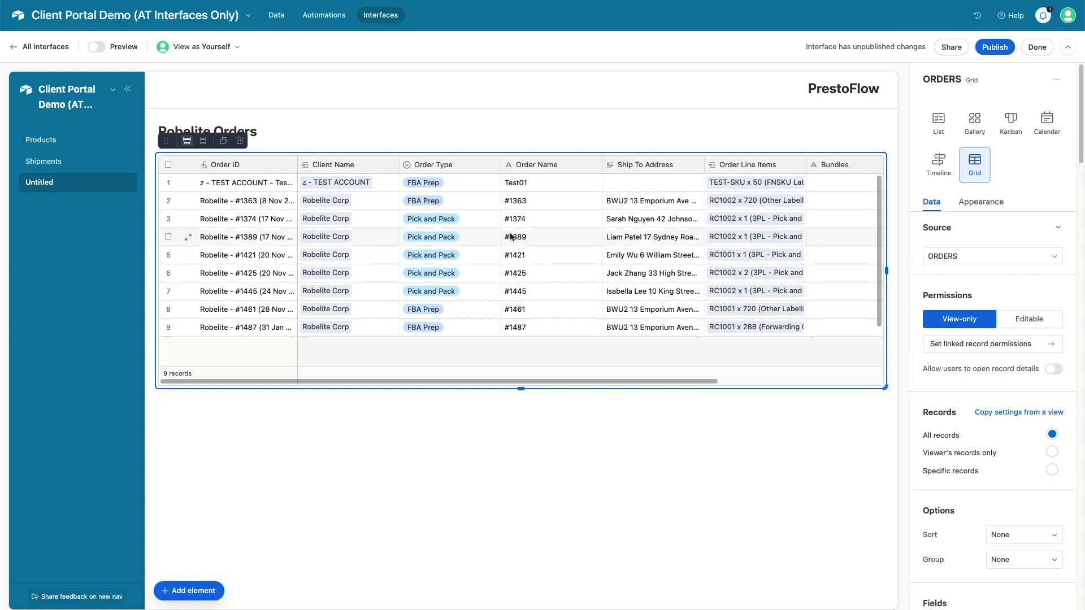
pyautogui.hscroll(4, 511, 236)
pyautogui.hscroll(-4, 511, 236)
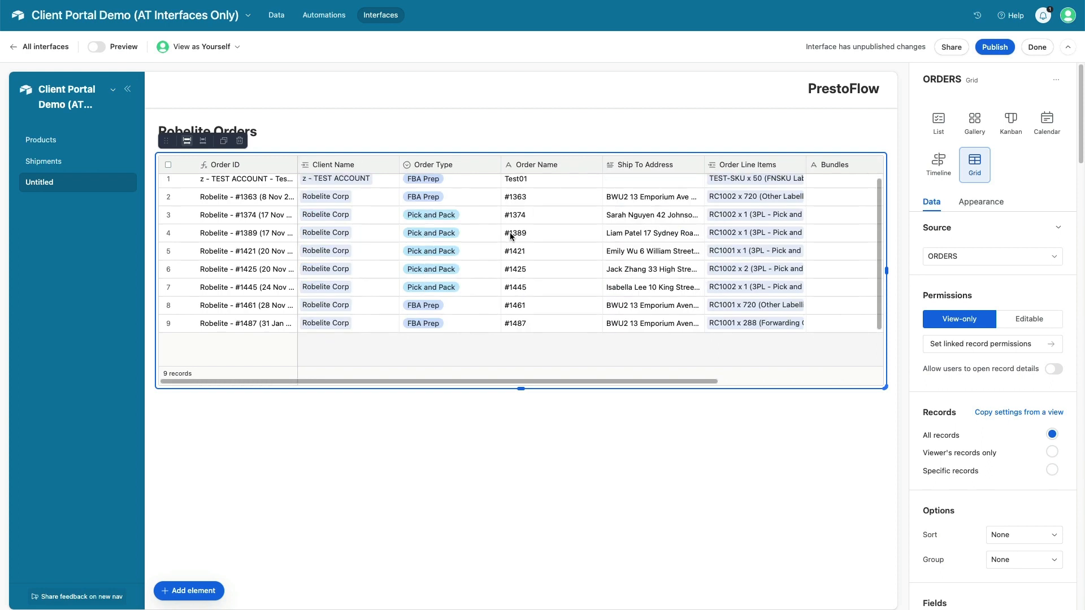
pyautogui.scroll(1, 240, 188)
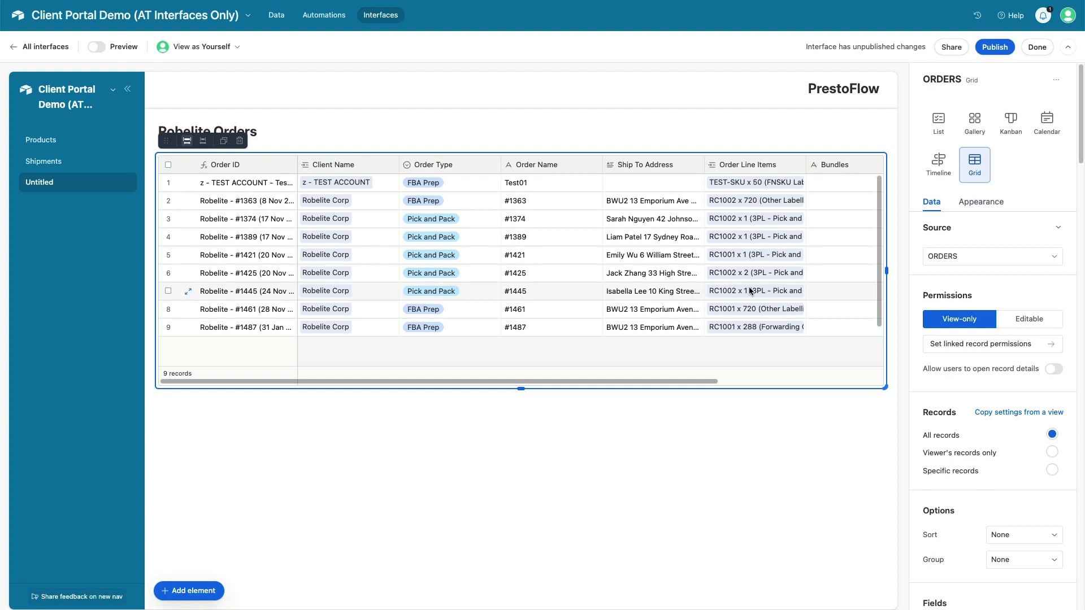
# Copy the grid's sorting and Status grouping from the Orders - CLIENT VIEW view
pyautogui.click(1022, 415)
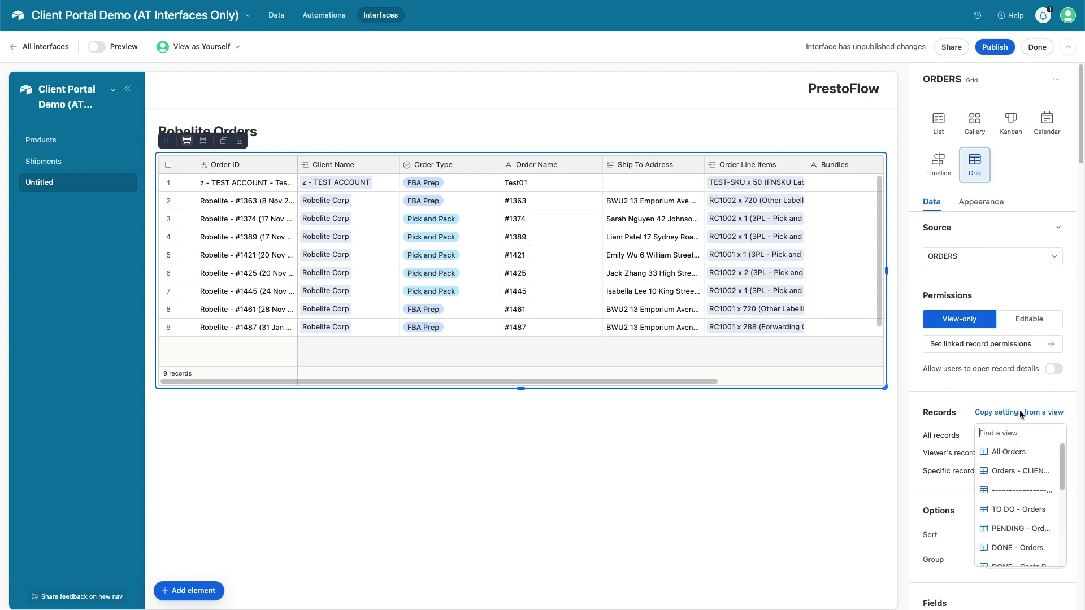
pyautogui.click(1017, 471)
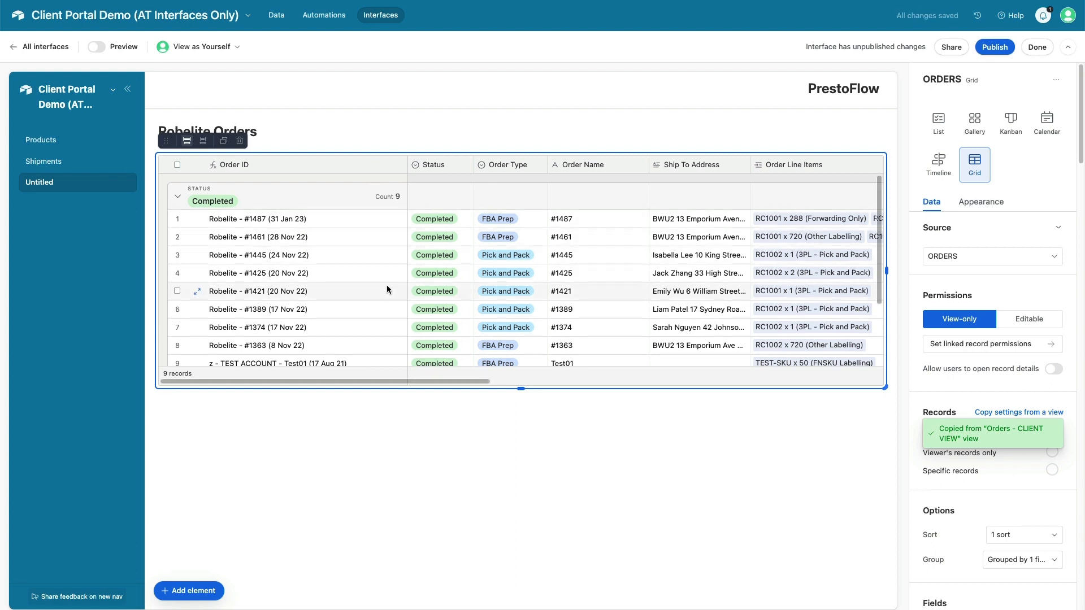
pyautogui.scroll(-2, 411, 277)
pyautogui.scroll(2, 411, 277)
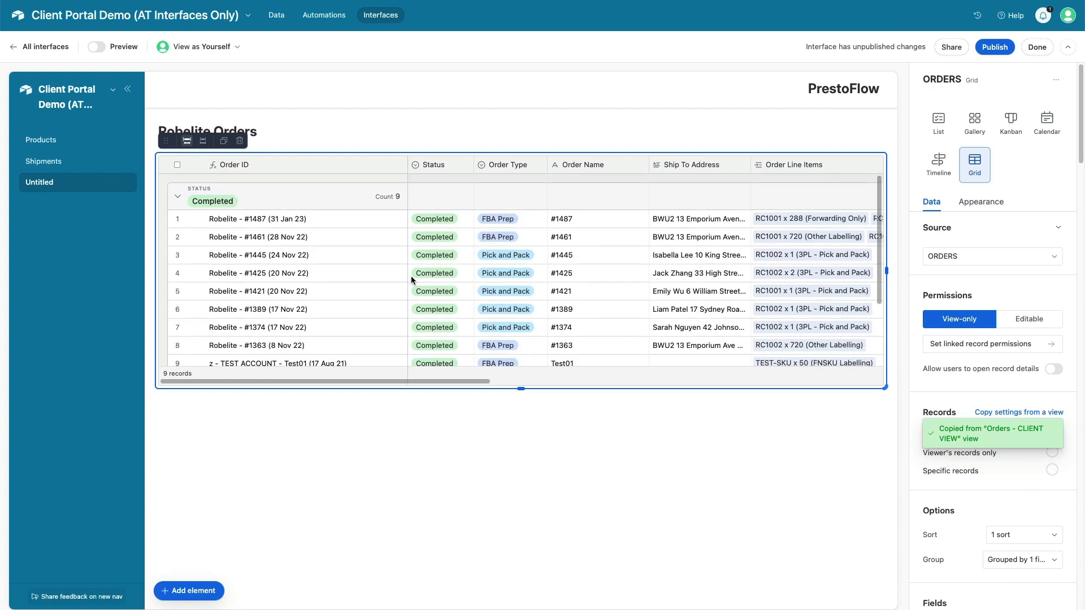
pyautogui.scroll(-2, 411, 276)
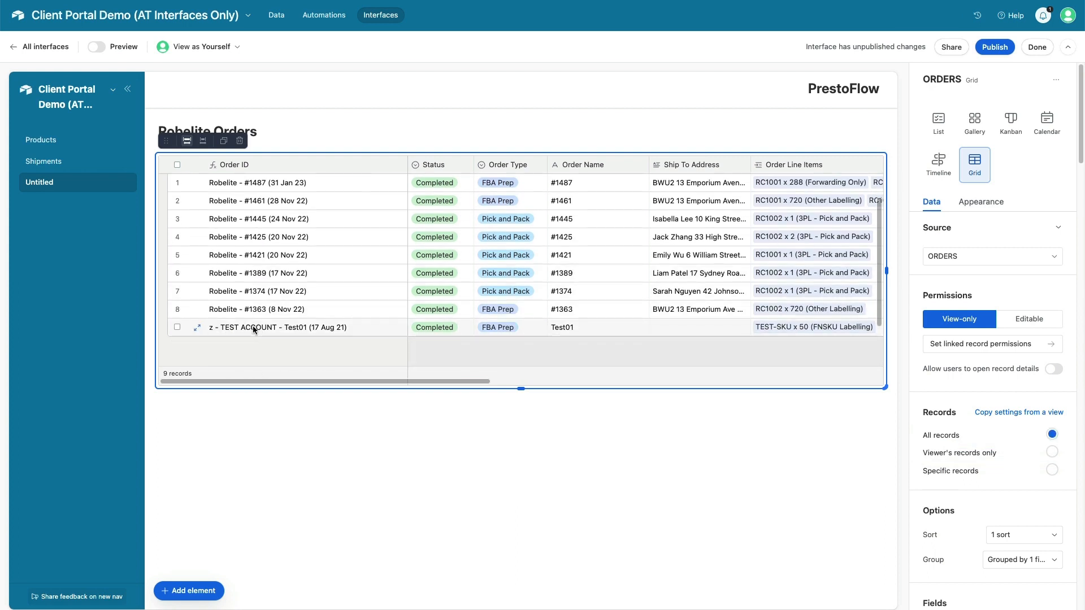
pyautogui.scroll(2, 252, 308)
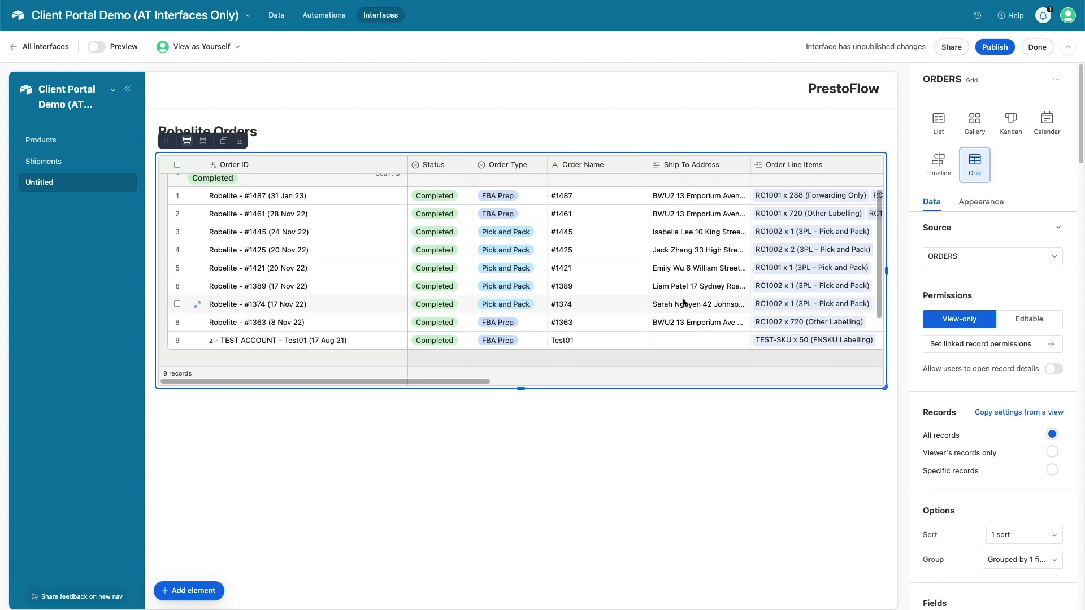
pyautogui.scroll(-2, 990, 429)
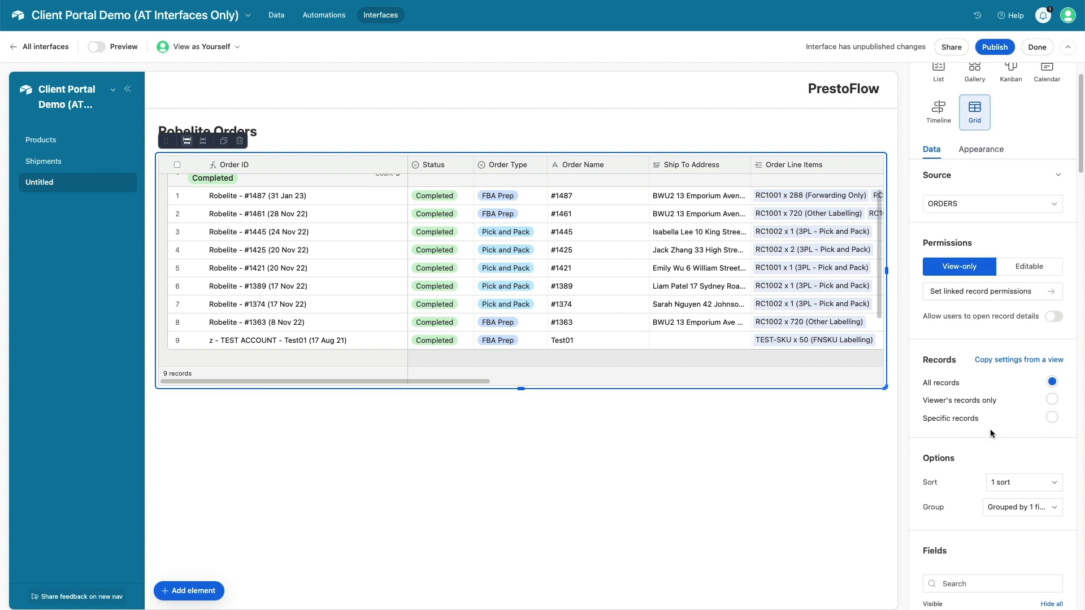
# Show Specific records where Client Name is exactly Robelite Corp
pyautogui.click(1052, 419)
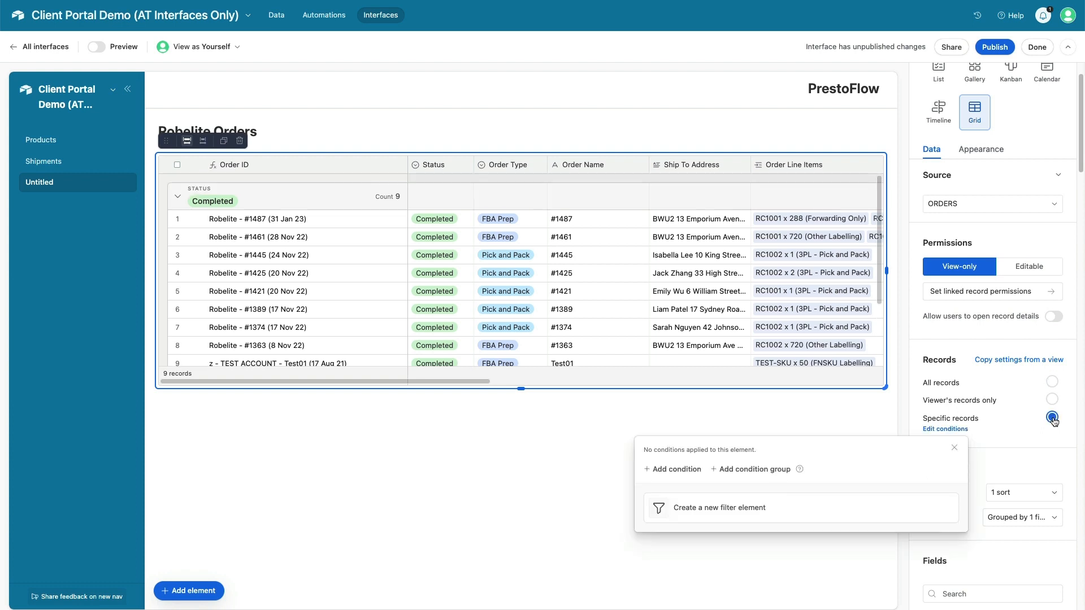
pyautogui.click(674, 470)
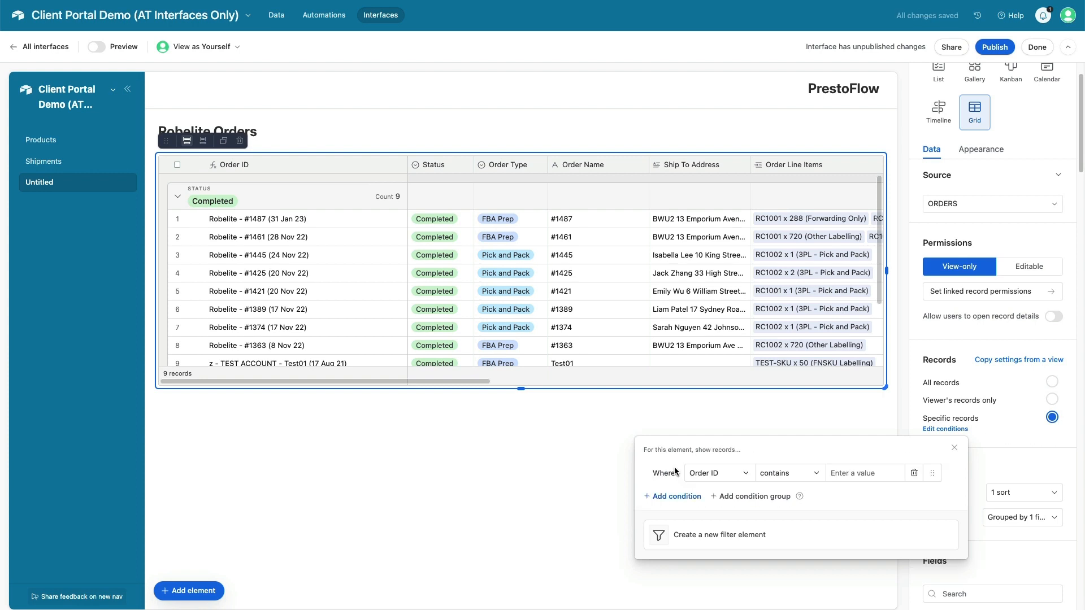
pyautogui.click(711, 473)
pyautogui.write('cli')
pyautogui.click(734, 350)
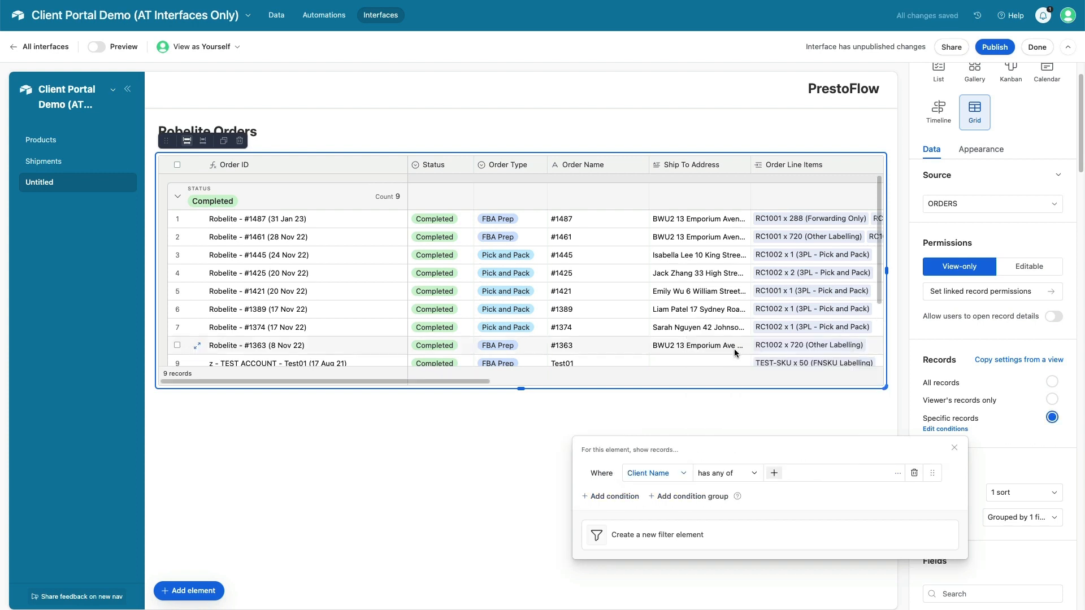
pyautogui.click(737, 467)
pyautogui.click(736, 387)
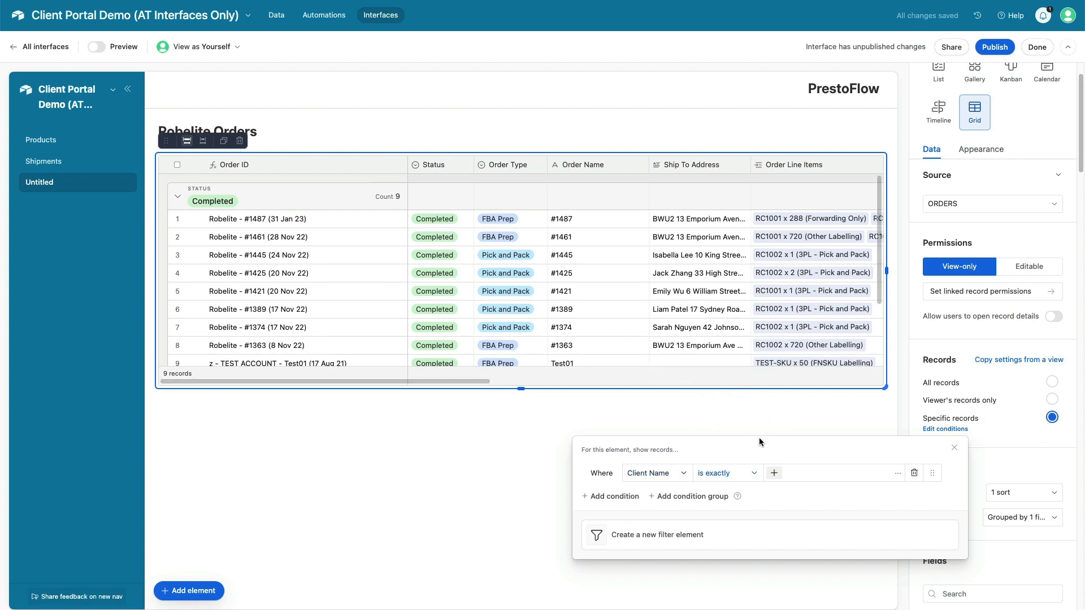
pyautogui.click(773, 473)
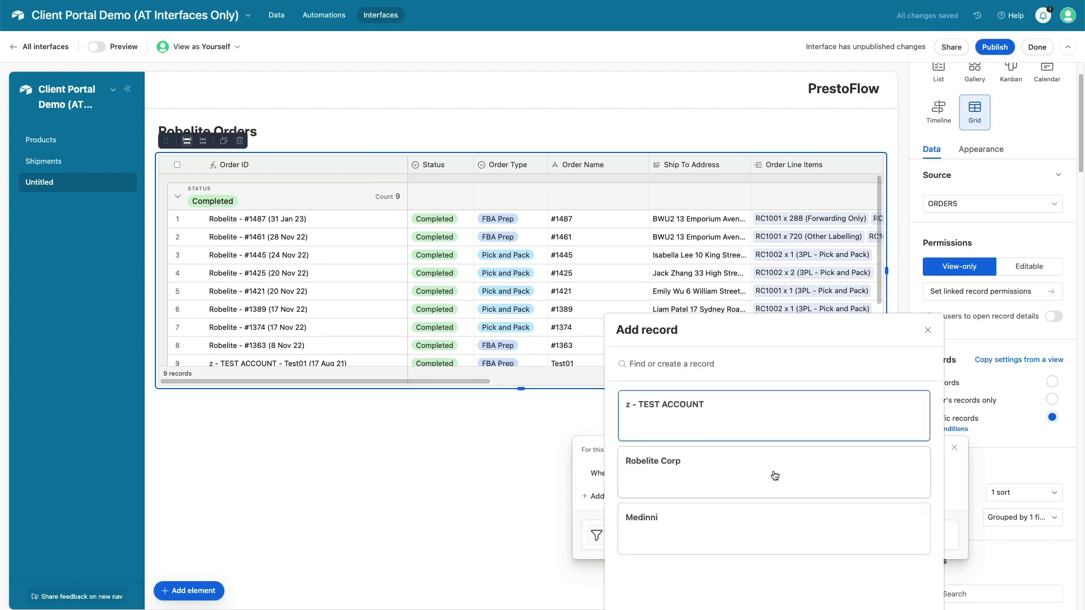
pyautogui.click(679, 474)
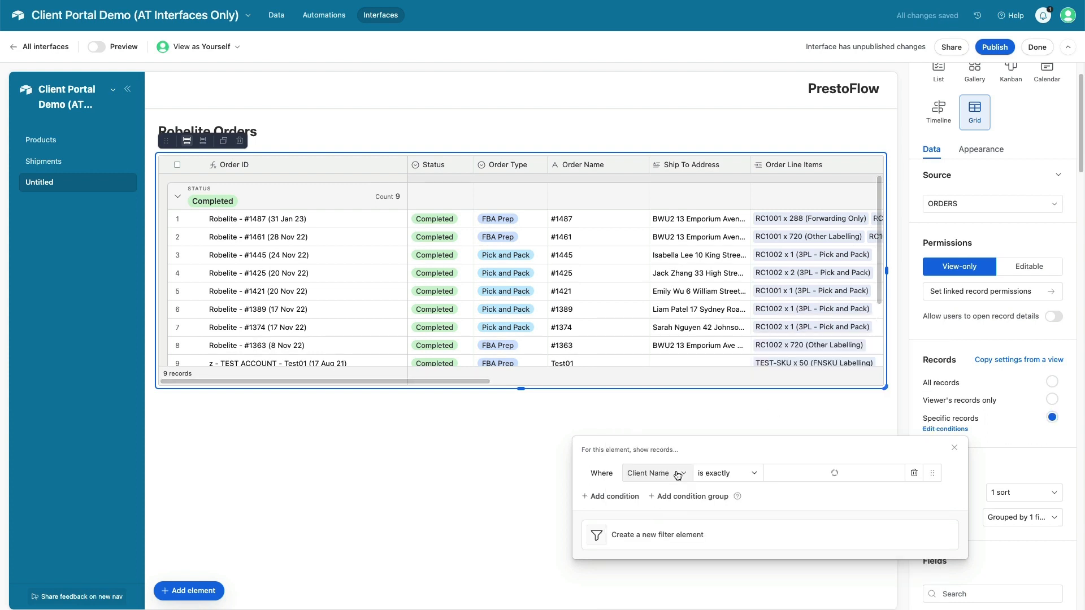
pyautogui.click(514, 444)
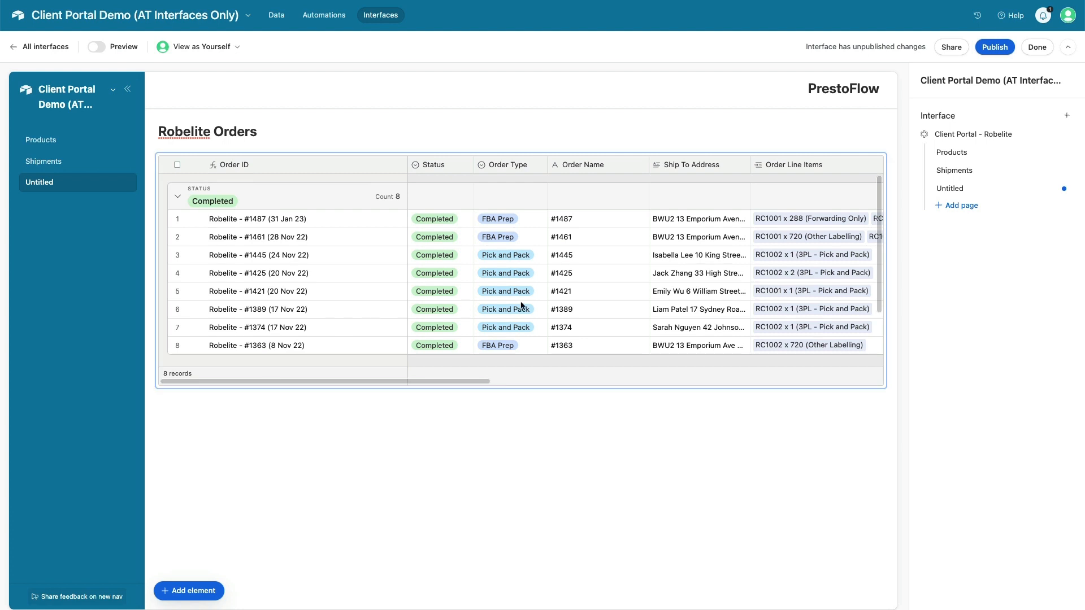
# Add a button element below the Robelite Orders table
pyautogui.click(194, 592)
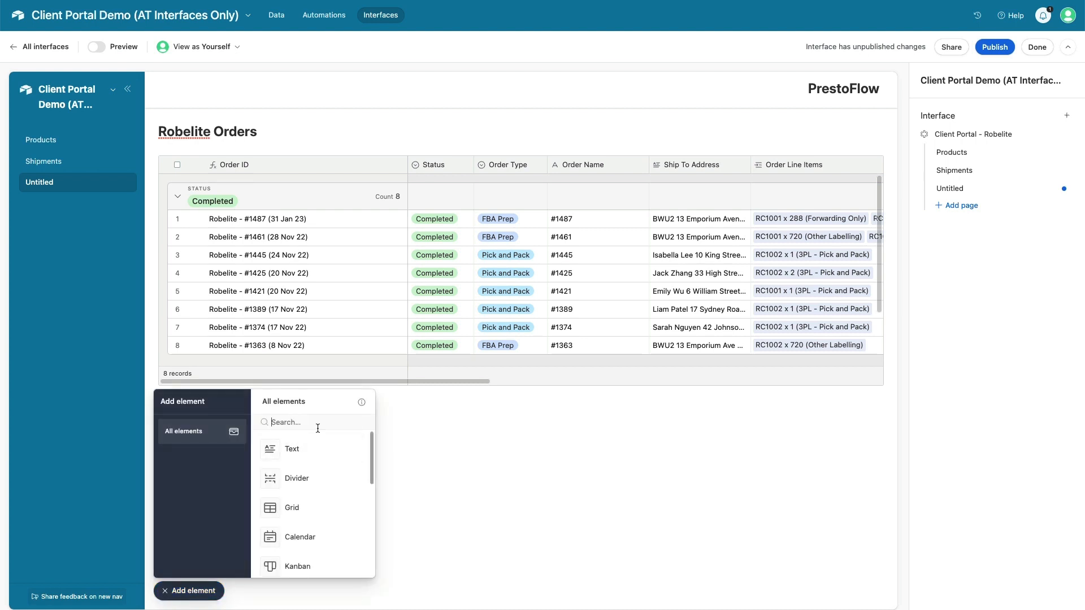
pyautogui.write('butt')
pyautogui.click(319, 451)
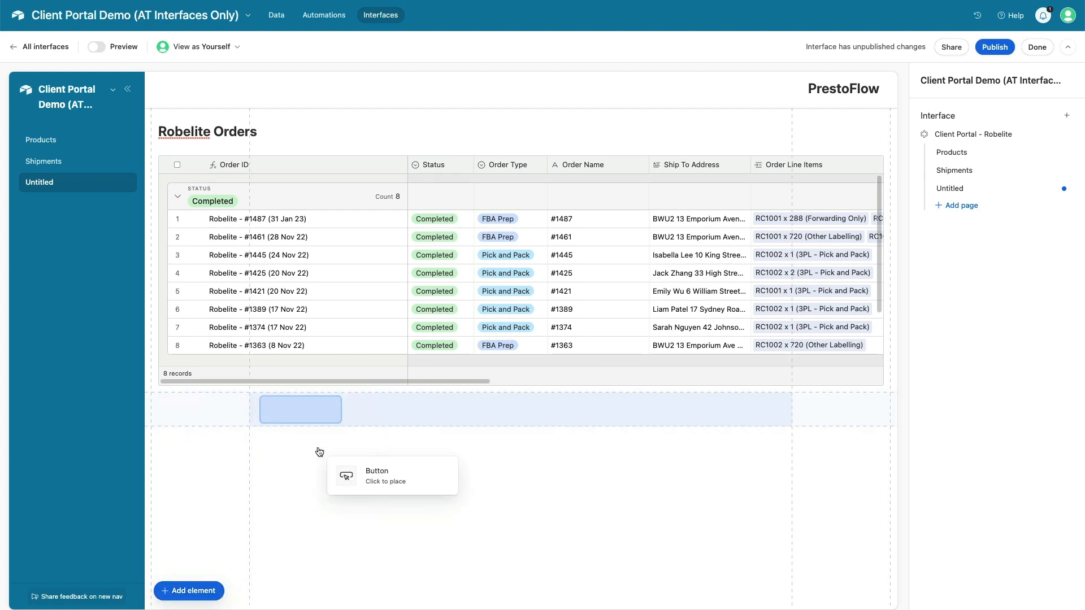
pyautogui.click(186, 411)
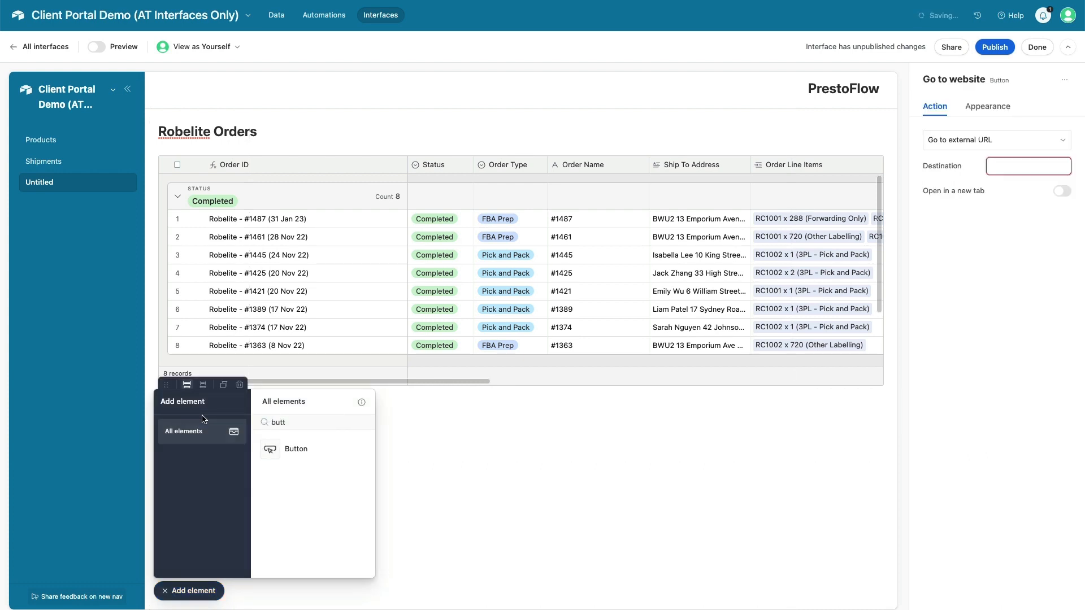
pyautogui.click(185, 591)
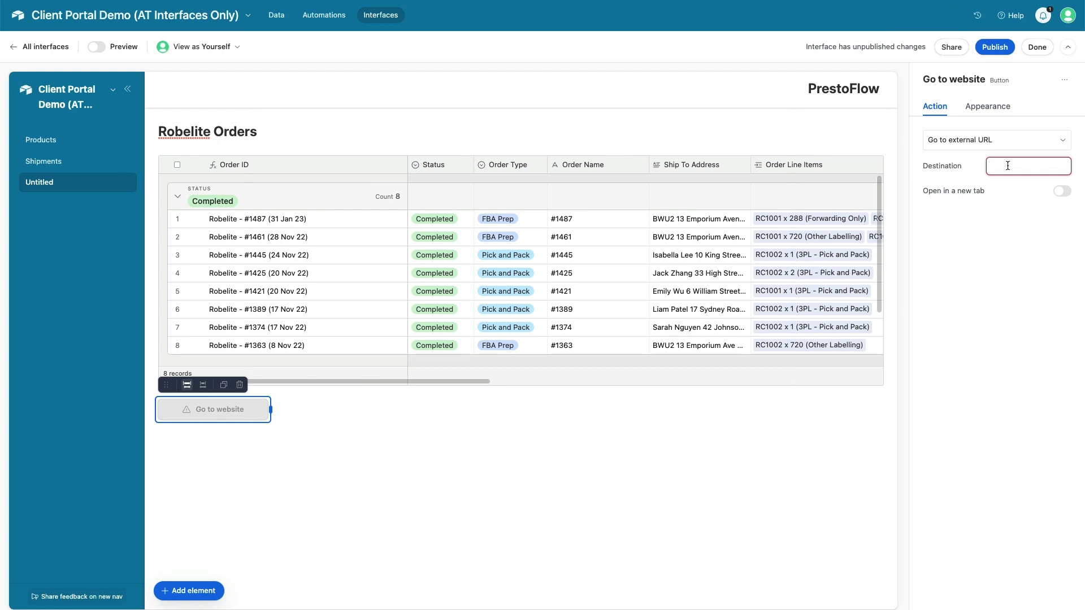
# Make the button blue, label it 'New Order', and set its link to open in a new tab
pyautogui.click(994, 107)
pyautogui.click(947, 144)
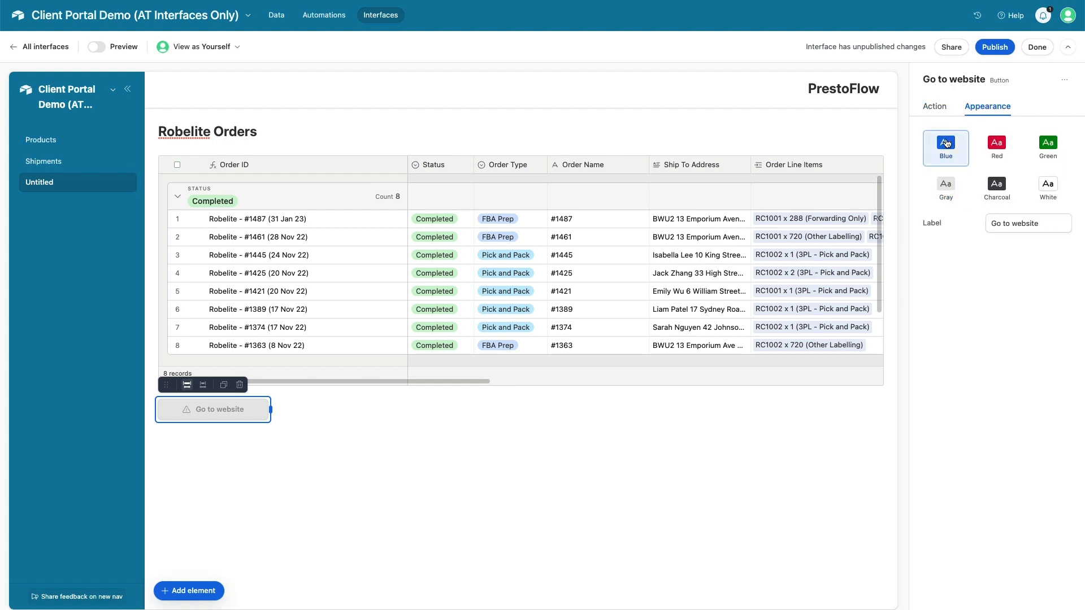
pyautogui.tripleClick(997, 223)
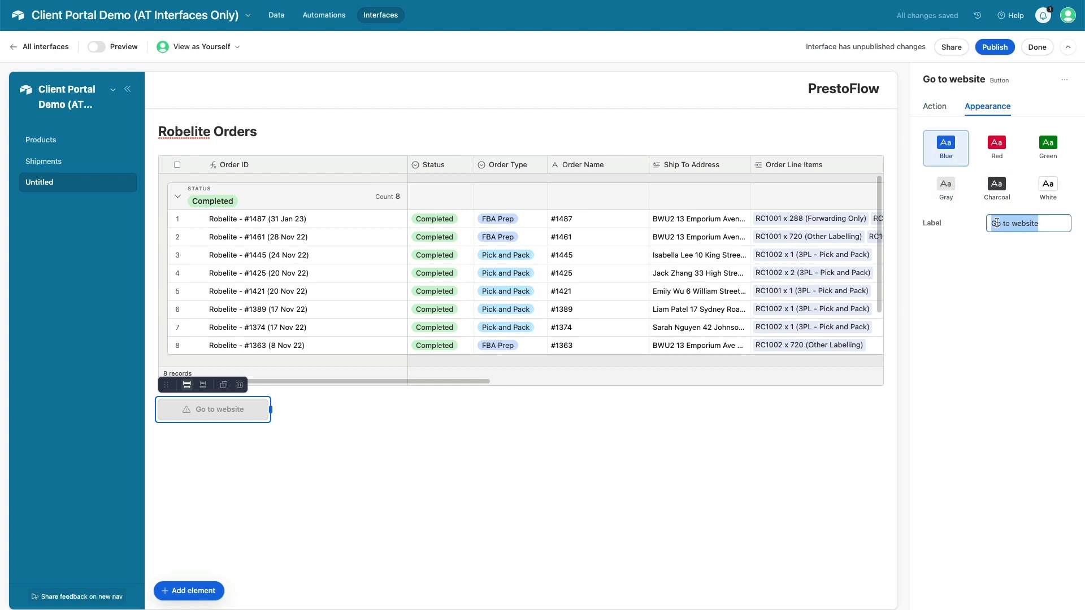
pyautogui.write('New Order')
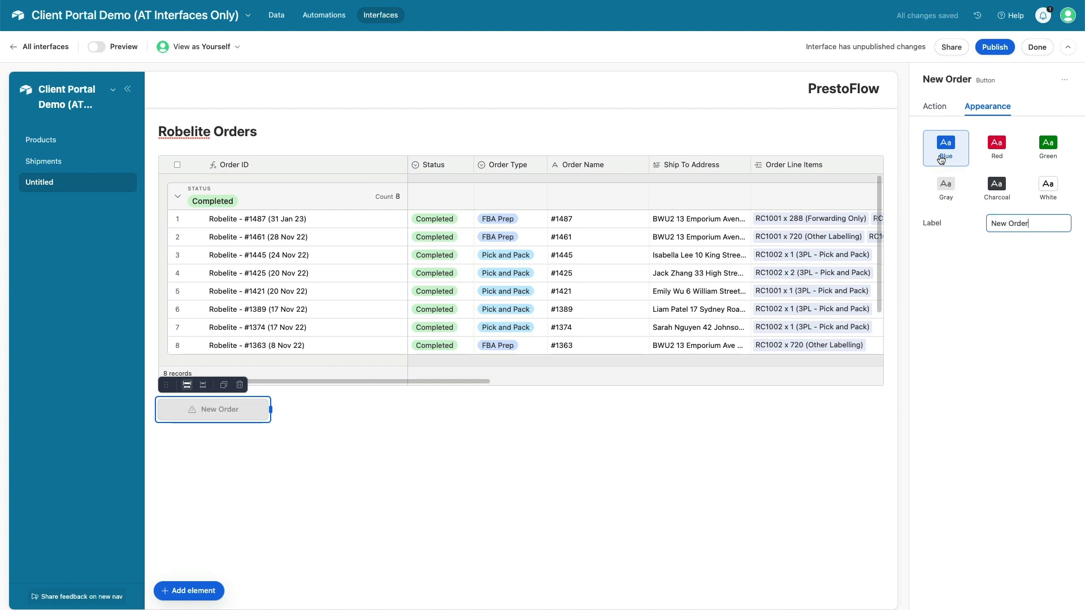
pyautogui.click(934, 107)
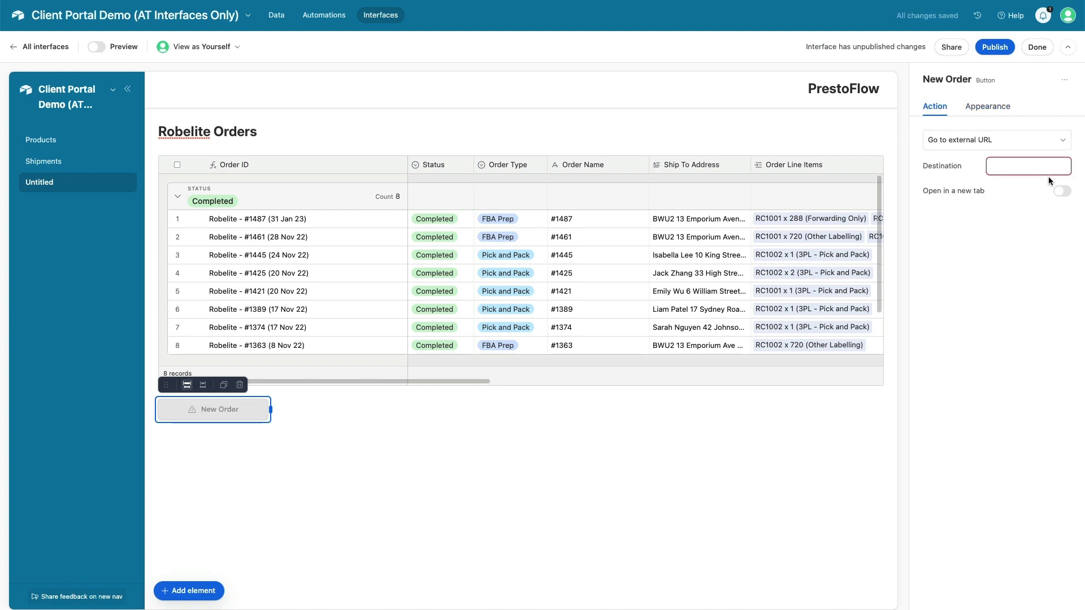
pyautogui.click(1066, 193)
pyautogui.click(1038, 48)
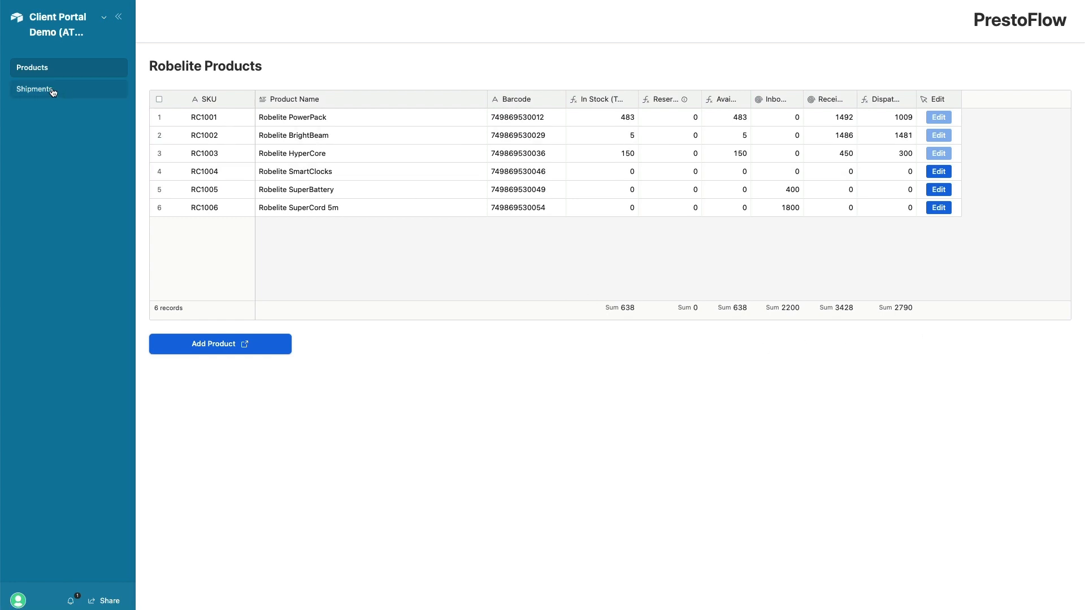
# Publish the client portal and check the Robelite Orders page
pyautogui.click(104, 18)
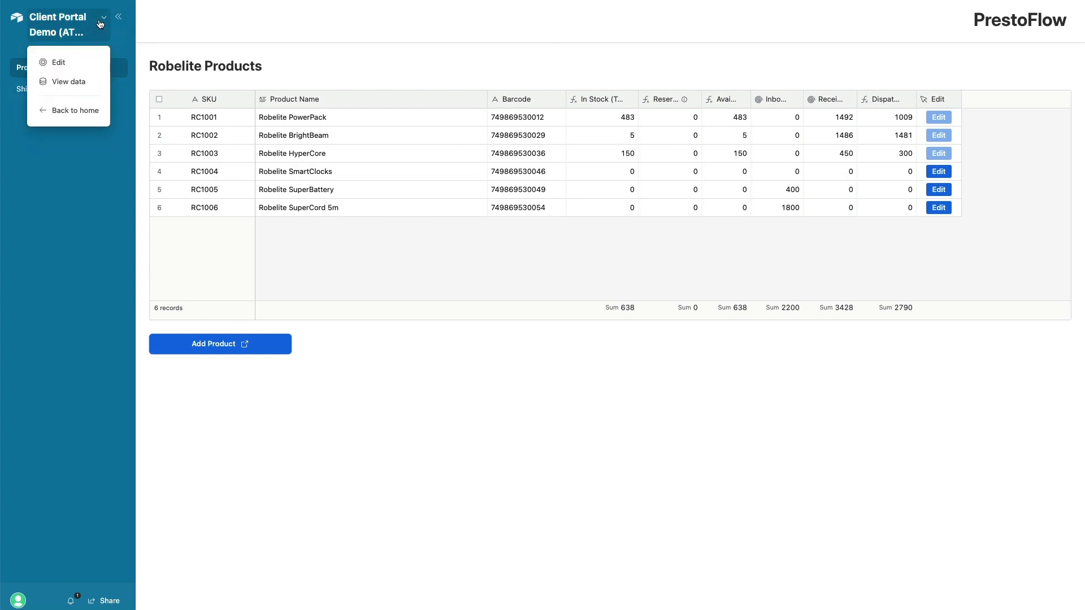
pyautogui.click(59, 63)
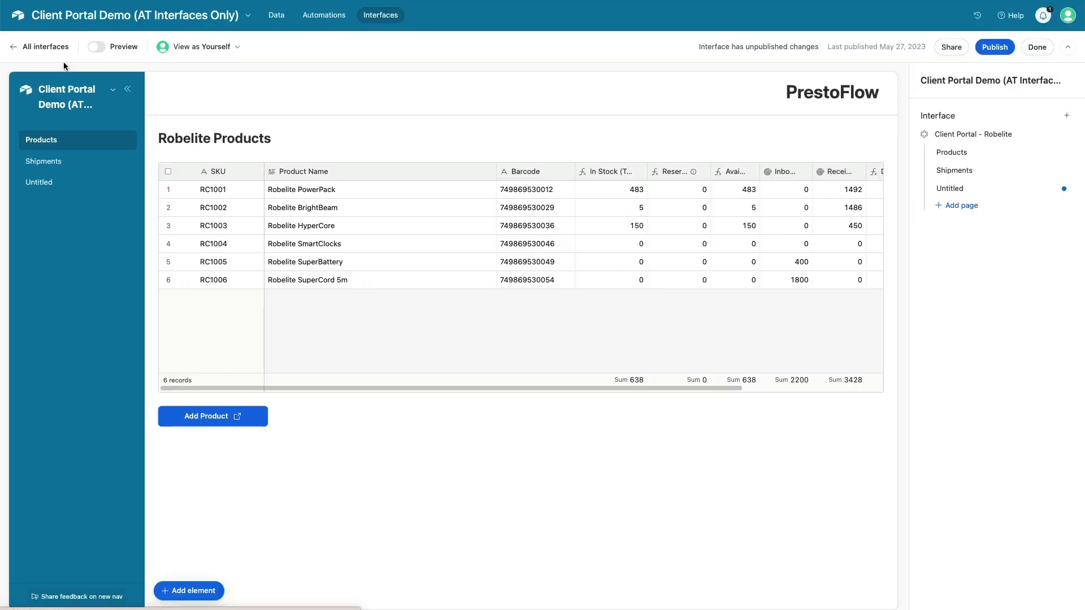
pyautogui.click(995, 47)
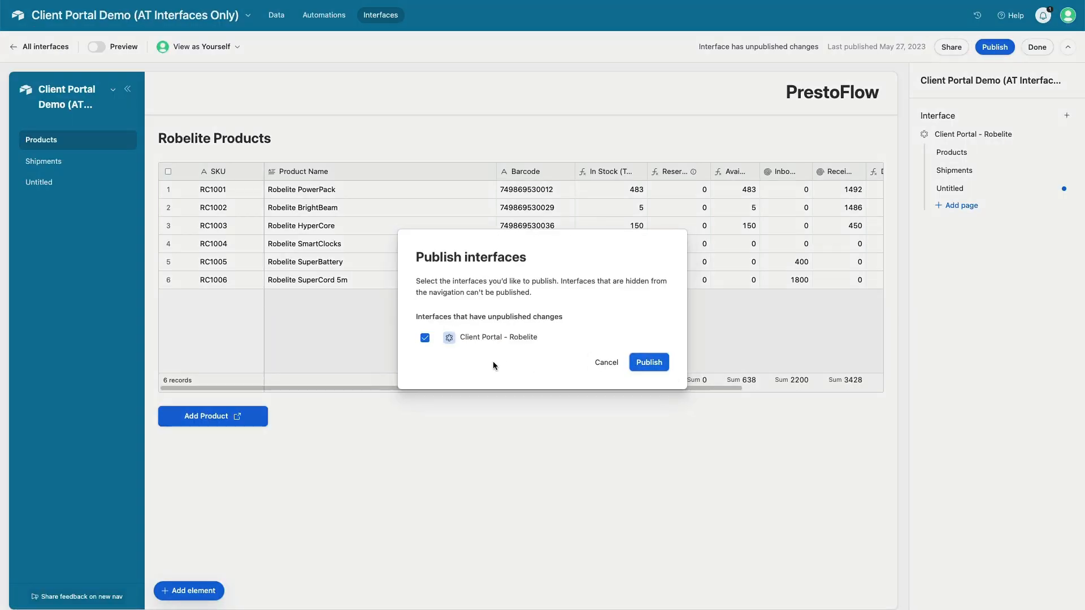
pyautogui.click(648, 362)
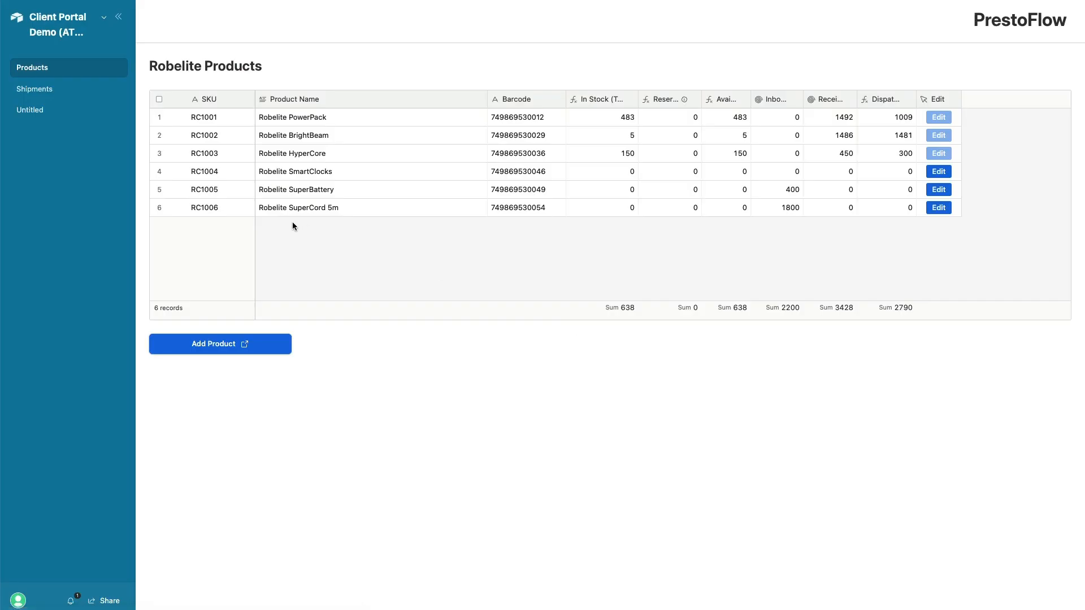
pyautogui.click(115, 110)
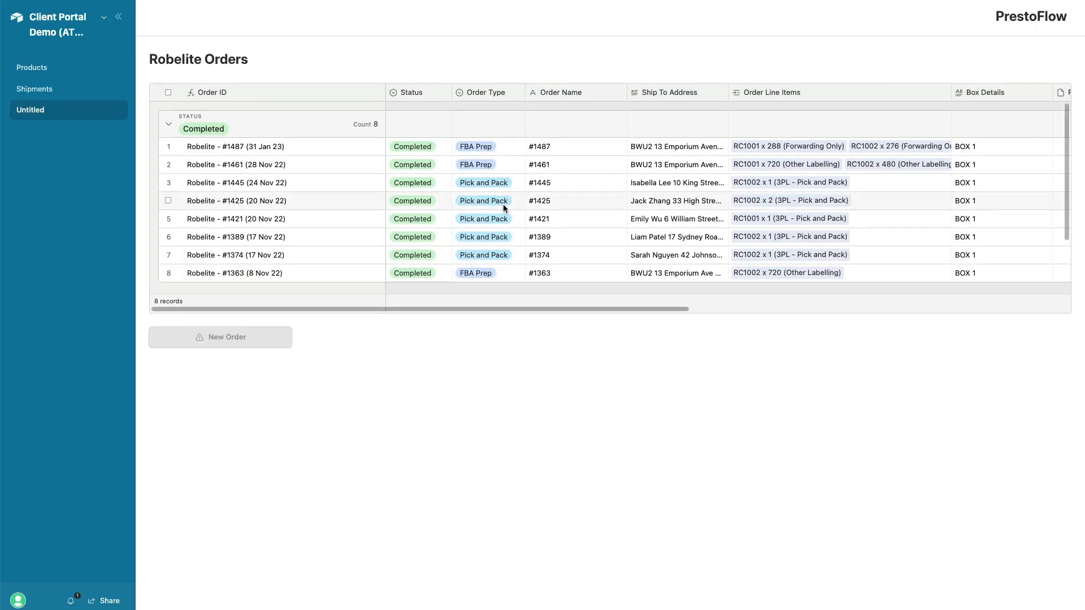
pyautogui.hscroll(10, 503, 210)
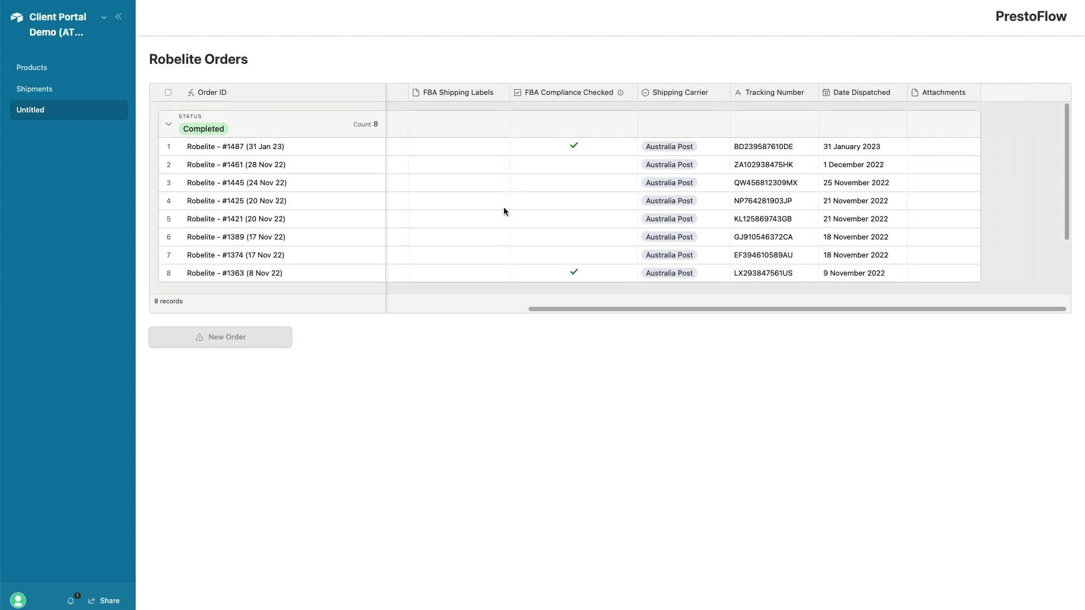
pyautogui.hscroll(-10, 503, 210)
pyautogui.scroll(-1, 504, 210)
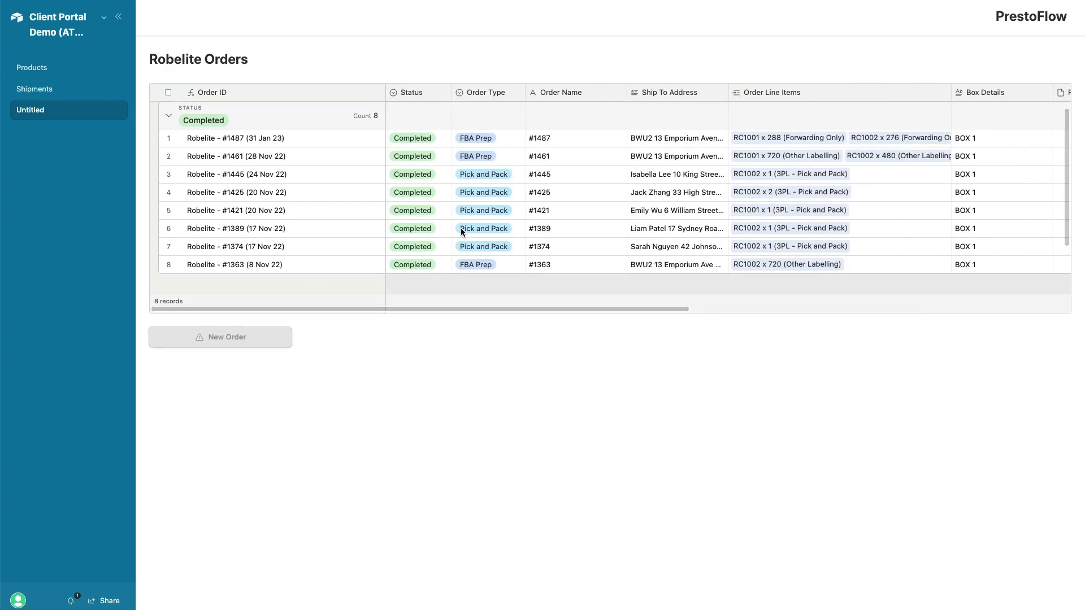
# Rename the Untitled page to Orders and publish again
pyautogui.click(104, 17)
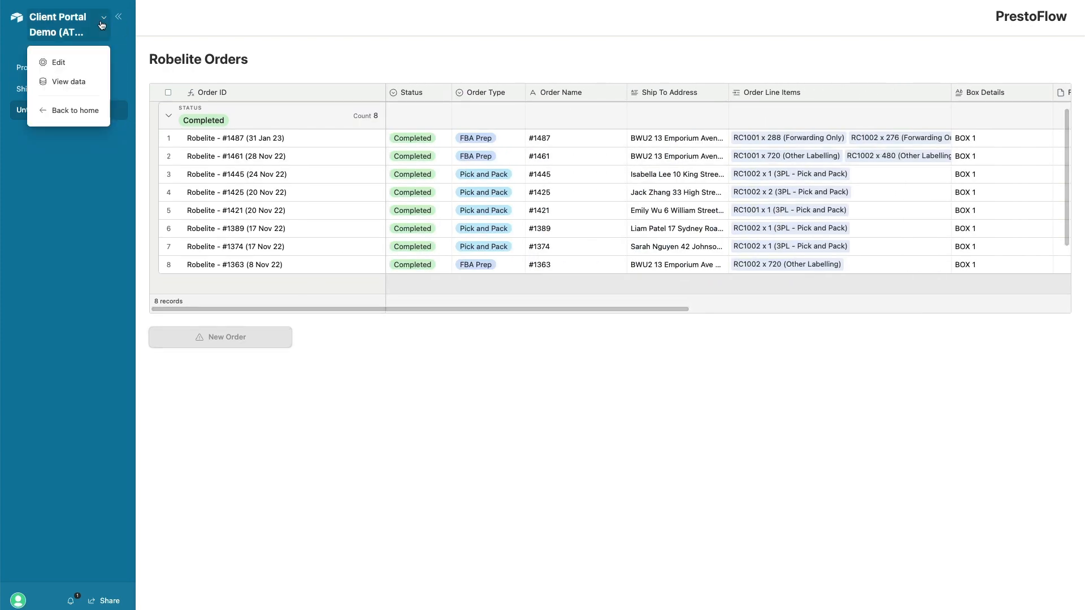
pyautogui.click(56, 63)
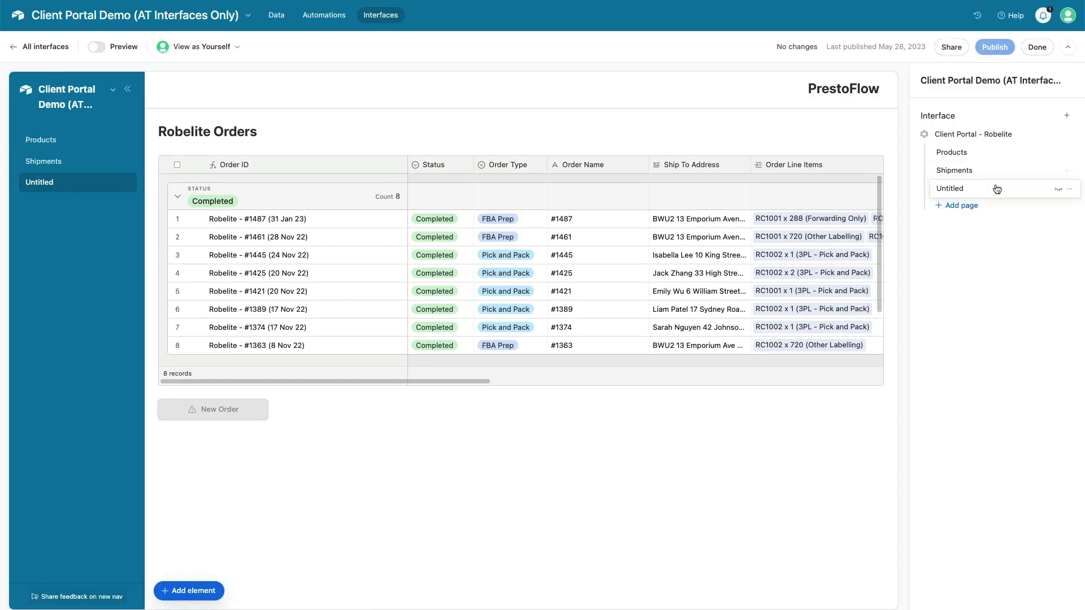
pyautogui.click(1067, 189)
pyautogui.click(1024, 217)
pyautogui.write('Ordd')
pyautogui.write('ers')
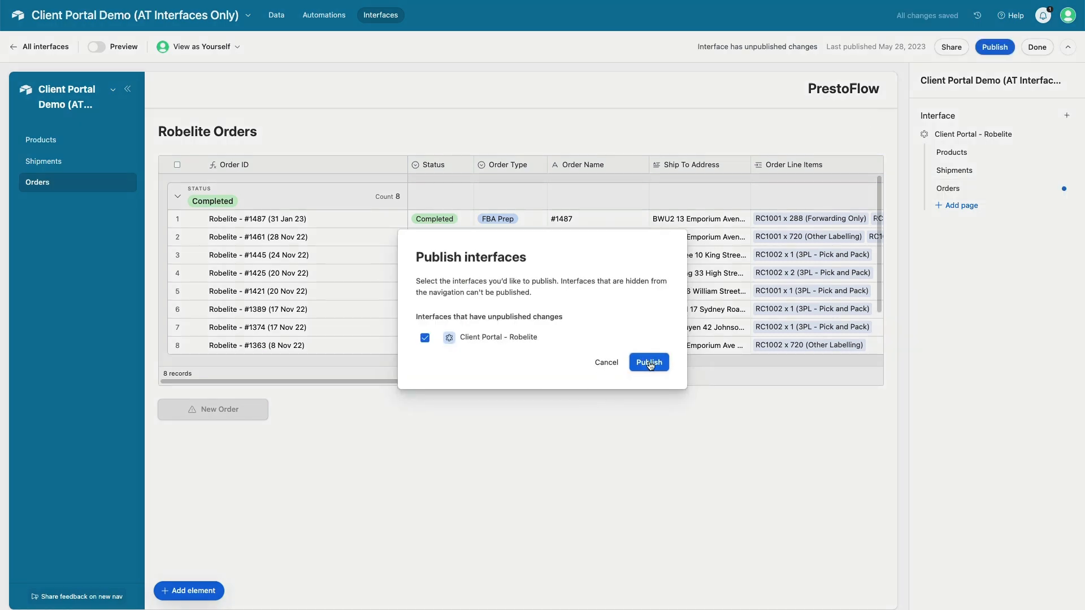
pyautogui.click(651, 364)
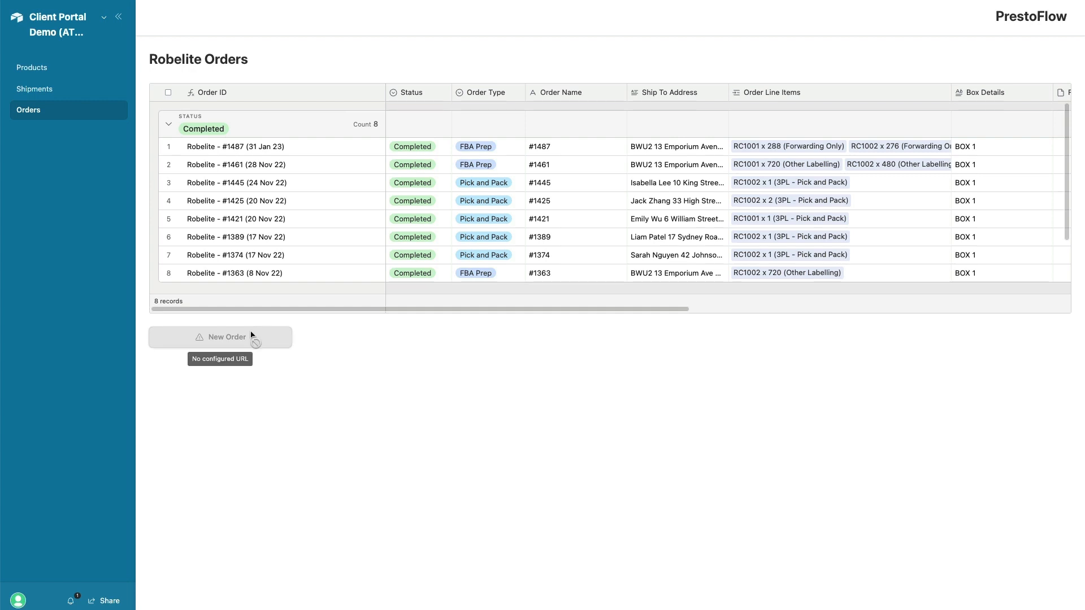
# Scroll the orders table right to review its shipping columns
pyautogui.hscroll(10, 563, 218)
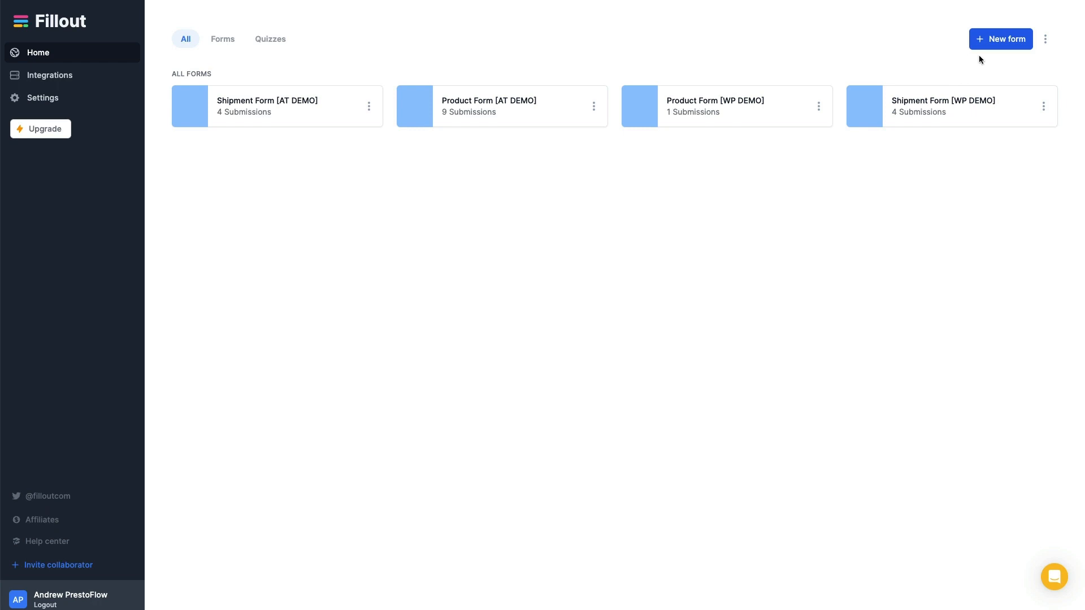
# Start a new Airtable-connected form using the Plain theme
pyautogui.click(1006, 39)
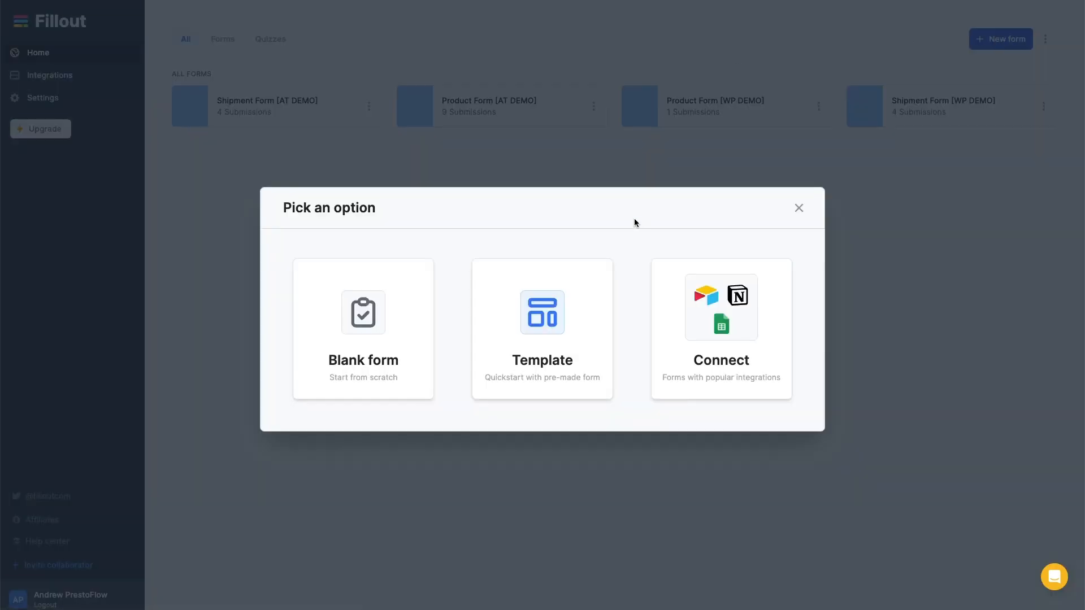
pyautogui.click(721, 328)
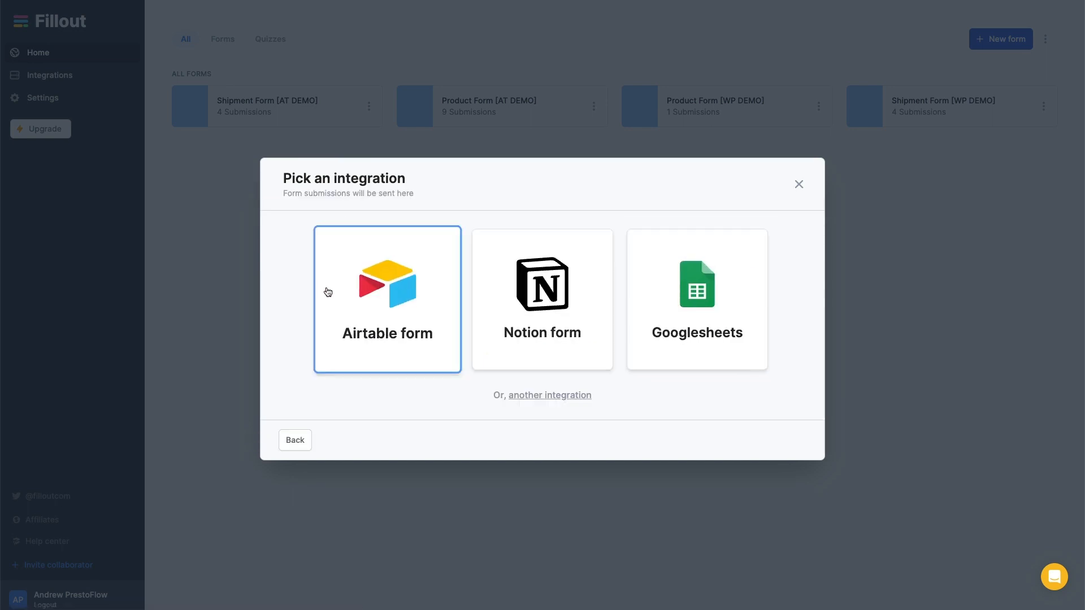
pyautogui.click(397, 292)
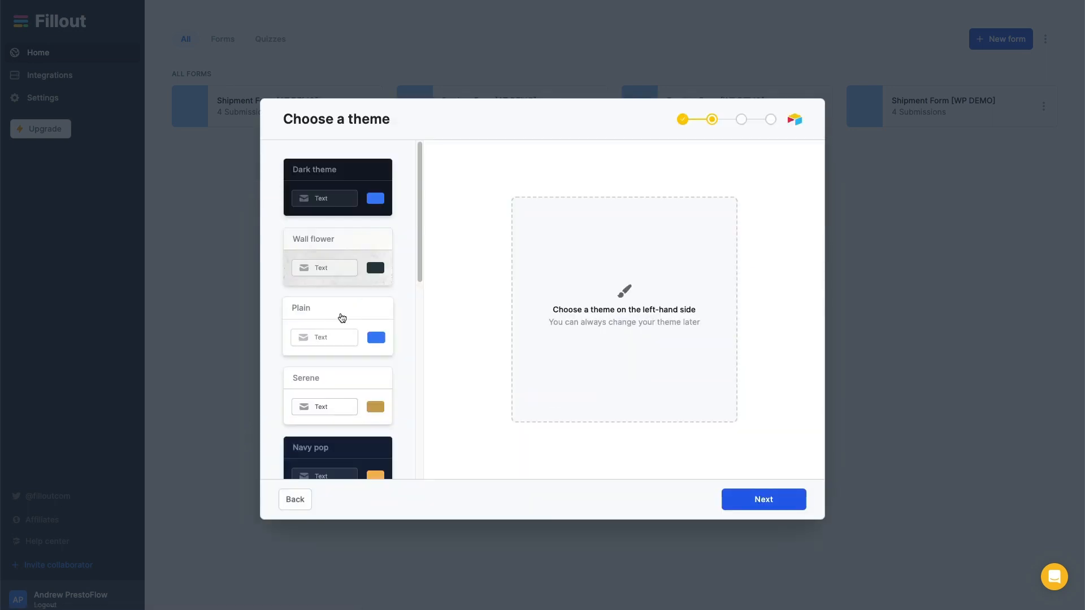
pyautogui.click(334, 321)
pyautogui.click(756, 506)
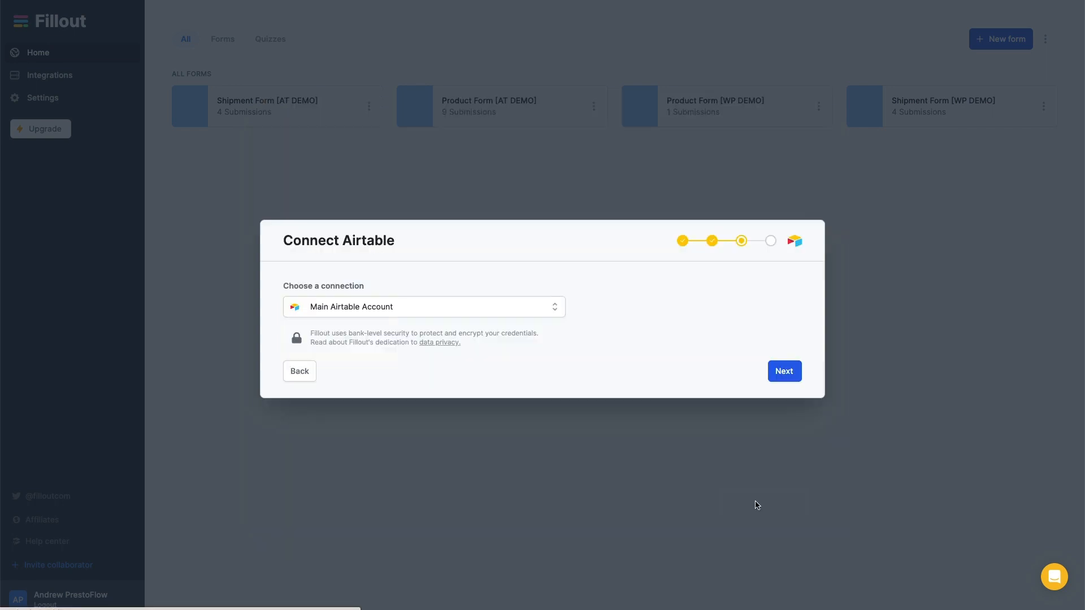
# Use the PrestoFlow Airtable Account, Client Portal Demo base and ORDERS table, and create the form
pyautogui.click(491, 307)
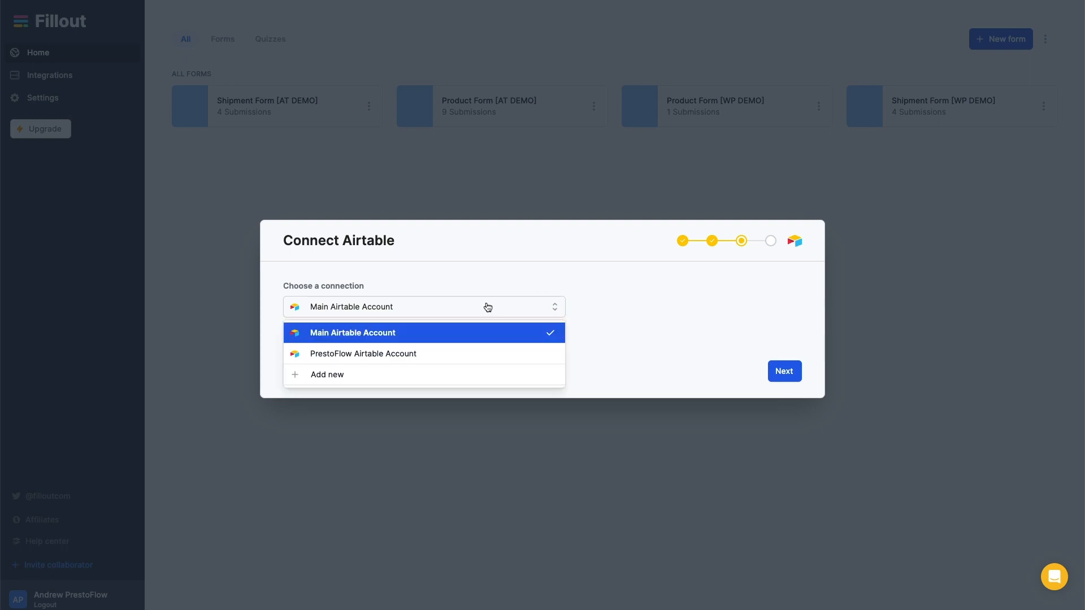
pyautogui.click(404, 355)
pyautogui.click(791, 374)
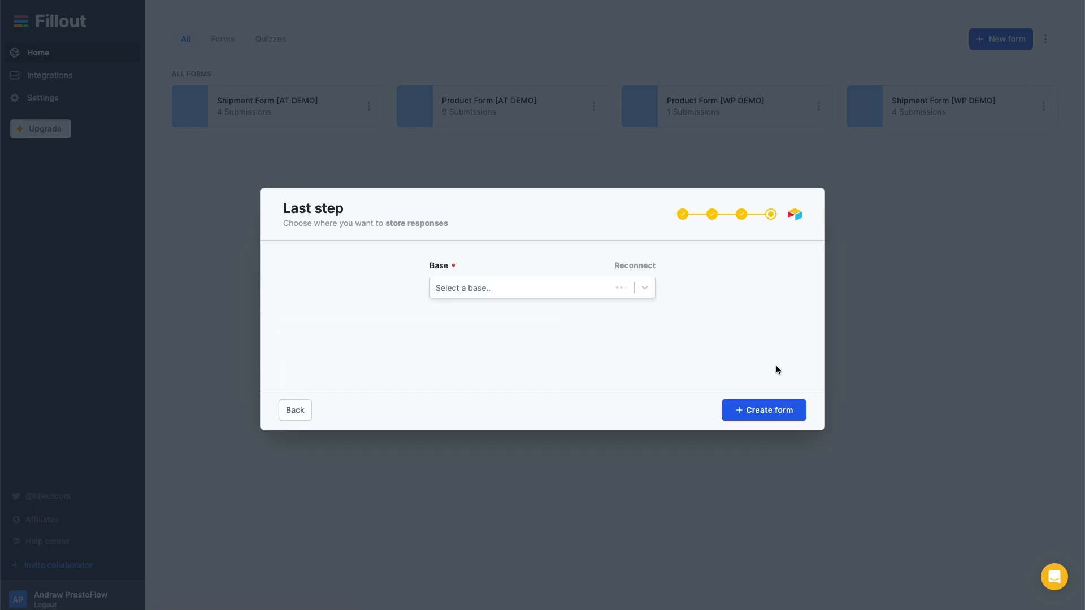
pyautogui.click(500, 289)
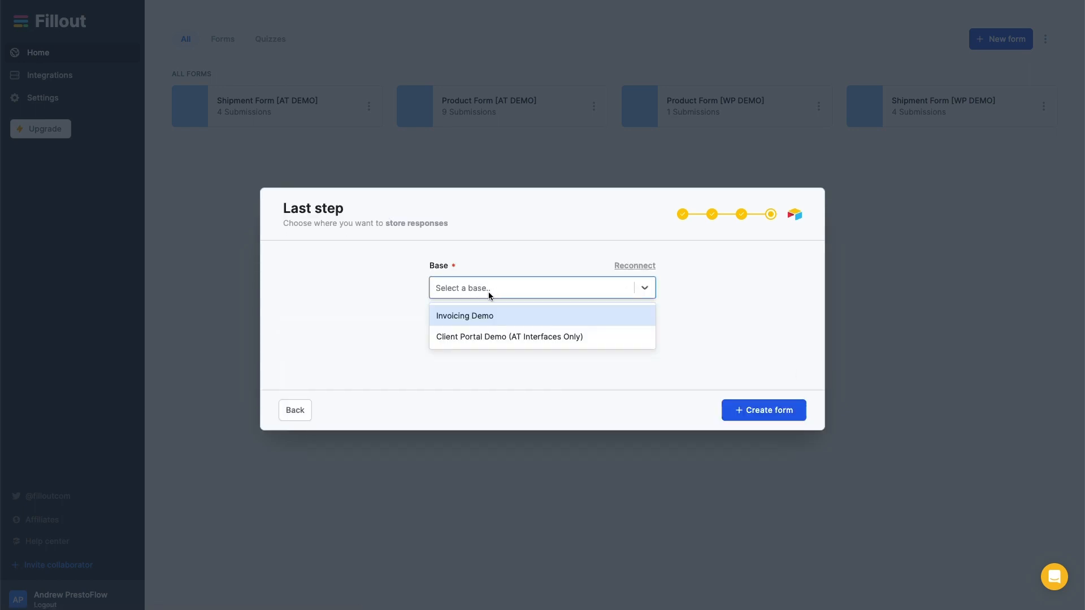
pyautogui.click(547, 337)
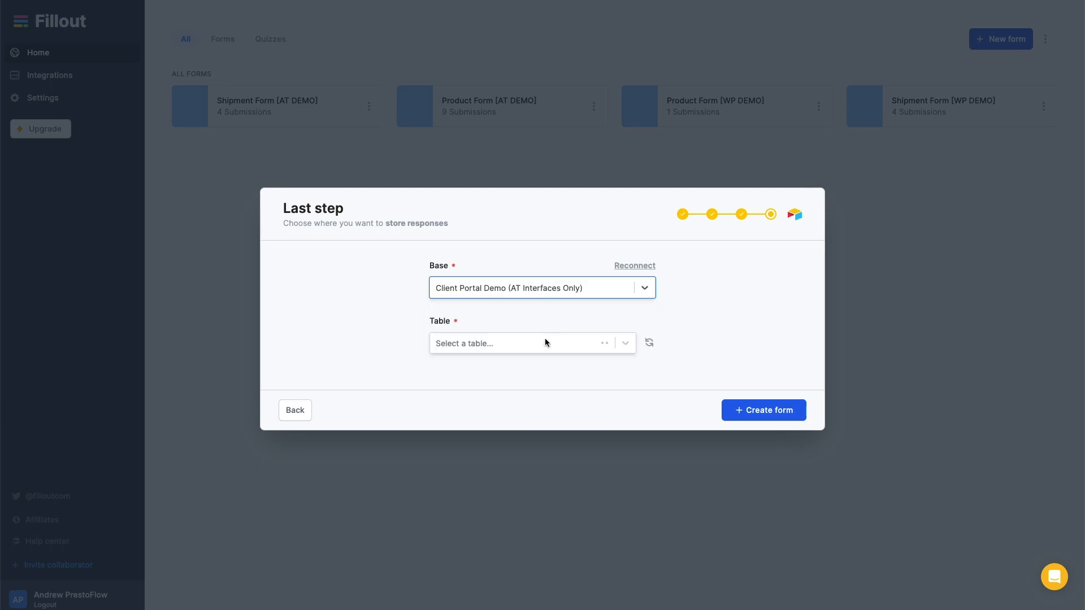
pyautogui.click(527, 343)
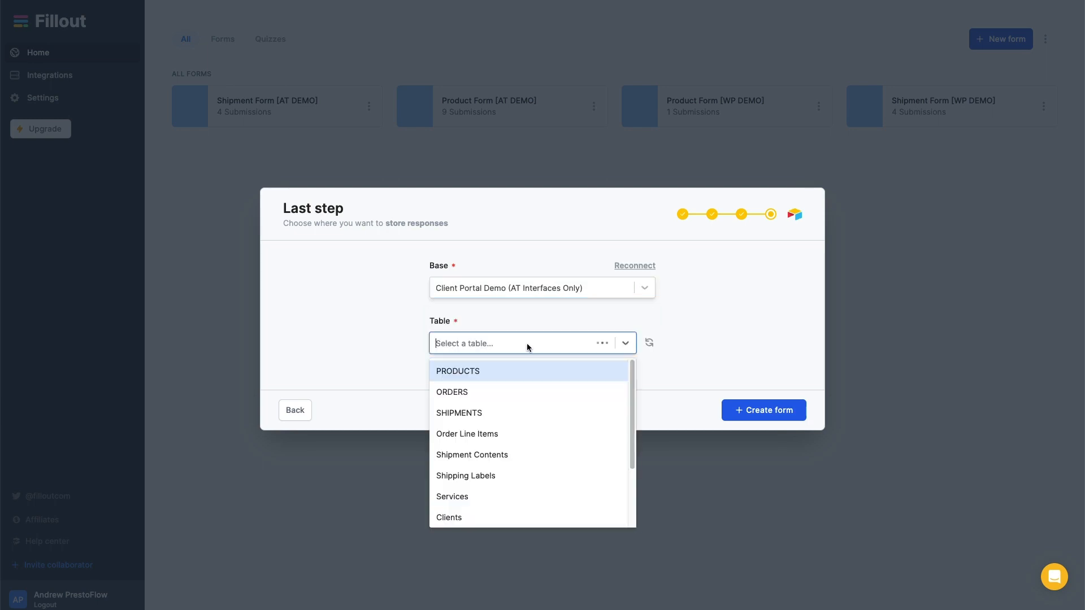
pyautogui.click(464, 391)
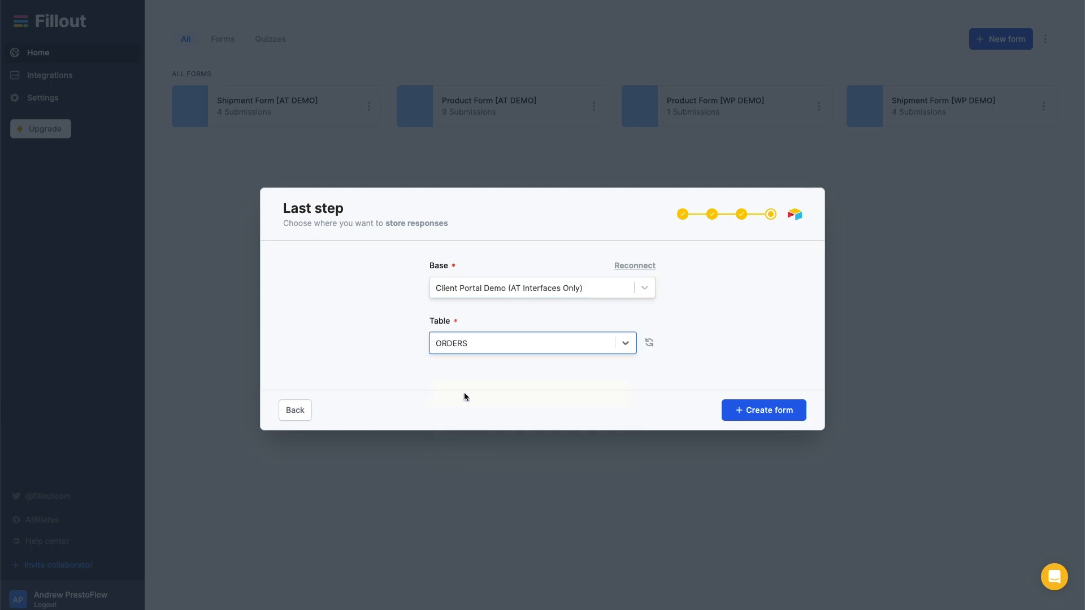
pyautogui.click(763, 416)
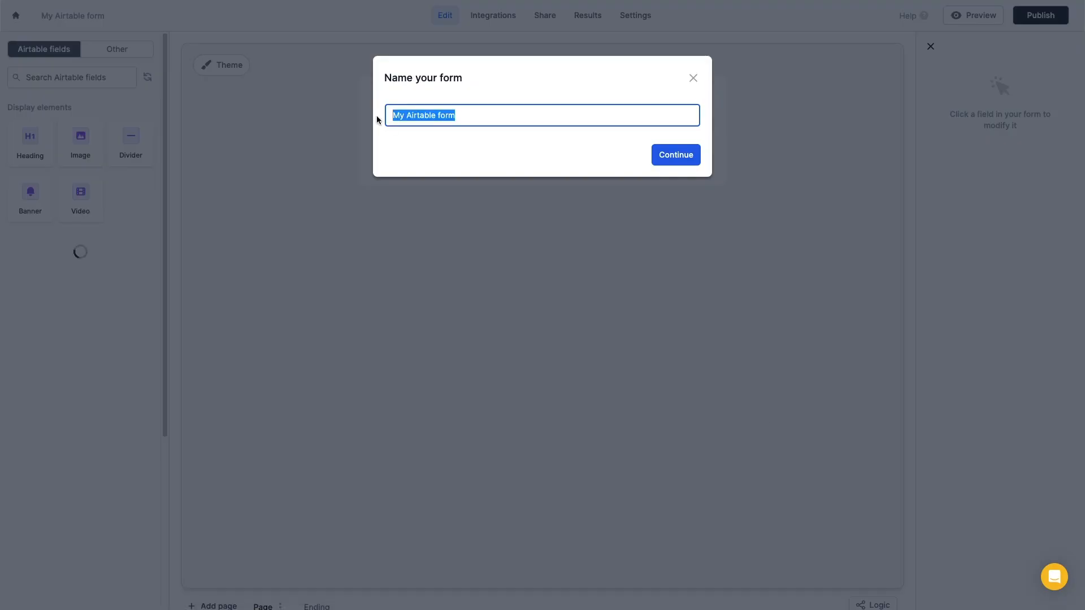
# Name the form 'Order Form' and add the Client Name, Order Name and Order Type fields
pyautogui.write('Order Form')
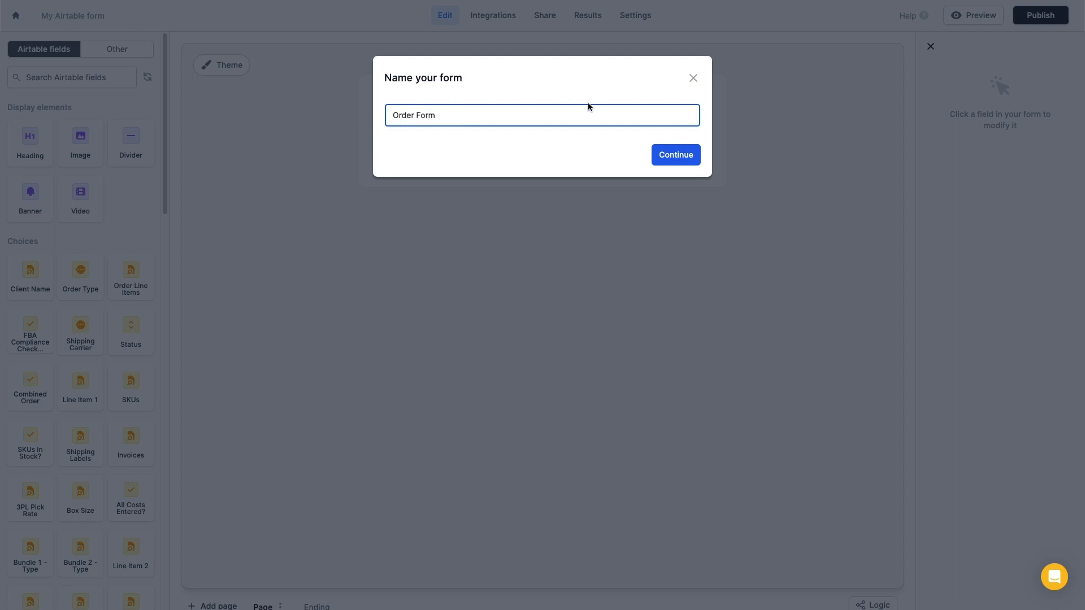
pyautogui.click(665, 160)
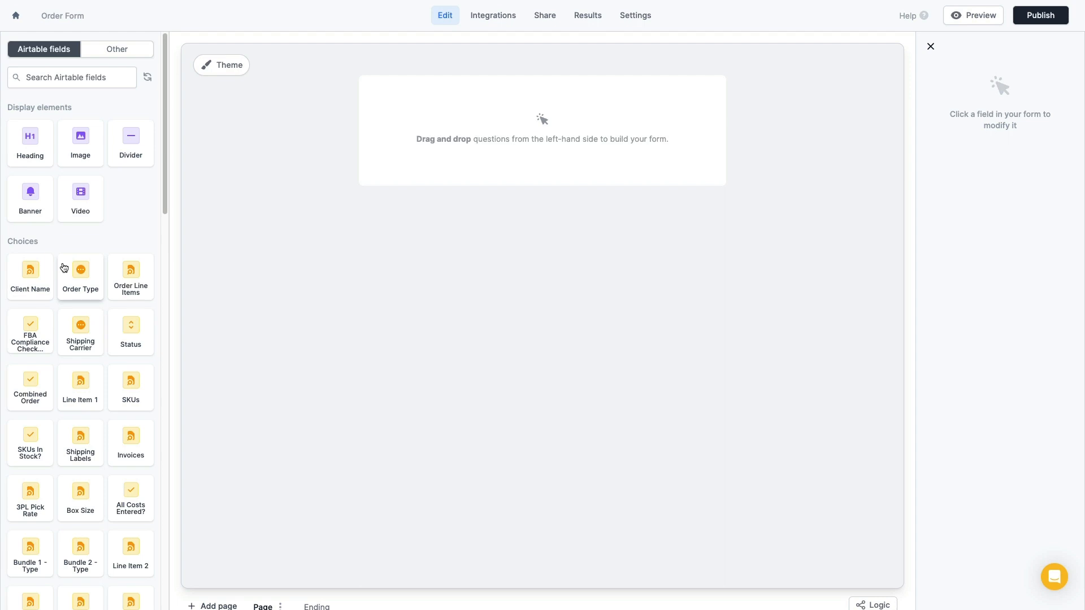
pyautogui.moveTo(28, 278); pyautogui.dragTo(465, 159)
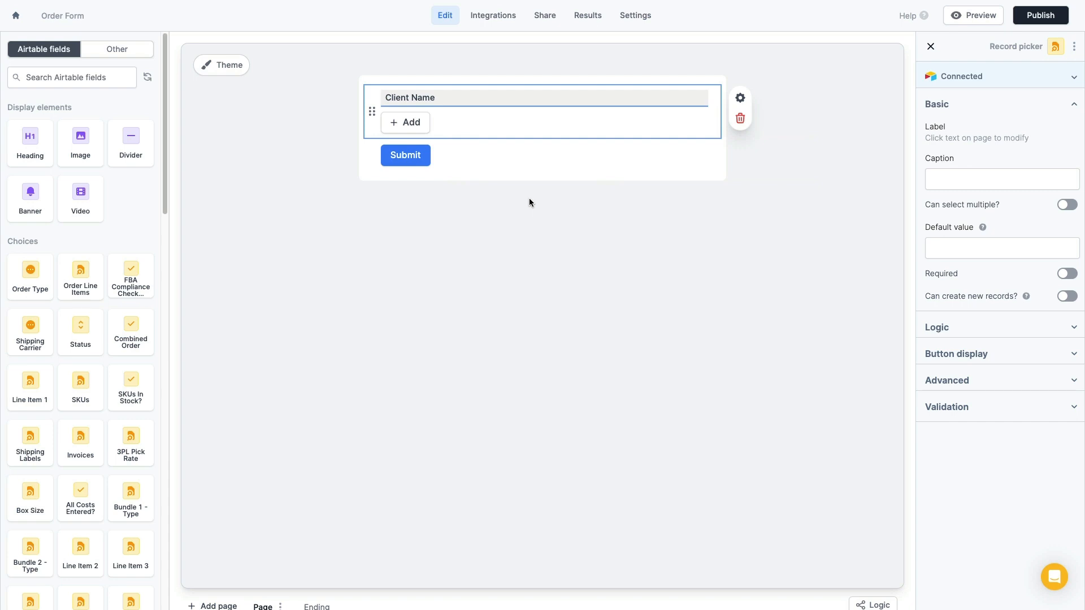
pyautogui.click(68, 79)
pyautogui.write('order')
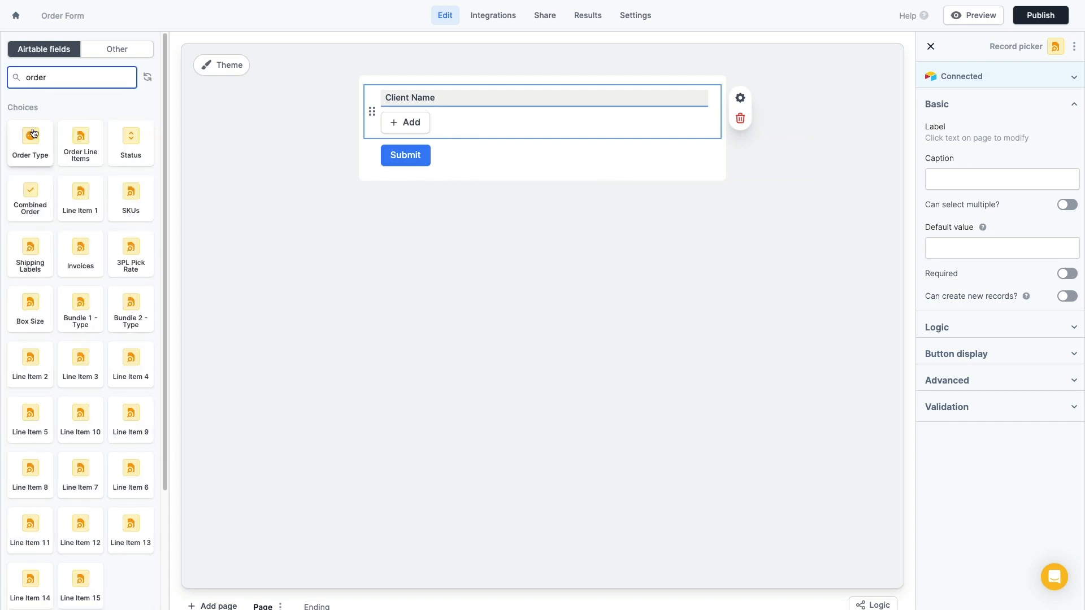
pyautogui.write(' a')
pyautogui.press('BackSpace')
pyautogui.moveTo(34, 209); pyautogui.dragTo(421, 150)
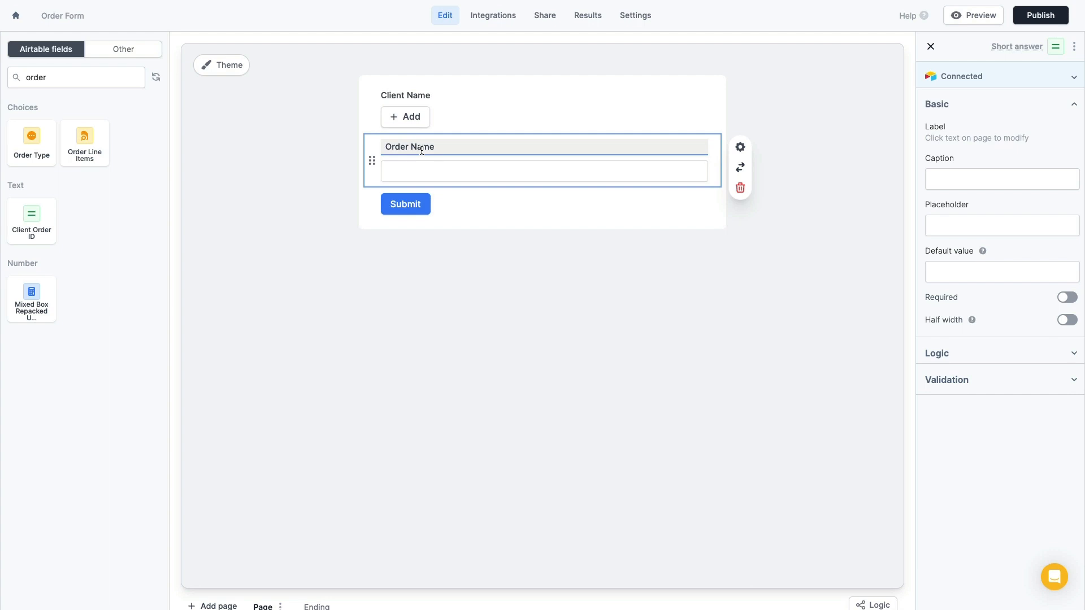
pyautogui.moveTo(32, 133); pyautogui.dragTo(482, 216)
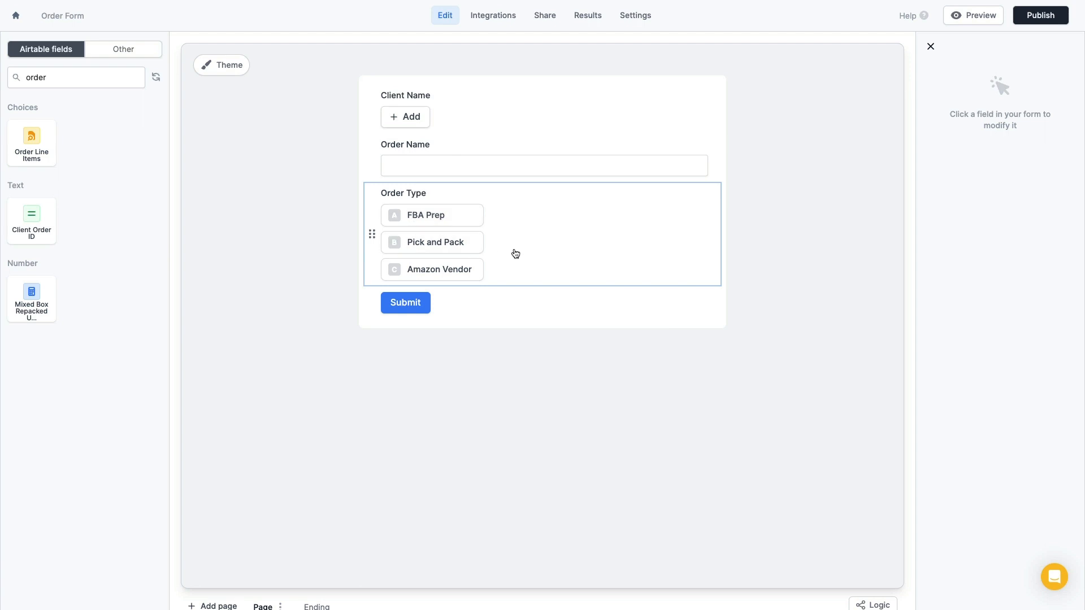
# Convert Order Type to a dropdown with FBA Prep as its default value
pyautogui.click(579, 251)
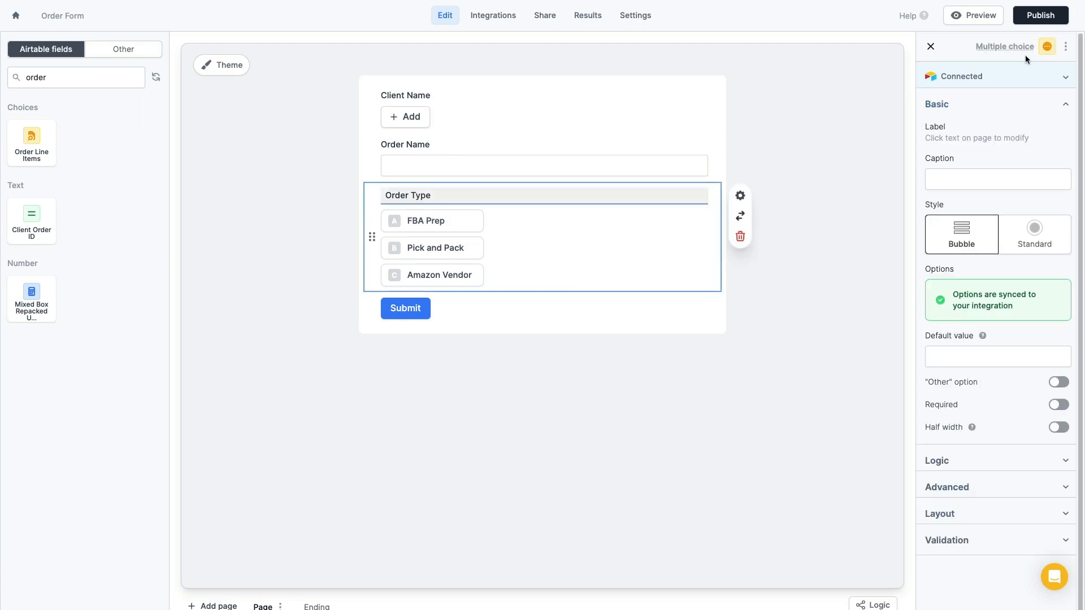
pyautogui.click(996, 48)
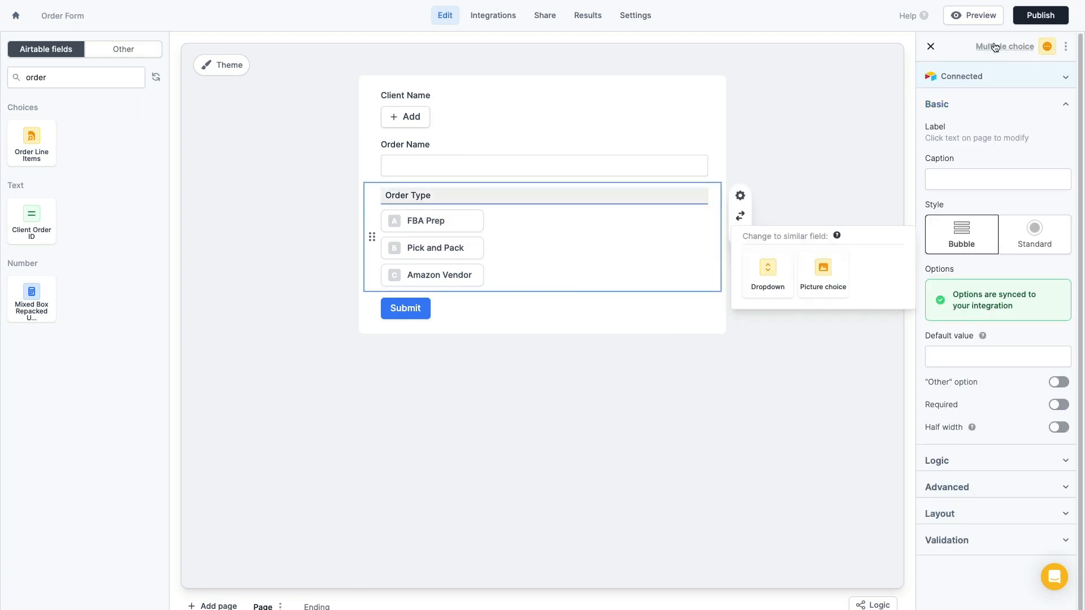
pyautogui.click(767, 277)
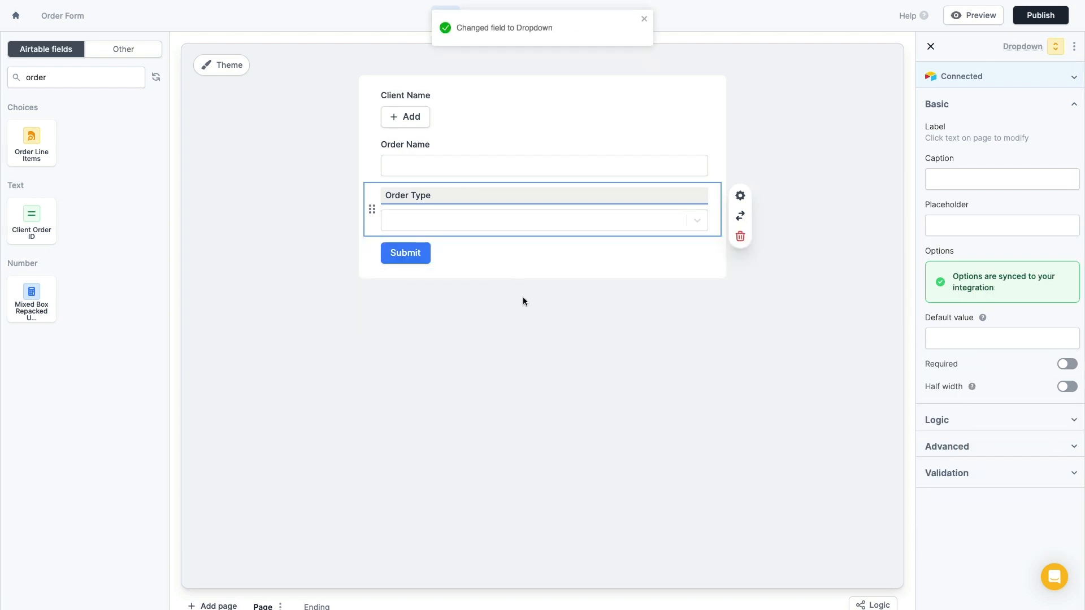
pyautogui.click(696, 222)
pyautogui.click(466, 247)
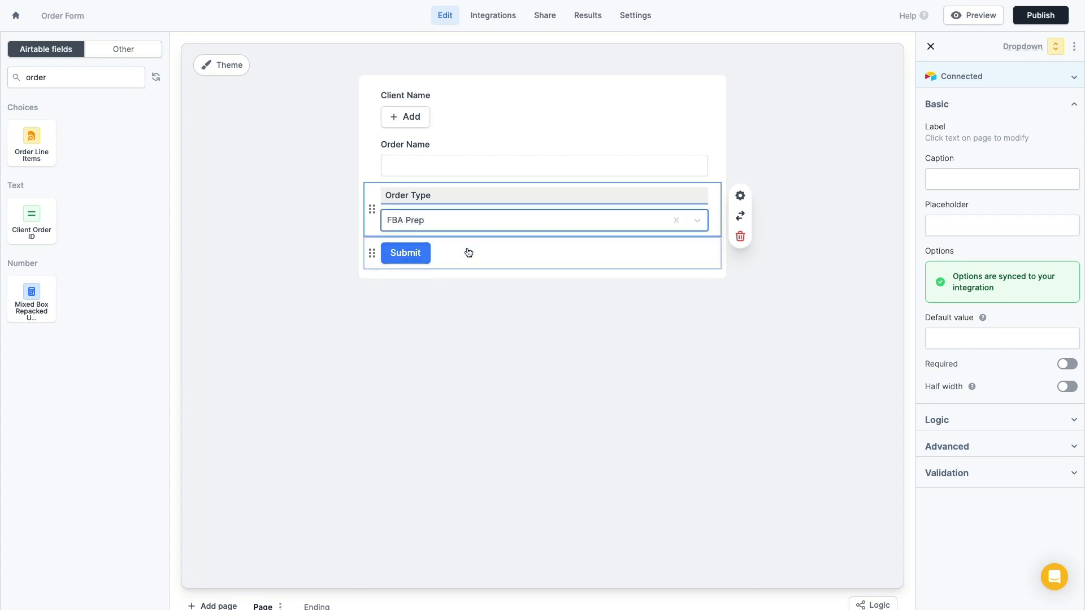
pyautogui.click(976, 335)
pyautogui.write('FBA prep')
pyautogui.press('BackSpace')
pyautogui.press('BackSpace')
pyautogui.press('BackSpace')
pyautogui.write('Prep')
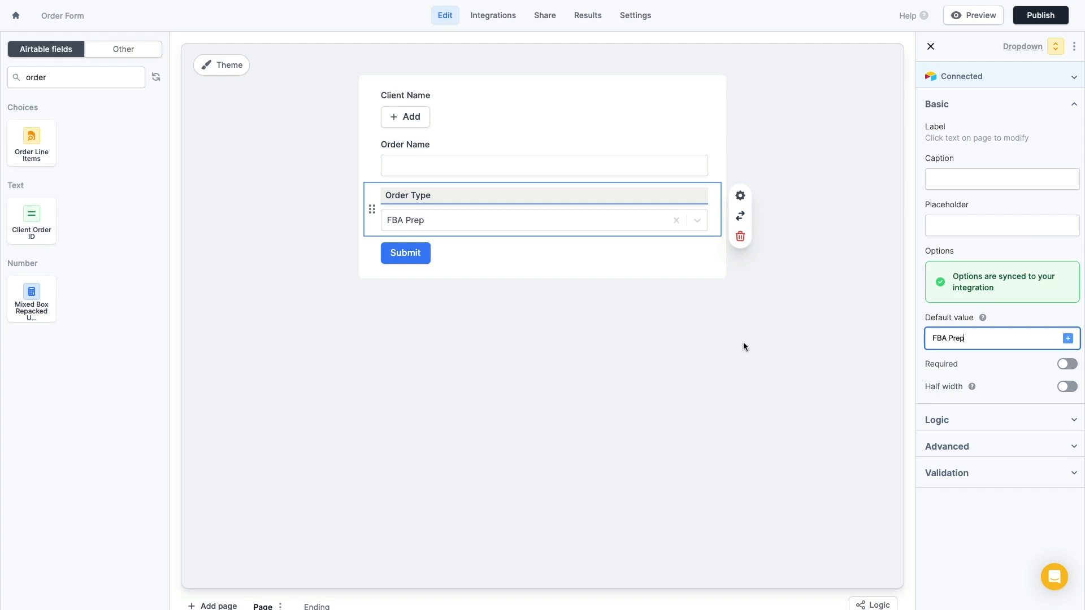
pyautogui.click(289, 285)
pyautogui.click(81, 84)
pyautogui.hotkey('ctrl', 'a')
# Search 'ship' and 'line' to add Ship To Address and Order Line Items below Order Type
pyautogui.write('shi')
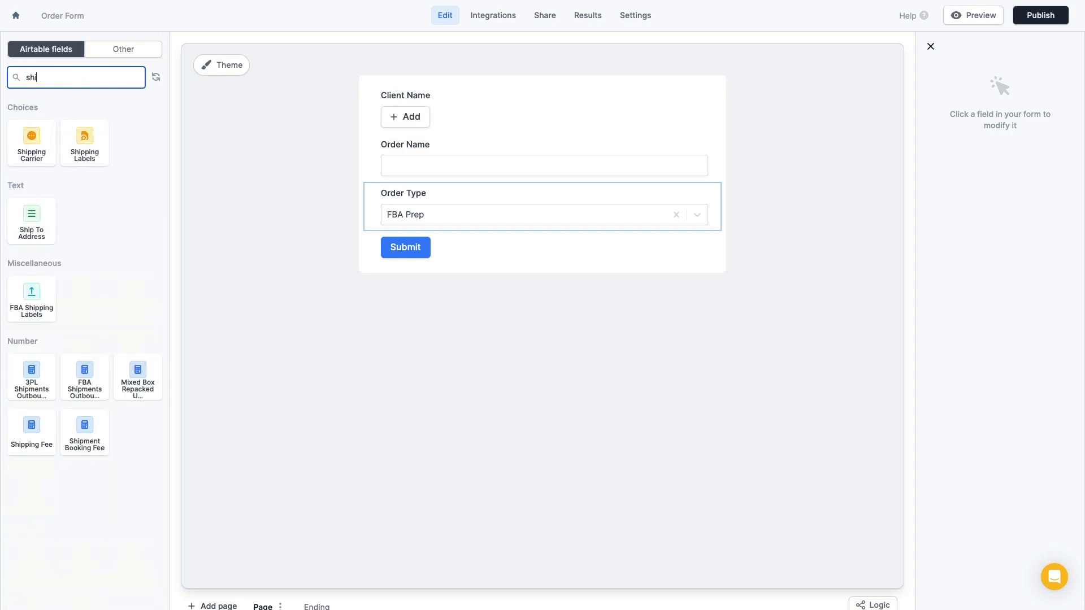
pyautogui.write('p')
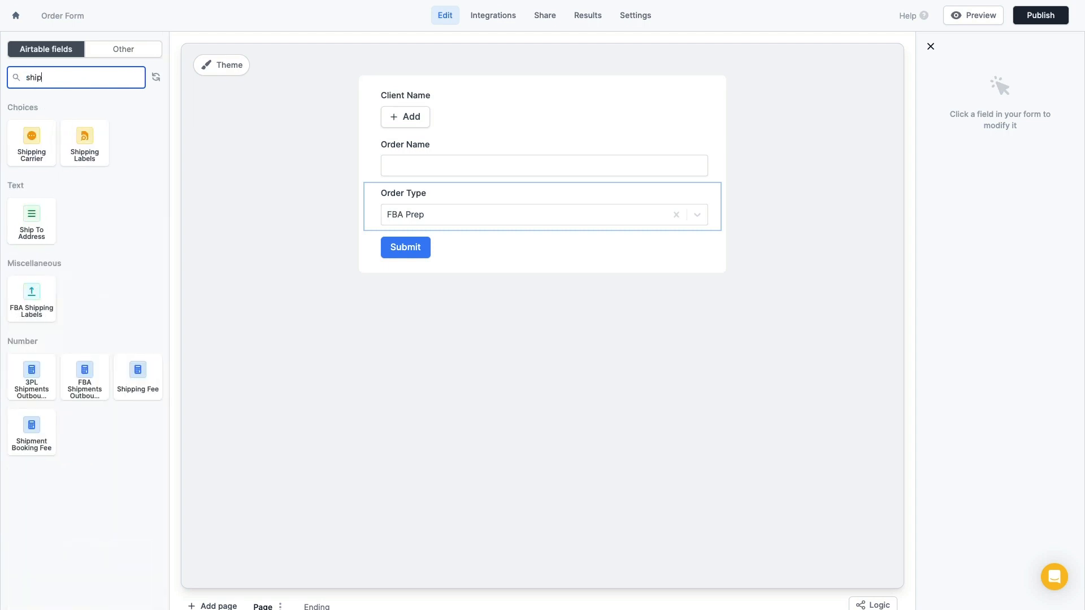
pyautogui.click(24, 204)
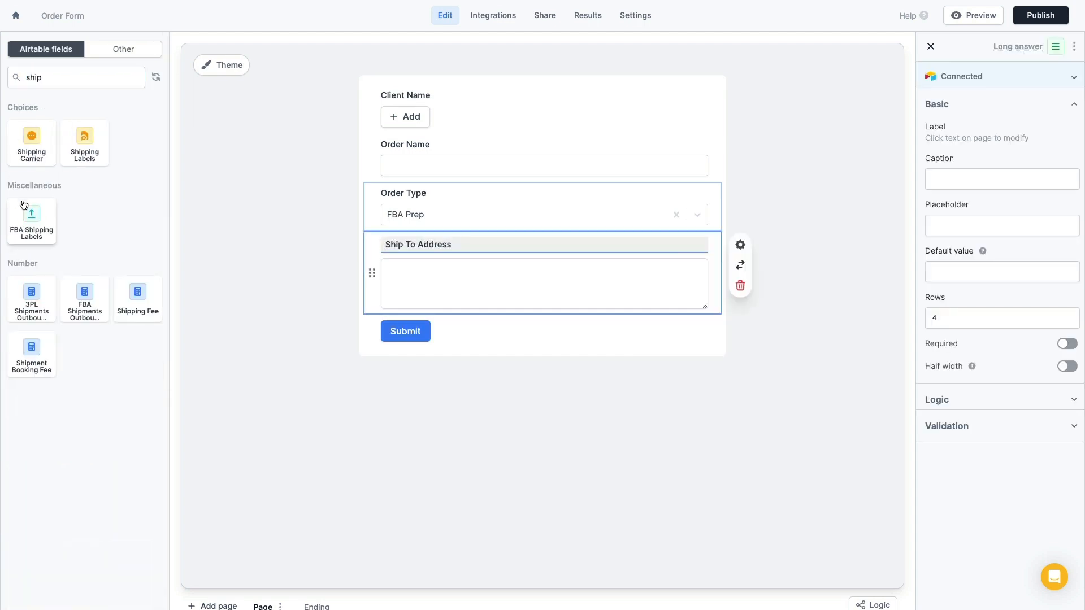
pyautogui.click(66, 77)
pyautogui.hotkey('ctrl', 'a')
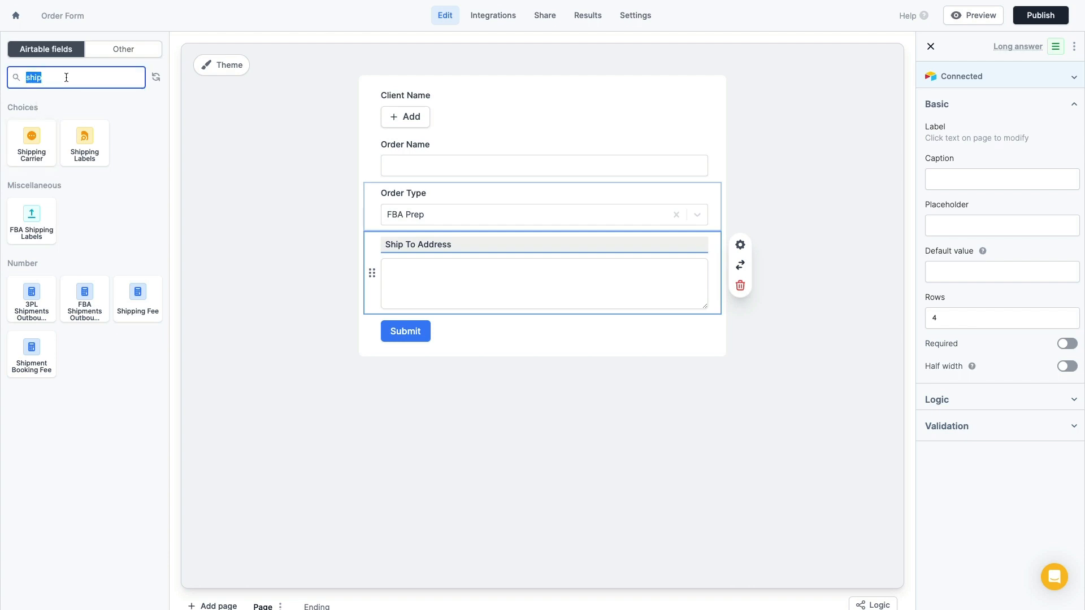
pyautogui.write('line')
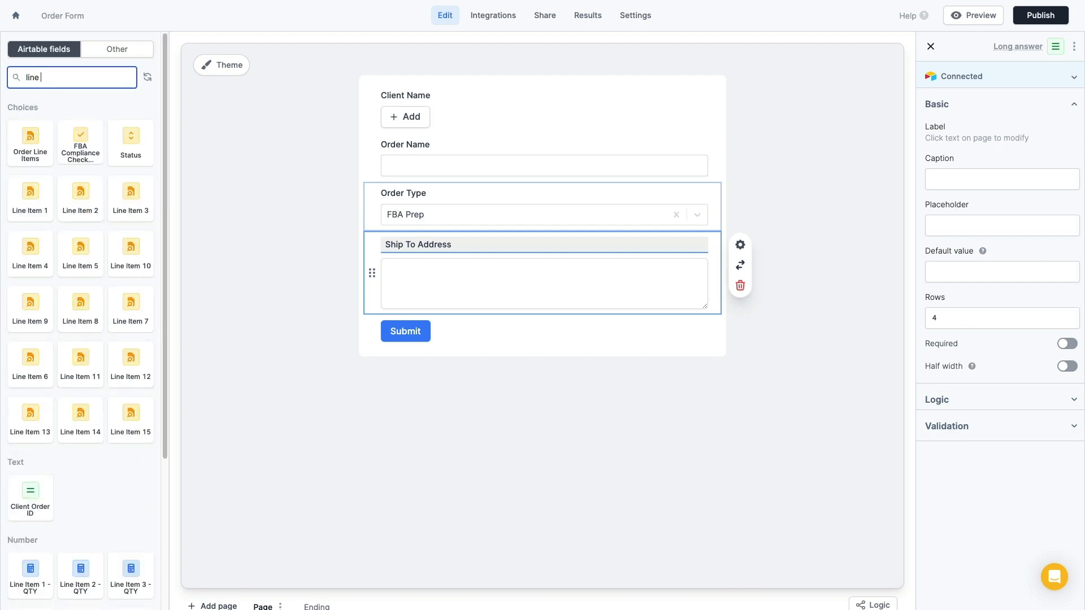
pyautogui.click(33, 139)
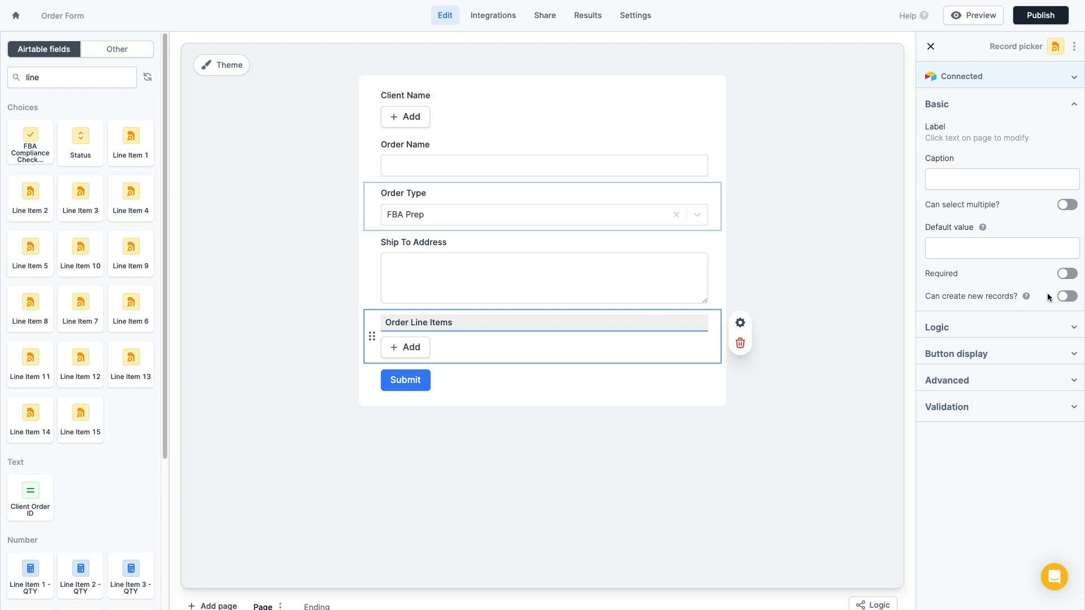
# Enable Can create new records and Only show new records for Order Line Items
pyautogui.click(1068, 296)
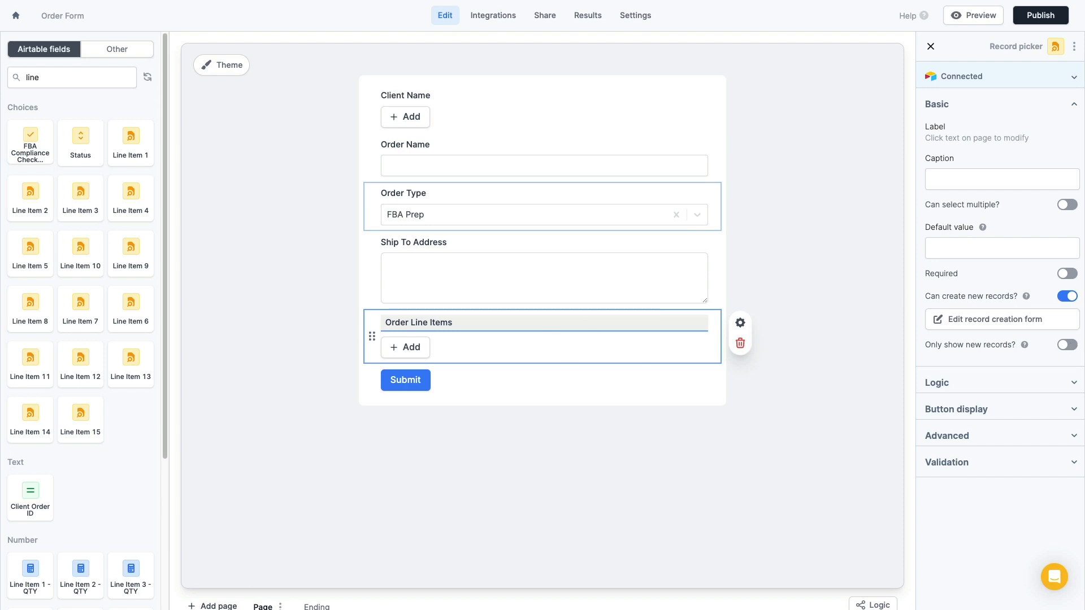
pyautogui.click(1067, 346)
pyautogui.click(72, 77)
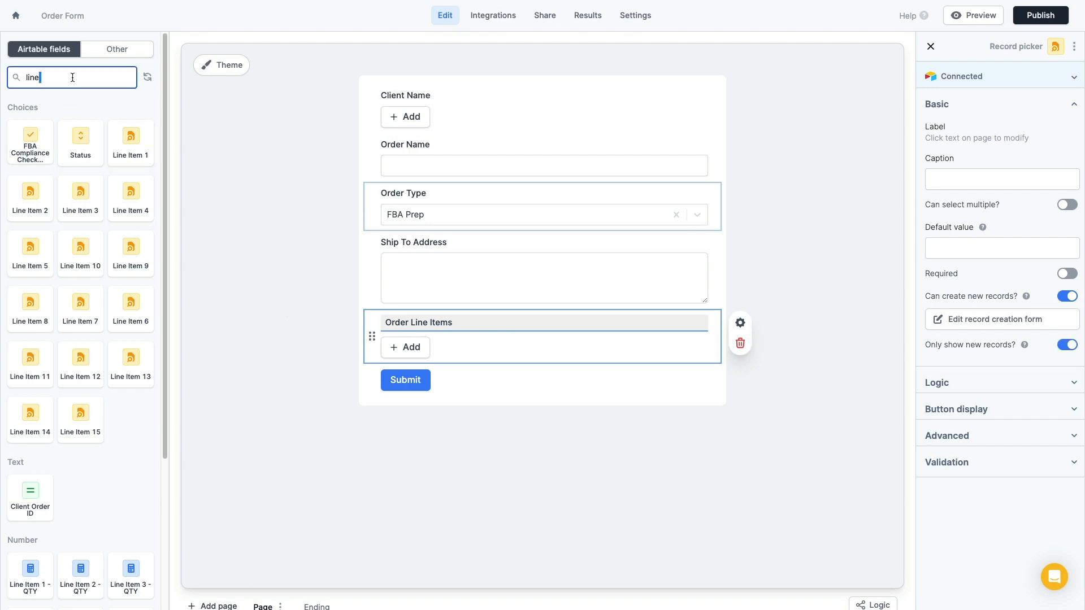
pyautogui.hotkey('ctrl', 'a')
pyautogui.write('stat')
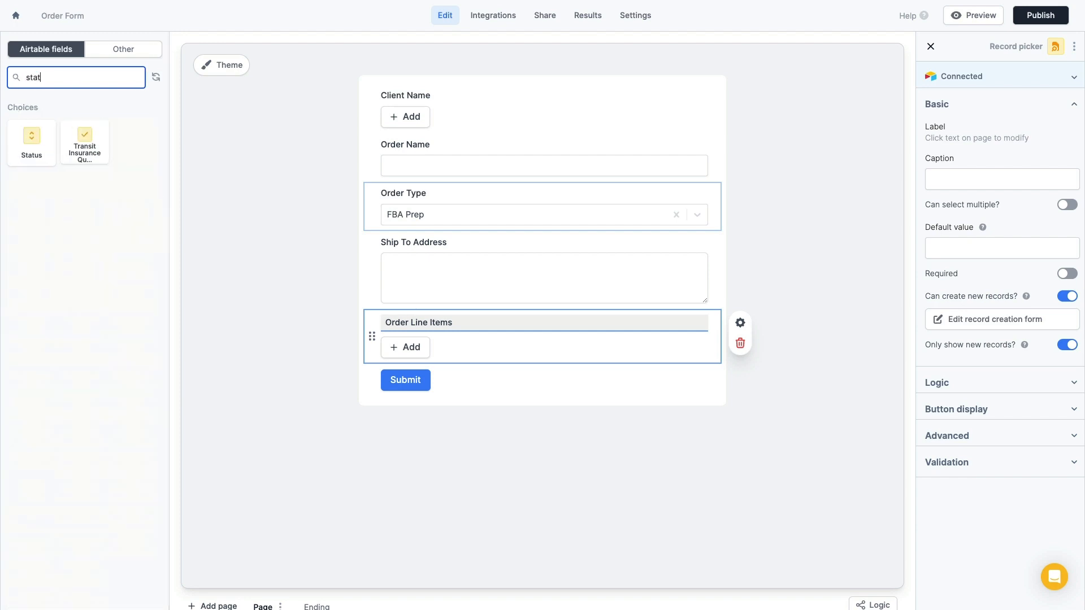
# Add Status below Order Line Items, choosing Requested and entering Requested as its default value
pyautogui.click(34, 141)
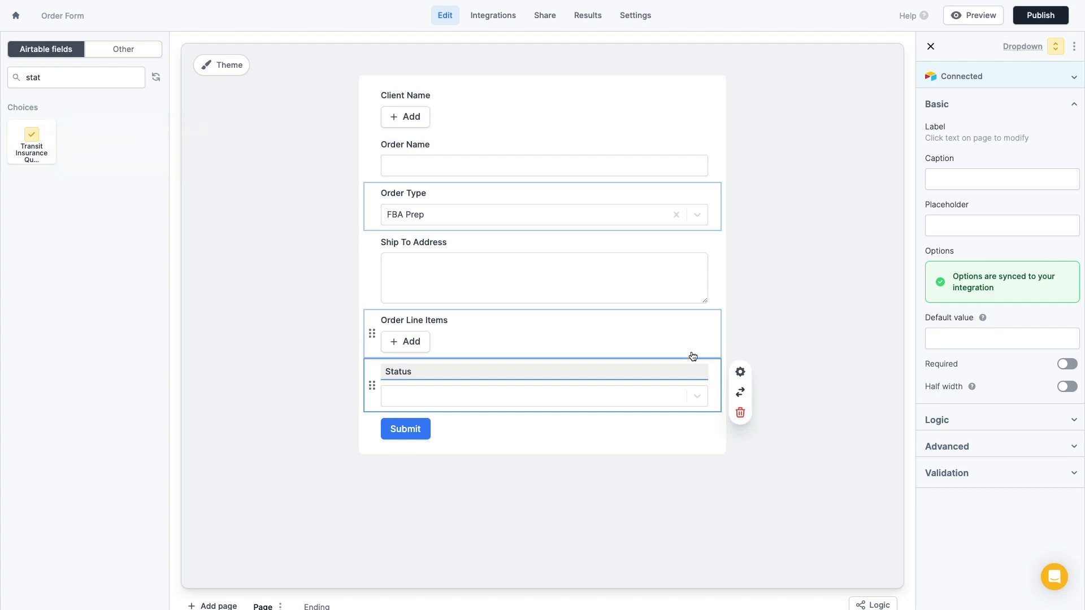
pyautogui.click(690, 395)
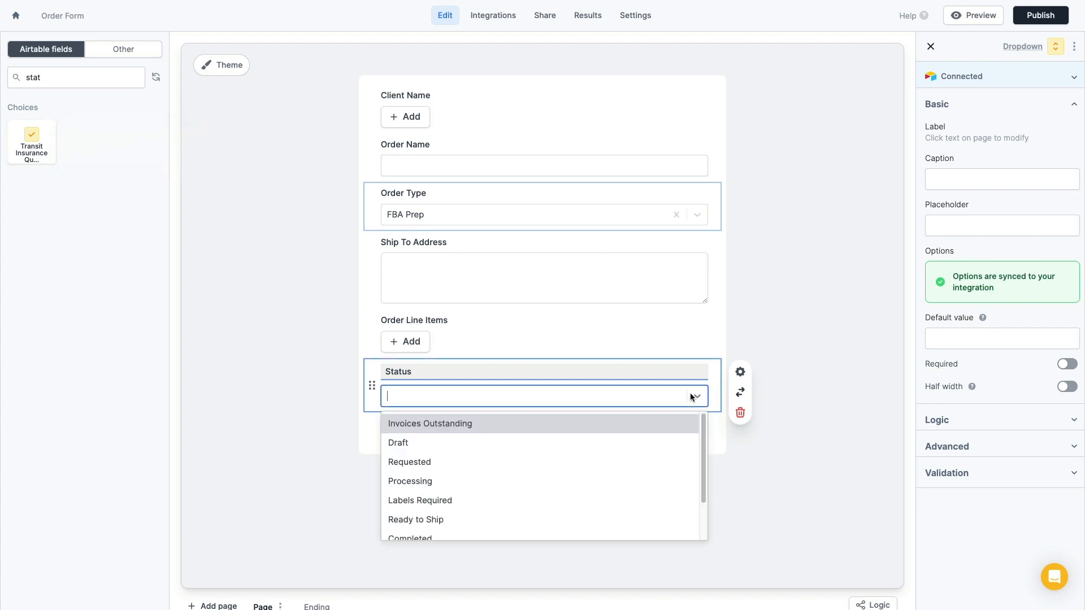
pyautogui.click(466, 462)
pyautogui.click(995, 339)
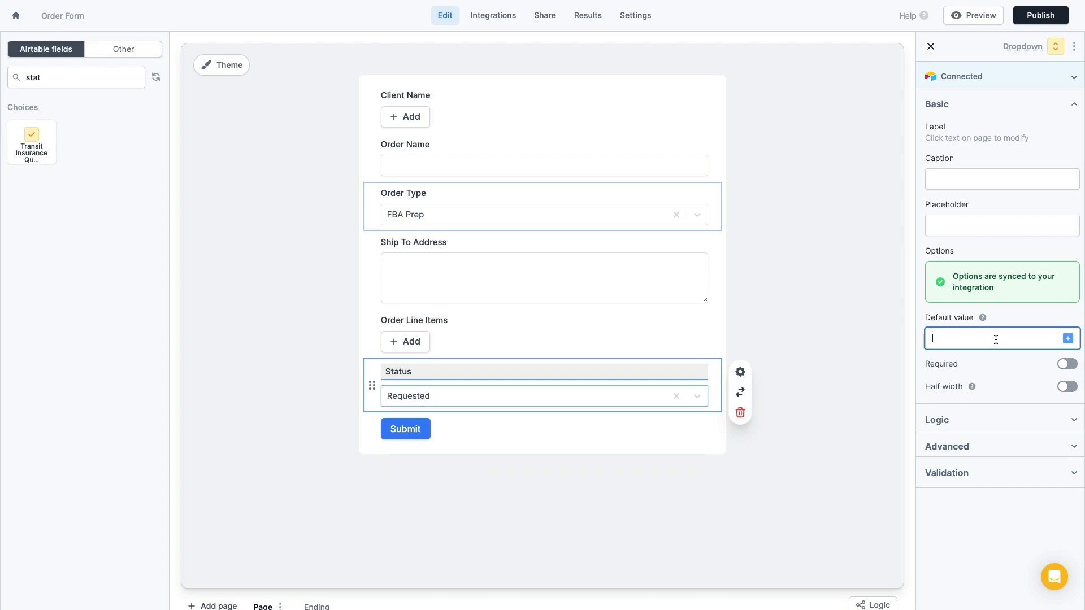
pyautogui.write('Re')
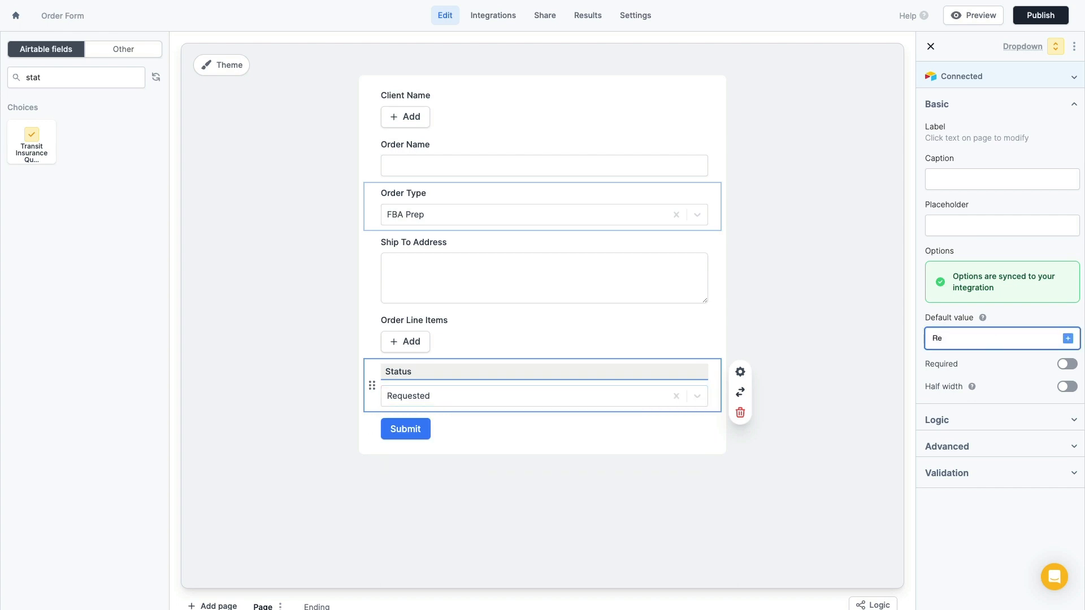
pyautogui.write('quested')
pyautogui.click(608, 505)
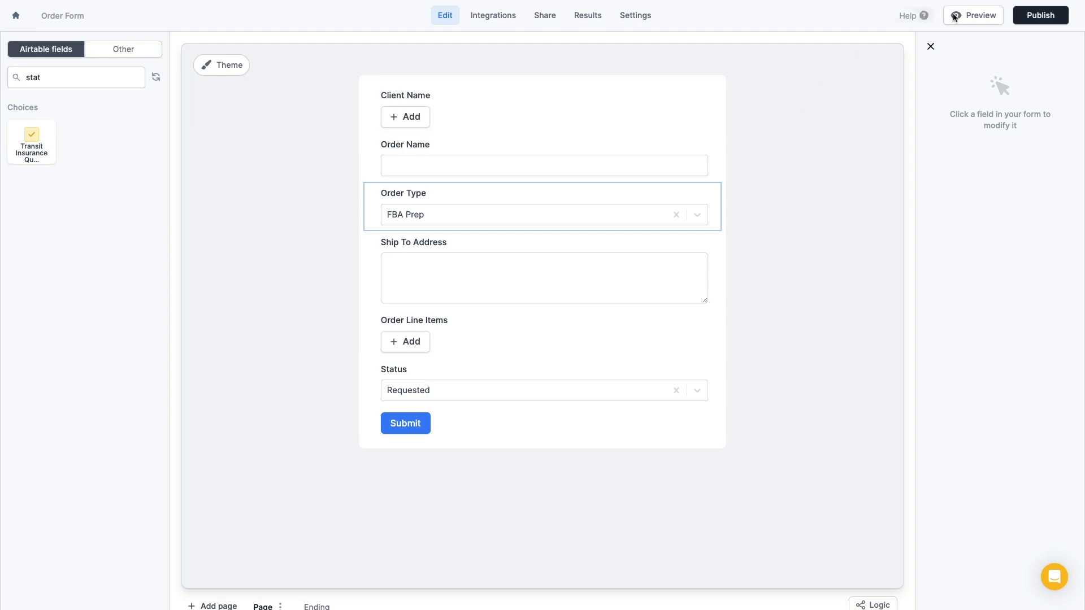
# Preview the Order Form, browse the Client Name options list, then exit the preview
pyautogui.click(970, 17)
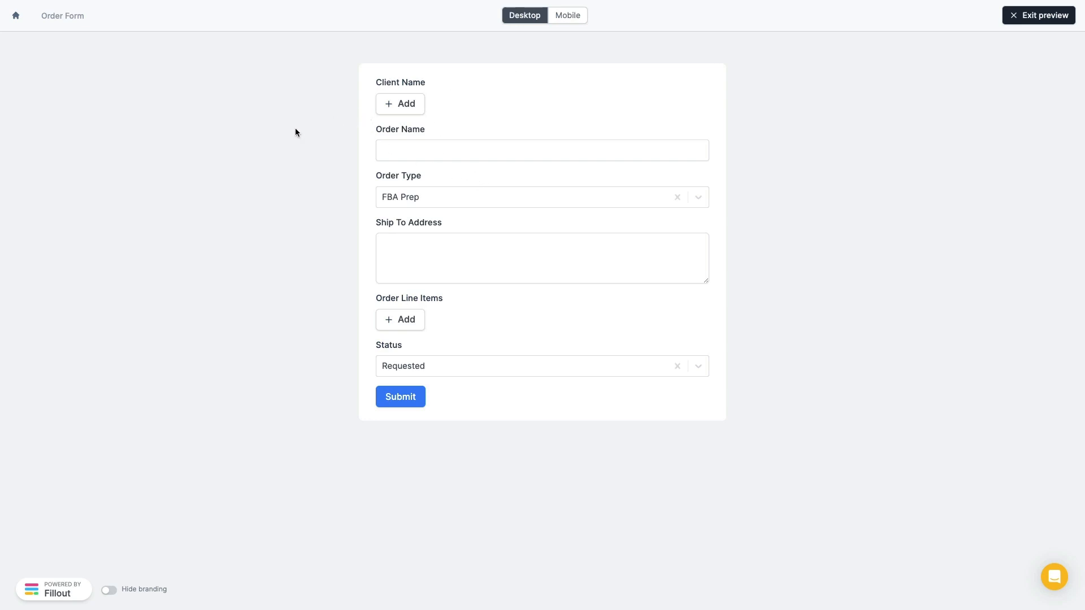
pyautogui.click(400, 107)
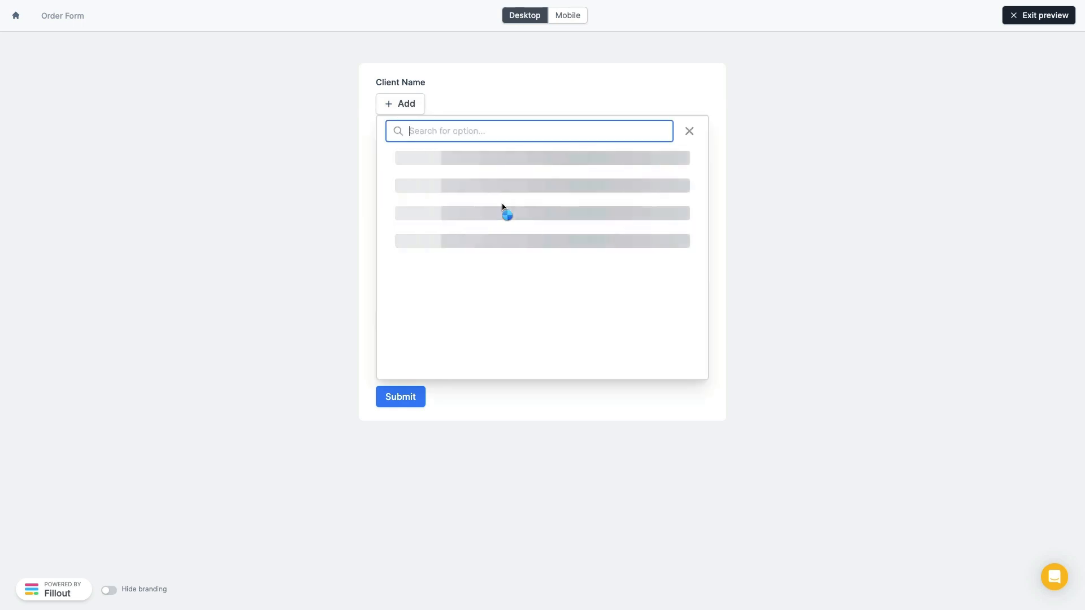
pyautogui.scroll(-3, 511, 216)
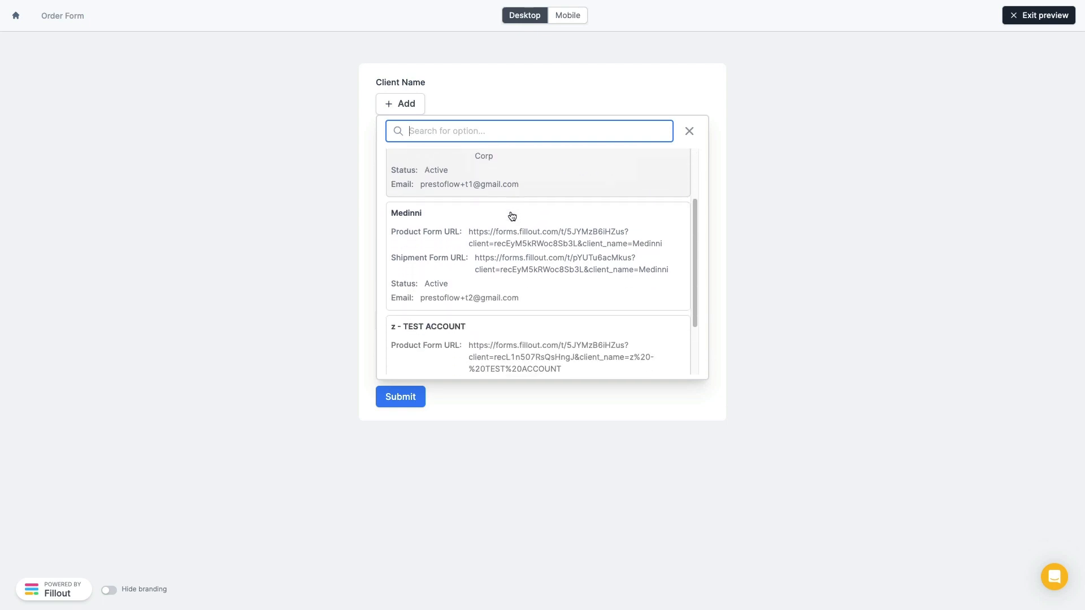
pyautogui.scroll(3, 512, 216)
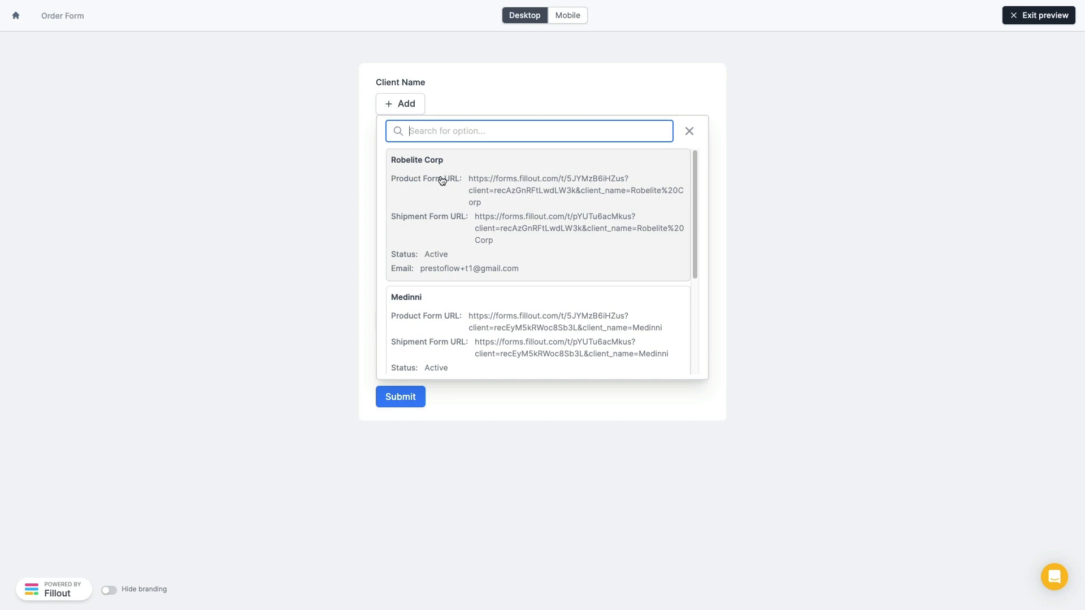
pyautogui.scroll(-3, 442, 179)
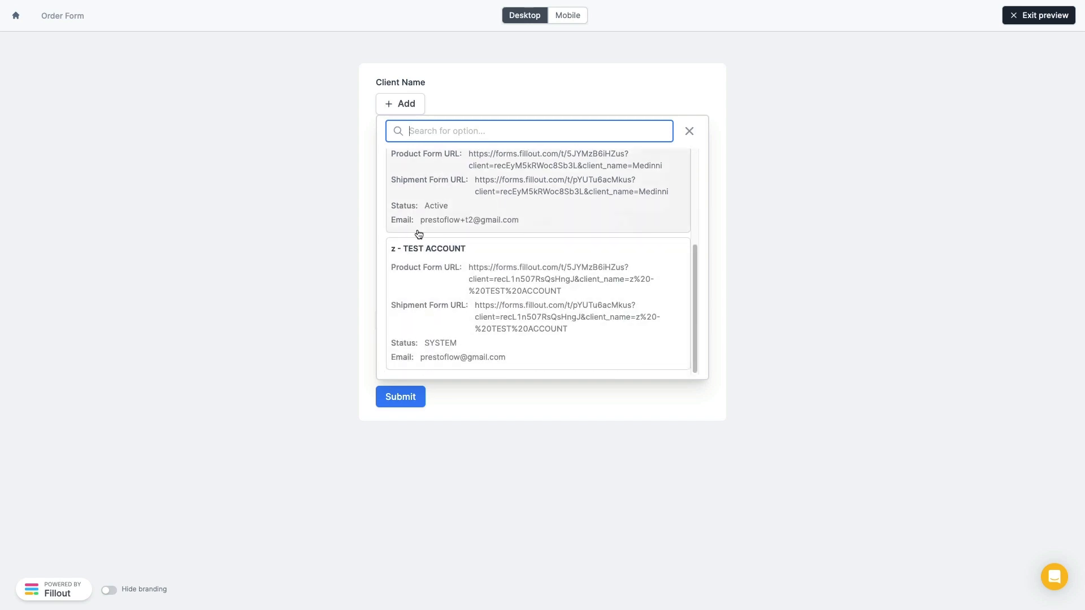
pyautogui.click(319, 180)
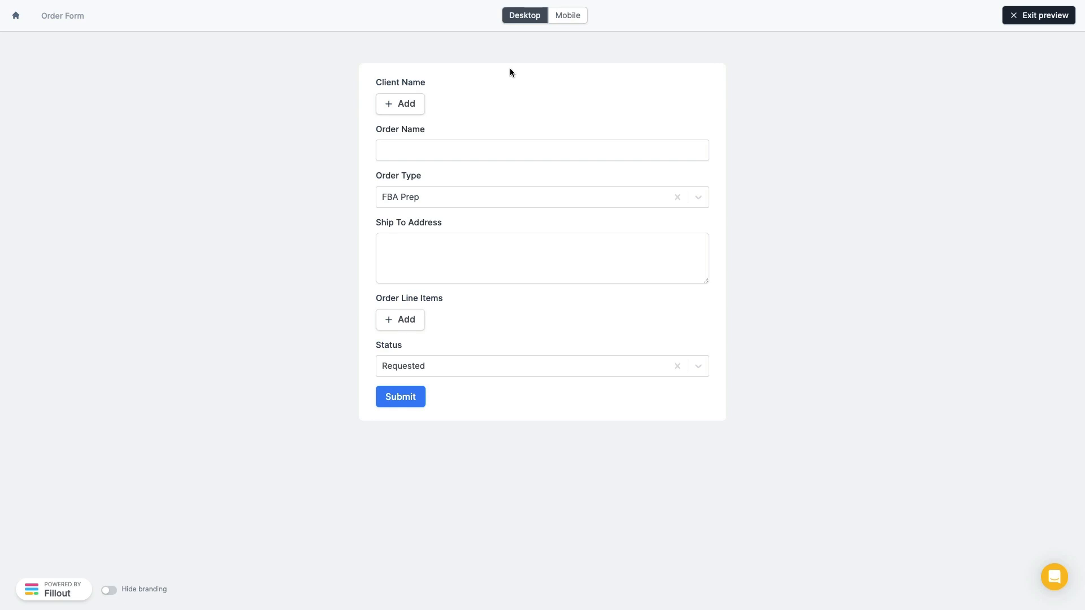
pyautogui.click(1060, 17)
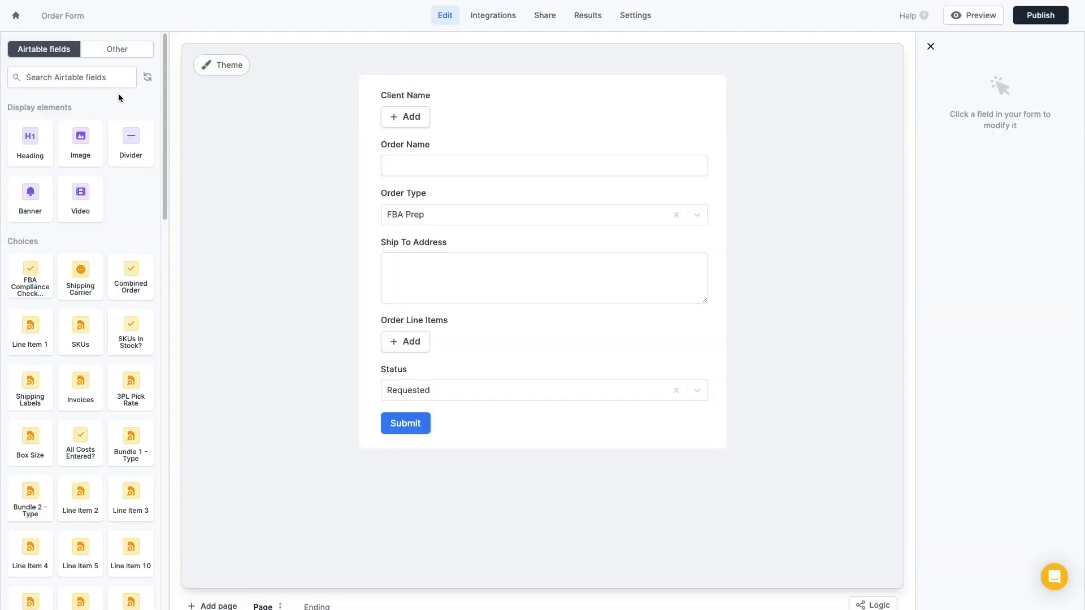
# Place a Heading at the top of the form reading 'Order Form'
pyautogui.moveTo(31, 138); pyautogui.dragTo(452, 93)
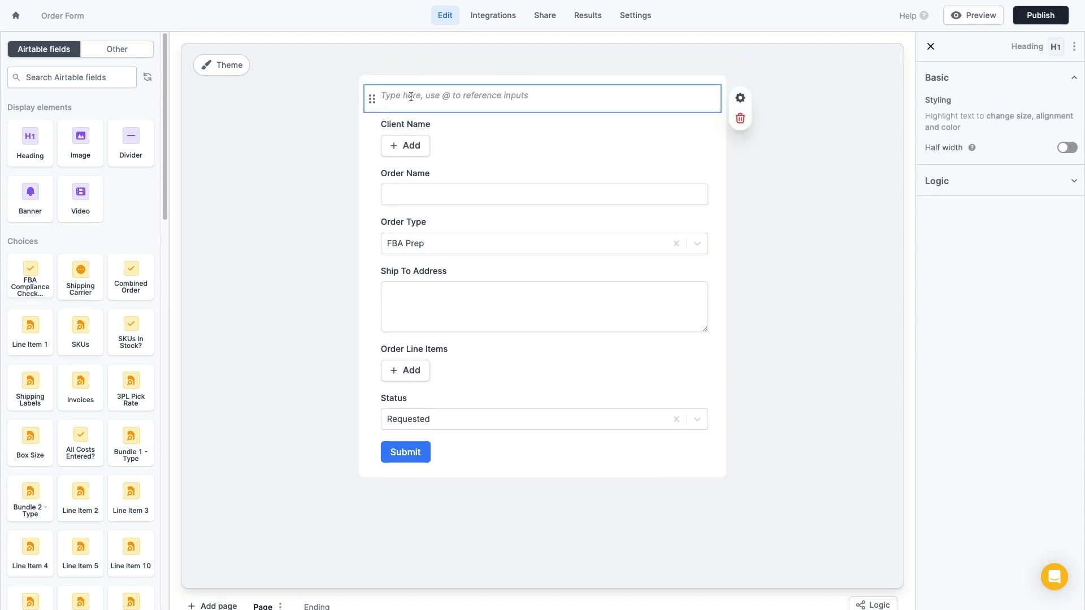
pyautogui.write('Order Form')
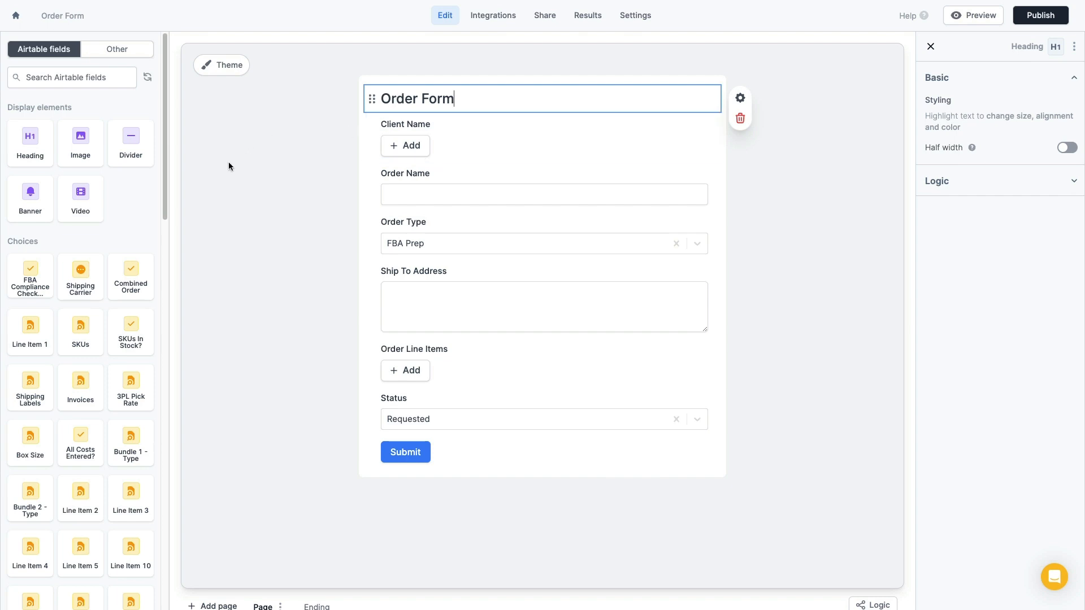
pyautogui.click(279, 188)
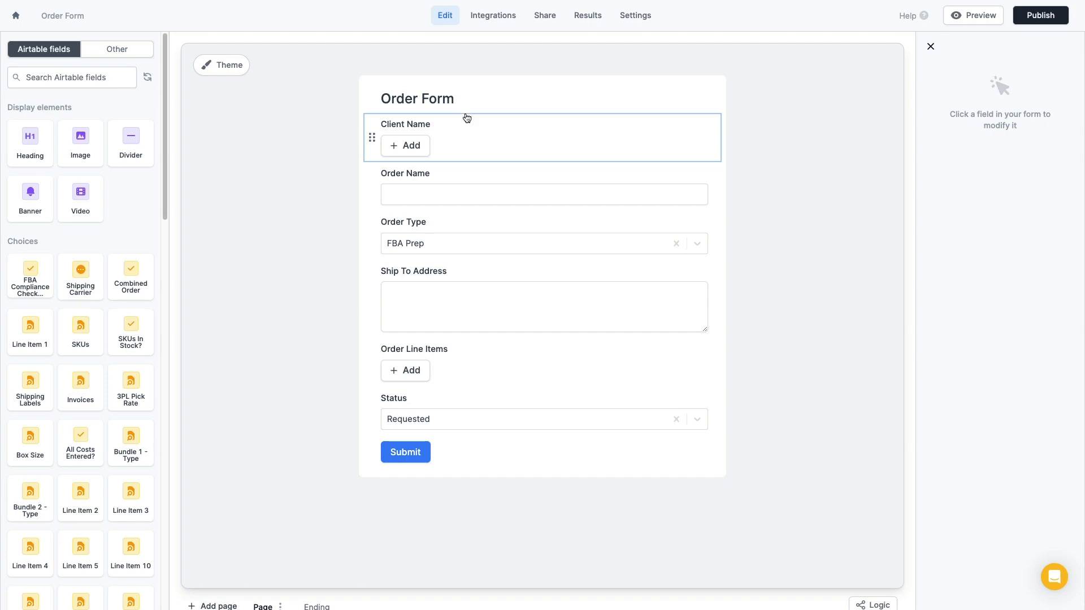
# In the Airtable mapping, switch Client Name's source to URL parameters and open Configure URL parameters
pyautogui.click(492, 17)
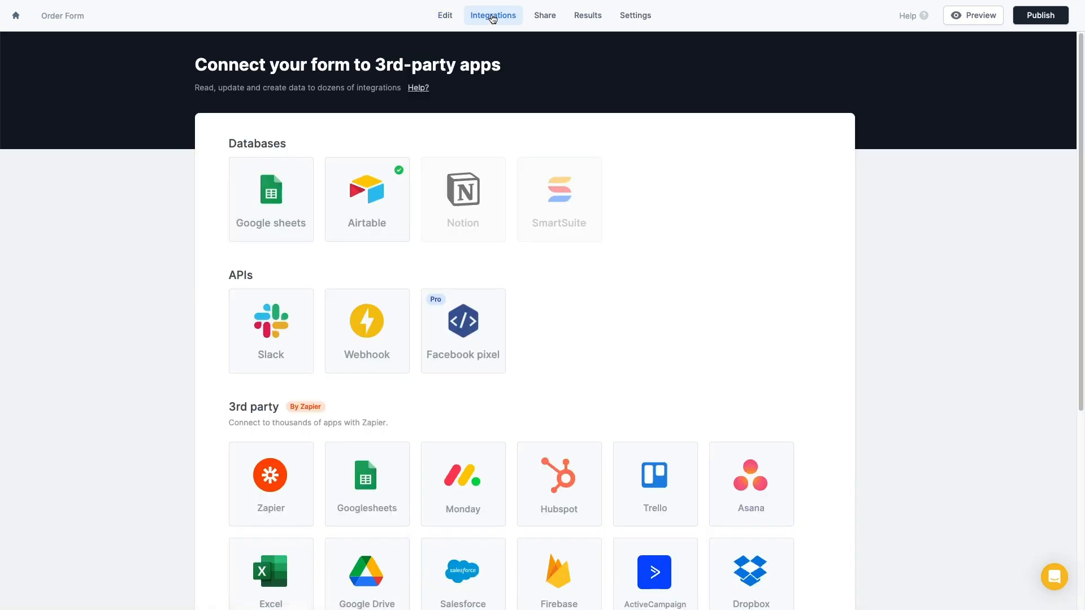
pyautogui.click(366, 191)
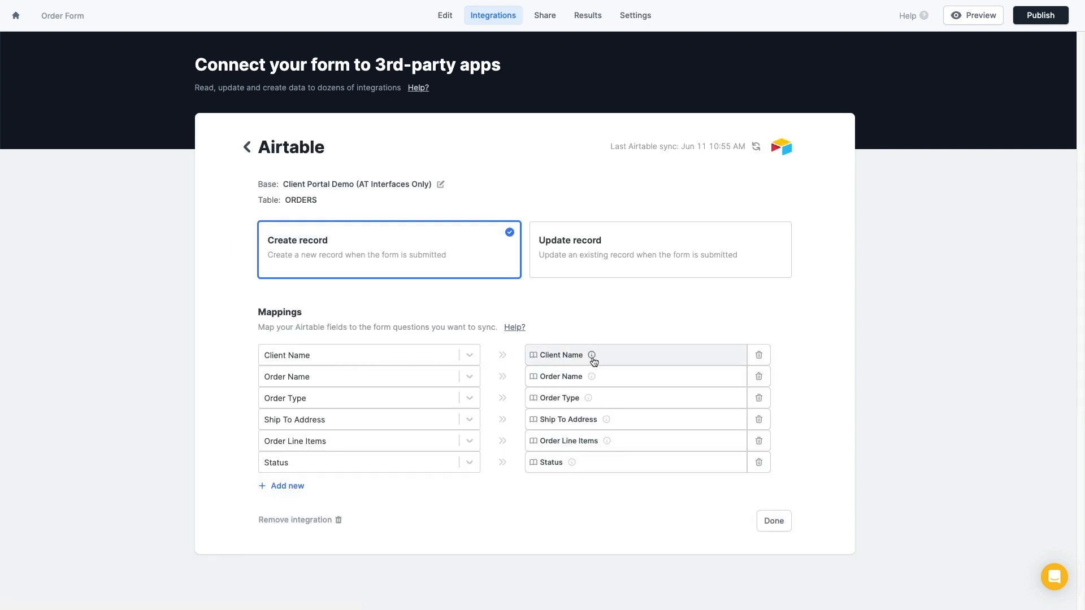
pyautogui.moveTo(592, 357)
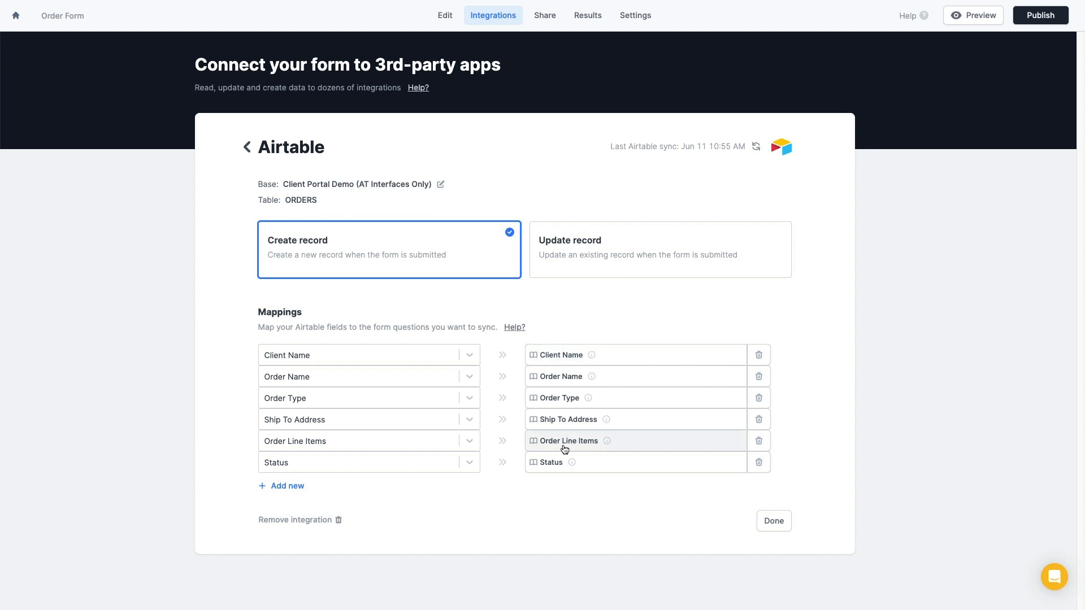
pyautogui.moveTo(574, 466)
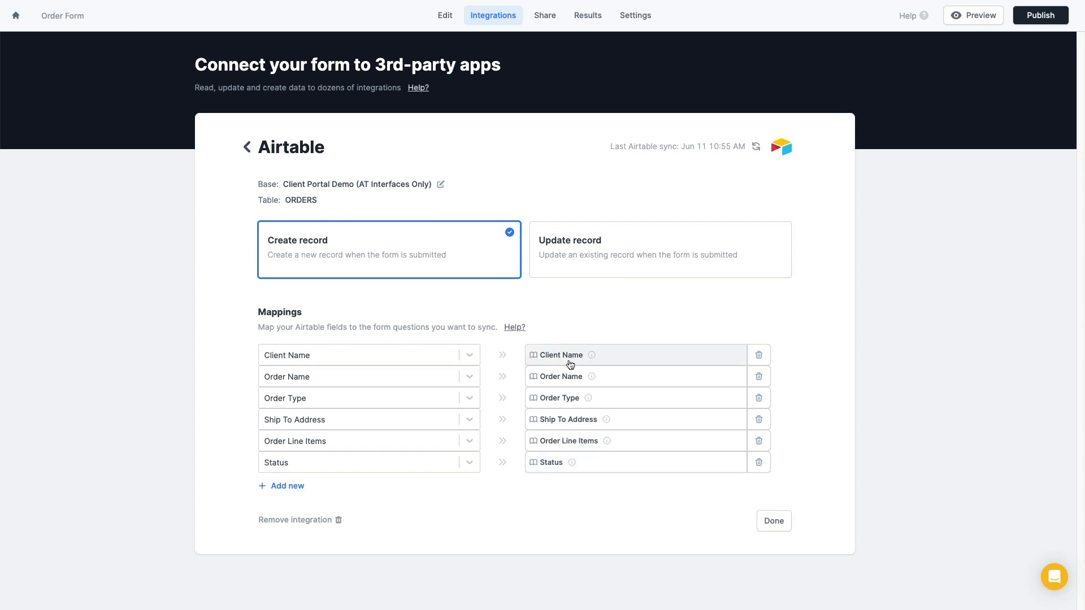
pyautogui.click(624, 358)
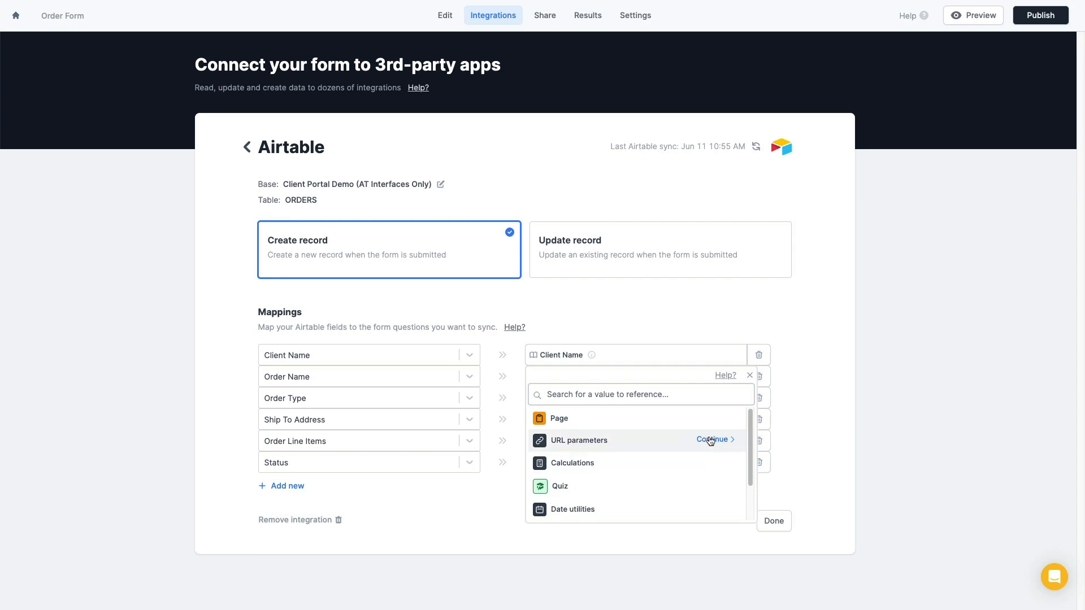
pyautogui.click(715, 441)
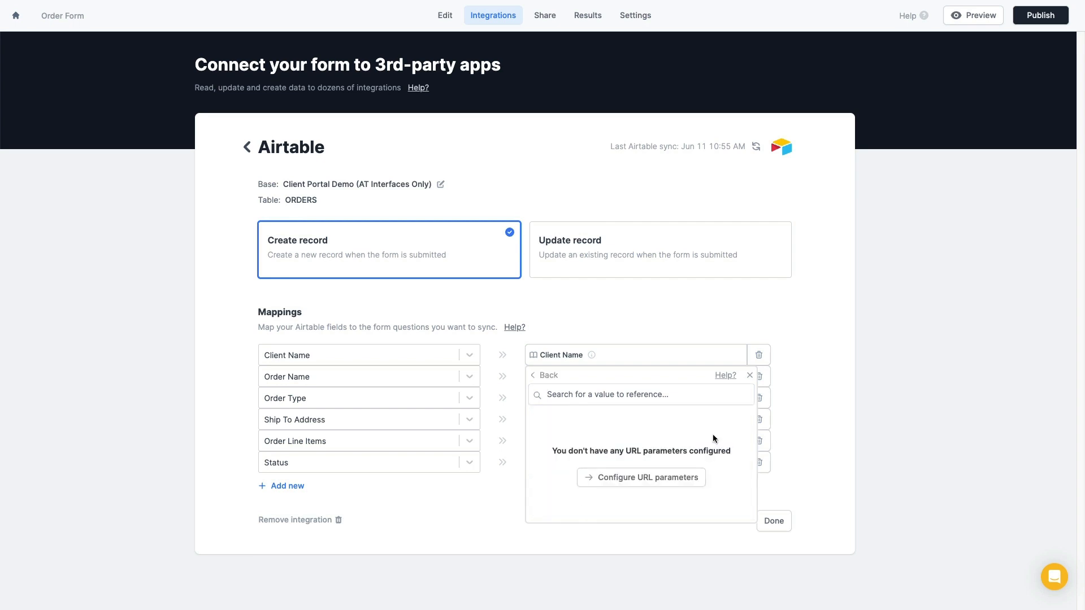
pyautogui.click(653, 480)
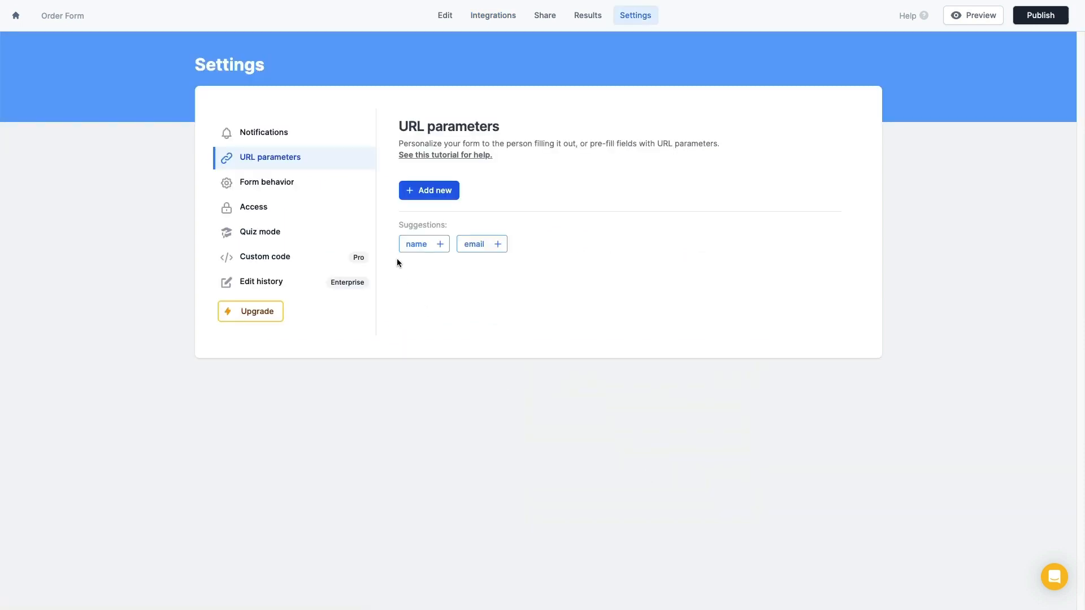
# Add clientId and client_name as the form's URL parameters
pyautogui.click(435, 189)
pyautogui.click(449, 131)
pyautogui.write('clien')
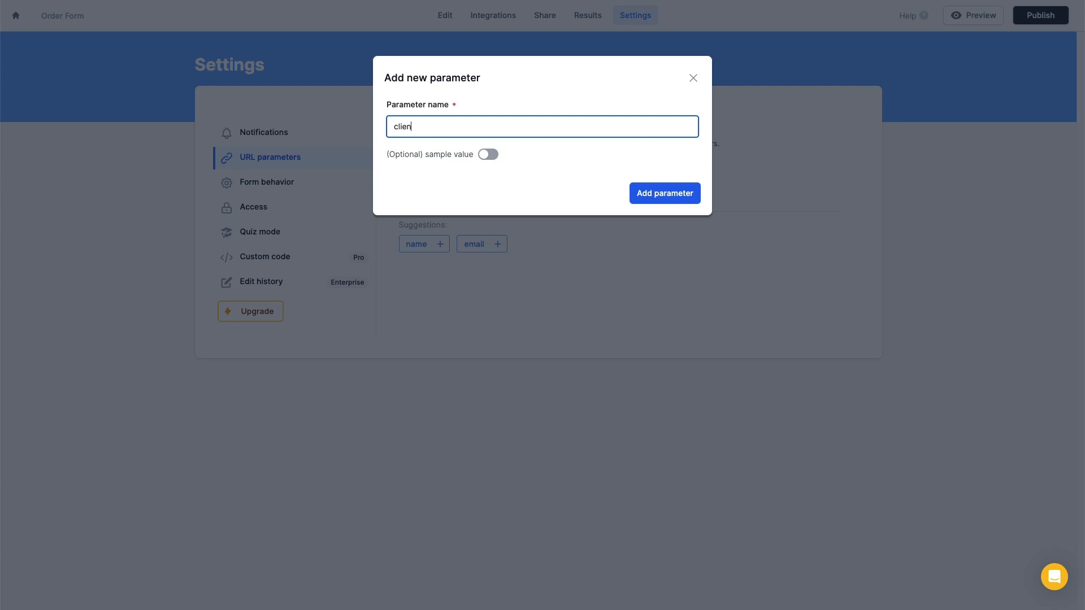
pyautogui.write('tId')
pyautogui.click(673, 193)
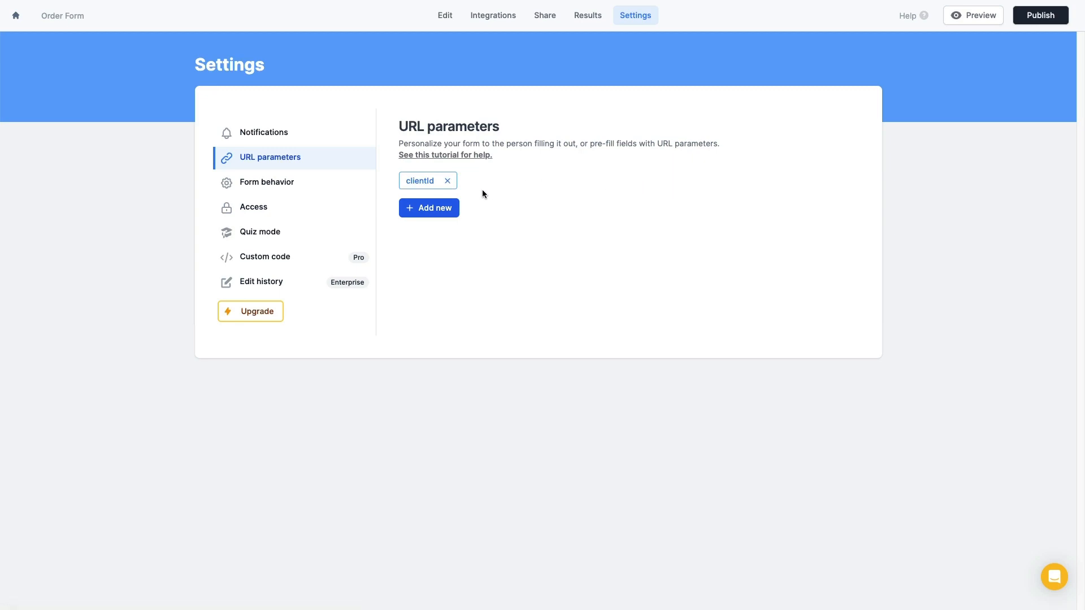
pyautogui.click(432, 210)
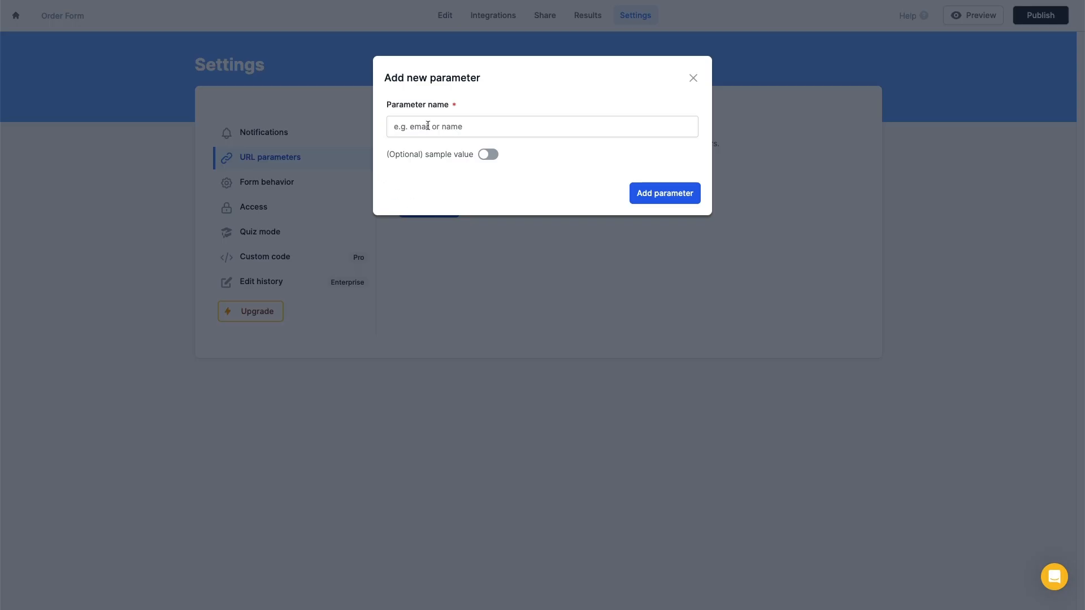
pyautogui.click(438, 126)
pyautogui.write('client')
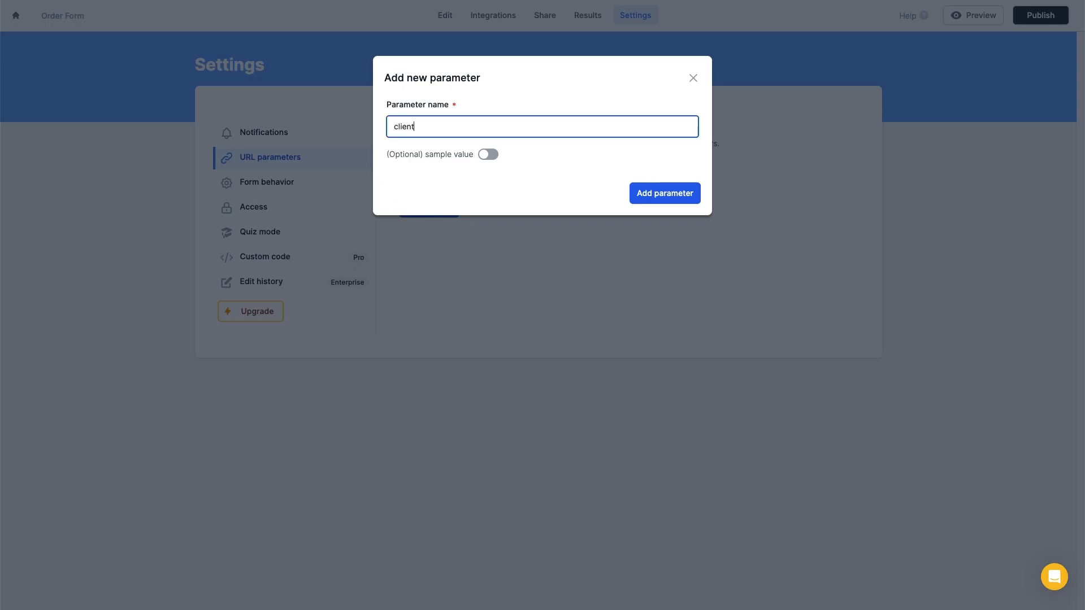
pyautogui.write('_name')
pyautogui.click(672, 194)
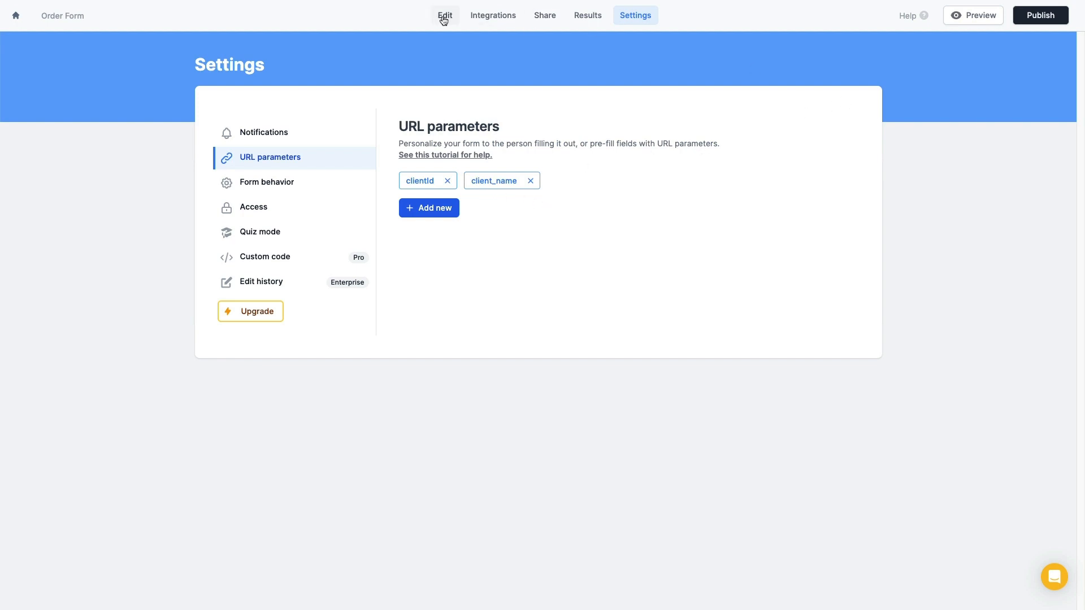
pyautogui.click(500, 18)
# Map Airtable's Client Name to the clientId URL parameter
pyautogui.click(371, 195)
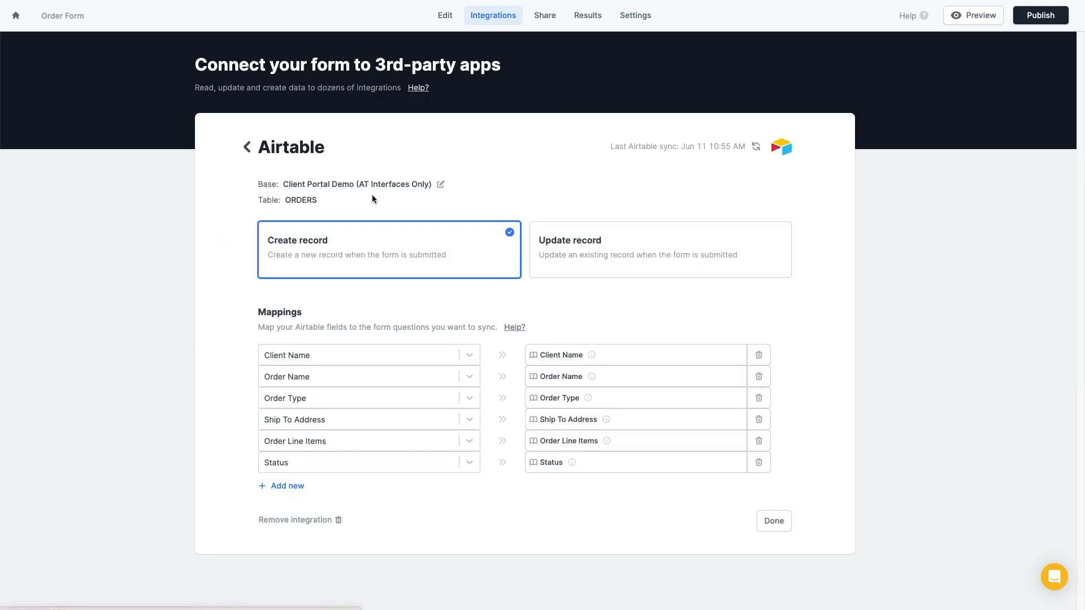
pyautogui.click(622, 360)
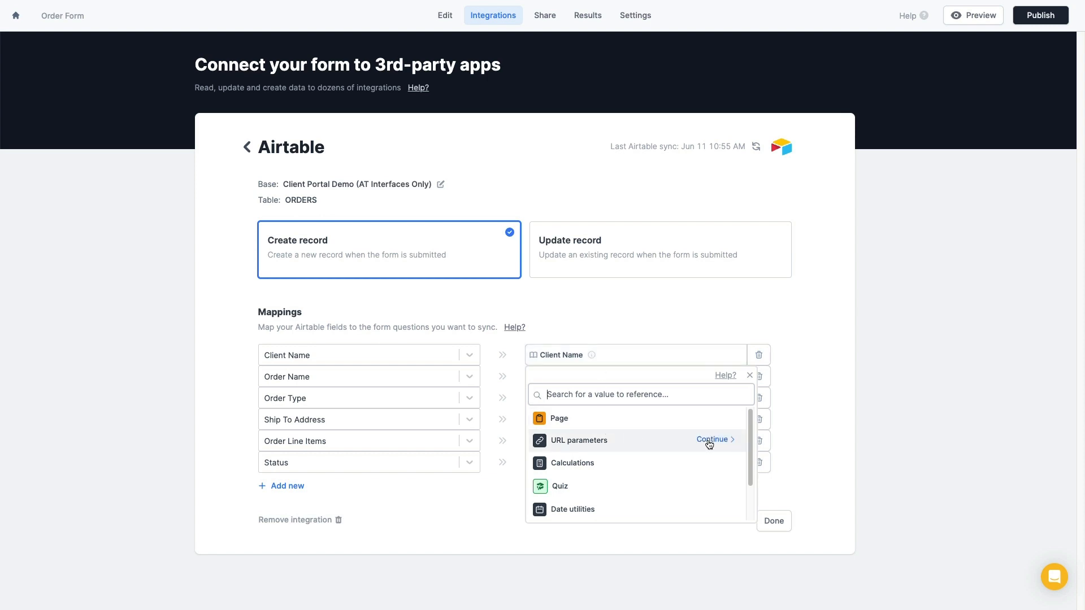
pyautogui.click(709, 443)
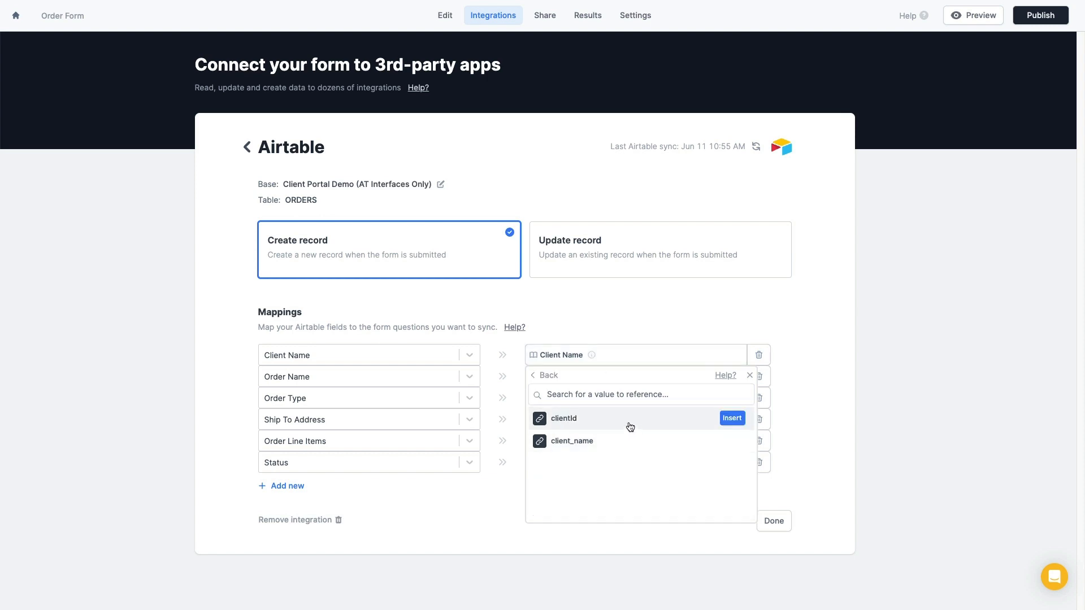
pyautogui.click(731, 419)
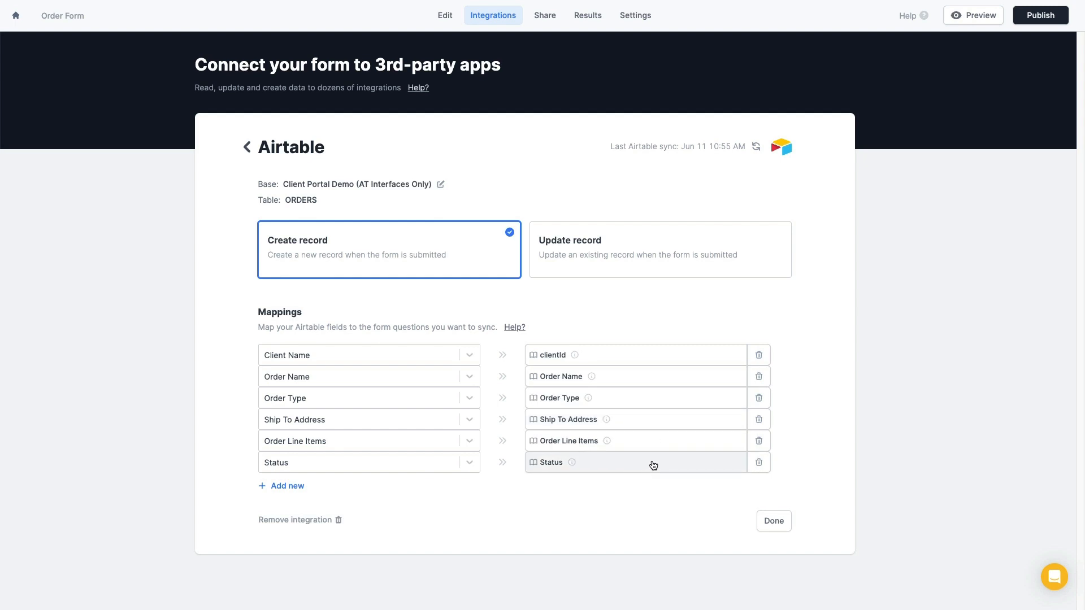
# Set Airtable's Status to the static value Requested and finish the mapping
pyautogui.moveTo(575, 358)
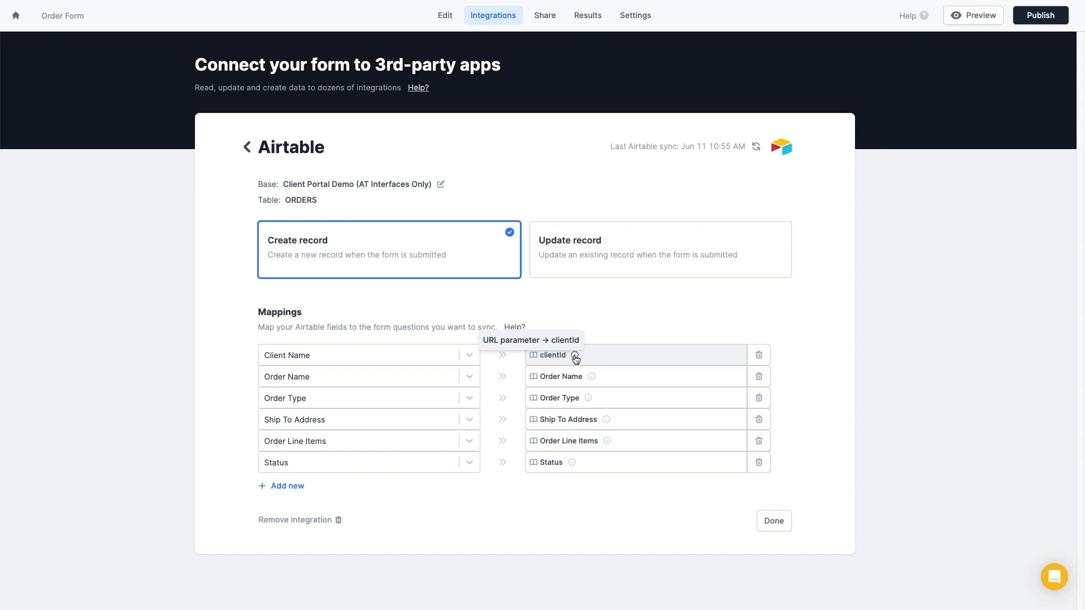
pyautogui.moveTo(573, 465)
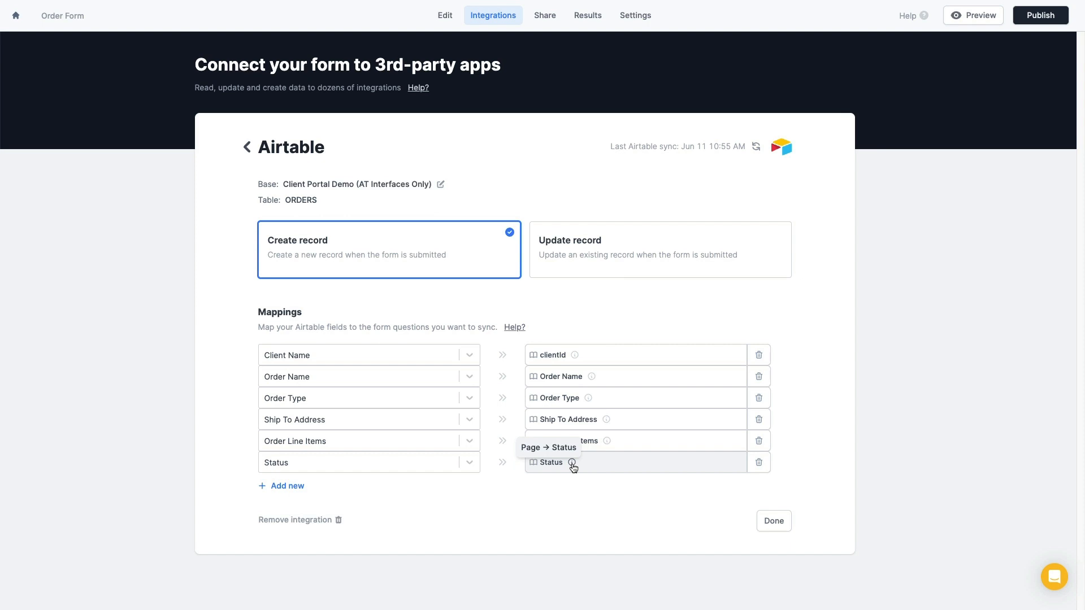
pyautogui.click(629, 465)
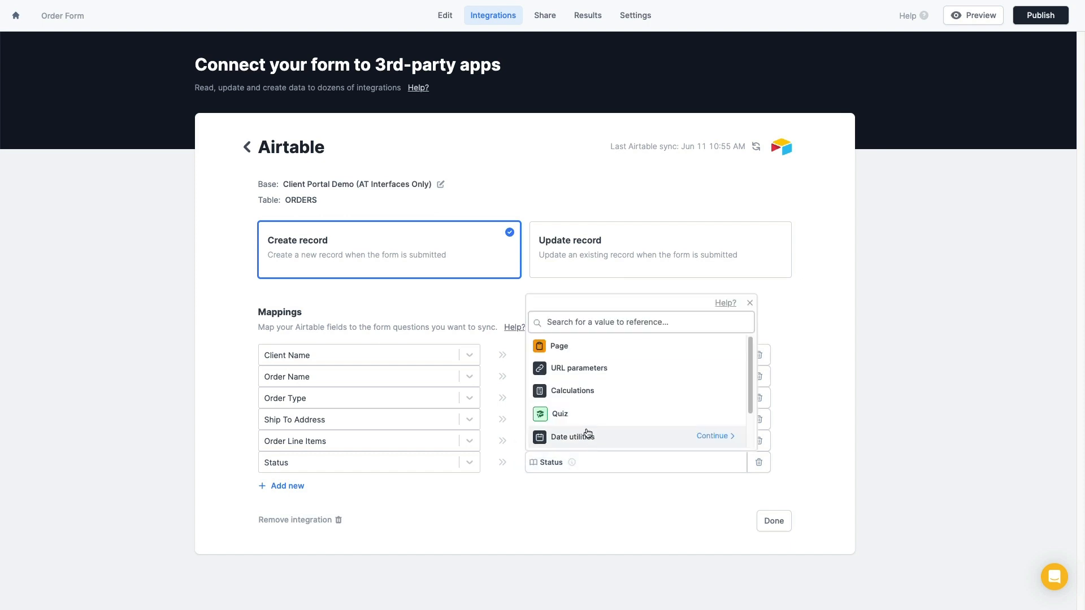
pyautogui.scroll(-2, 648, 381)
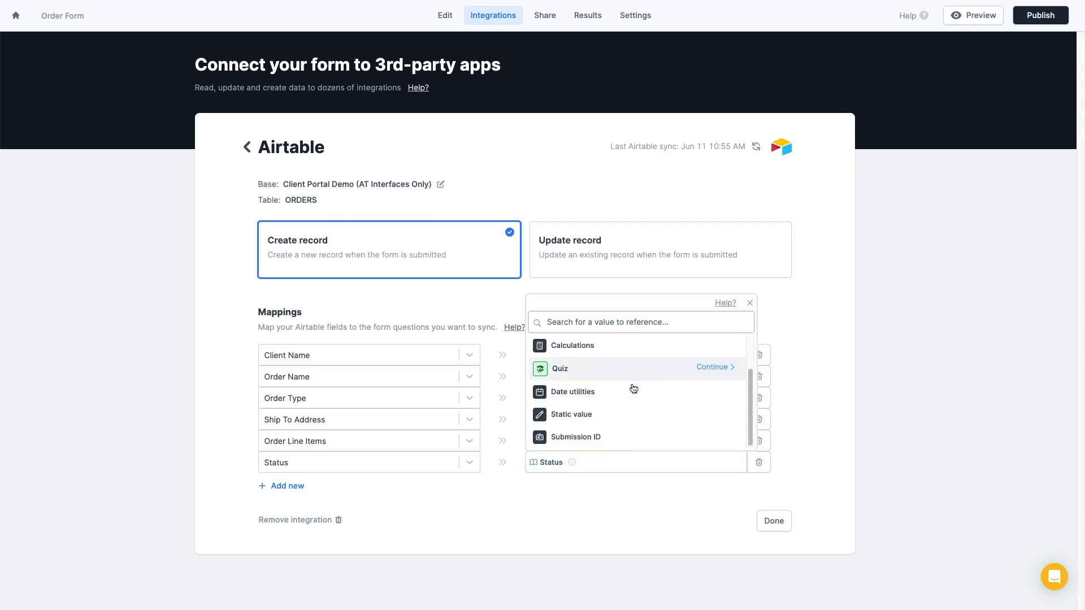
pyautogui.click(719, 416)
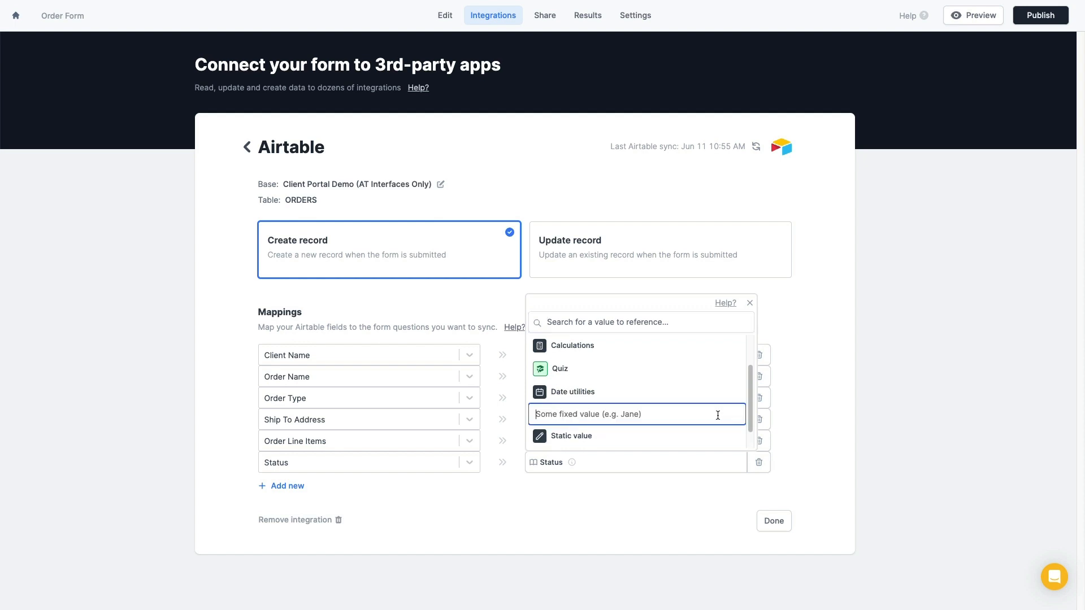
pyautogui.write('Requested')
pyautogui.click(728, 415)
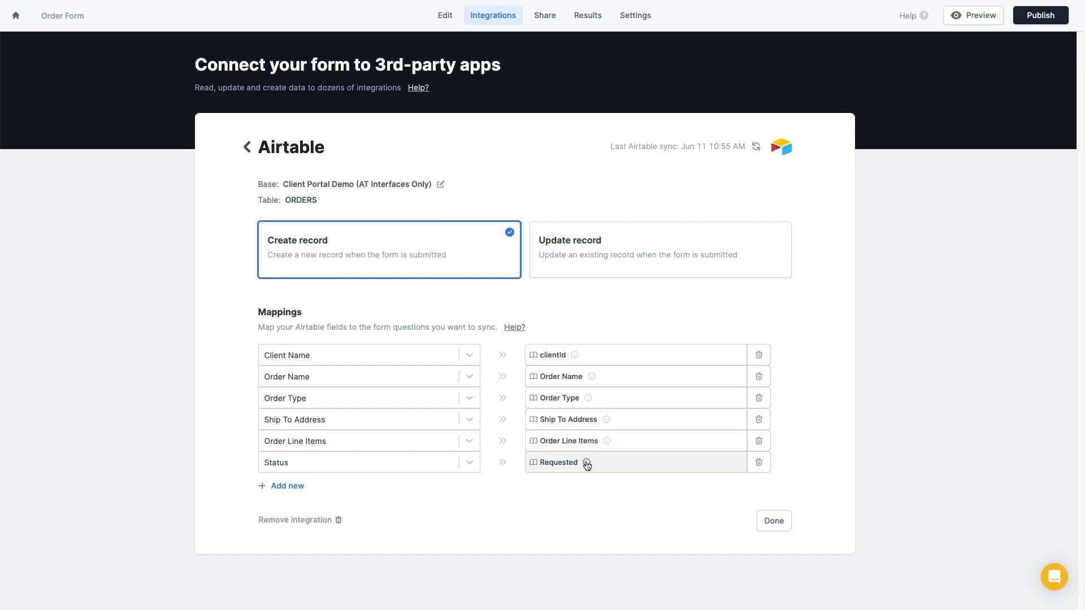
pyautogui.moveTo(587, 464)
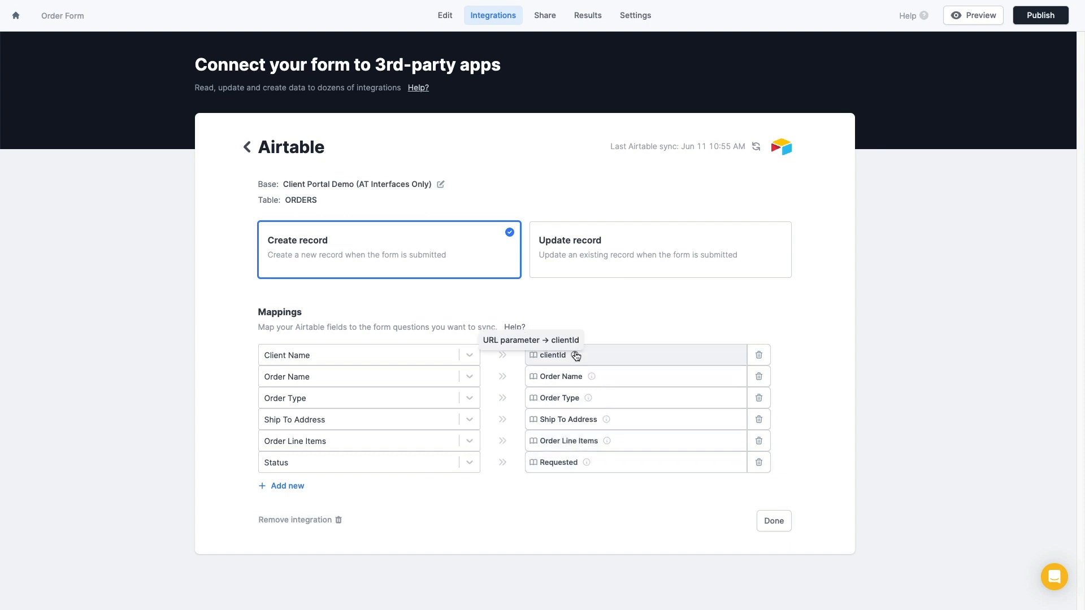
pyautogui.click(780, 529)
pyautogui.click(444, 16)
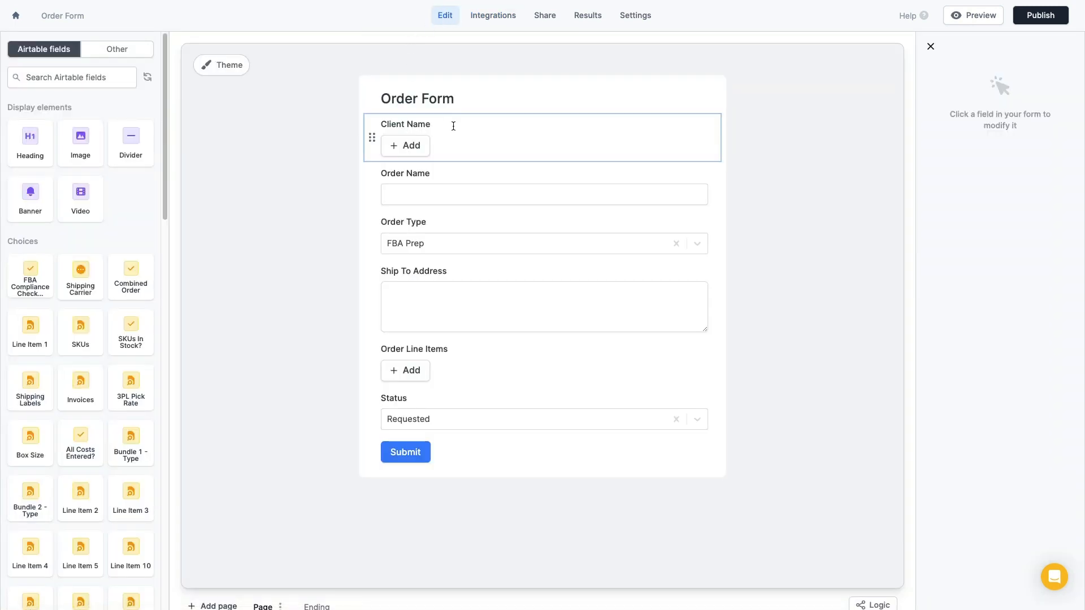
# Delete the Client Name and Status fields, then review the Order Line Items and Order Name settings
pyautogui.click(453, 126)
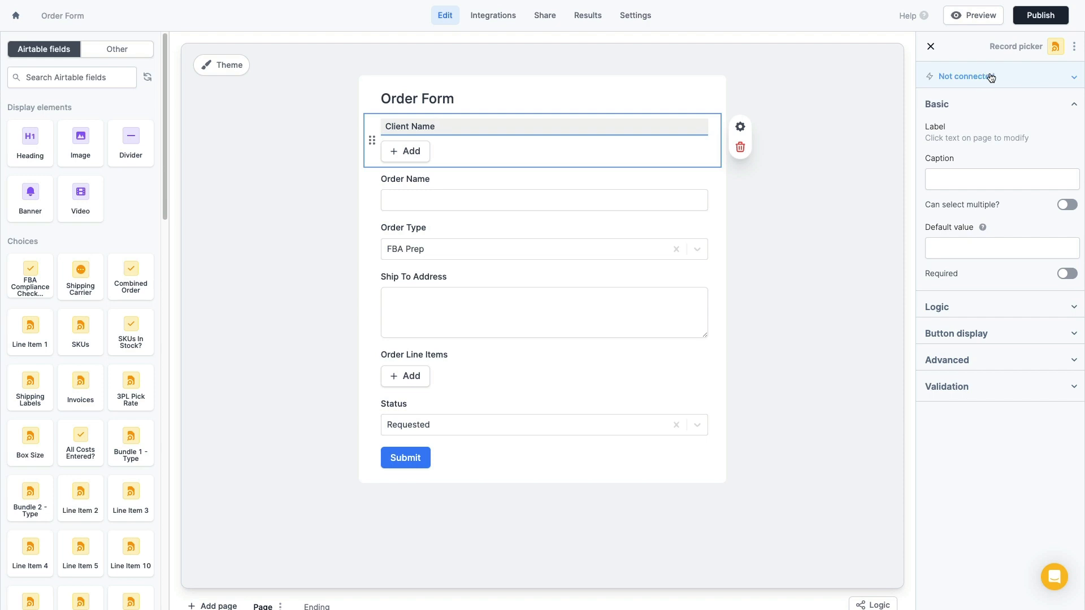
pyautogui.click(741, 148)
pyautogui.click(759, 202)
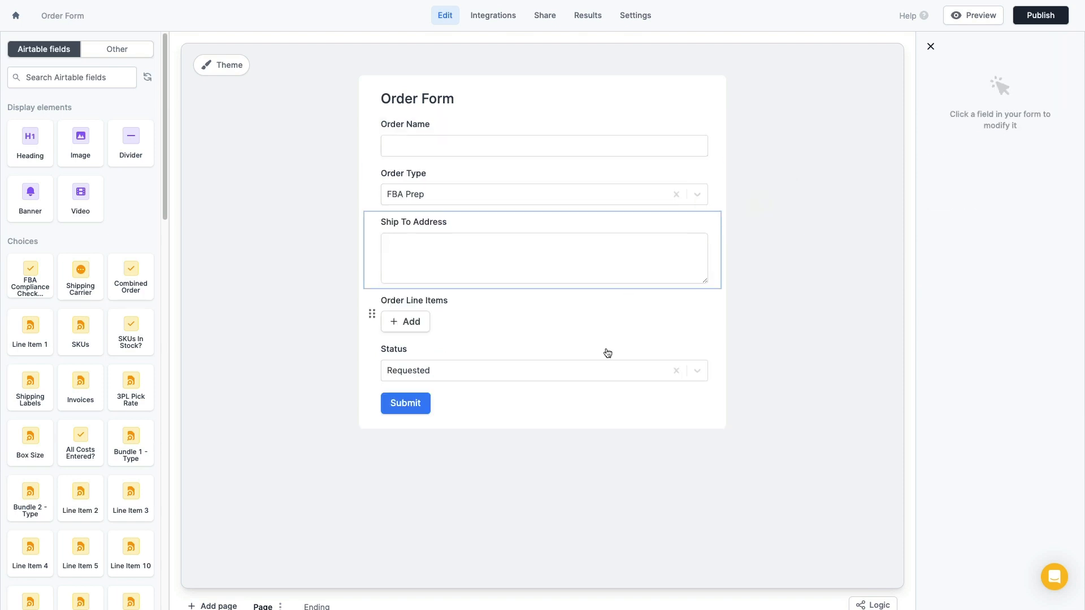
pyautogui.click(574, 350)
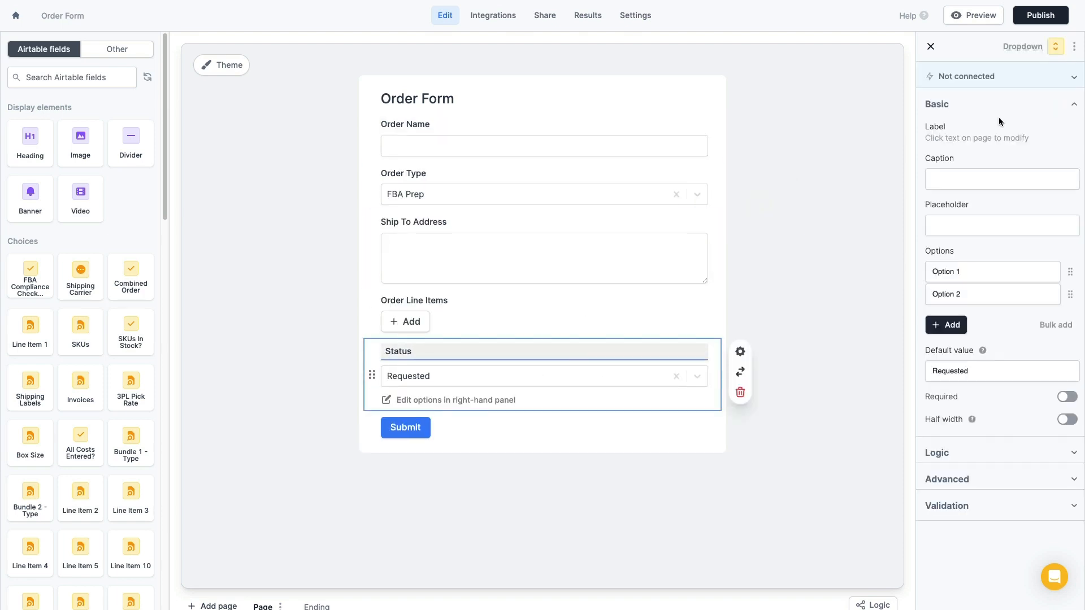
pyautogui.click(739, 394)
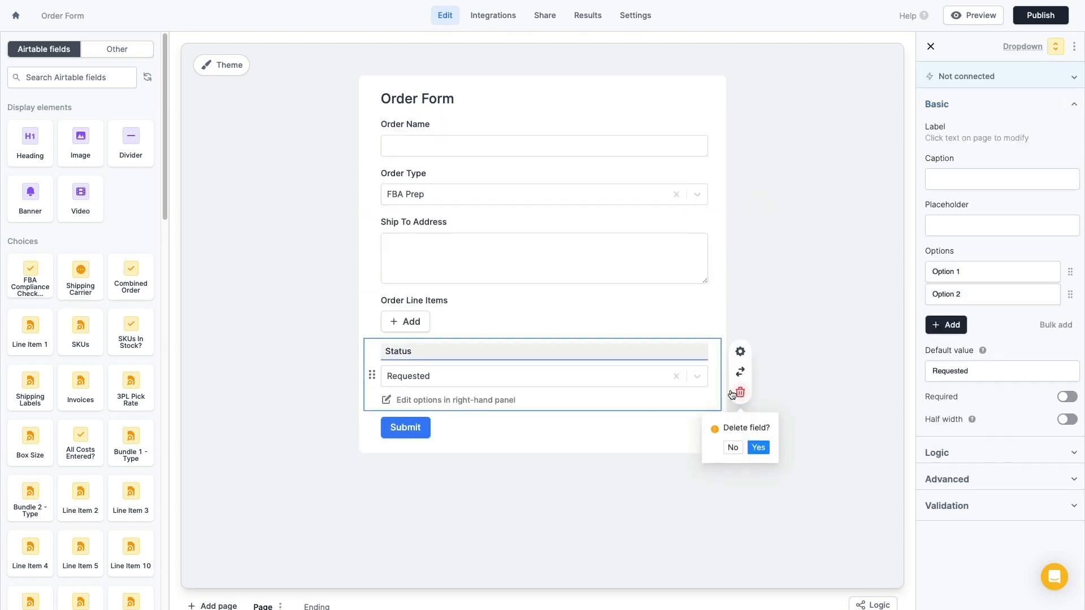
pyautogui.click(758, 447)
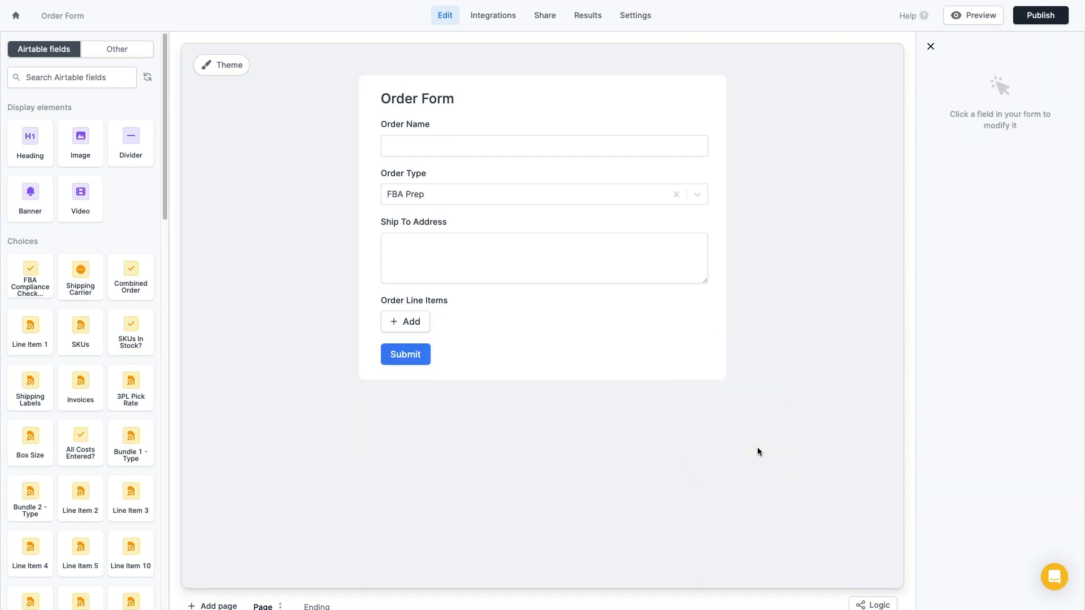
pyautogui.click(618, 311)
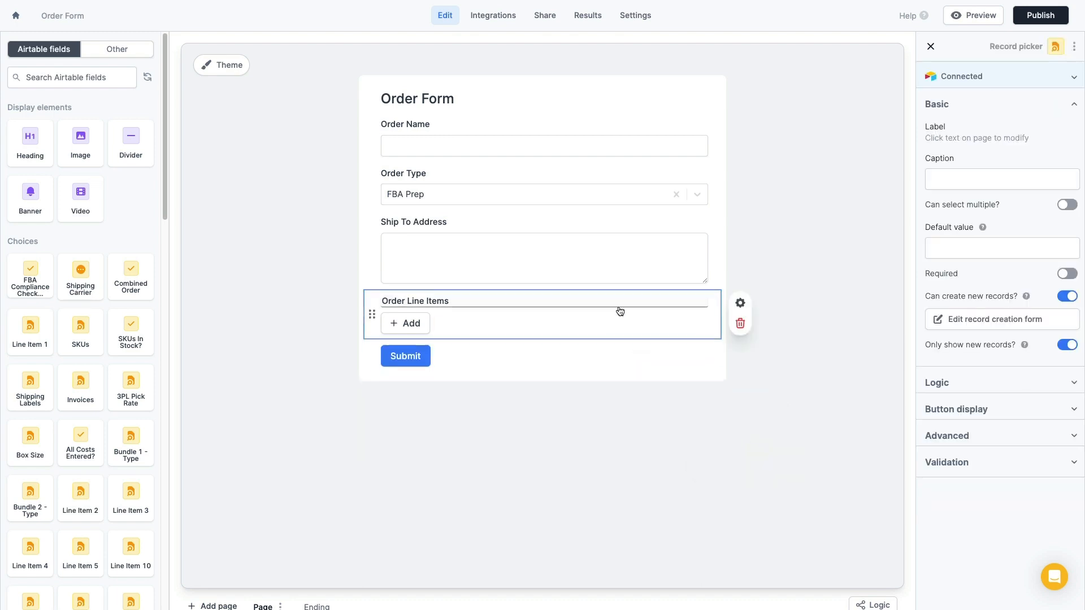
pyautogui.click(561, 119)
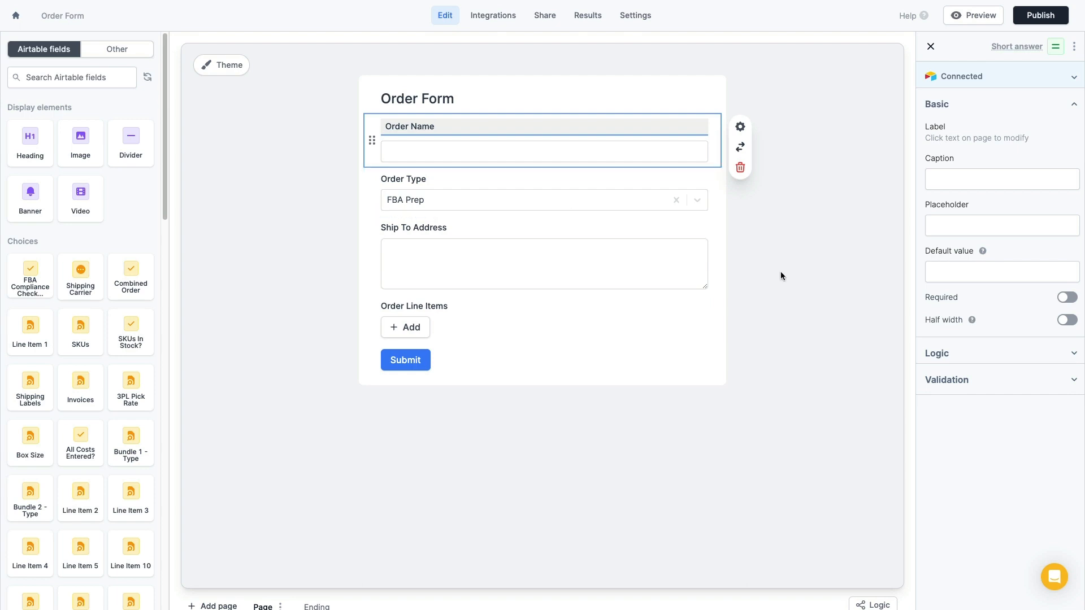
pyautogui.click(810, 293)
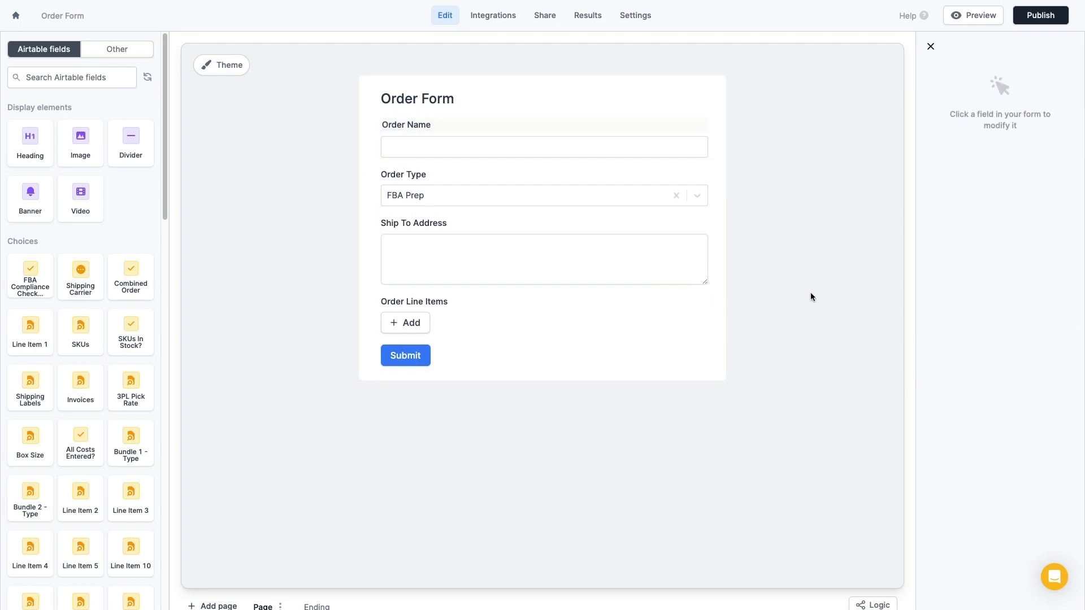
# Insert the client_name URL parameter at the start of the Order Form heading using @
pyautogui.click(384, 99)
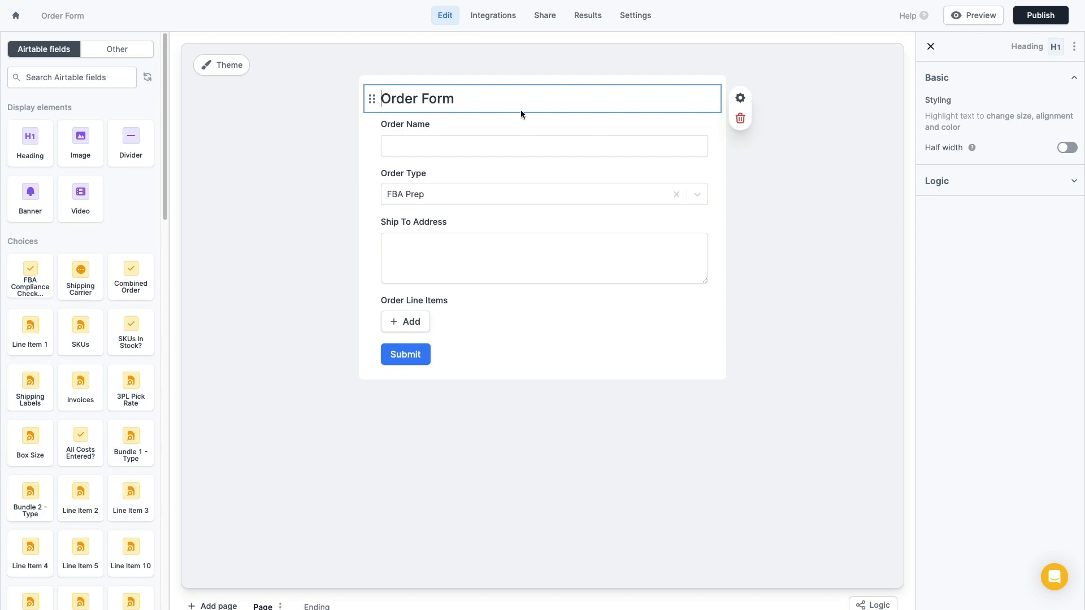
pyautogui.write('@')
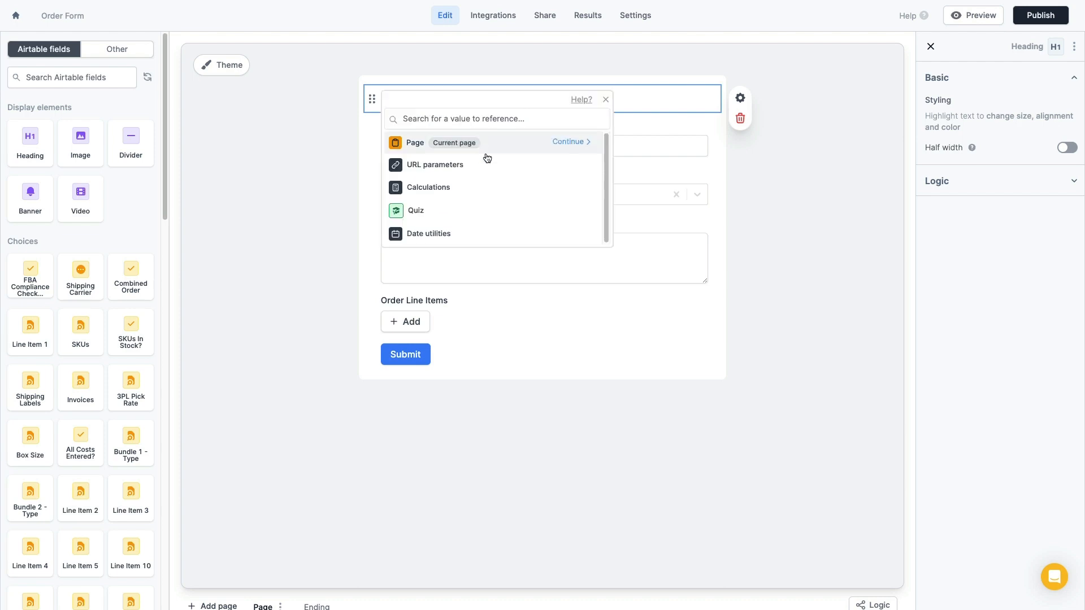
pyautogui.click(573, 164)
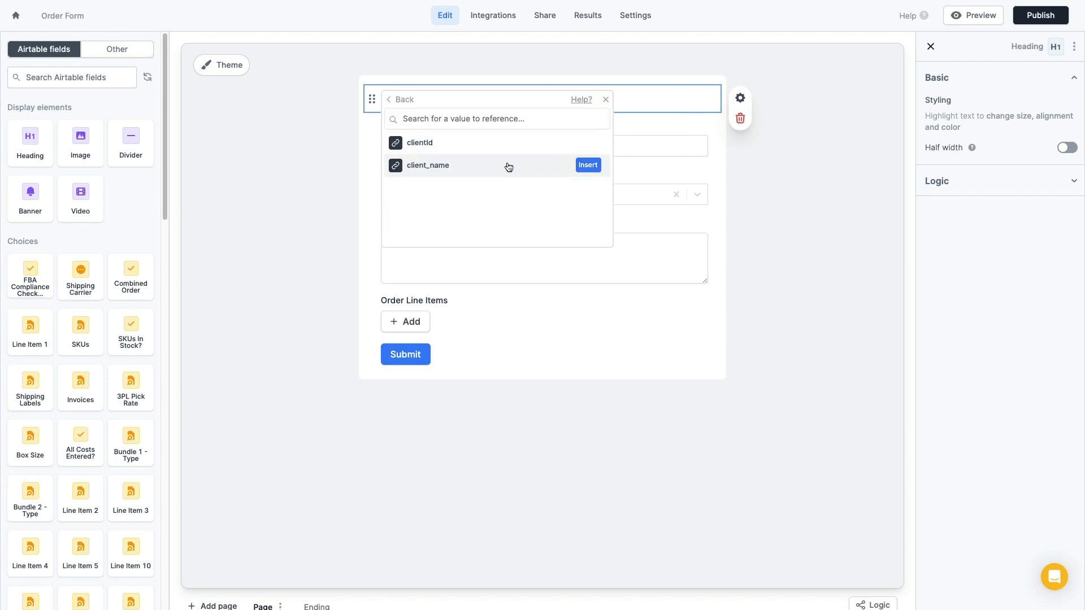
pyautogui.click(588, 165)
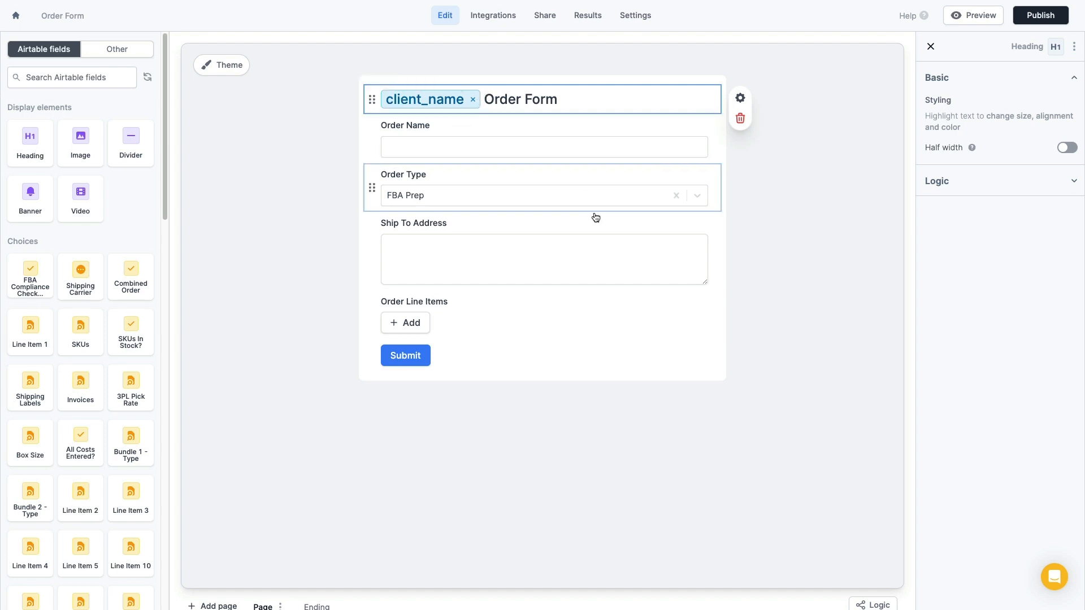
pyautogui.click(836, 236)
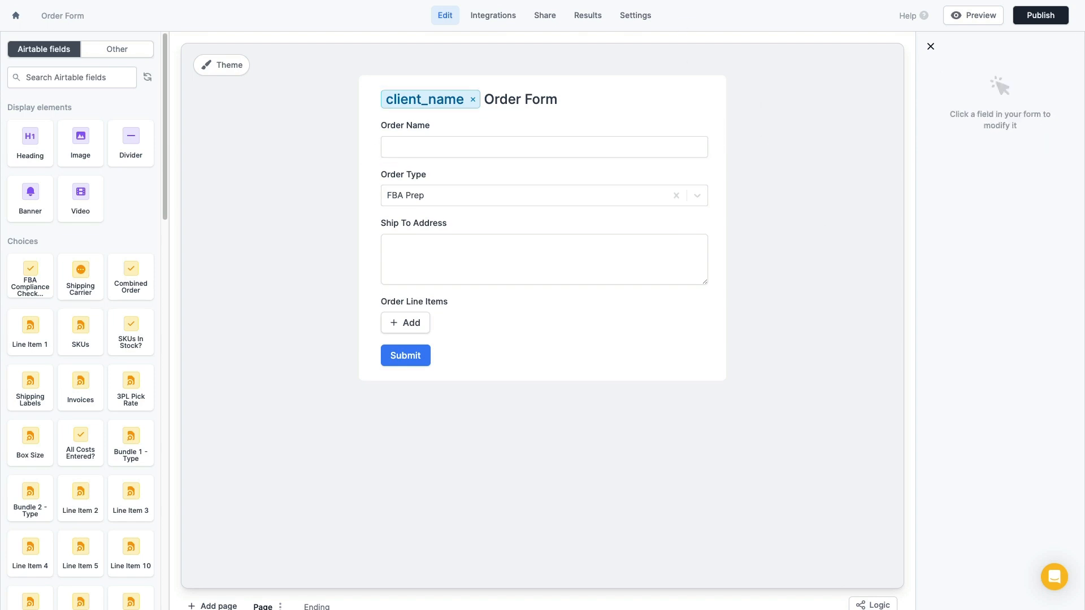
pyautogui.click(702, 0)
pyautogui.click(735, 0)
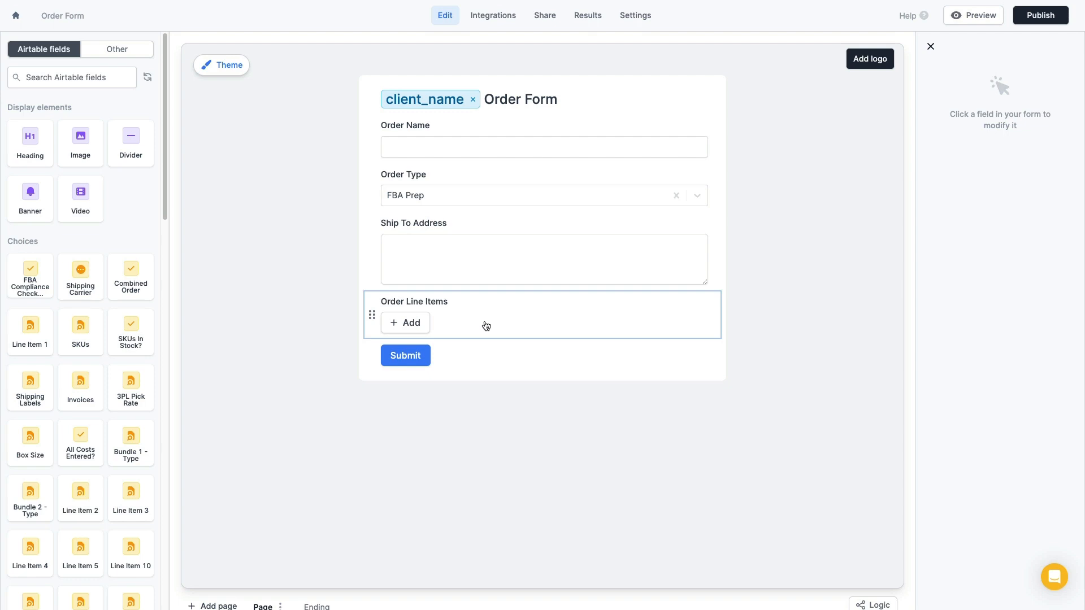
pyautogui.click(980, 16)
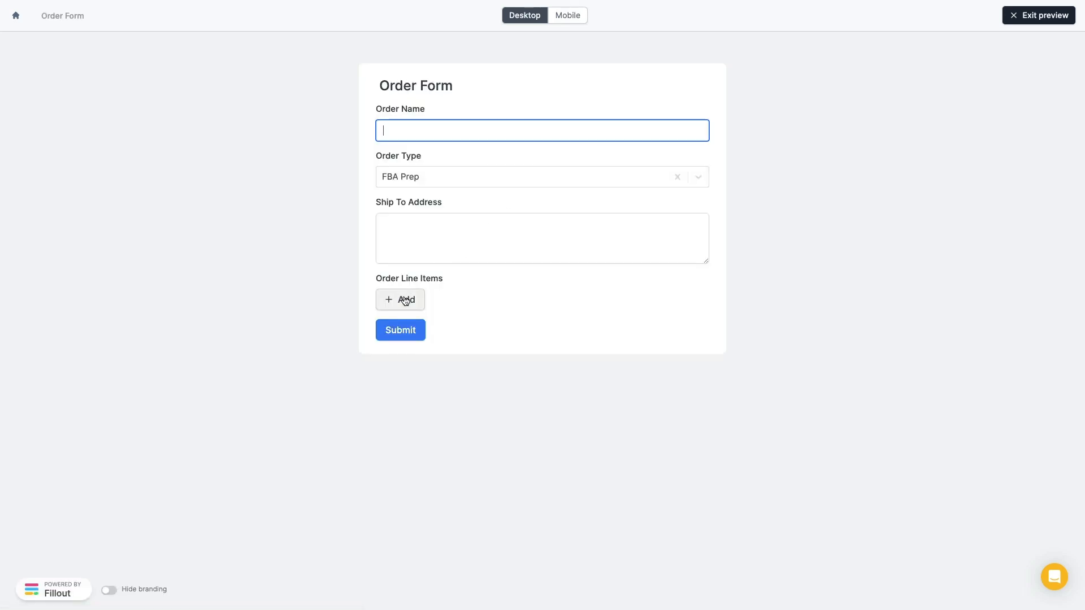
pyautogui.click(404, 301)
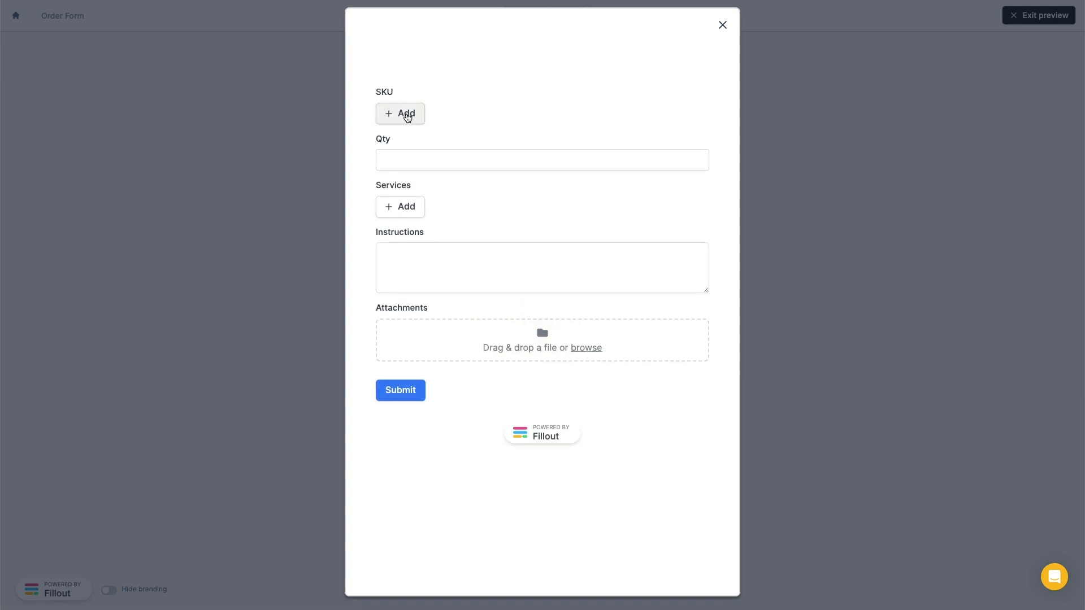
pyautogui.click(407, 115)
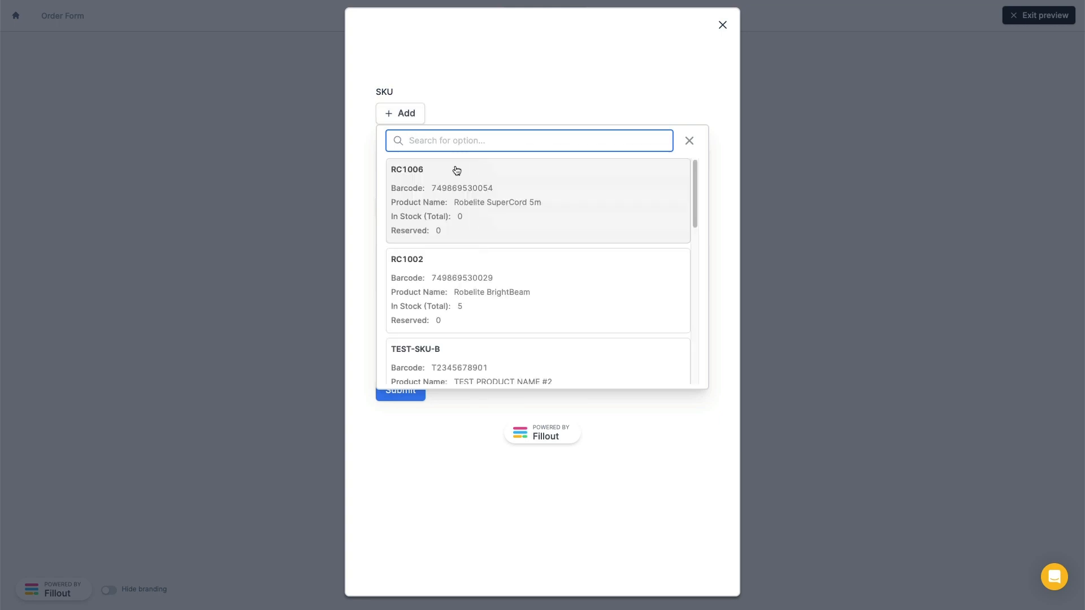
pyautogui.scroll(-2, 460, 180)
pyautogui.scroll(2, 464, 184)
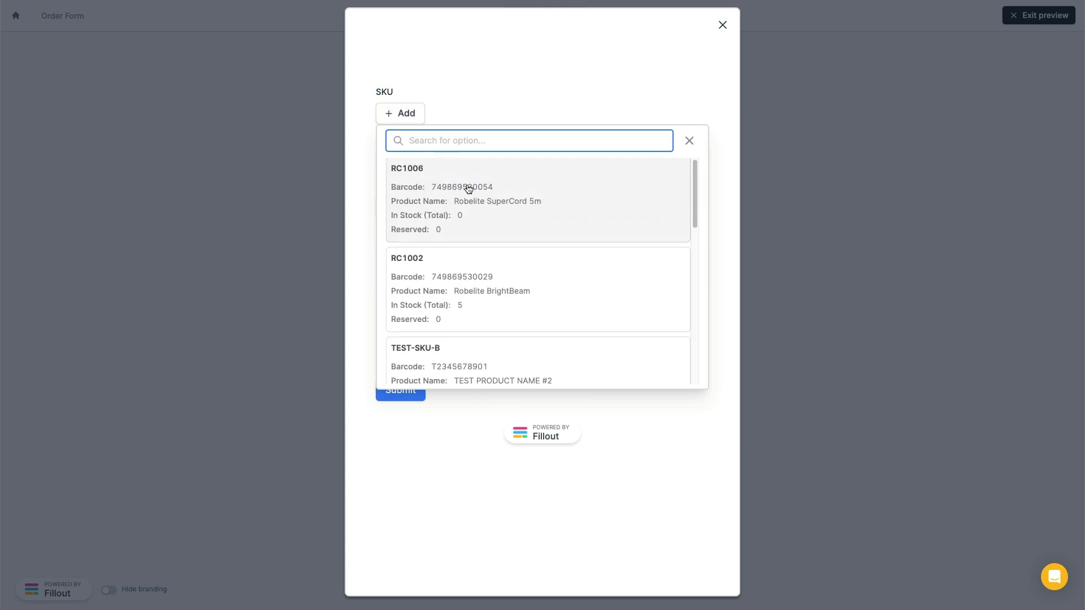
pyautogui.scroll(-2, 455, 218)
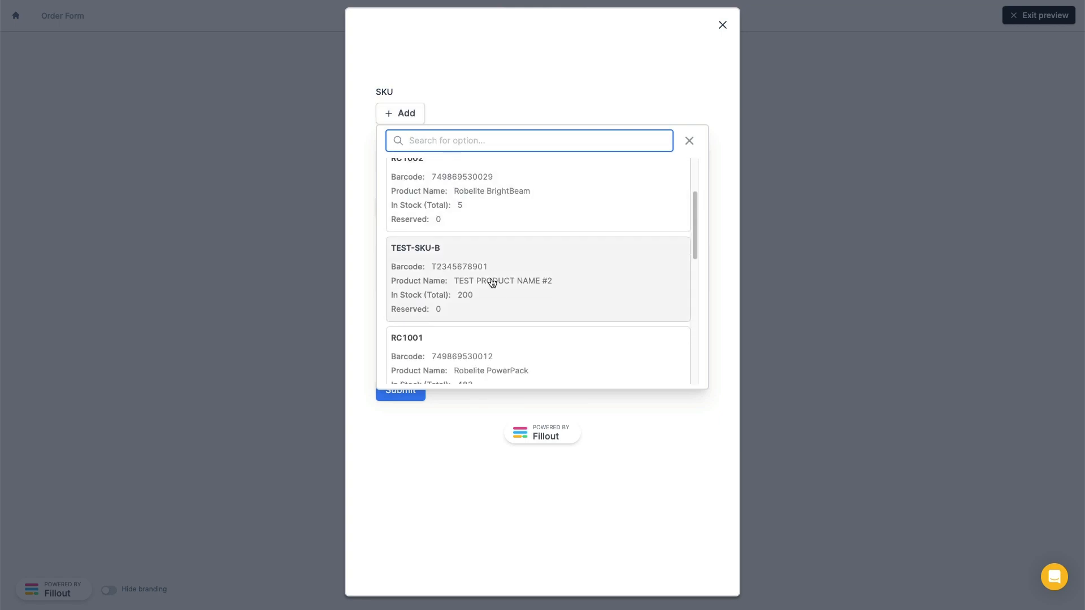
pyautogui.scroll(-3, 494, 255)
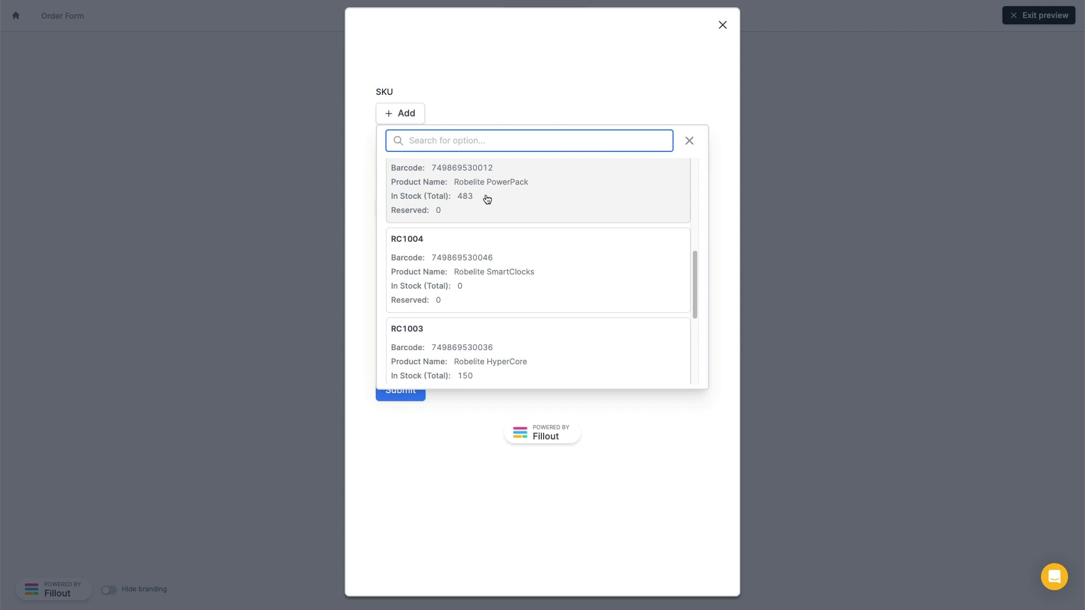
pyautogui.click(722, 26)
pyautogui.click(1030, 16)
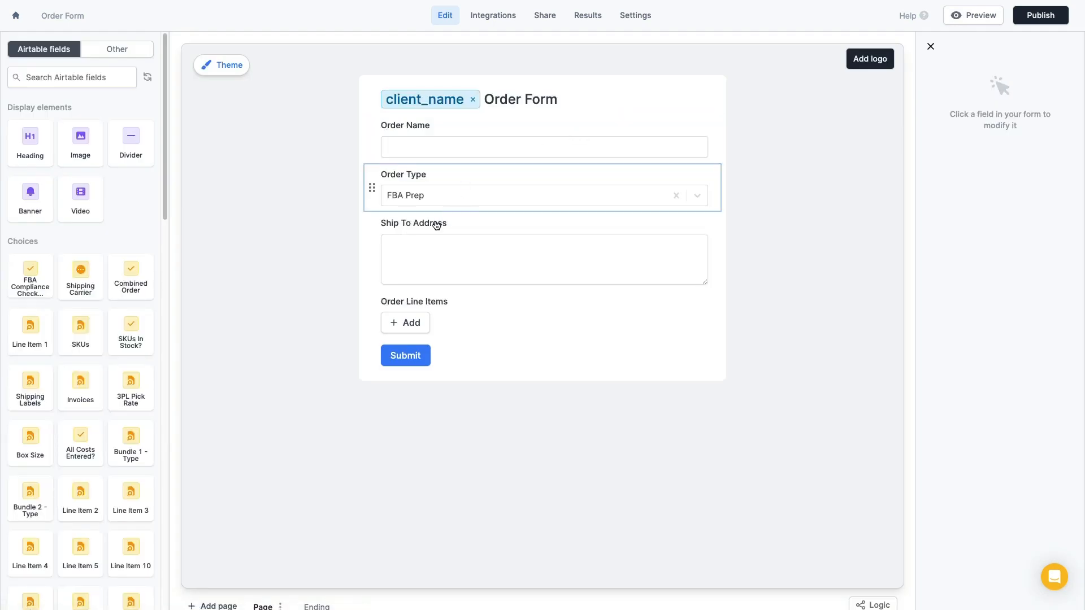
# Add an 'Order Line Items' heading above SKU in the line-items form and look for URL parameters to reference
pyautogui.click(460, 304)
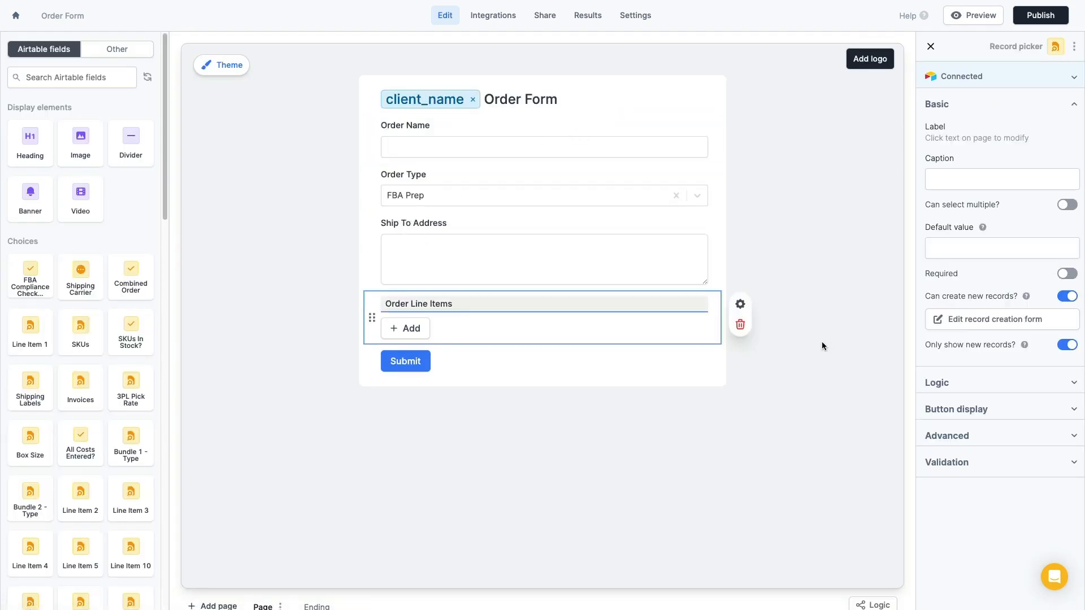
pyautogui.click(994, 327)
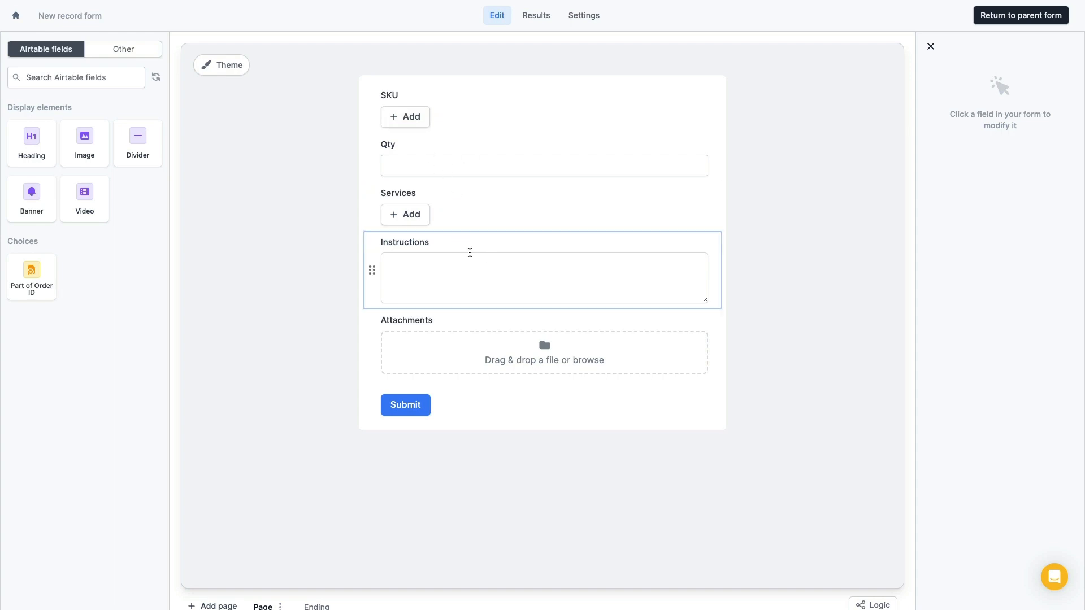
pyautogui.moveTo(32, 140); pyautogui.dragTo(528, 99)
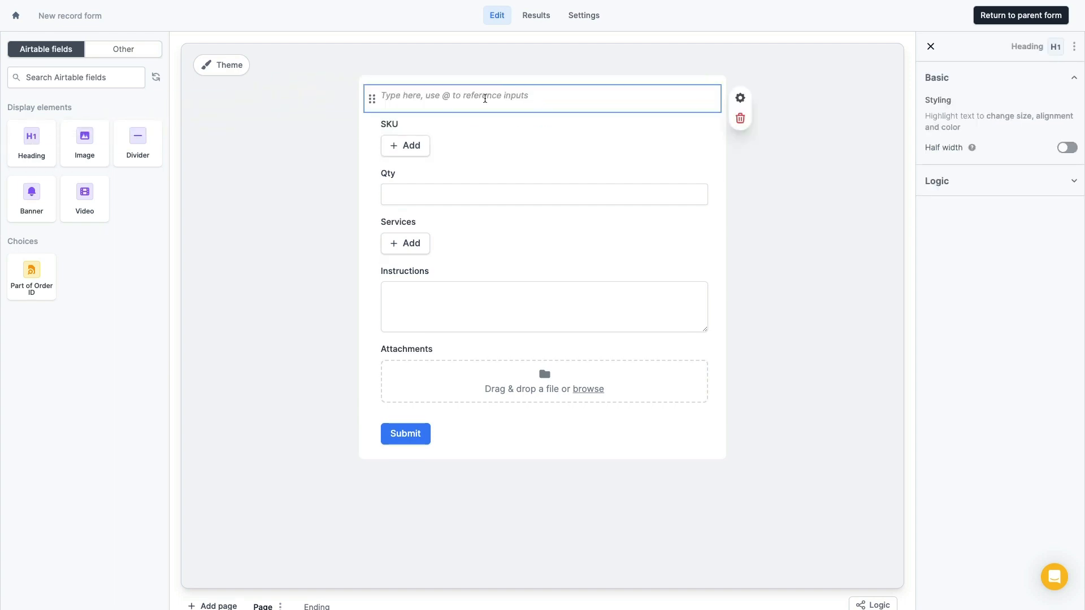
pyautogui.write('Line')
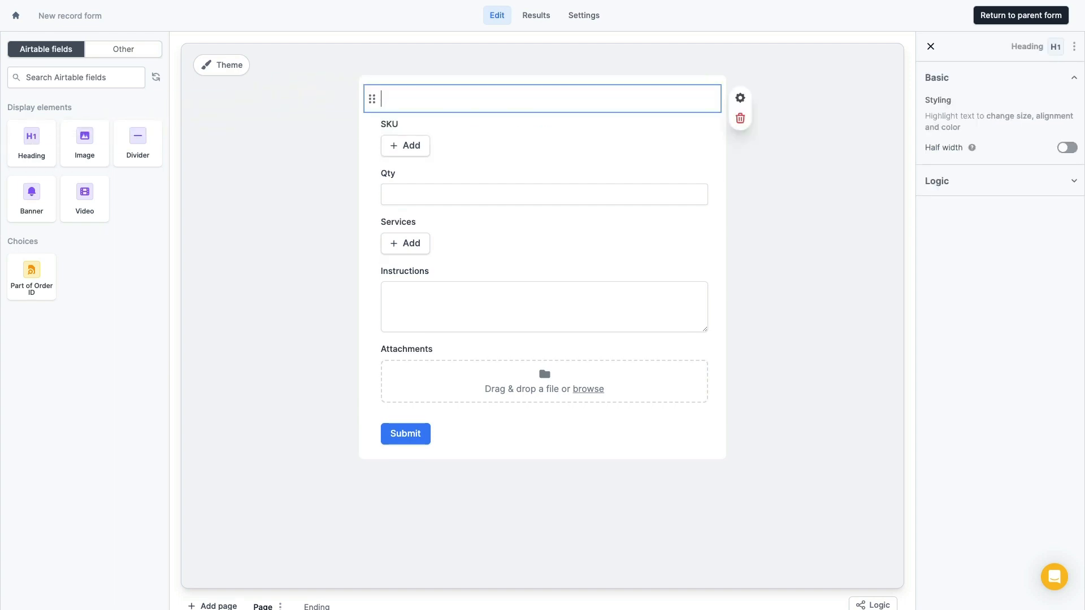
pyautogui.write(' Items')
pyautogui.write('Ord')
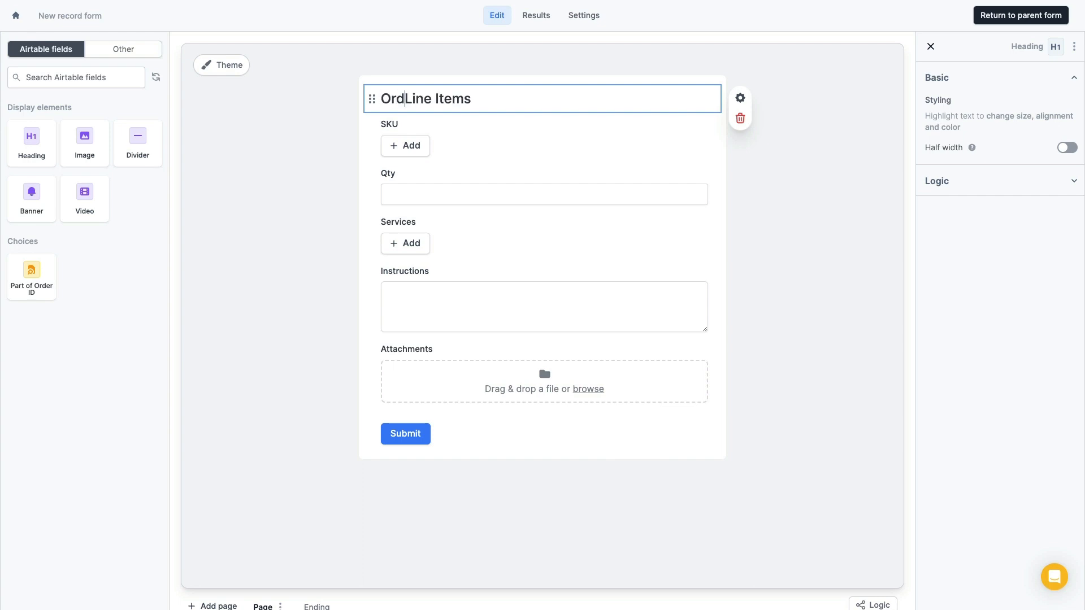
pyautogui.write('er')
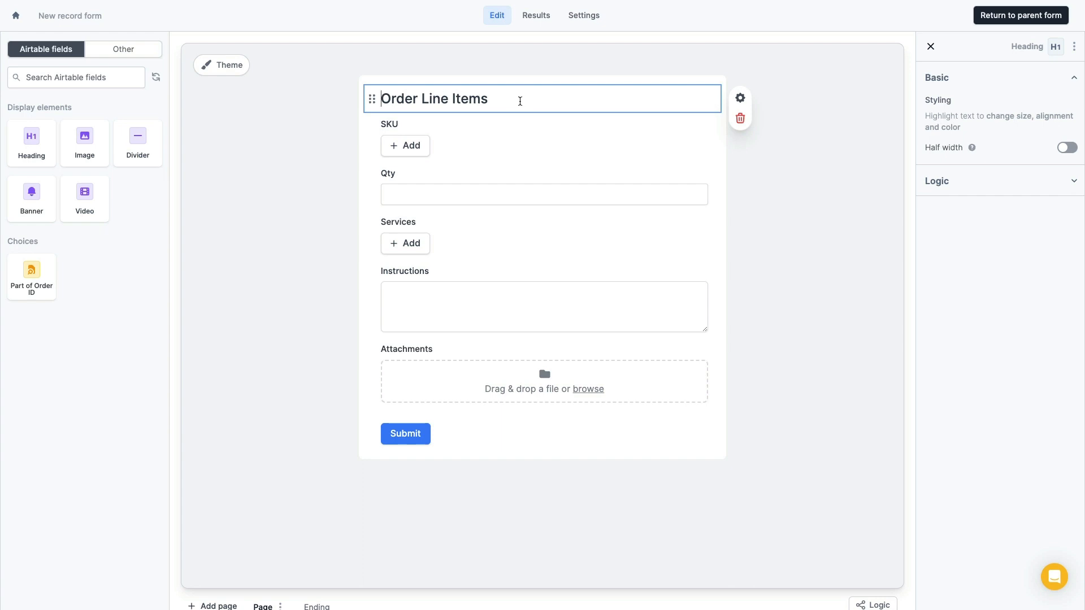
pyautogui.write('@')
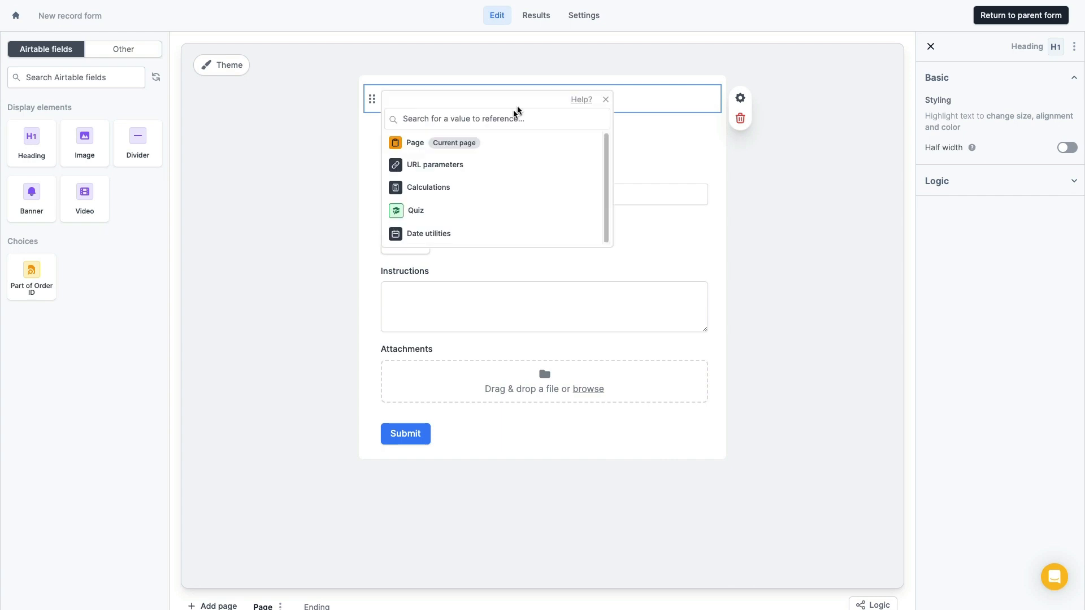
pyautogui.click(573, 170)
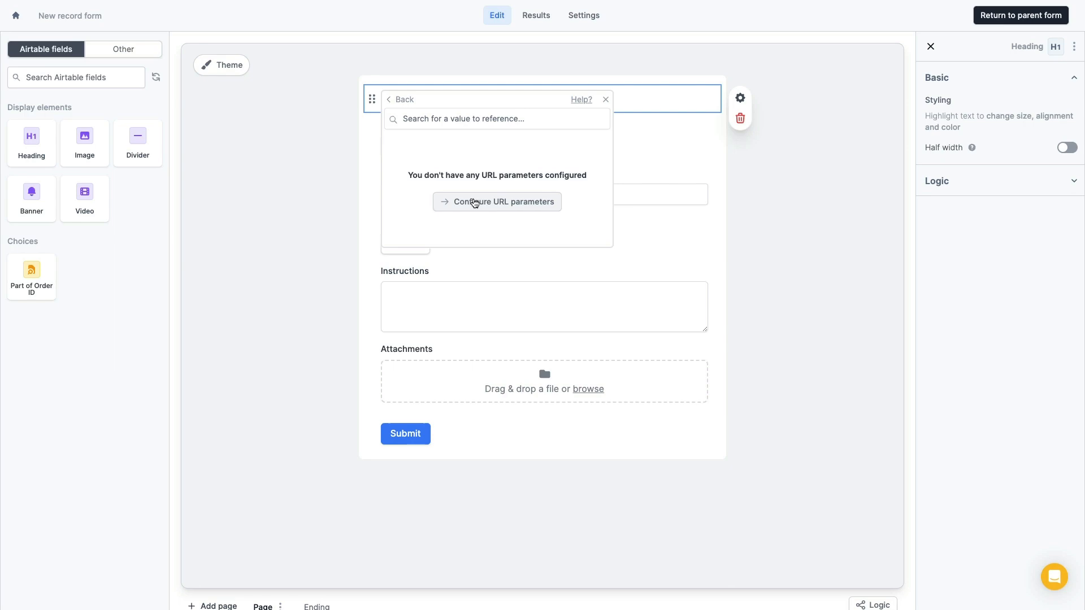
# Create the URL parameters cliendId and client_name on the line-items form
pyautogui.click(475, 202)
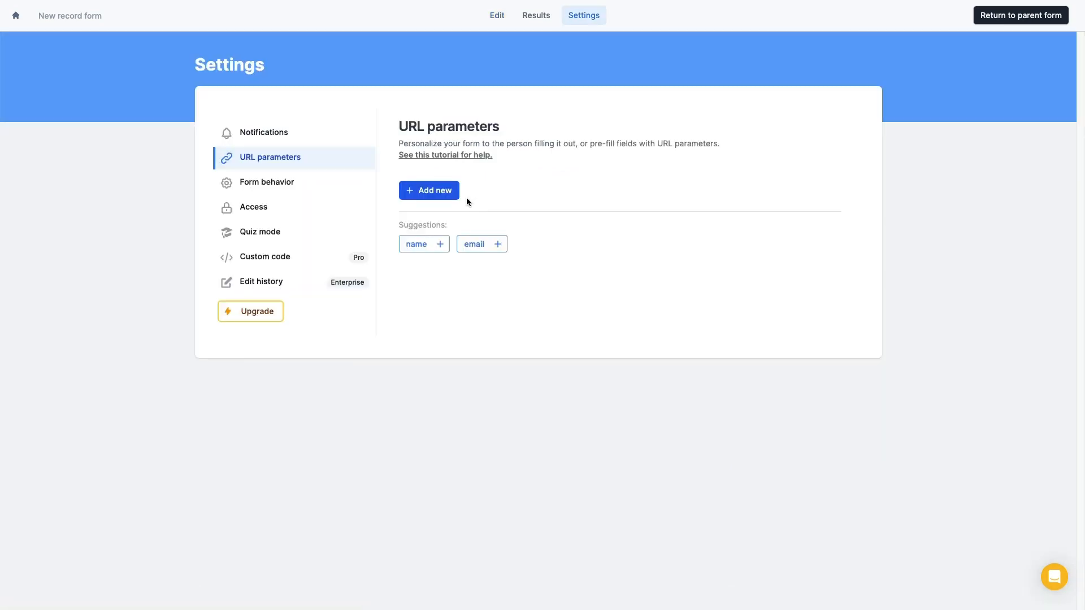
pyautogui.click(437, 191)
pyautogui.click(489, 122)
pyautogui.write('cliendId')
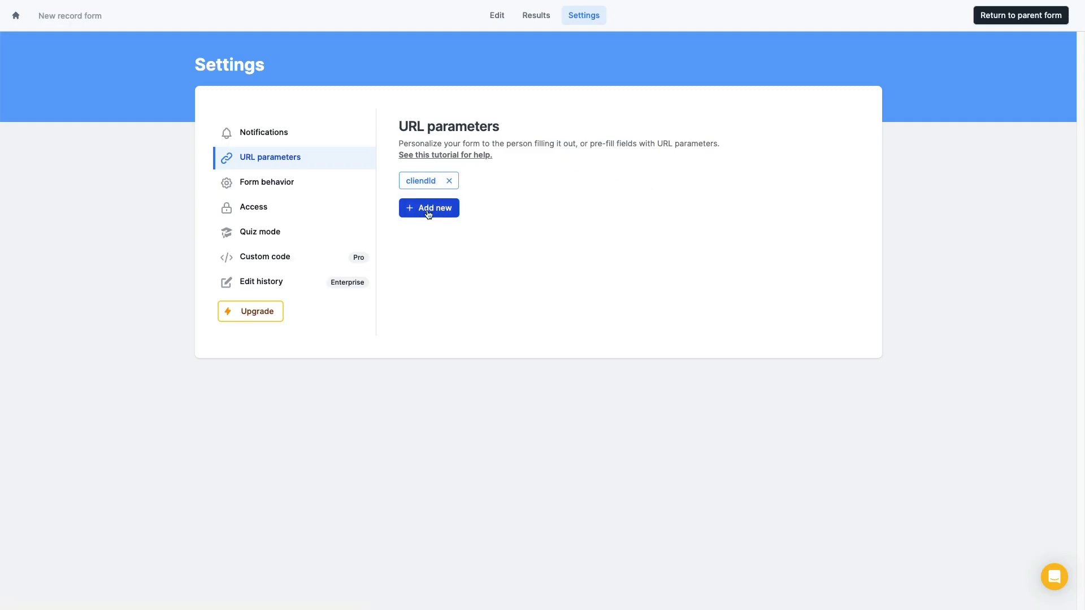
pyautogui.click(434, 214)
pyautogui.click(480, 135)
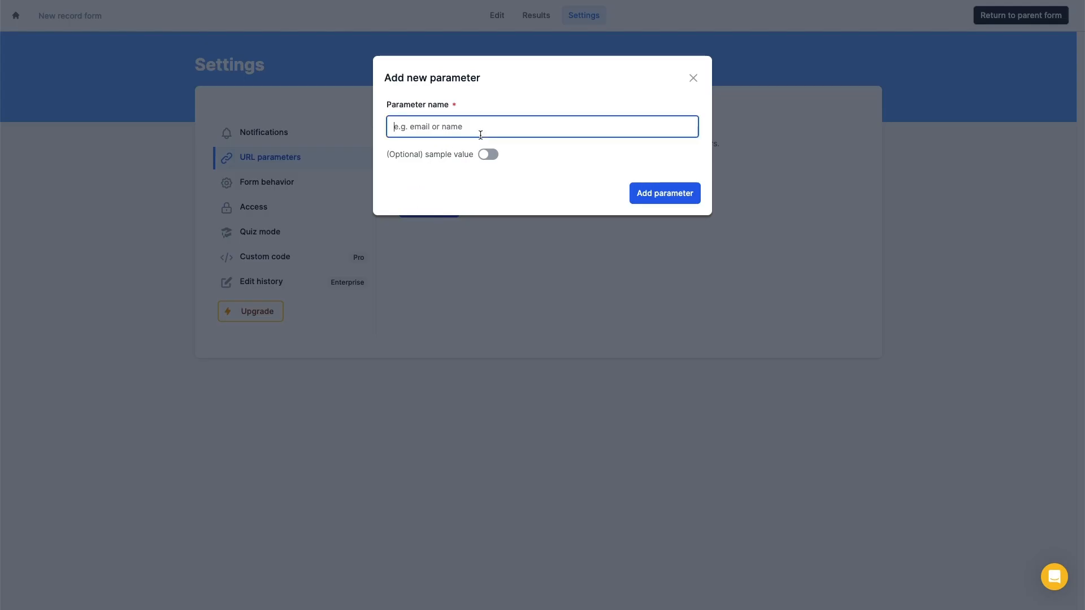
pyautogui.write('client_name')
pyautogui.click(667, 196)
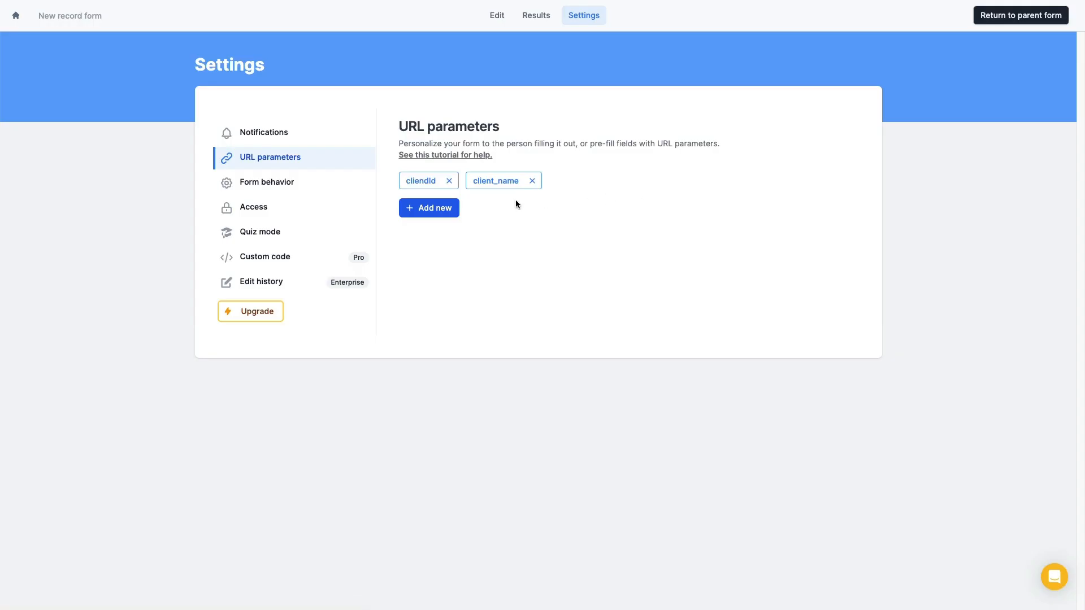
pyautogui.click(497, 12)
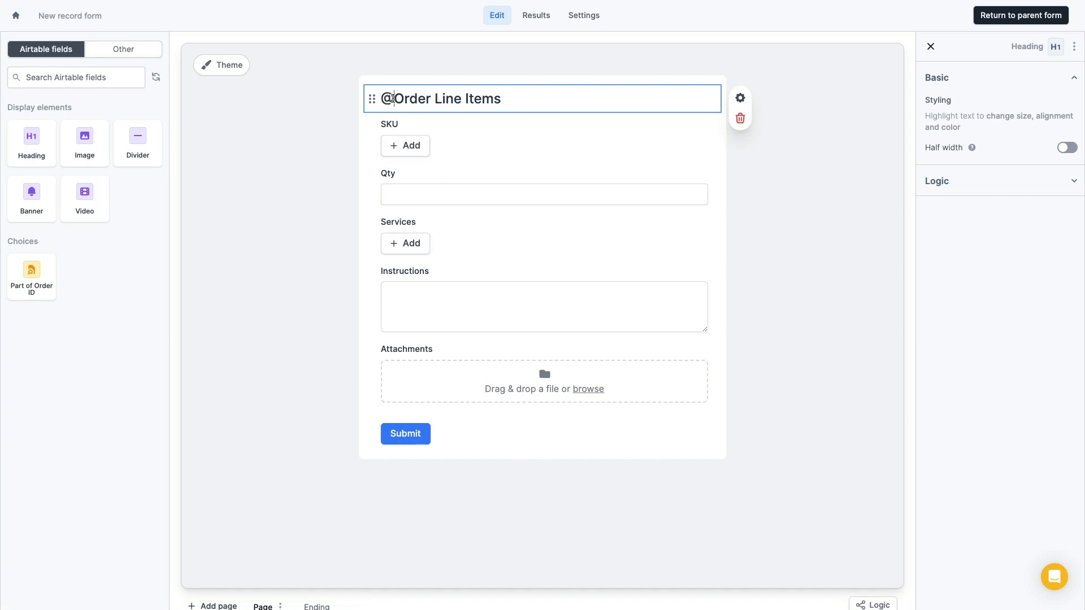
# Replace the stray @ with the client_name URL parameter at the start of the heading
pyautogui.press('BackSpace')
pyautogui.write('@')
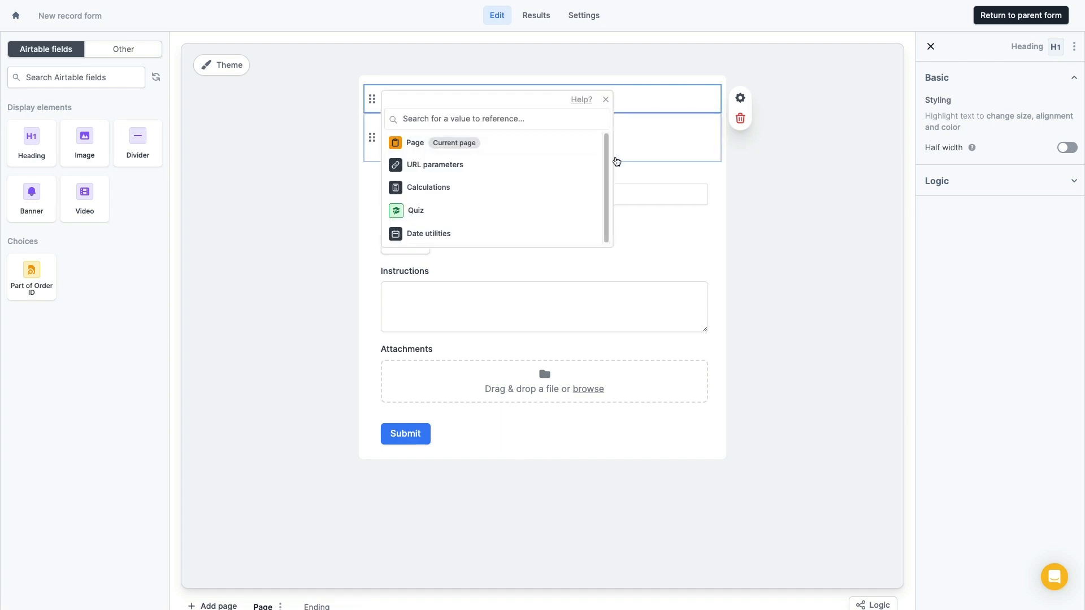
pyautogui.click(569, 164)
pyautogui.click(586, 164)
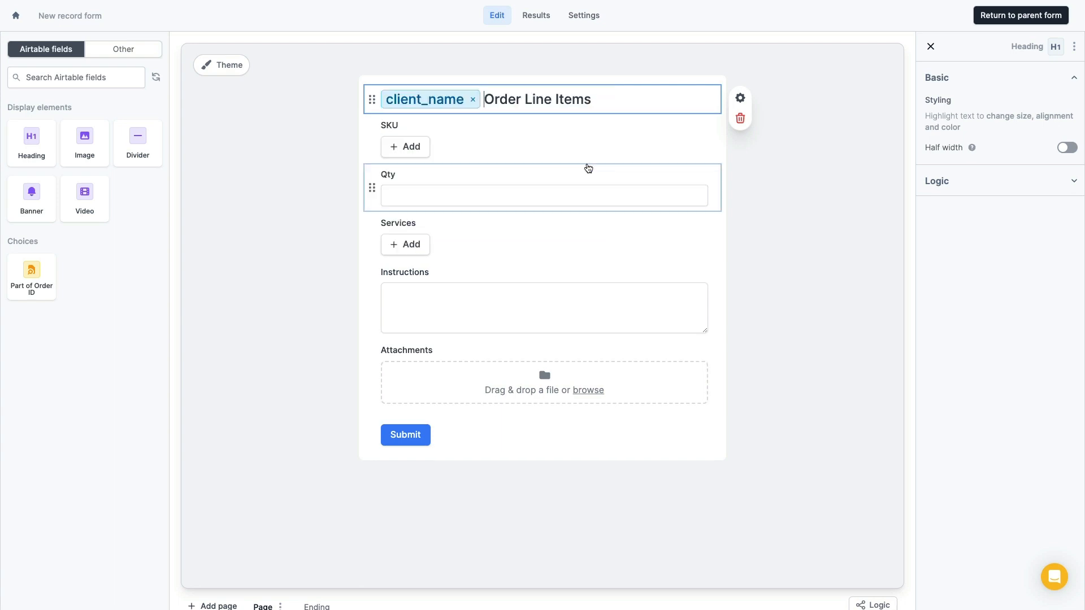
pyautogui.click(296, 214)
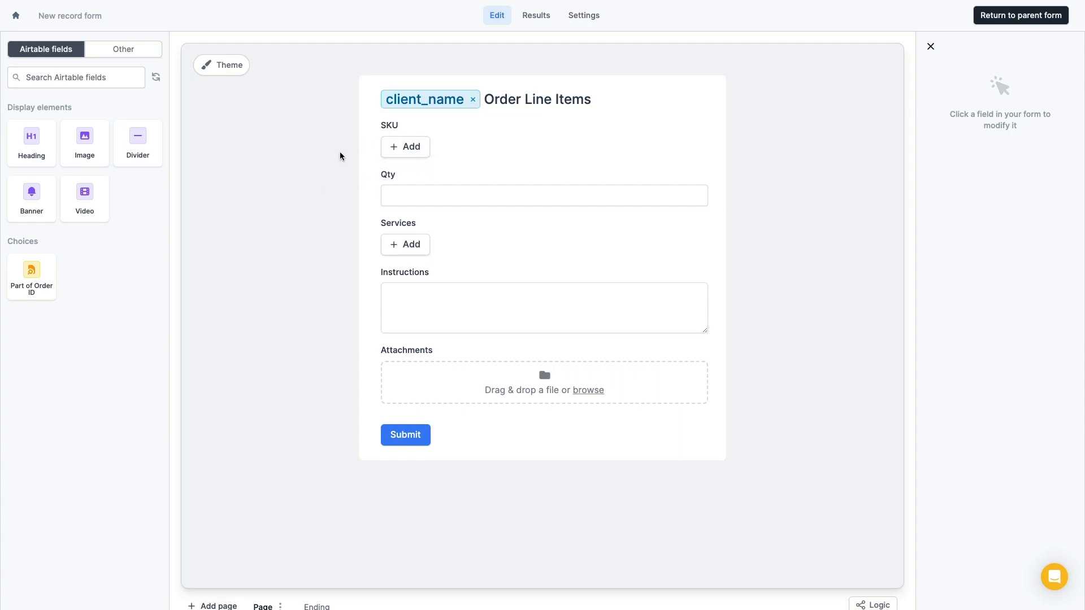
pyautogui.click(463, 138)
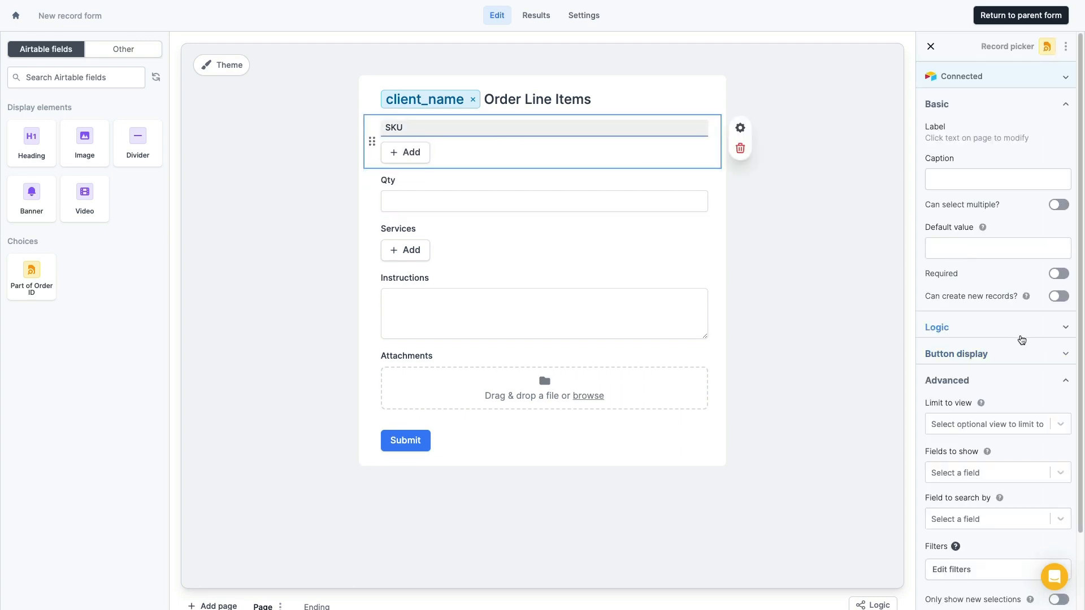
# Filter the SKU picker so recordID (from Client Name) equals the cliendId URL parameter
pyautogui.click(1059, 380)
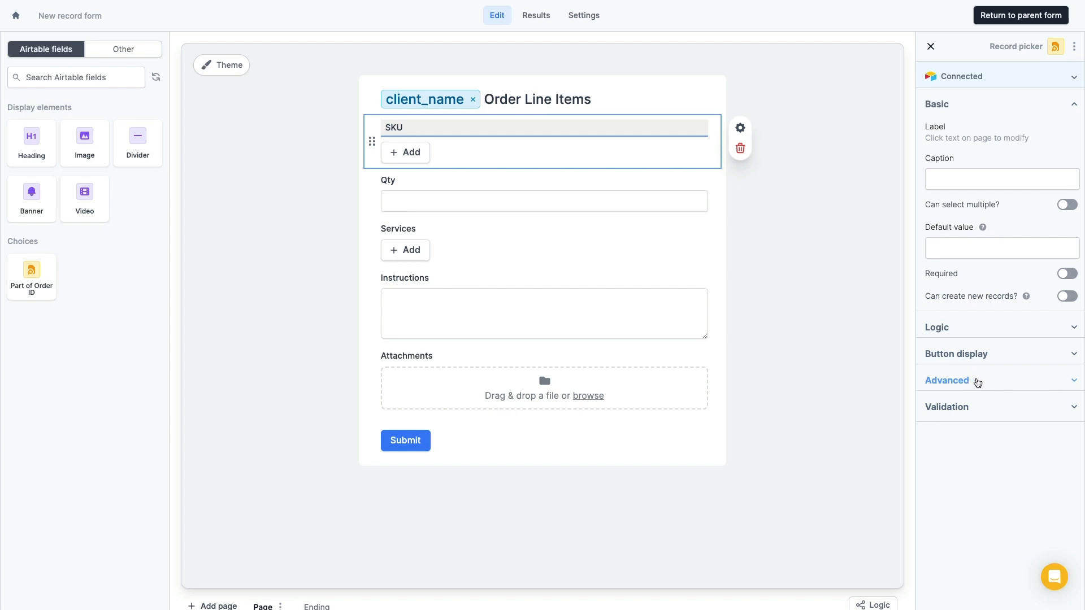
pyautogui.click(1049, 381)
pyautogui.scroll(-2, 1010, 357)
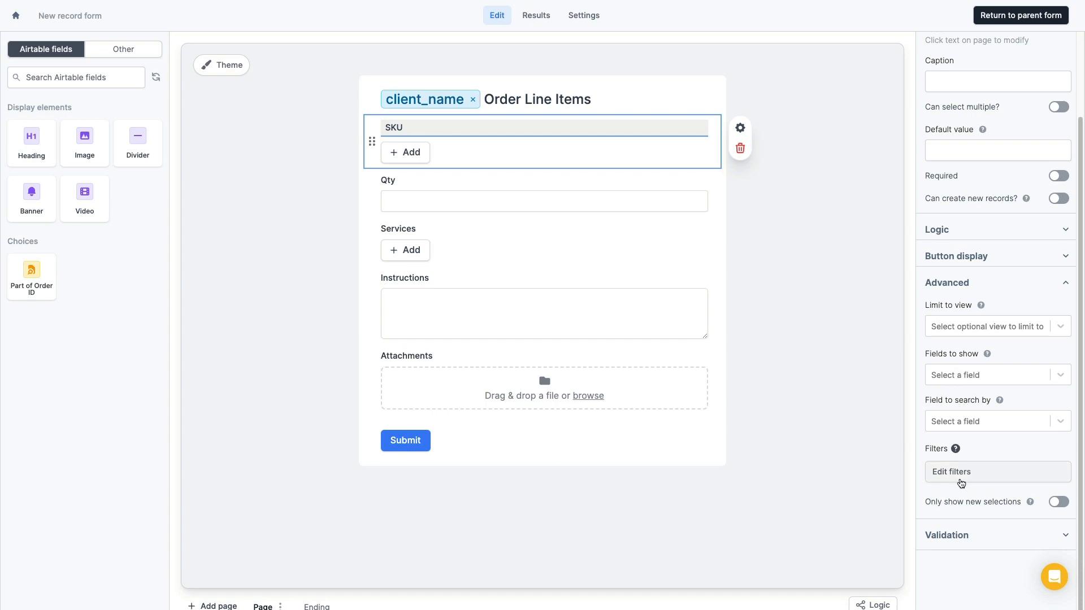
pyautogui.click(961, 477)
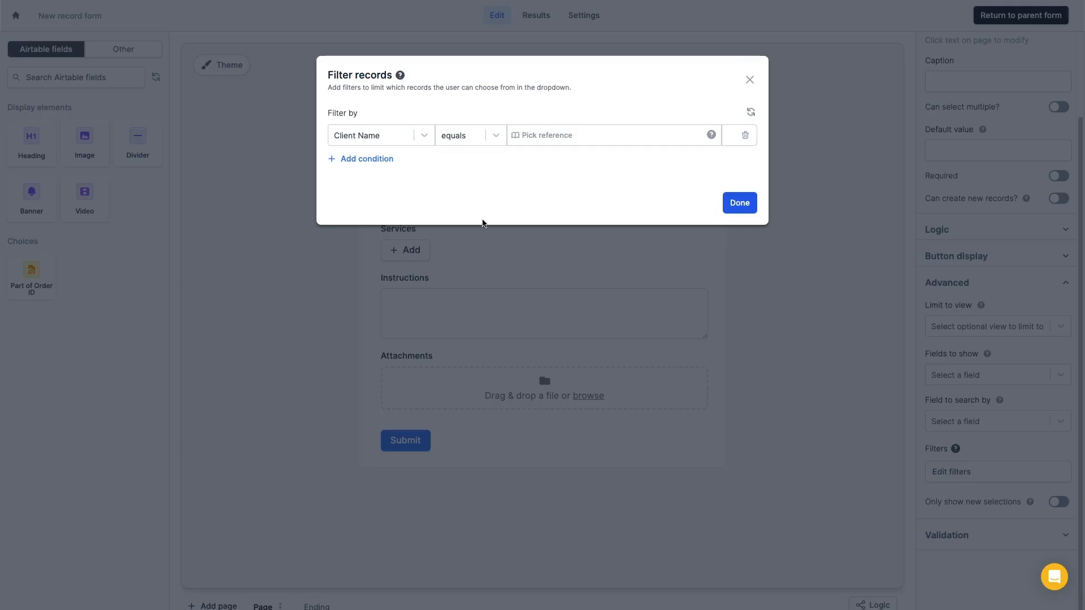
pyautogui.click(397, 141)
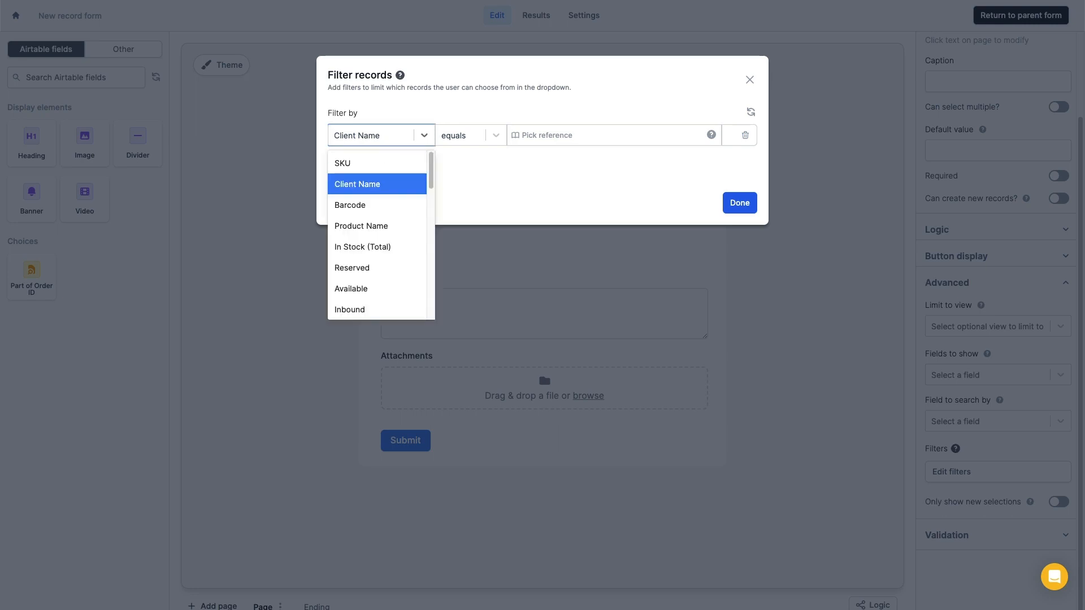
pyautogui.write('rec')
pyautogui.click(359, 187)
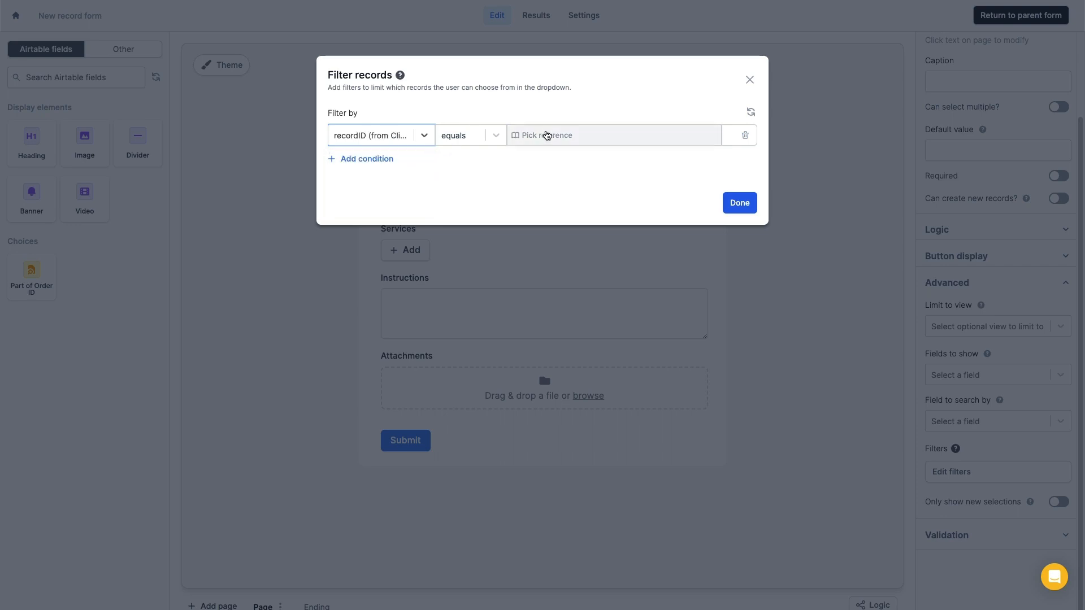
pyautogui.click(554, 136)
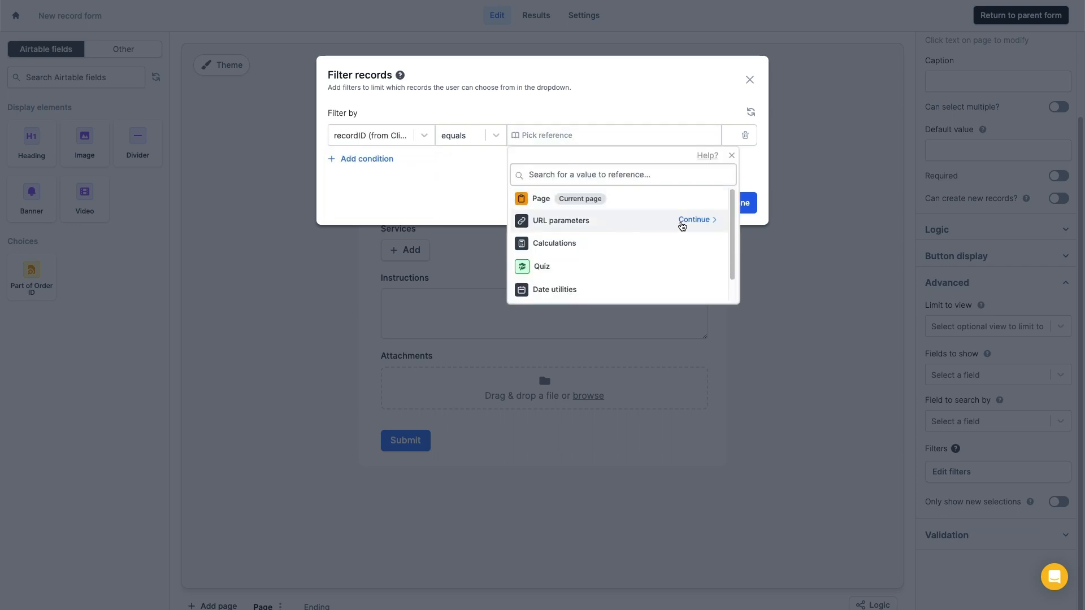
pyautogui.click(684, 221)
pyautogui.click(709, 199)
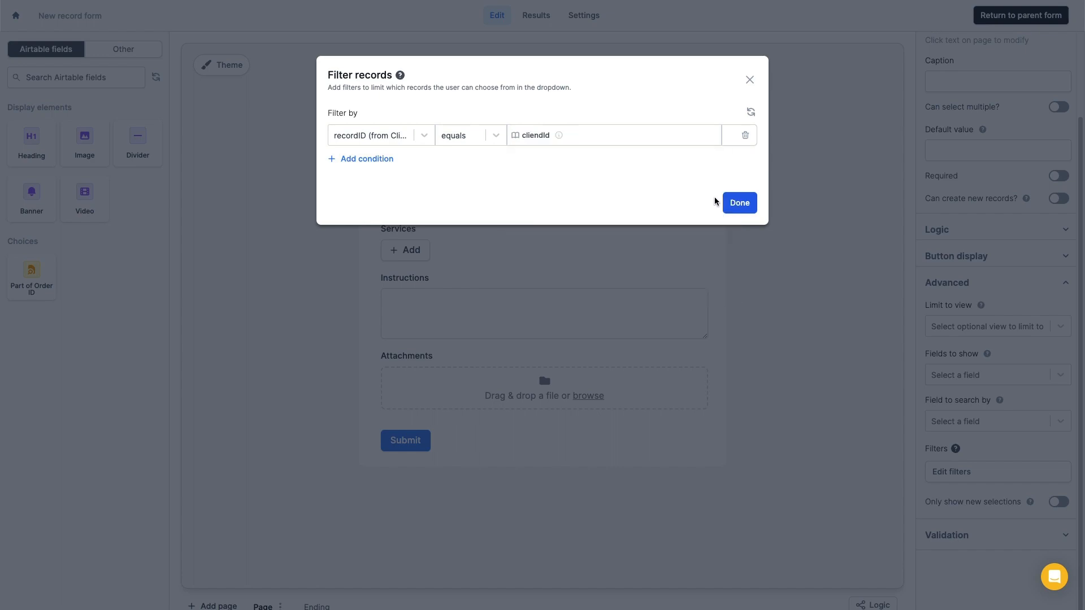
pyautogui.click(739, 202)
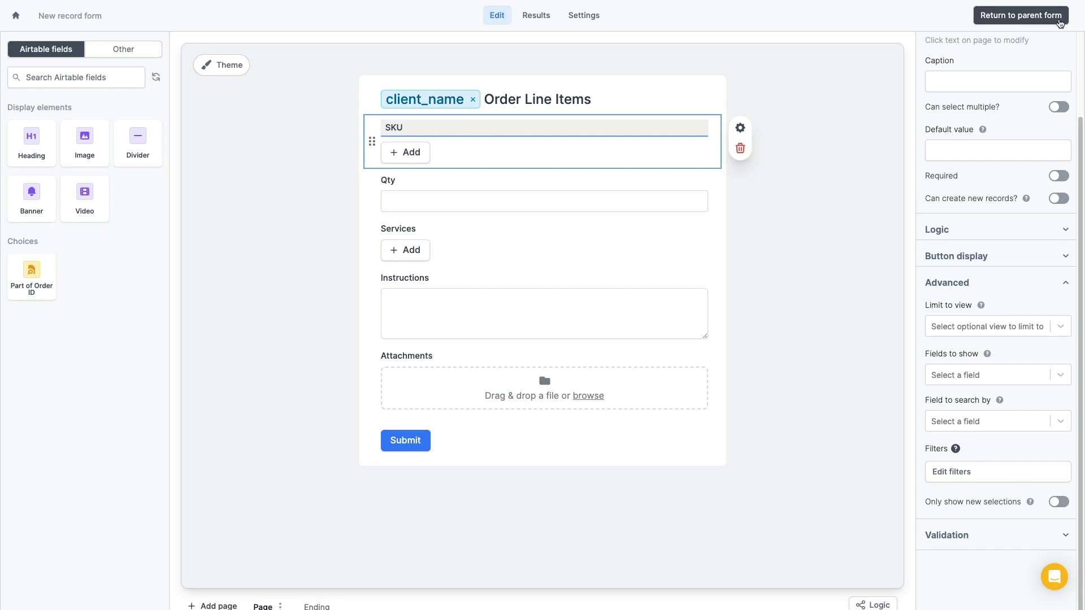
# Return to the parent Order Form, view the Airtable client portal, then go back to Fillout
pyautogui.click(1041, 20)
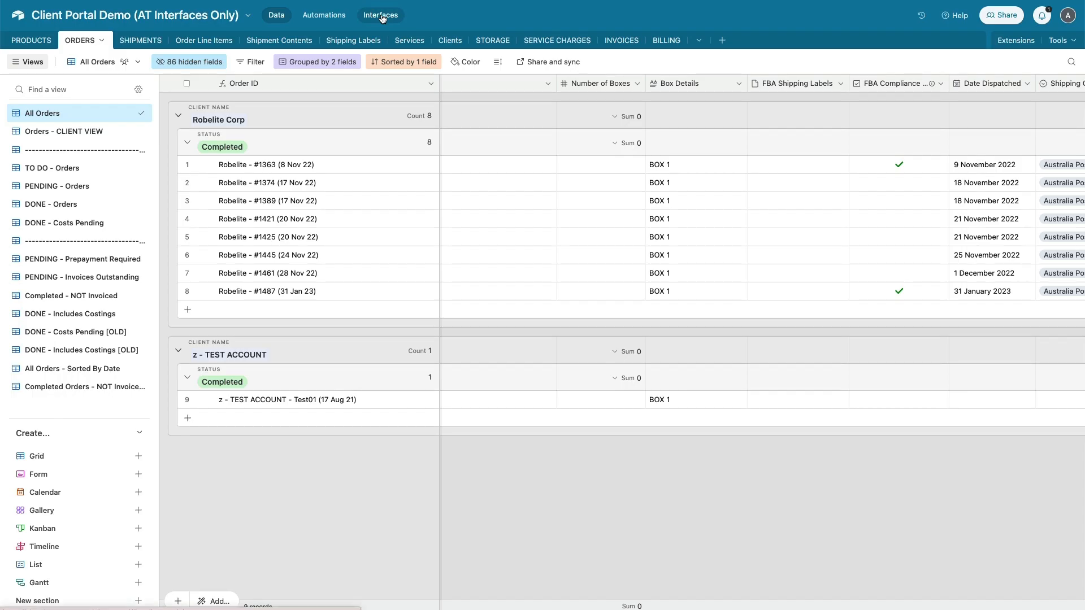
pyautogui.click(382, 18)
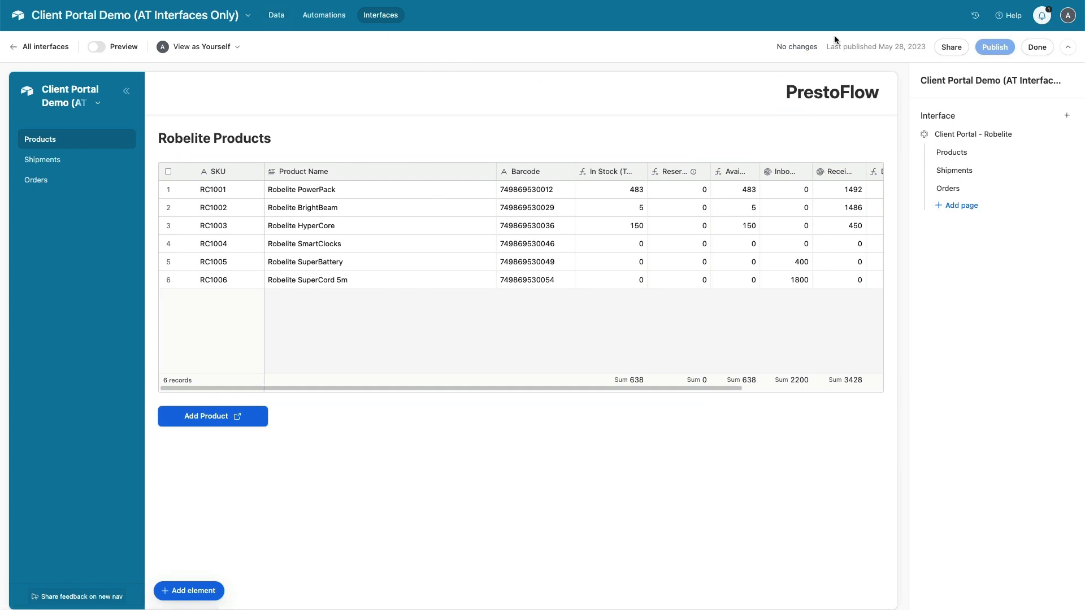
pyautogui.click(1037, 47)
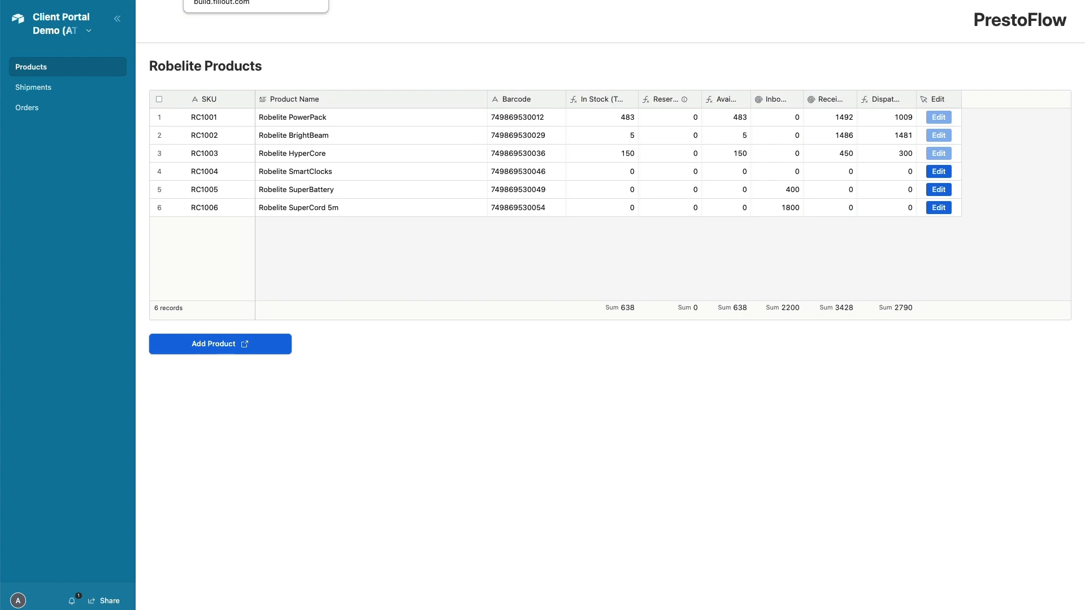
pyautogui.click(226, 0)
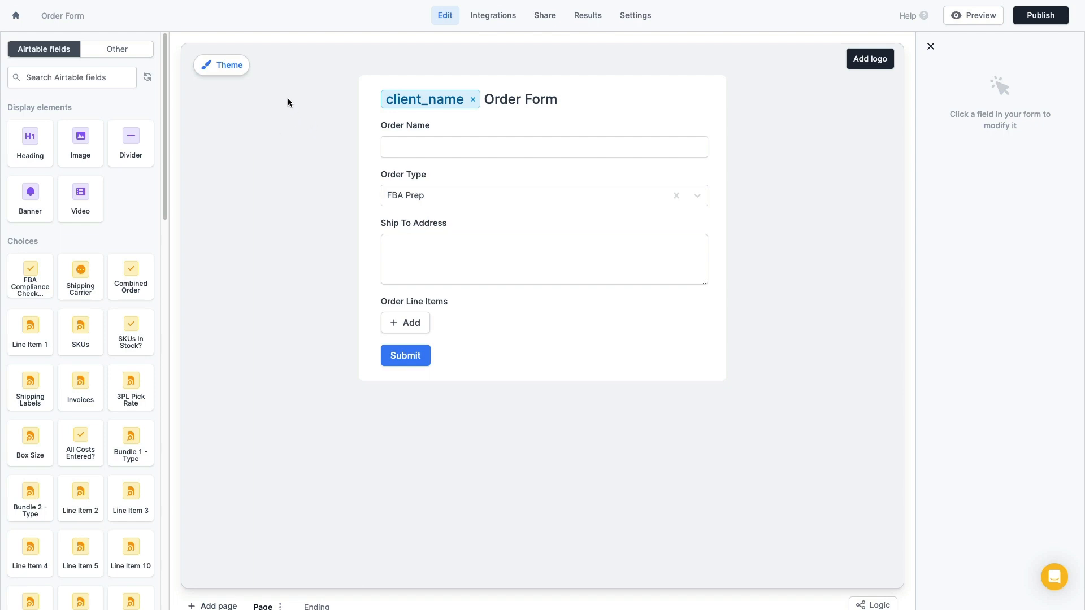
# Apply the Plain theme to the Order Form and start customising it
pyautogui.click(226, 66)
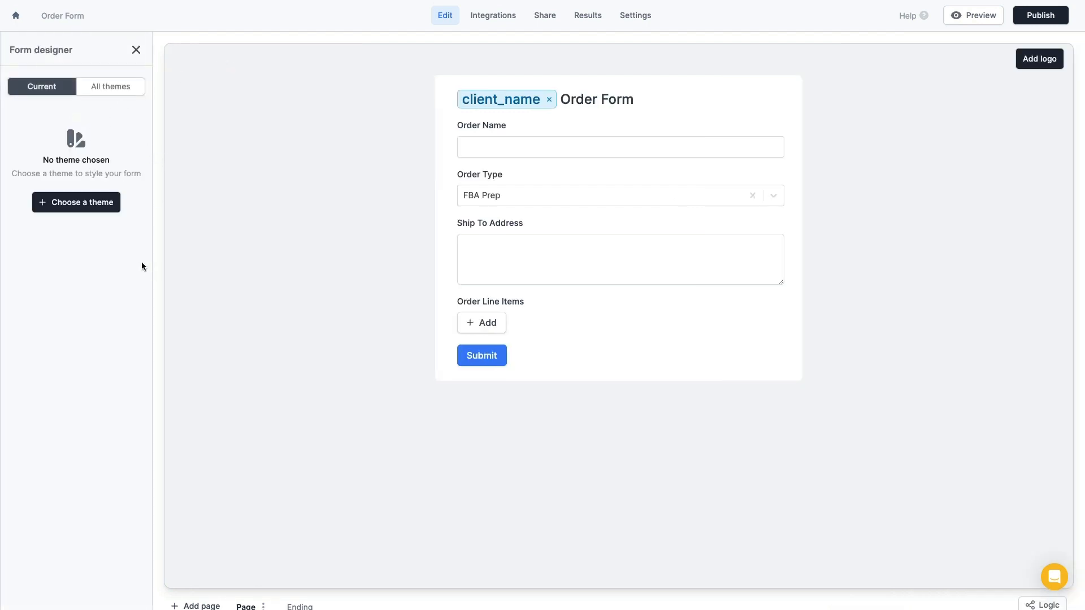
pyautogui.click(78, 203)
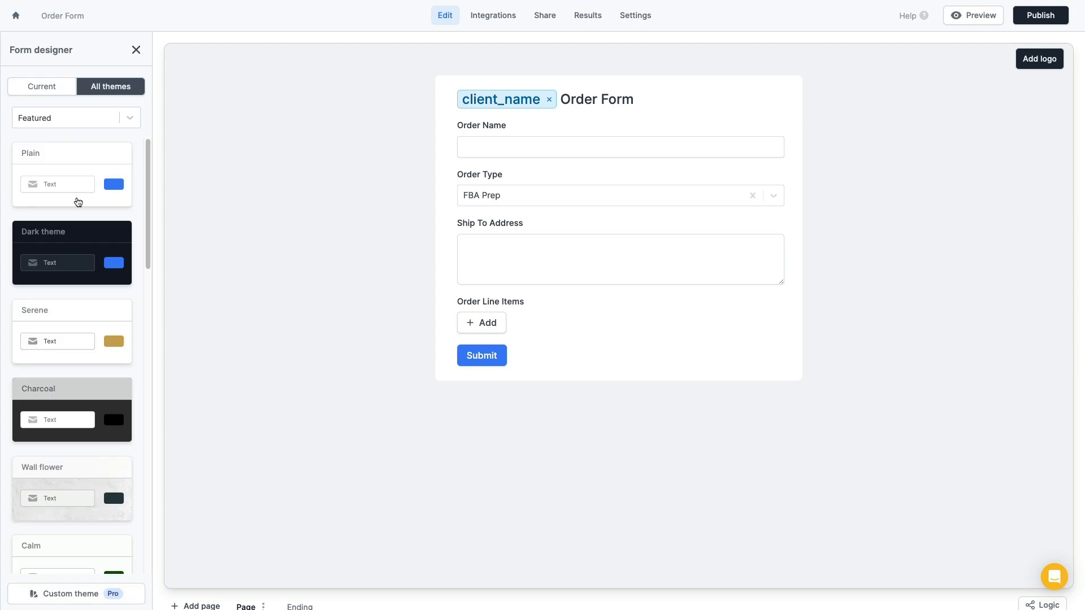
pyautogui.click(77, 157)
pyautogui.click(113, 153)
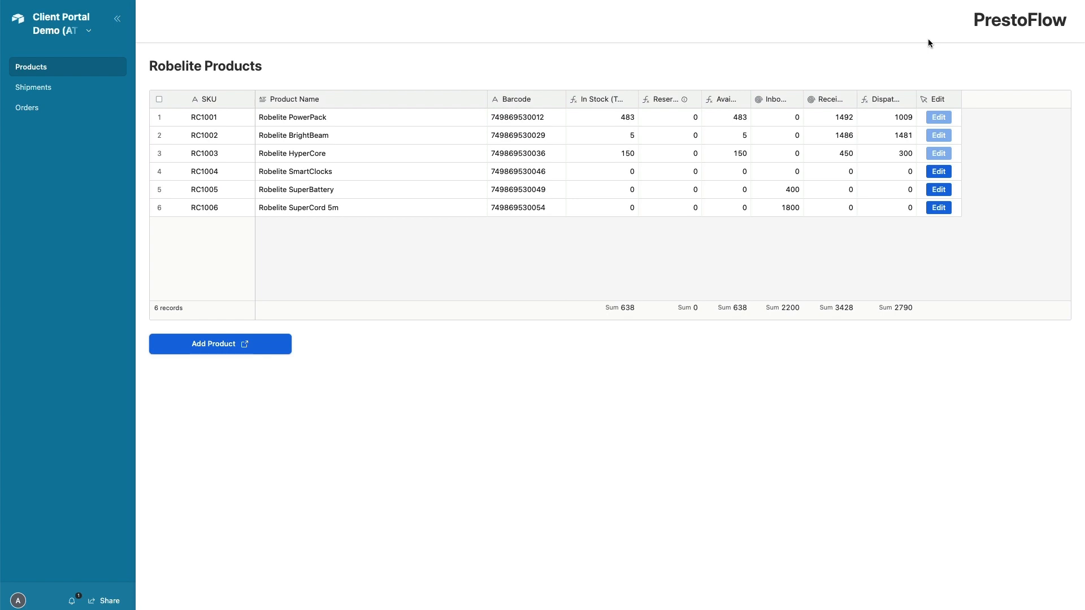
# Zoom the portal page in twice and screenshot the PrestoFlow logo
pyautogui.press('super+plus')
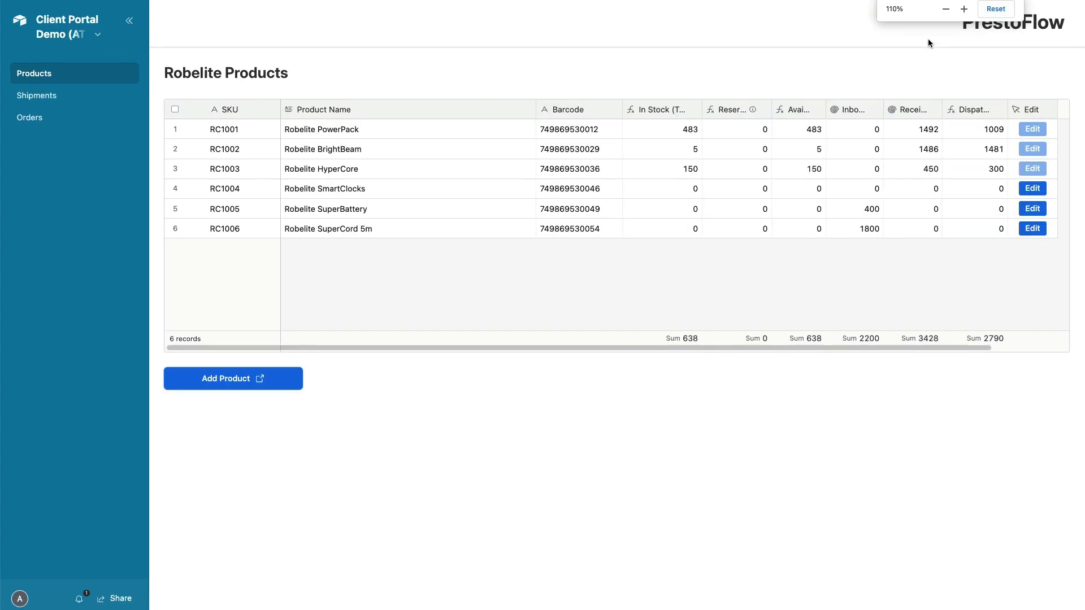
pyautogui.press('super+plus')
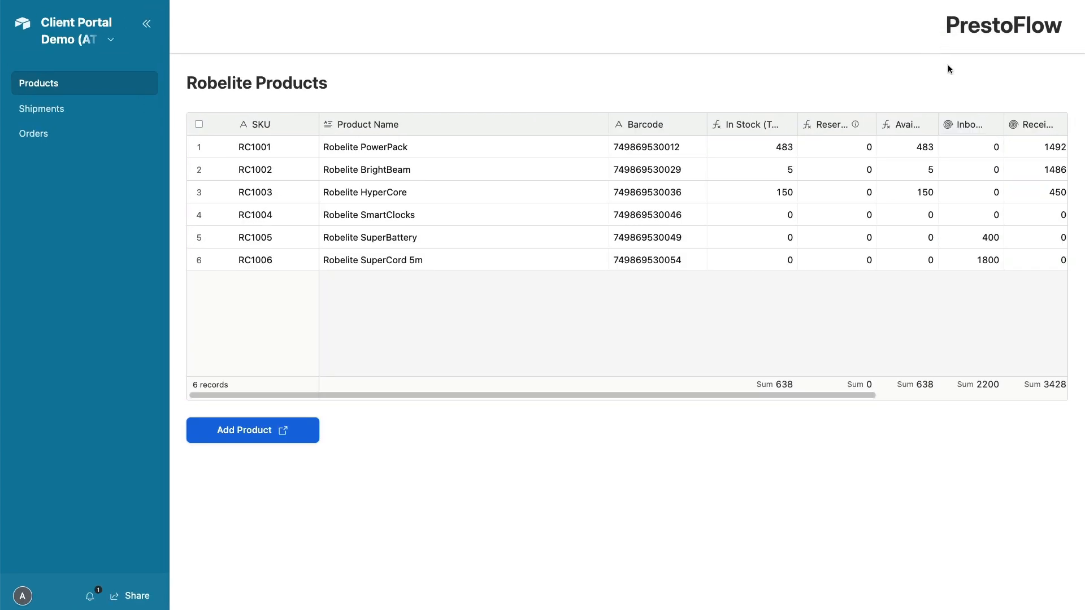
pyautogui.press('super+shift+4')
pyautogui.moveTo(942, 10); pyautogui.dragTo(1077, 51)
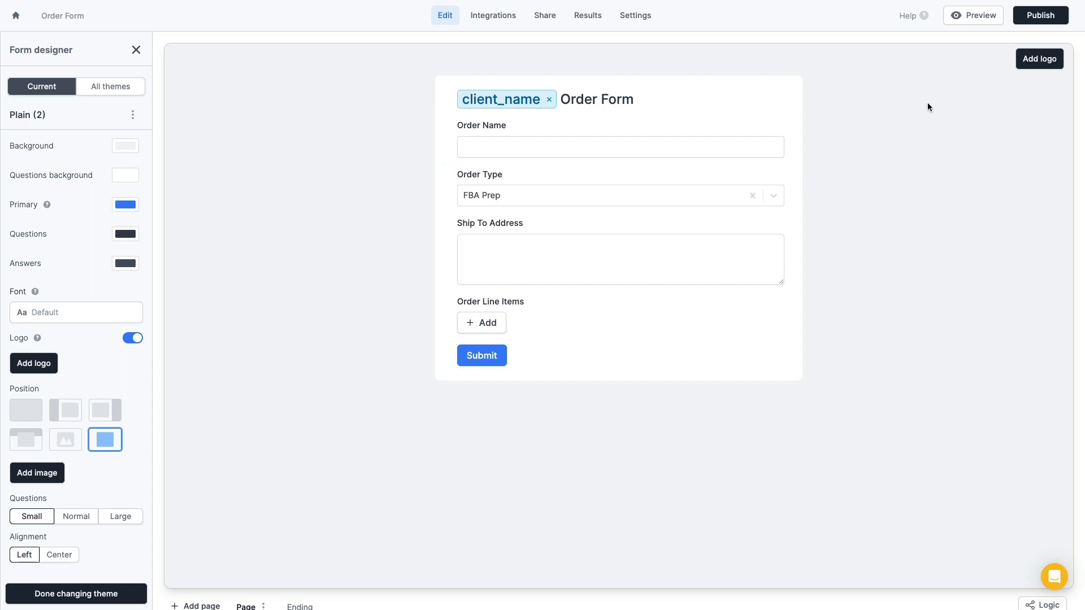
# Upload Prestoflow black logo.png as the Order Form's logo
pyautogui.click(1044, 61)
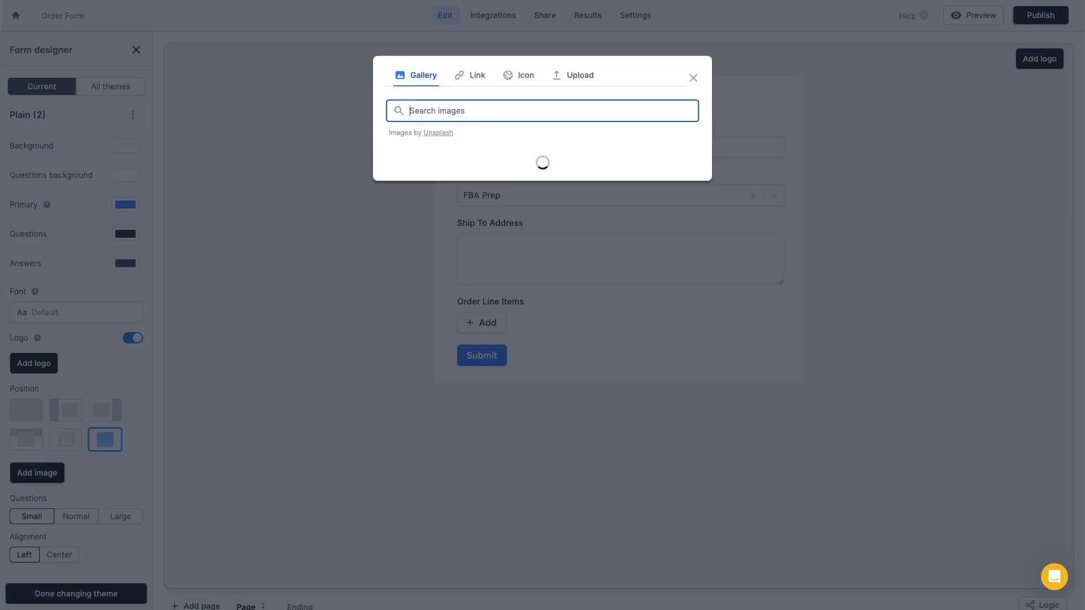
pyautogui.click(574, 80)
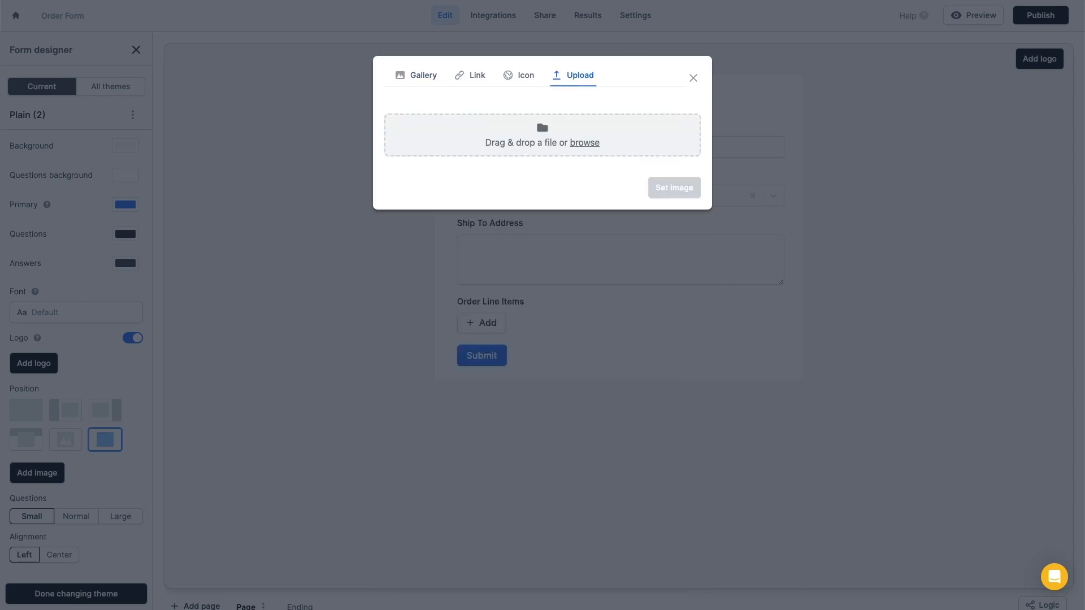
pyautogui.press('super+Tab')
pyautogui.moveTo(772, 68); pyautogui.dragTo(567, 140)
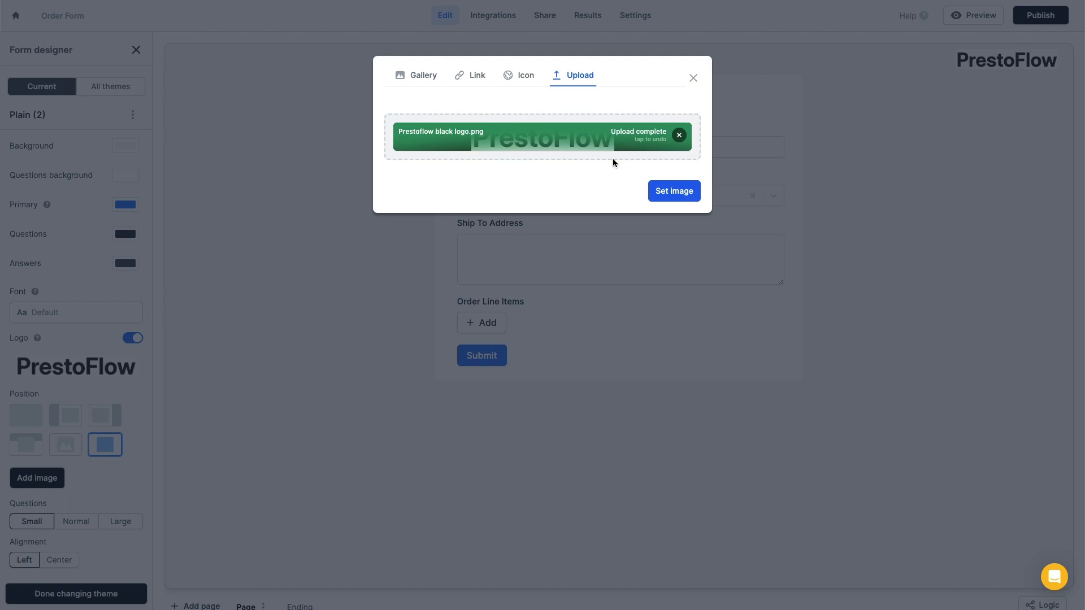
pyautogui.click(677, 191)
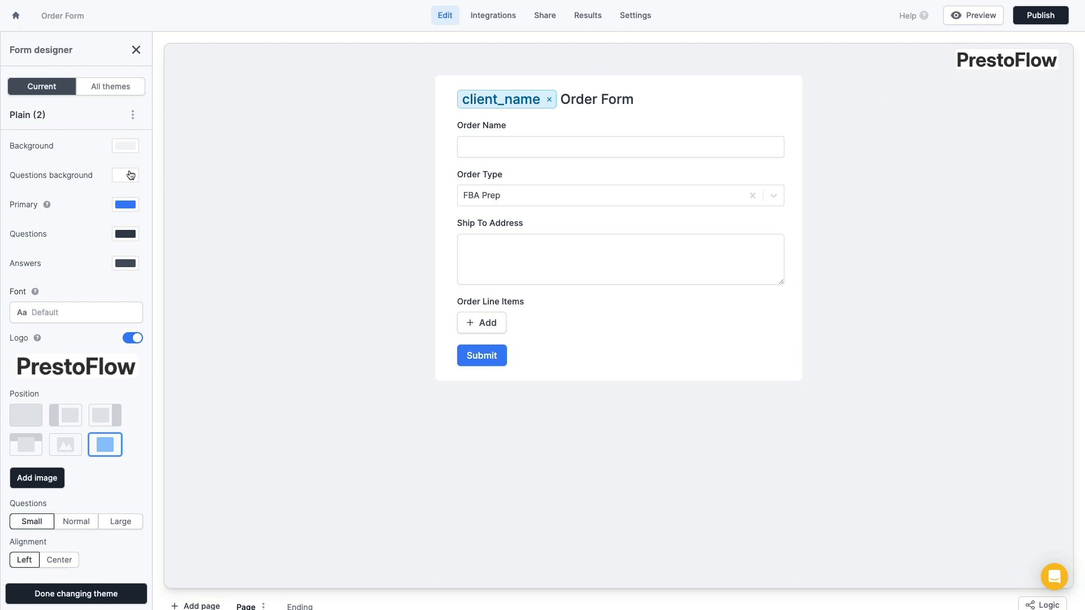
# Switch the Order Form to the split layout with the image on the left
pyautogui.click(65, 424)
pyautogui.moveTo(388, 201)
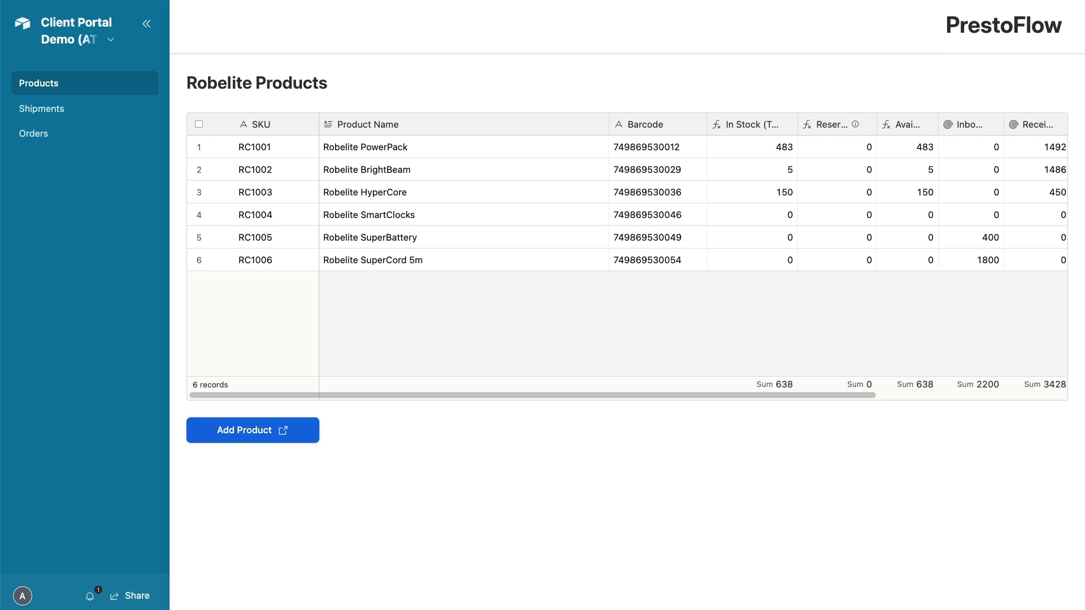
pyautogui.click(248, 0)
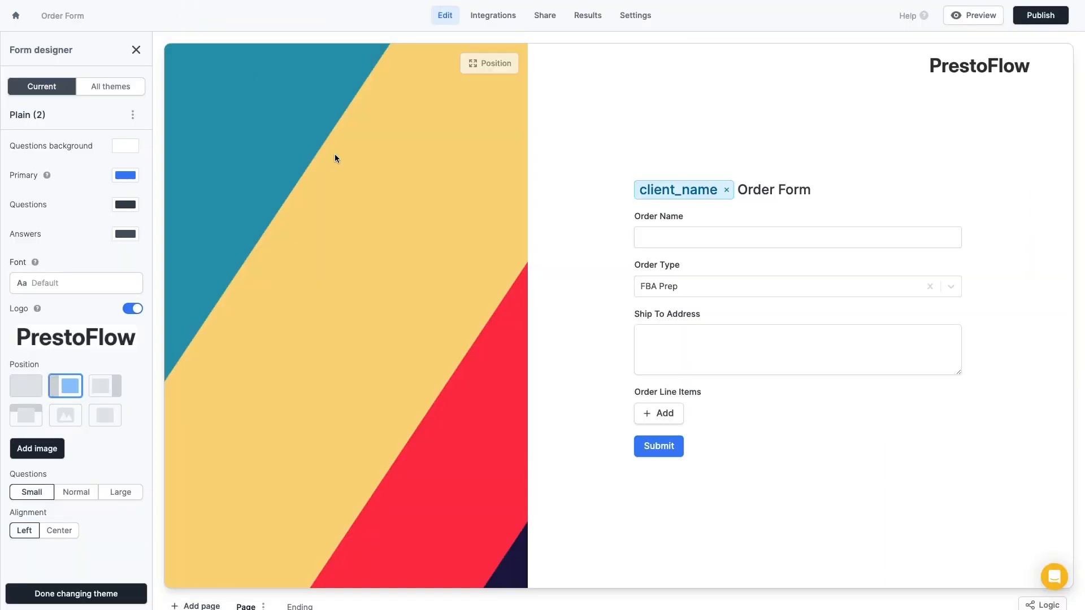
# Upload the blue screenshot as the side image, then publish the Order Form
pyautogui.click(32, 447)
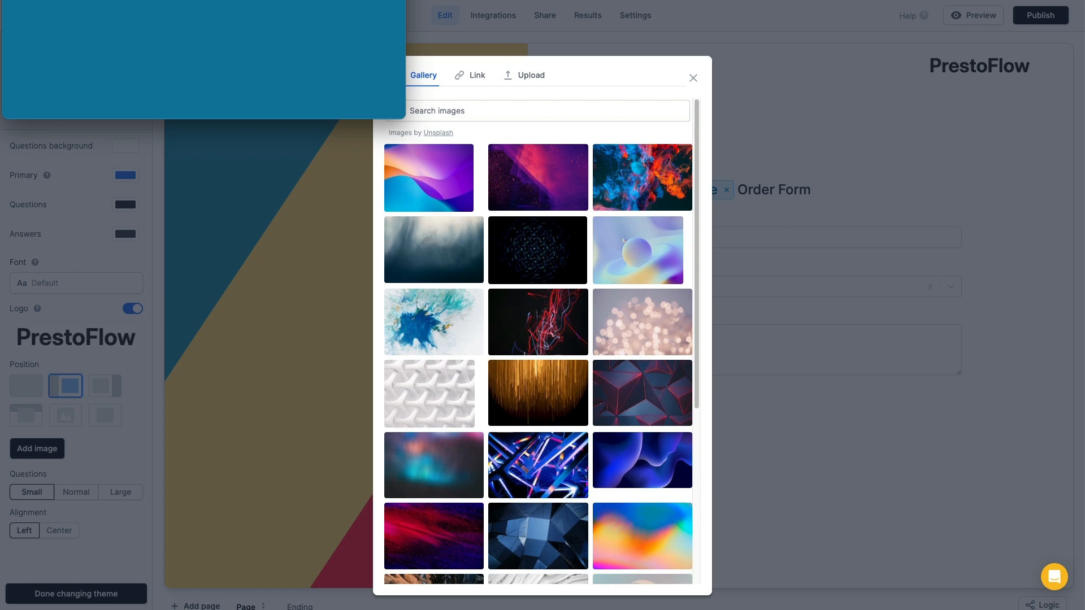
pyautogui.click(532, 77)
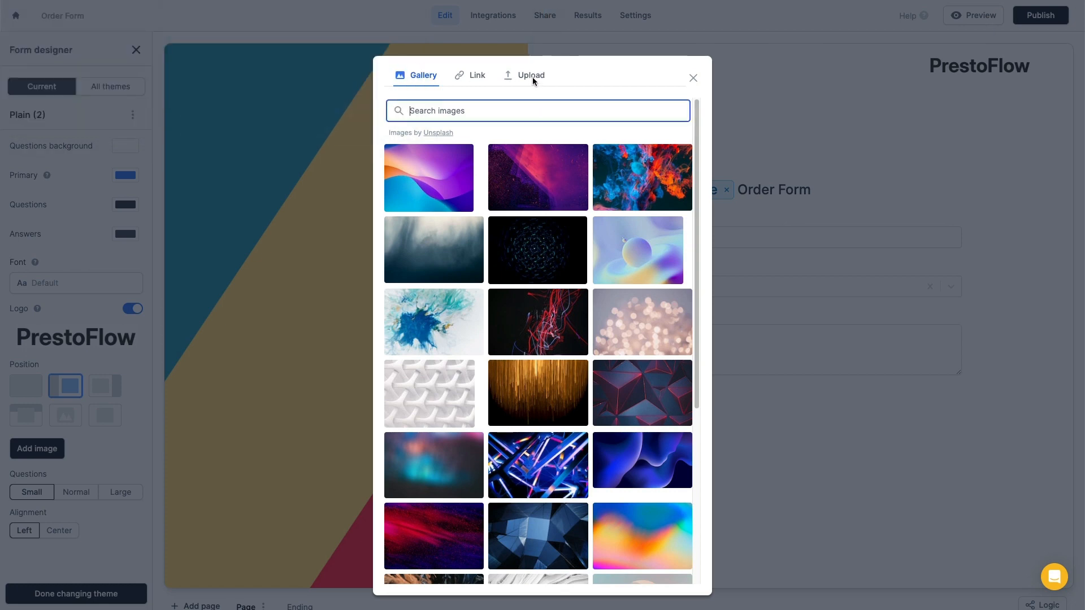
pyautogui.click(532, 77)
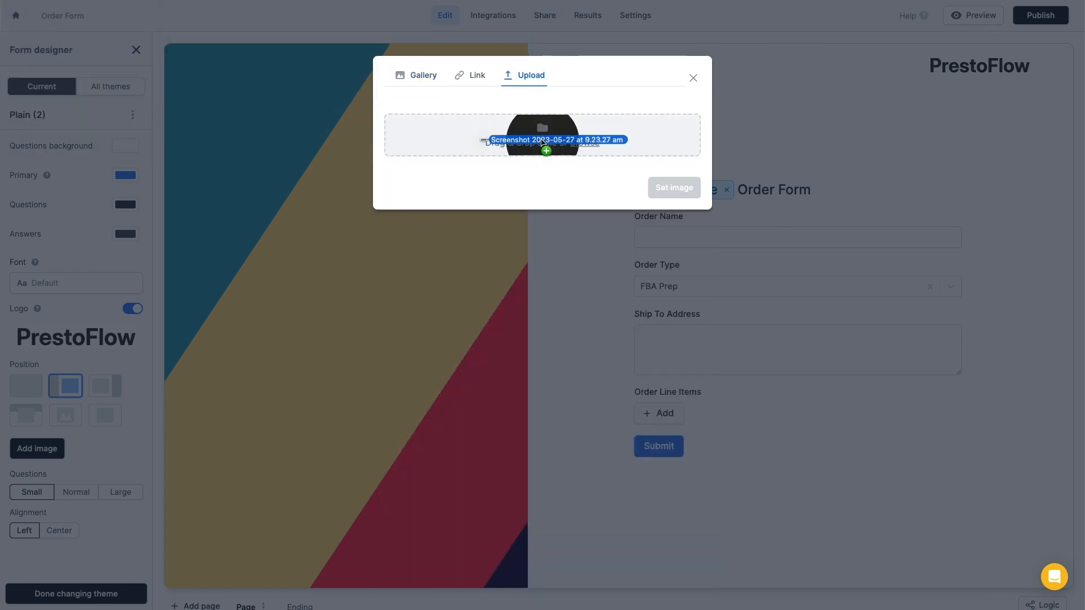
pyautogui.moveTo(541, 144); pyautogui.dragTo(543, 146)
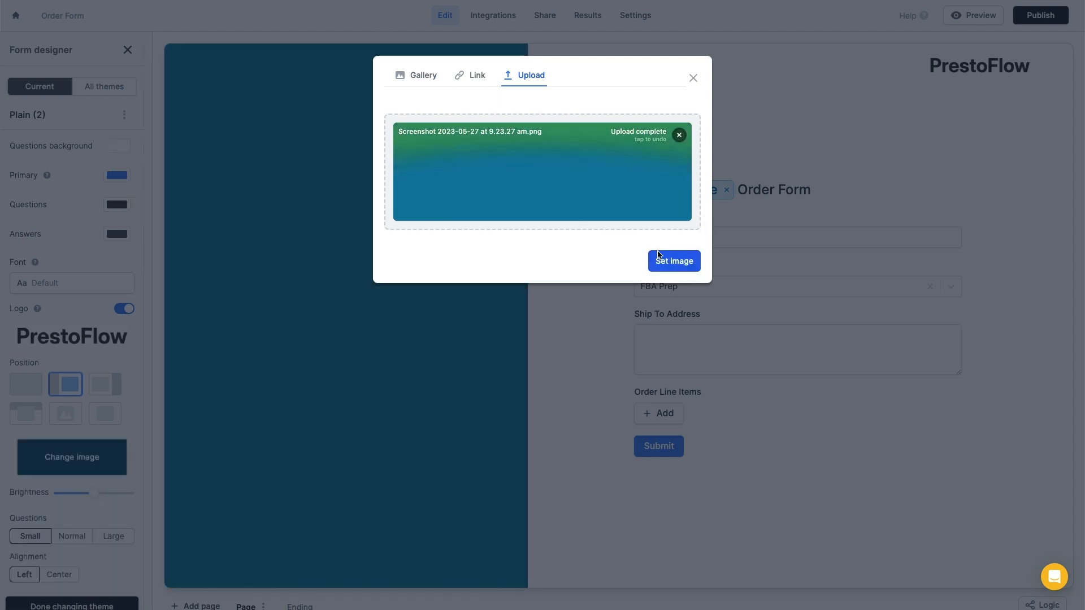
pyautogui.click(662, 265)
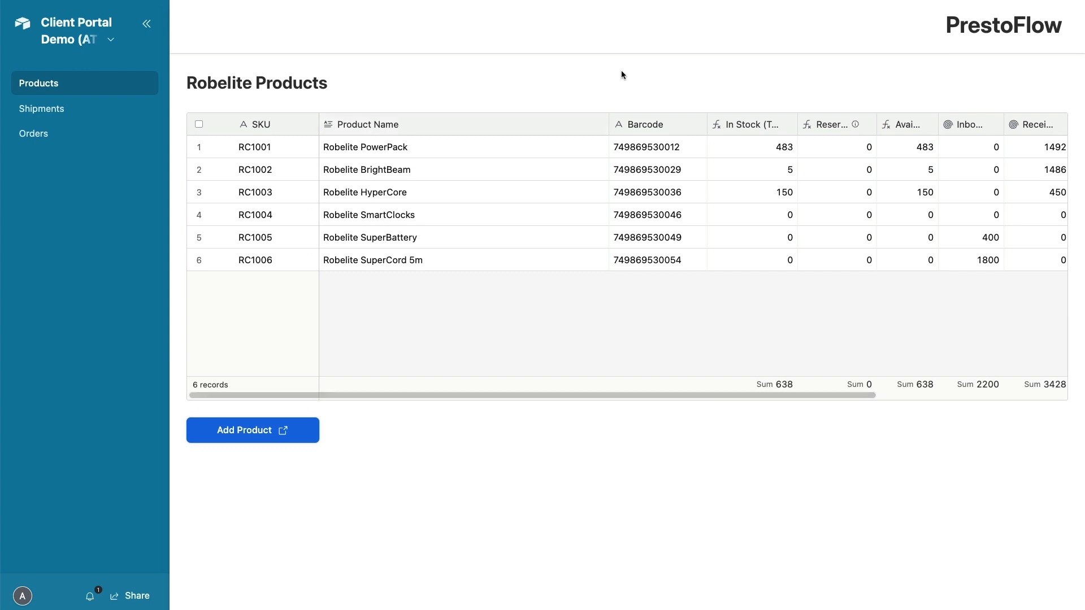
pyautogui.hotkey('ctrl', '0')
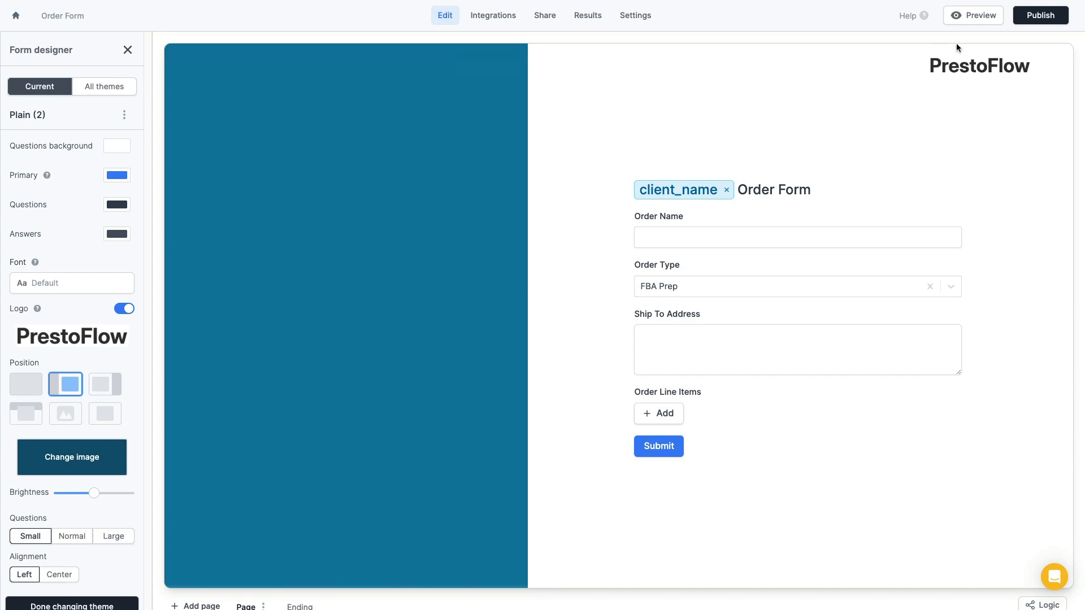
pyautogui.click(1040, 16)
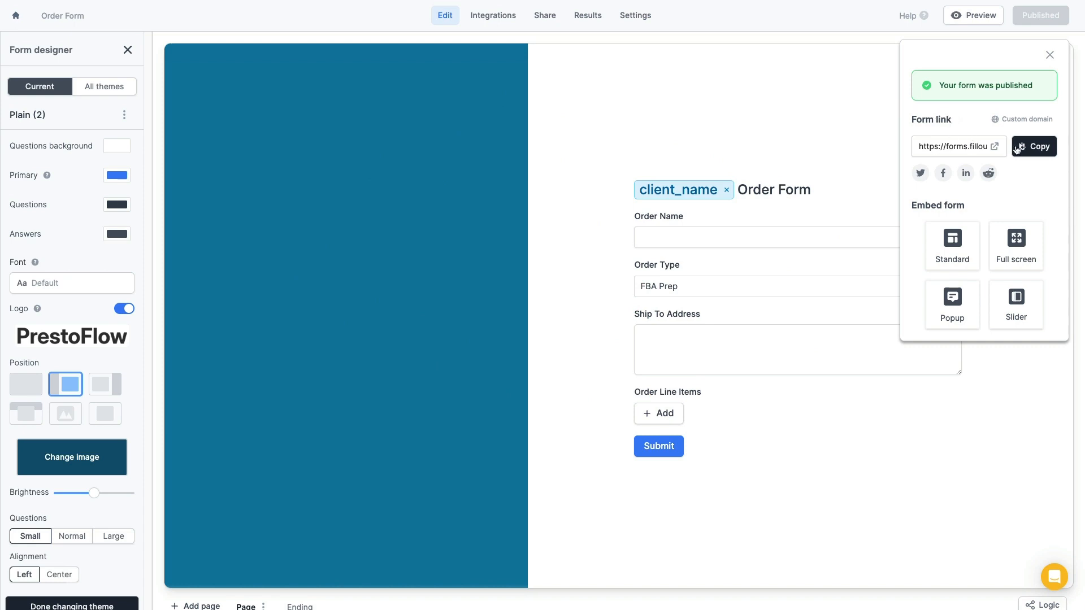
# Copy the published Order Form's public link and switch back to the Airtable base
pyautogui.click(1039, 148)
pyautogui.hotkey('ctrl', 'Tab')
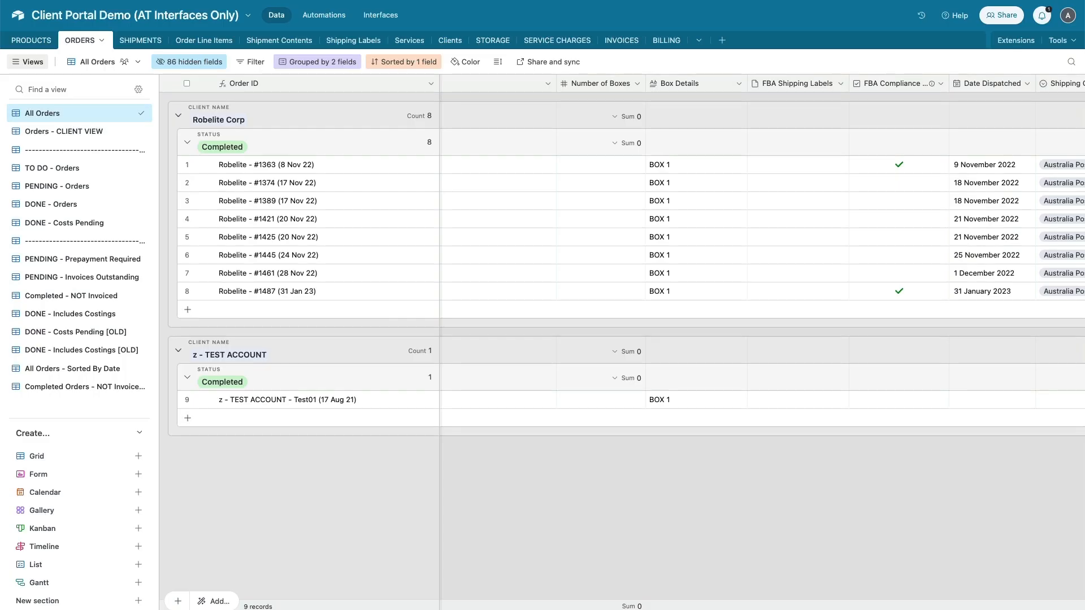
# In Clients, duplicate the Shipment Form URL field and rename it Order Form URL
pyautogui.click(450, 40)
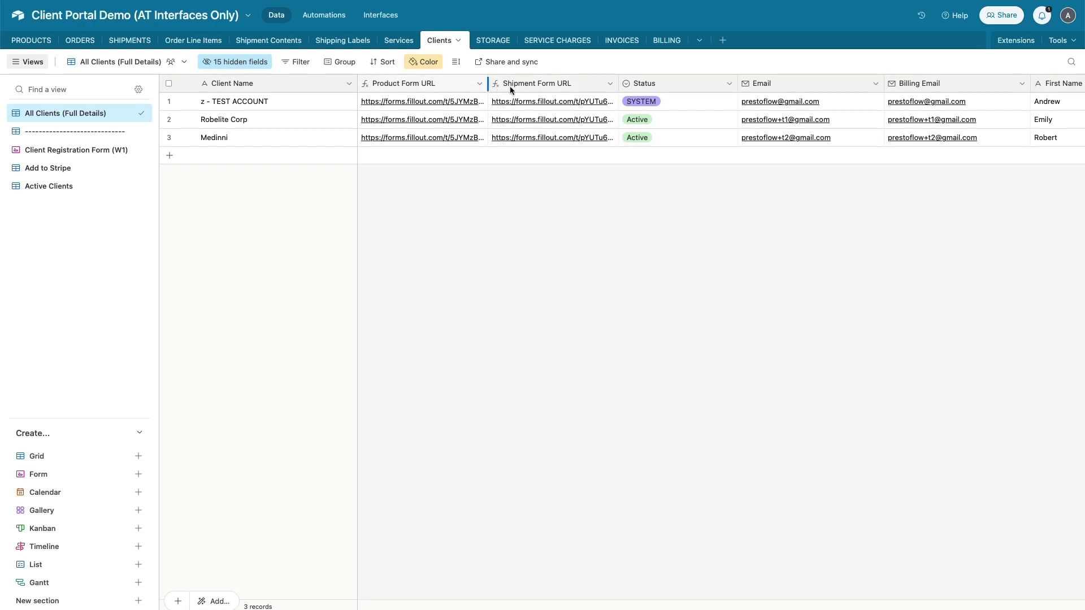
pyautogui.rightClick(566, 83)
pyautogui.click(563, 138)
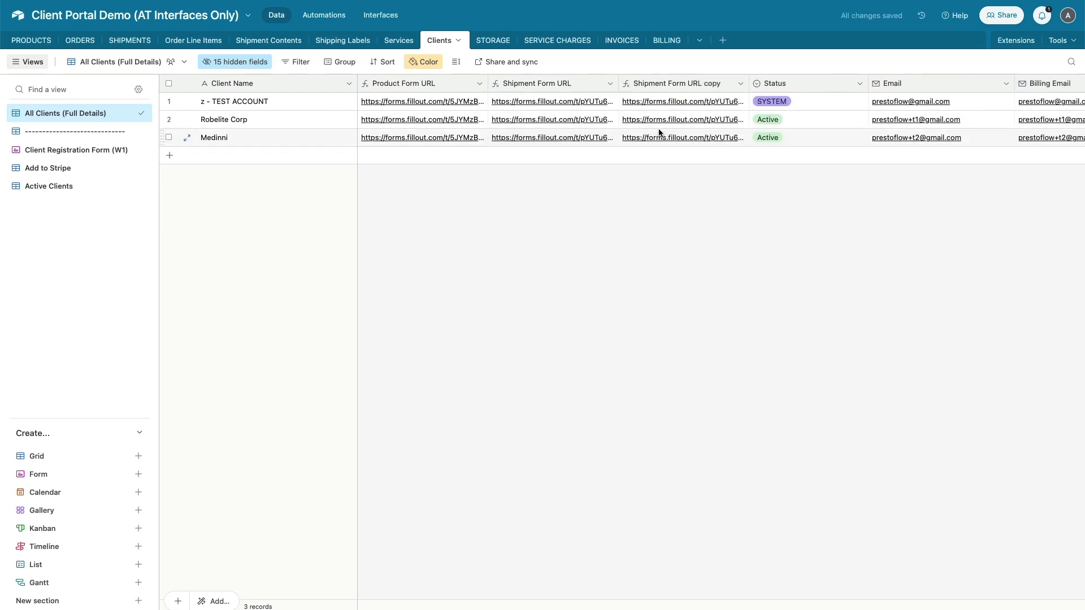
pyautogui.doubleClick(702, 83)
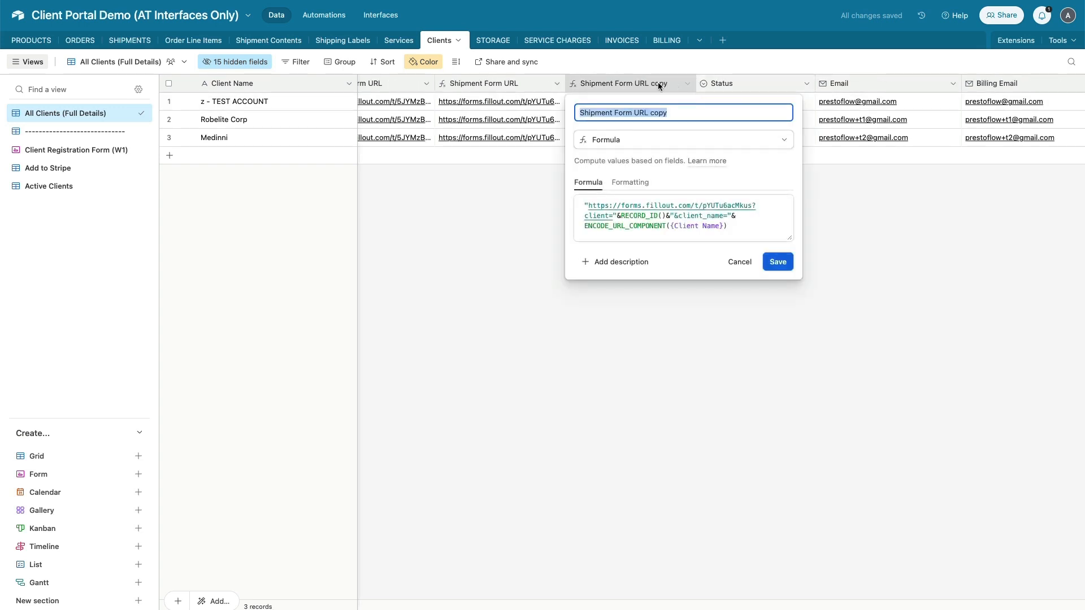
pyautogui.doubleClick(587, 112)
pyautogui.write('Order')
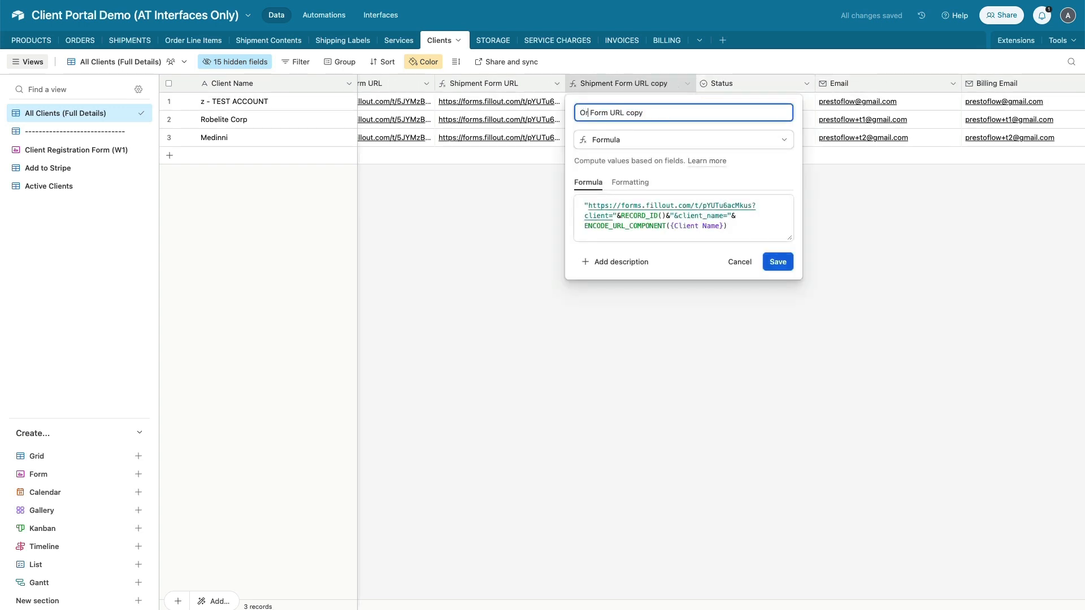
pyautogui.doubleClick(645, 113)
pyautogui.press('BackSpace')
# Change the formula's form id to tsjFGPTFmrus and client= to clientId=, then save
pyautogui.click(748, 228)
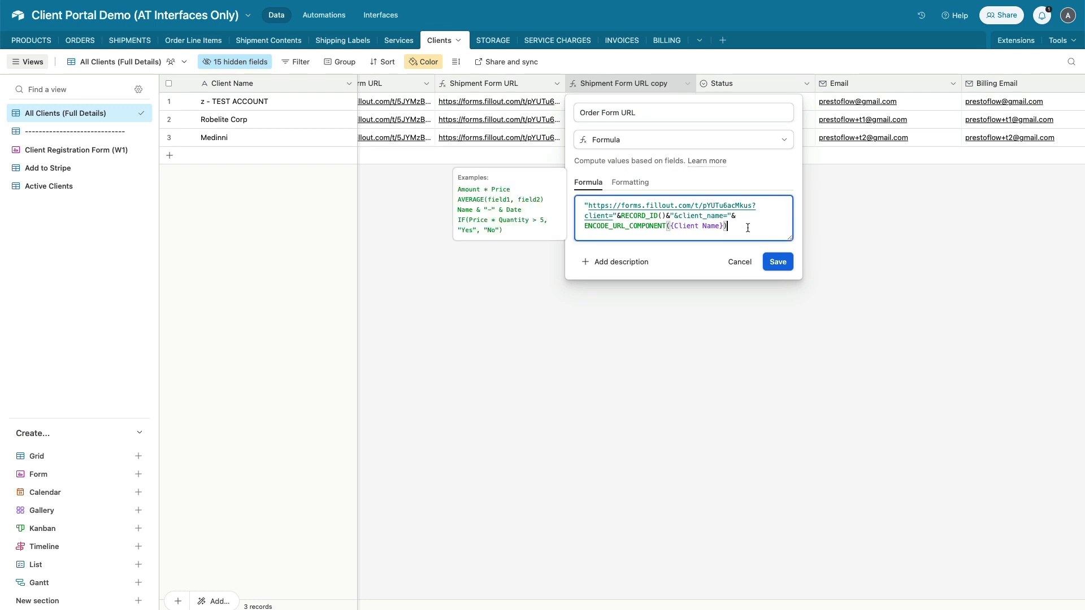
pyautogui.press('Return')
pyautogui.press('Return')
pyautogui.press('Return')
pyautogui.write('https://forms.fillout.com/t/tsjFGPTFmrus?client_name=xxxxx')
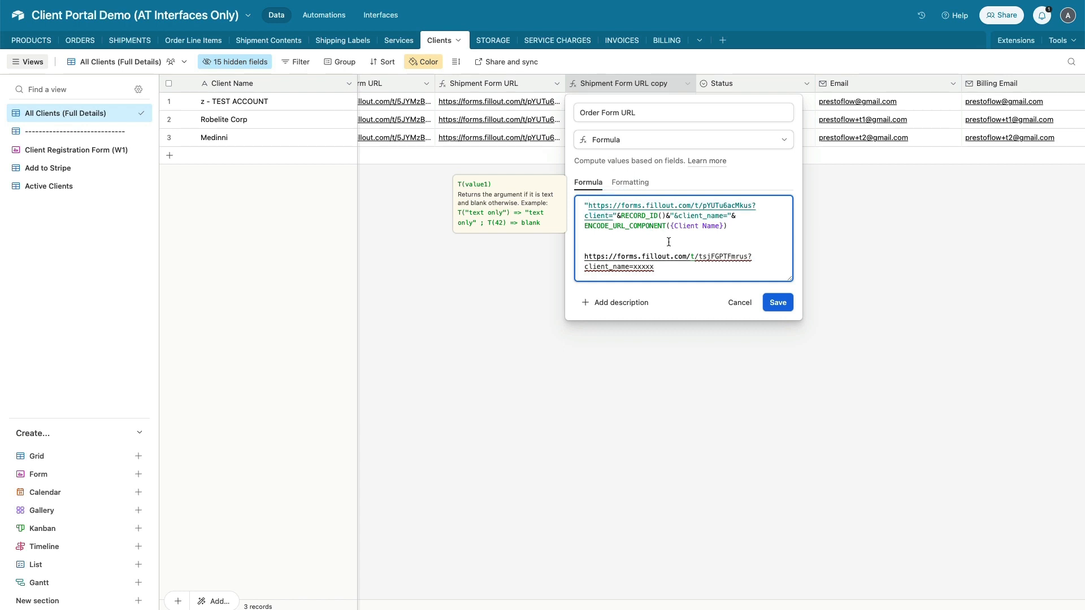
pyautogui.doubleClick(722, 257)
pyautogui.hotkey('ctrl', 'c')
pyautogui.doubleClick(732, 204)
pyautogui.hotkey('ctrl', 'v')
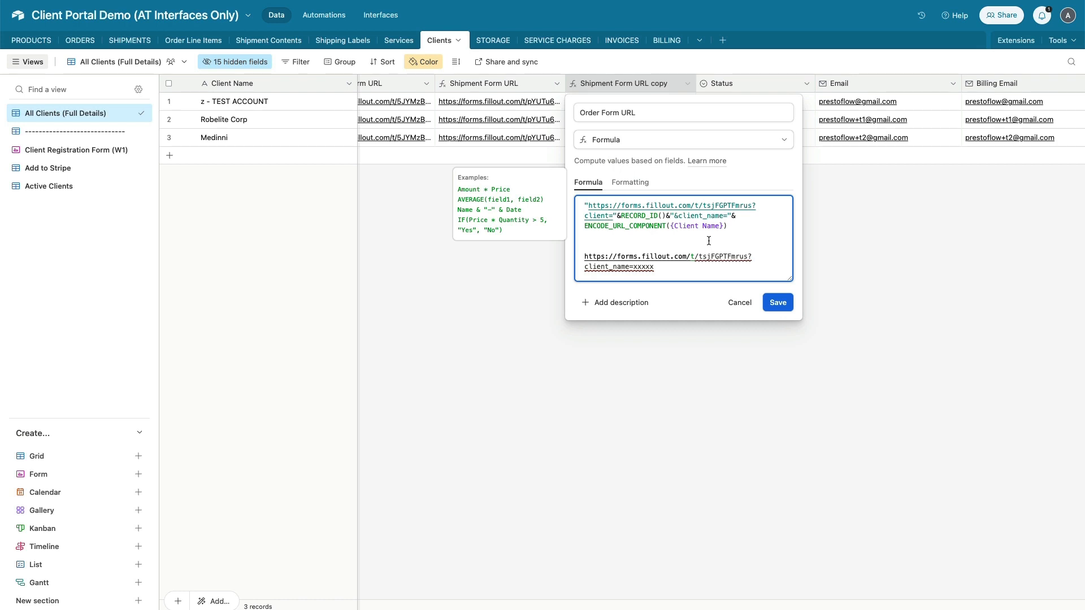
pyautogui.write('Id')
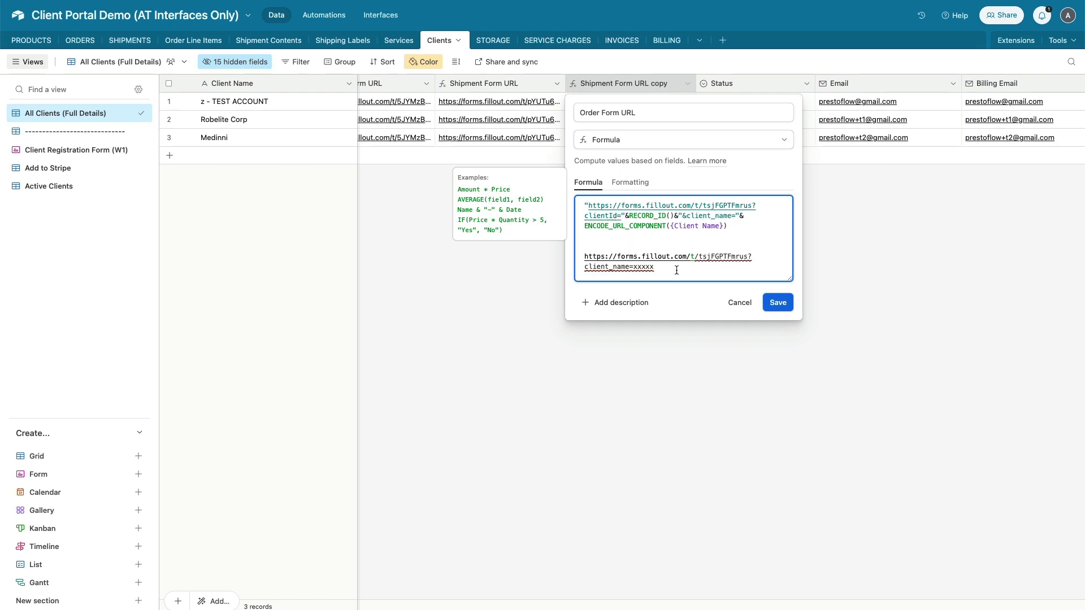
pyautogui.moveTo(676, 270); pyautogui.dragTo(575, 258)
pyautogui.press('BackSpace')
pyautogui.press('BackSpace')
pyautogui.press('BackSpace')
pyautogui.press('BackSpace')
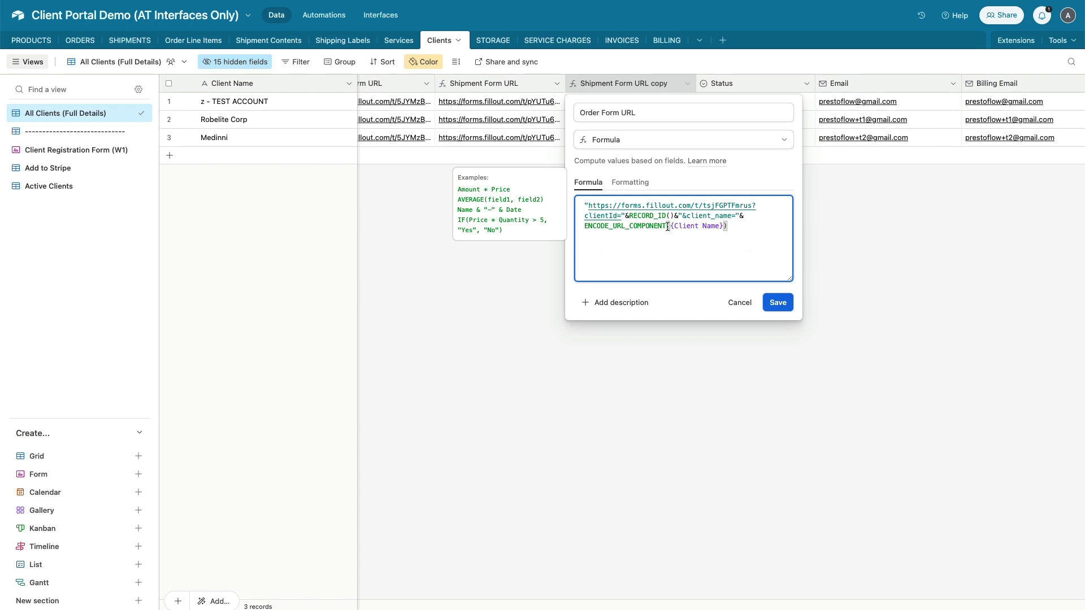
pyautogui.click(778, 304)
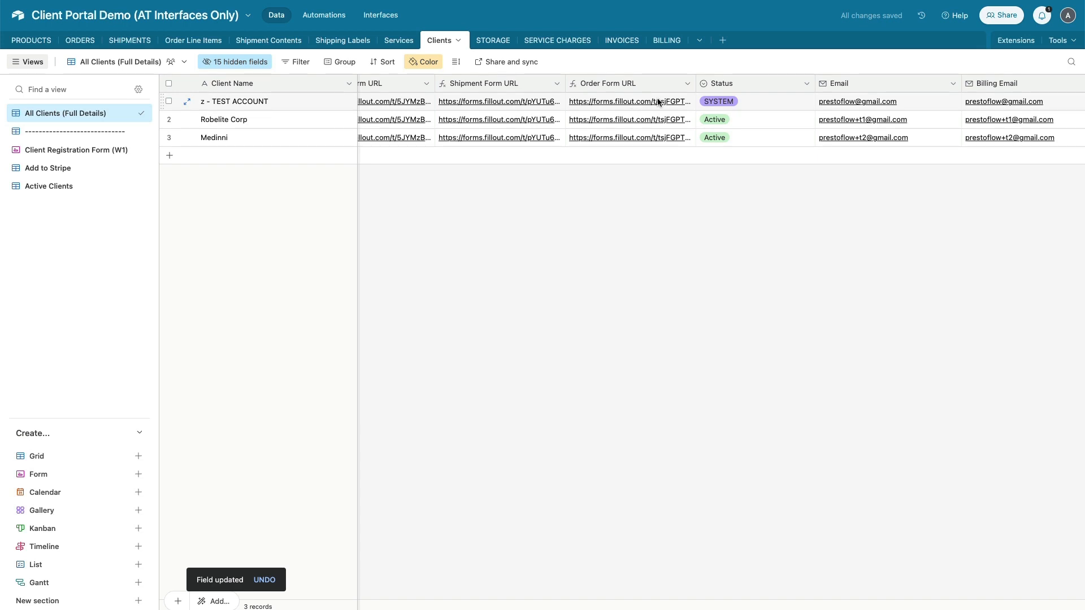
# Copy Robelite Corp's Order Form URL link for use in the portal editor
pyautogui.click(642, 120)
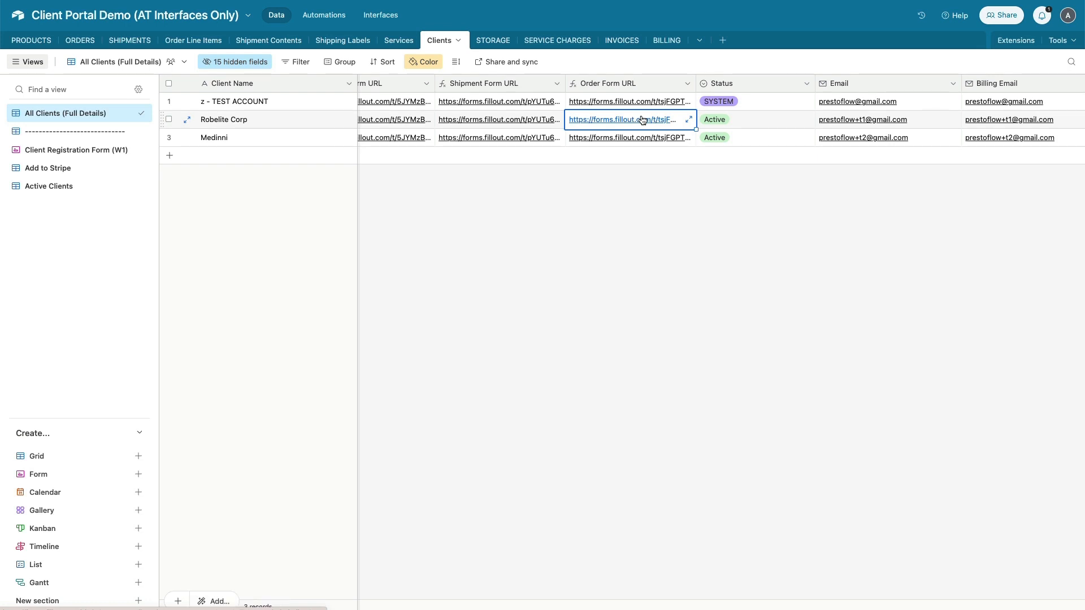
pyautogui.press('super+c')
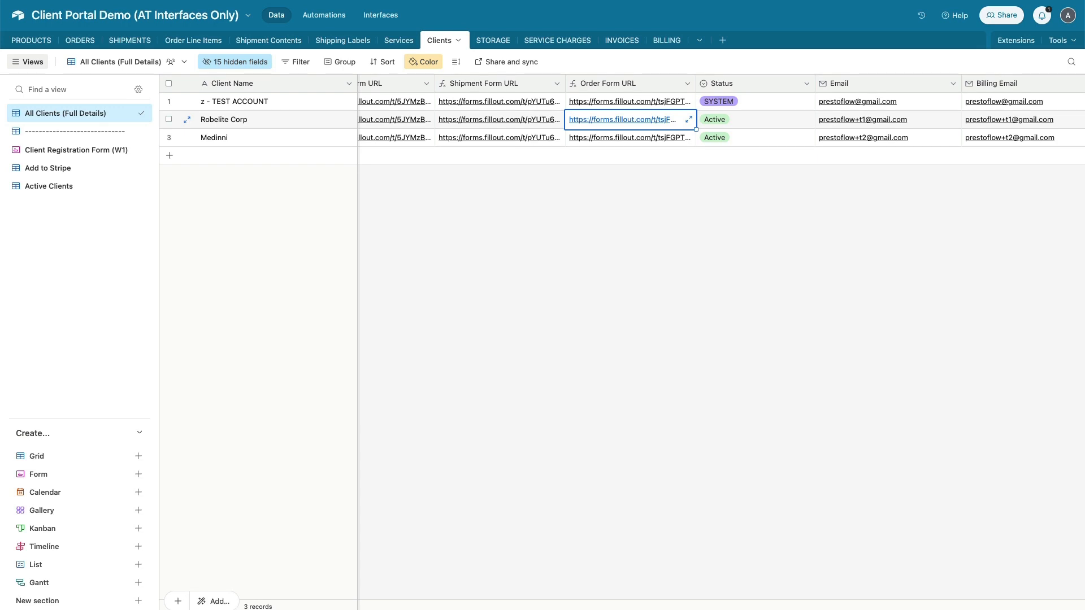
pyautogui.click(85, 0)
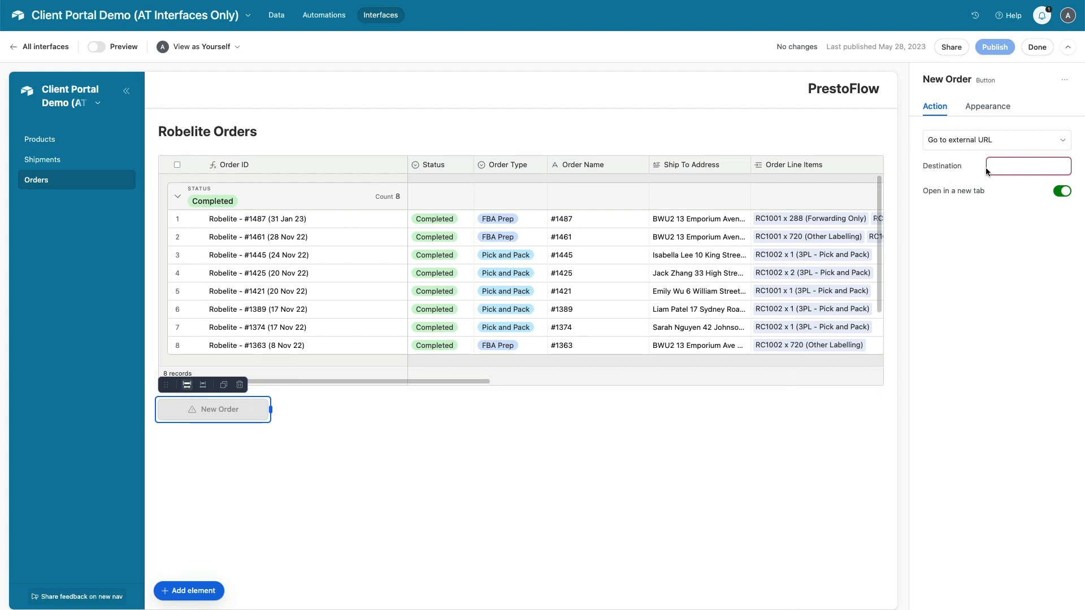
# Set the New Order button's destination to Robelite Corp's order form link and publish the Client Portal interface
pyautogui.click(1005, 166)
pyautogui.press('super+v')
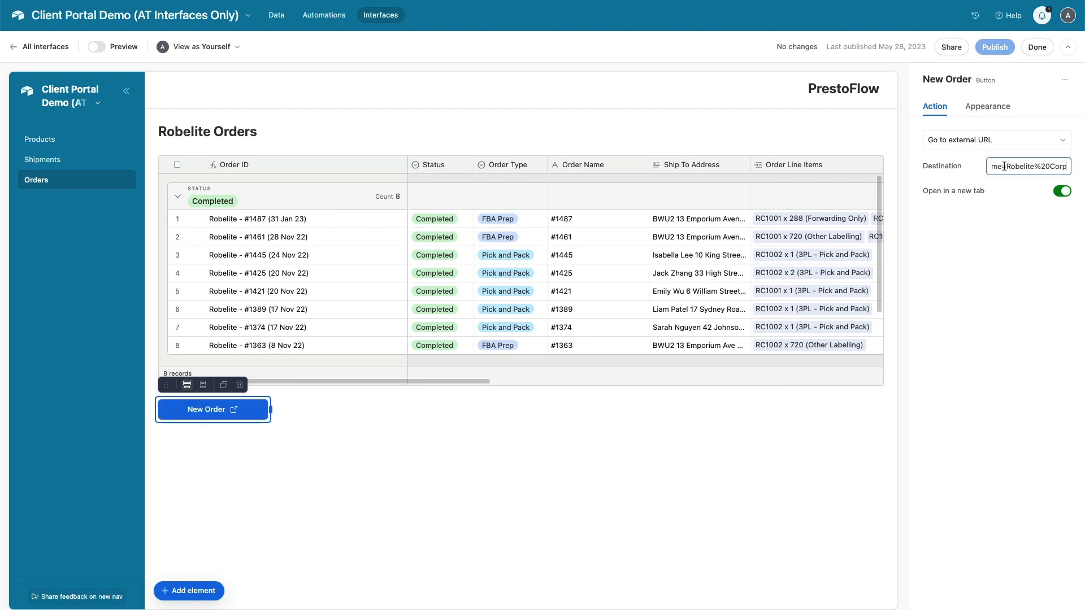
pyautogui.click(324, 459)
pyautogui.click(325, 462)
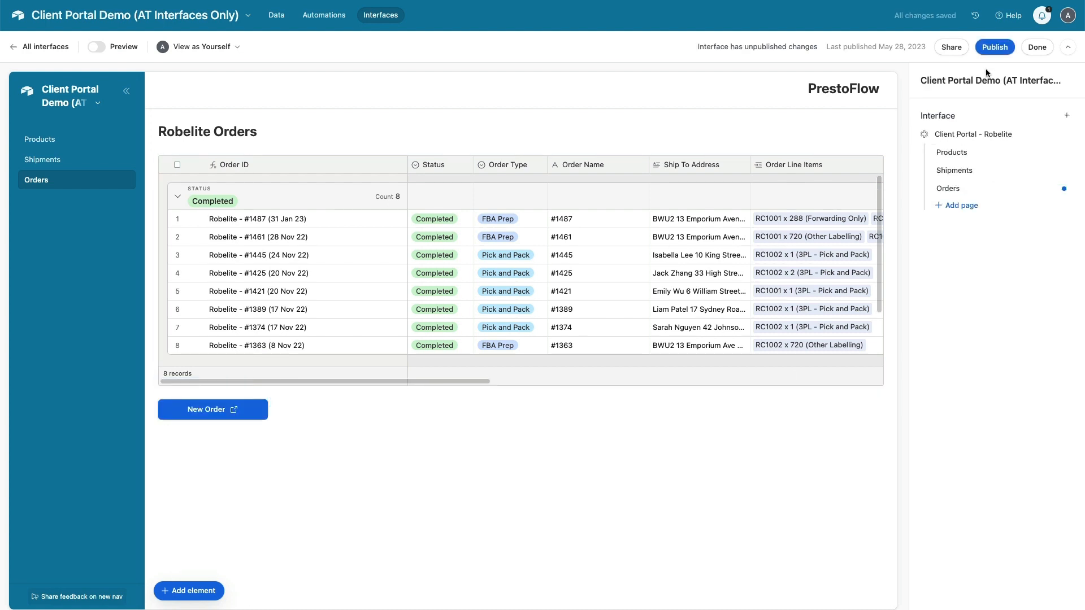
pyautogui.click(1002, 50)
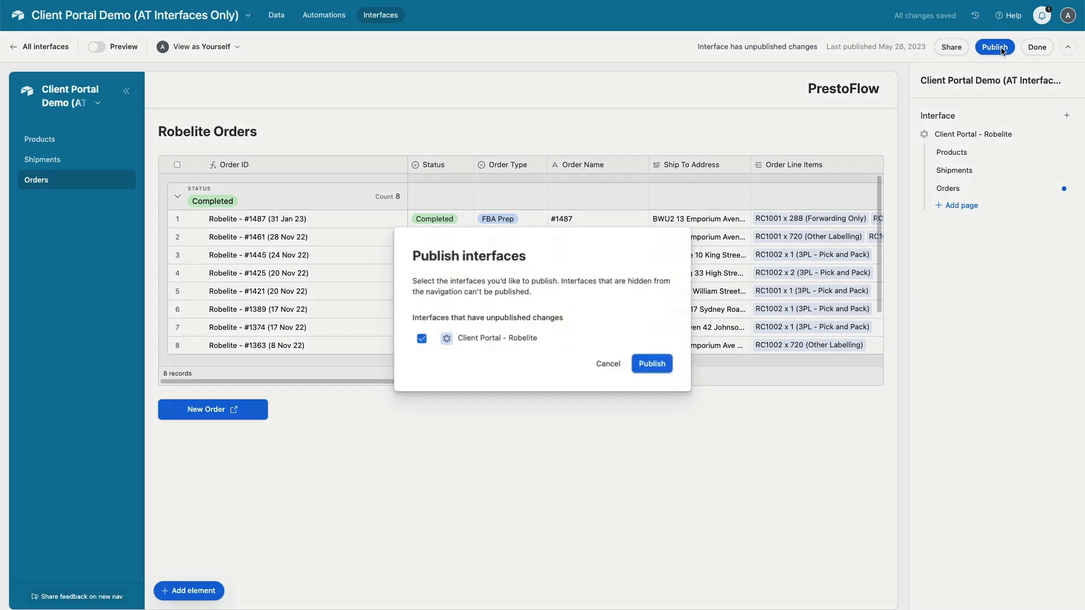
pyautogui.click(654, 365)
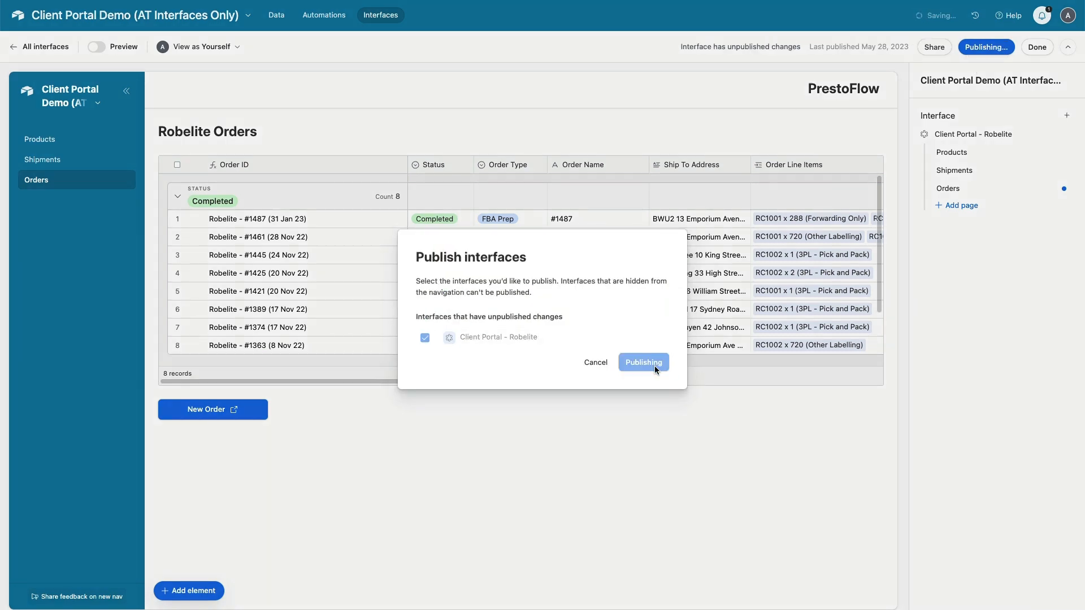
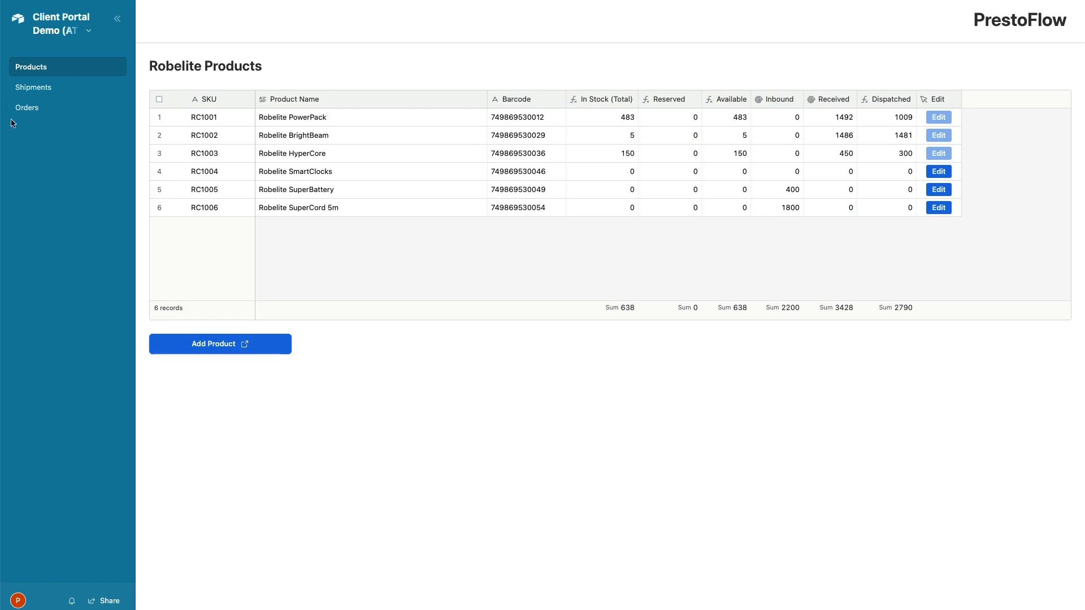
# Go to Robelite's Orders page in the client portal and launch the New Order form
pyautogui.click(28, 109)
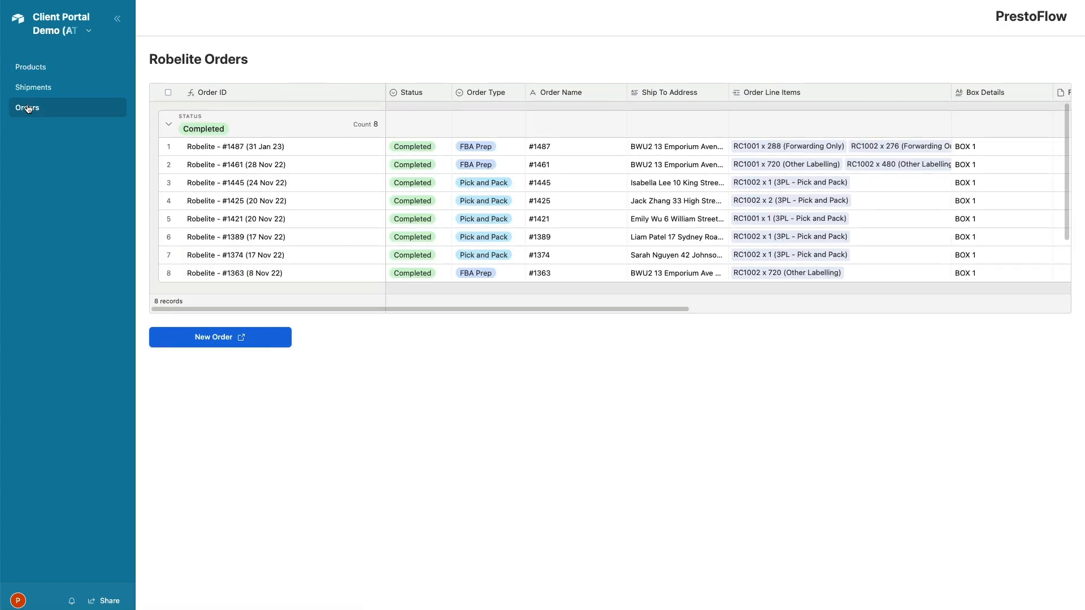
pyautogui.click(205, 339)
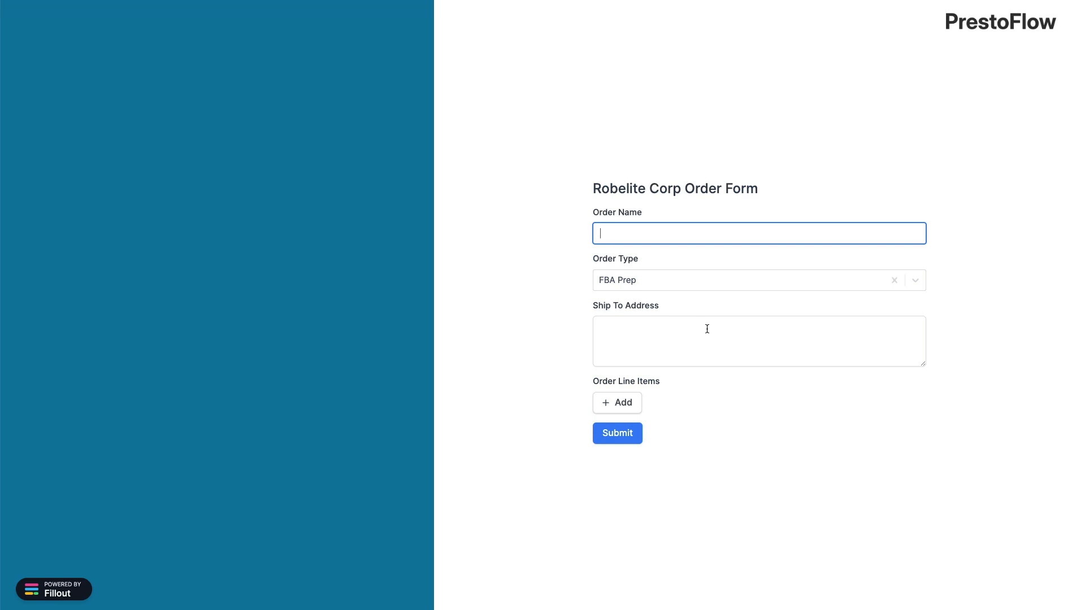
# Open a new order line item, browse the SKU choices, then close it without adding
pyautogui.click(619, 403)
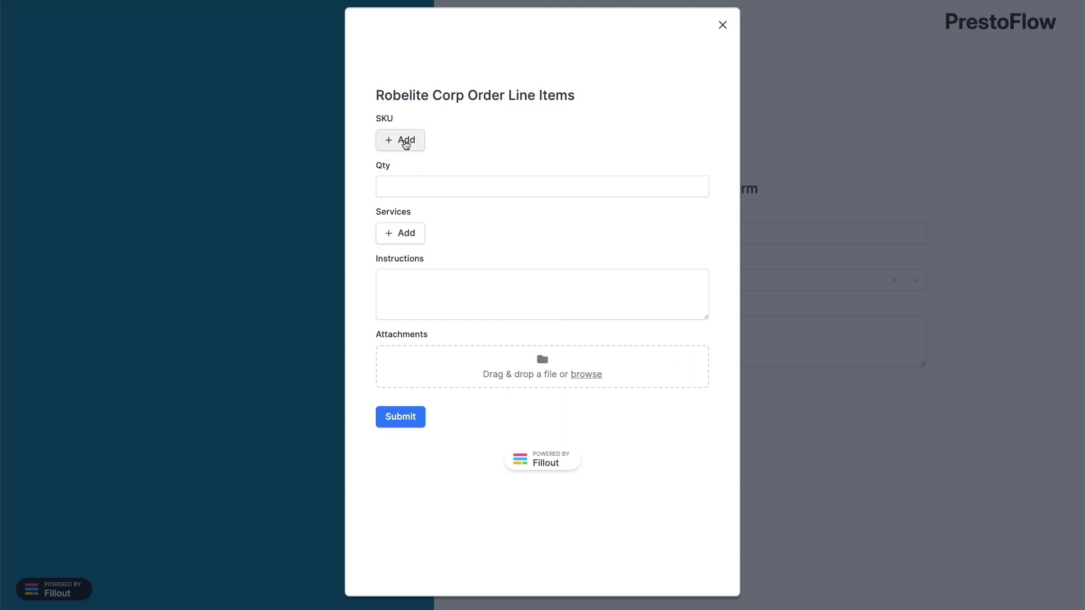
pyautogui.click(406, 145)
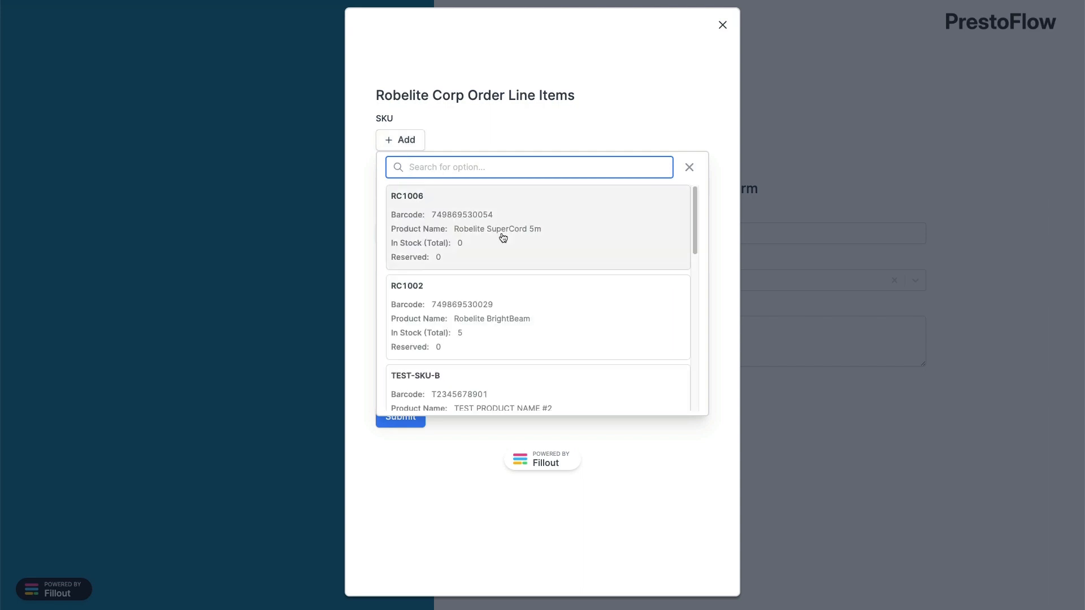
pyautogui.scroll(-3, 502, 236)
pyautogui.scroll(2, 503, 238)
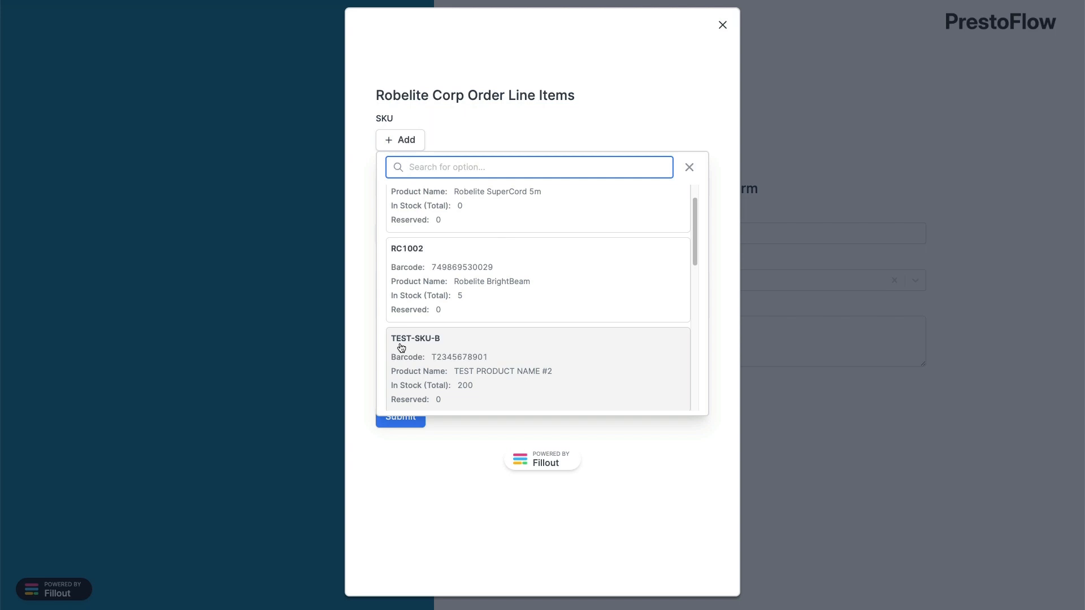
pyautogui.scroll(-2, 459, 323)
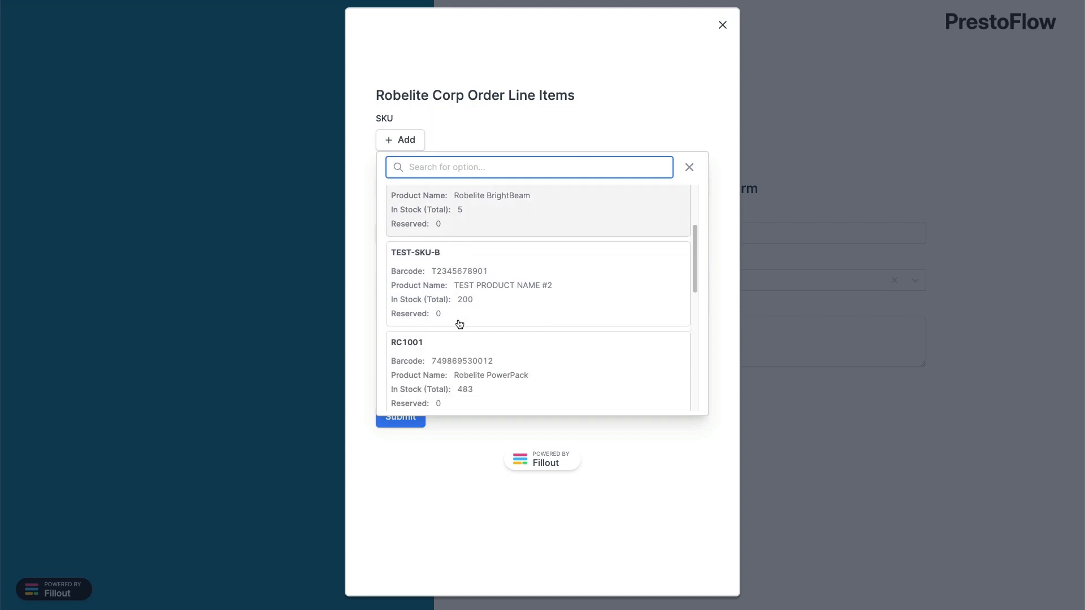
pyautogui.click(723, 26)
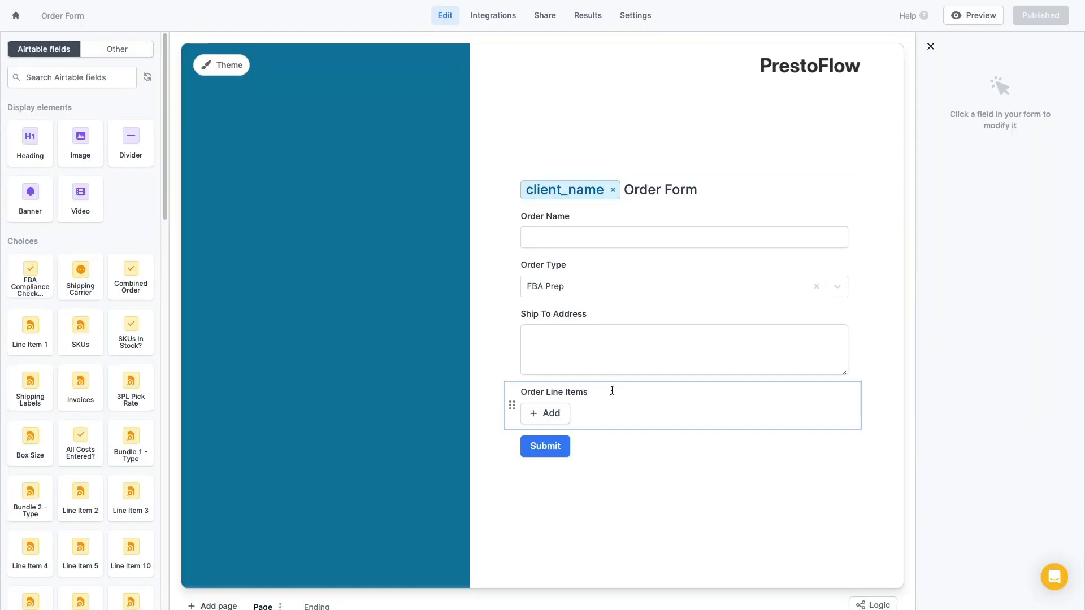
# Inspect the line-items form's SKU filter: recordID (from Client) equals cliendId
pyautogui.click(653, 412)
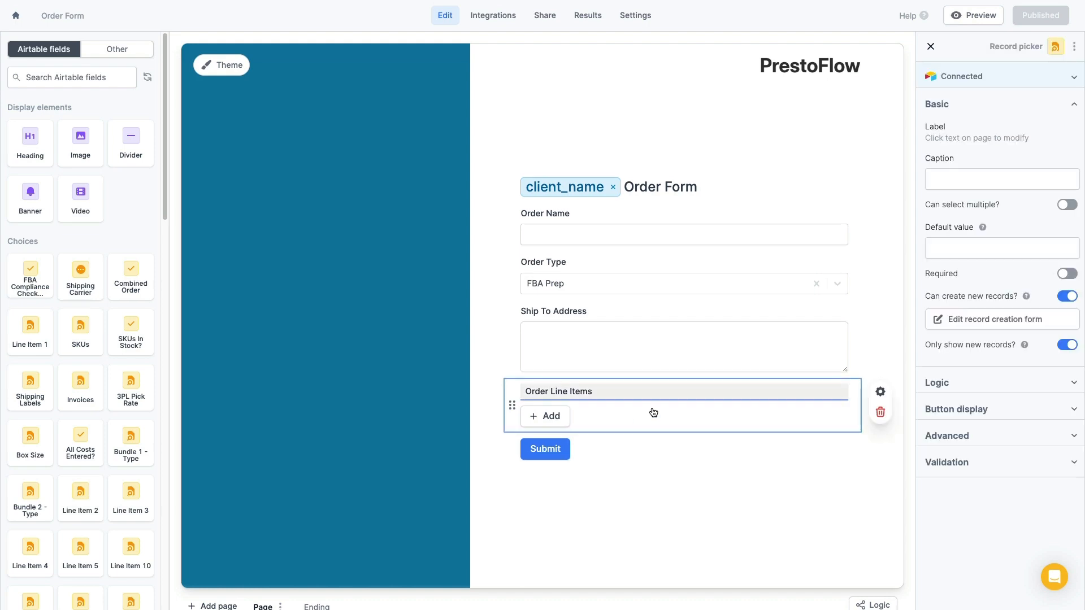
pyautogui.click(1007, 322)
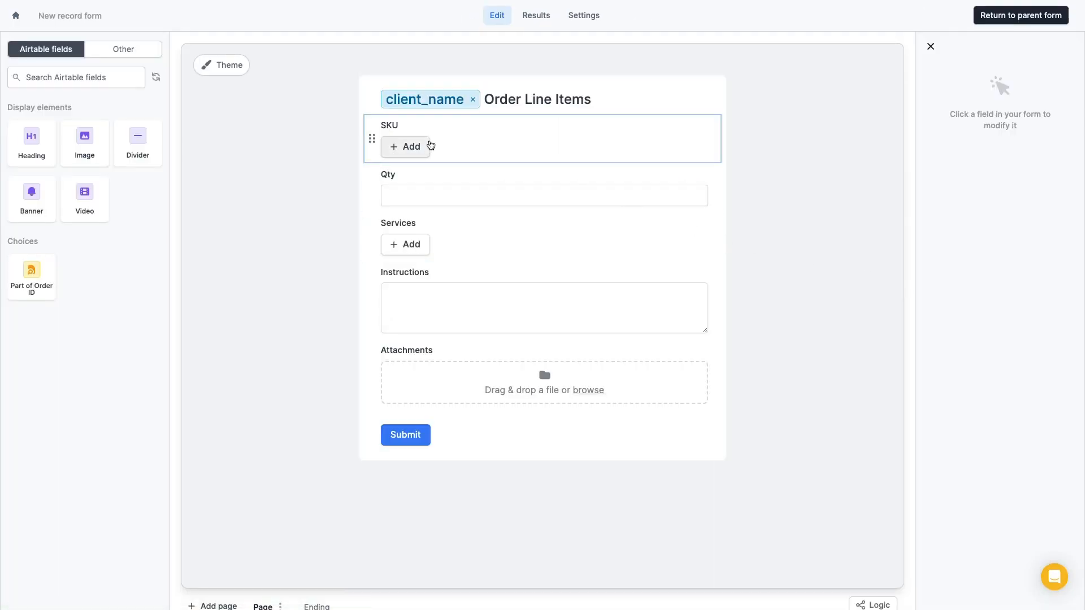
pyautogui.click(447, 139)
pyautogui.scroll(-2, 1027, 422)
pyautogui.click(976, 476)
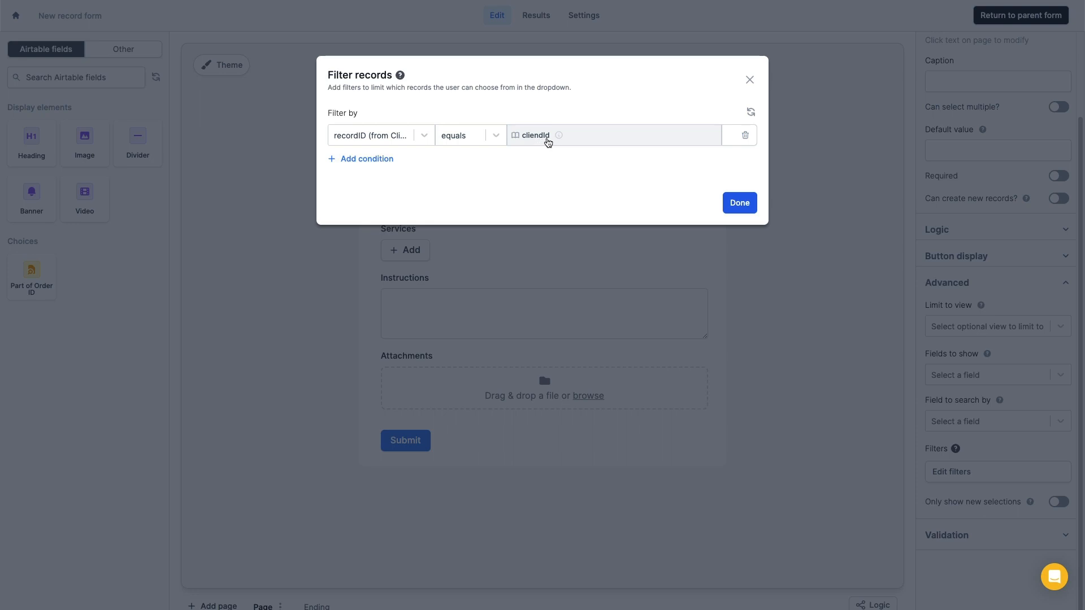
pyautogui.click(740, 203)
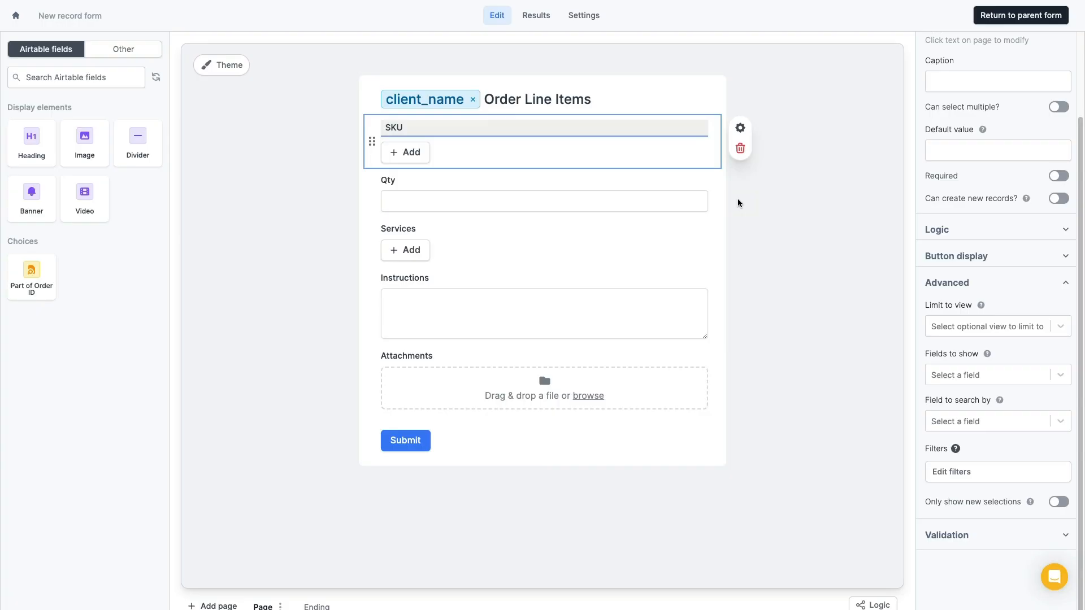
# Add a clientId URL parameter to the line-items form and delete the misspelled cliendId
pyautogui.click(585, 19)
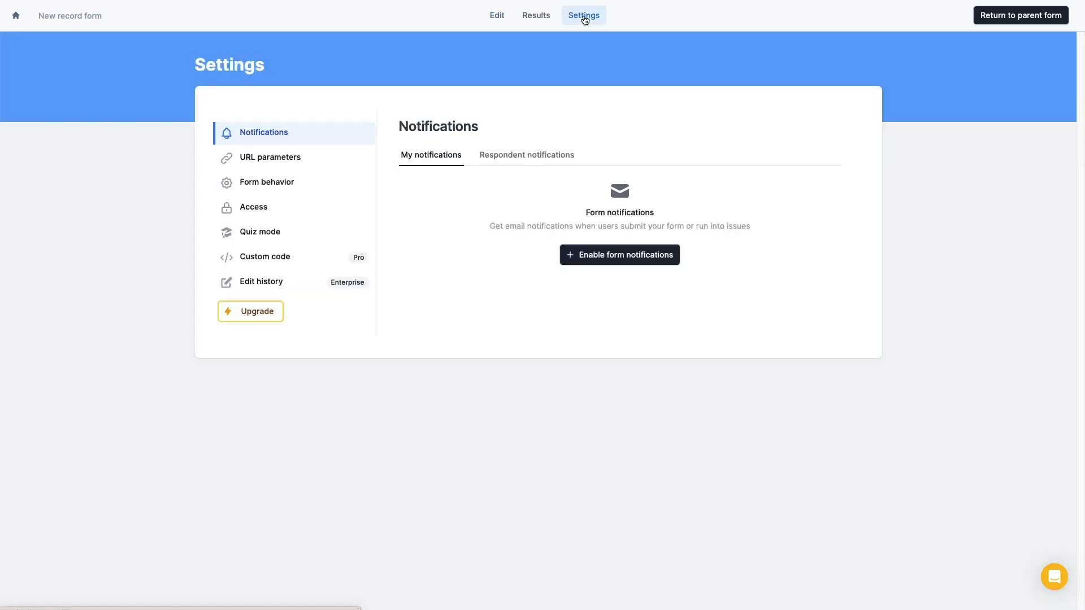
pyautogui.click(290, 158)
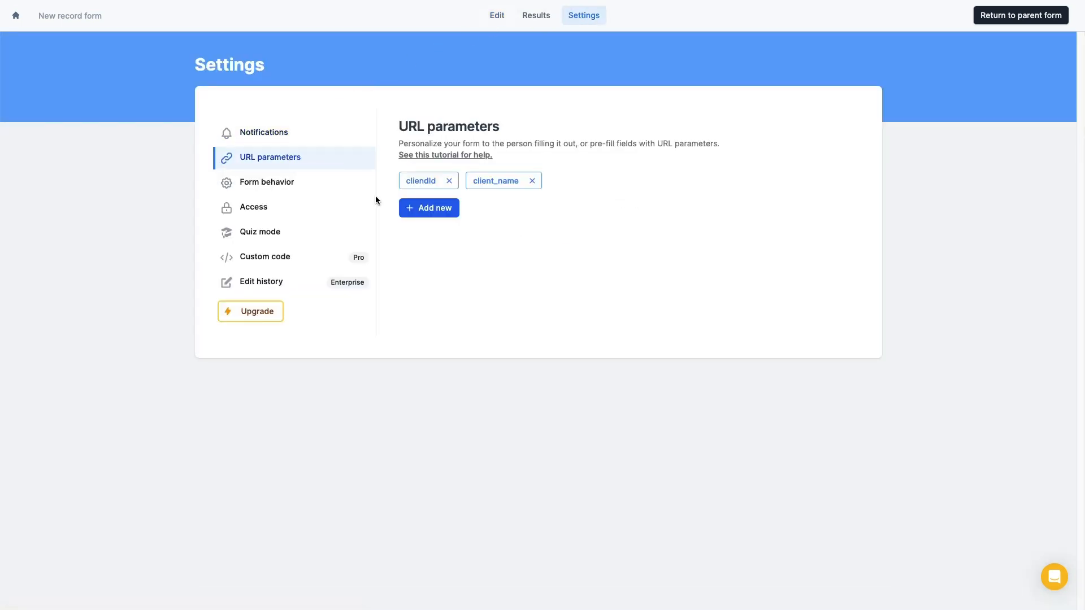
pyautogui.click(443, 208)
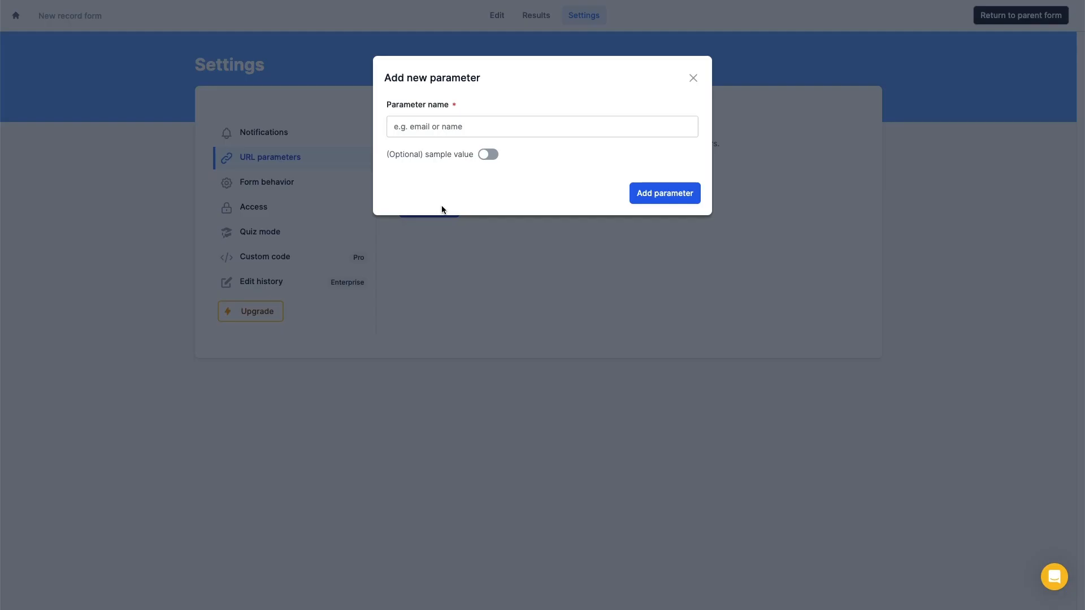
pyautogui.click(529, 124)
pyautogui.write('clientId')
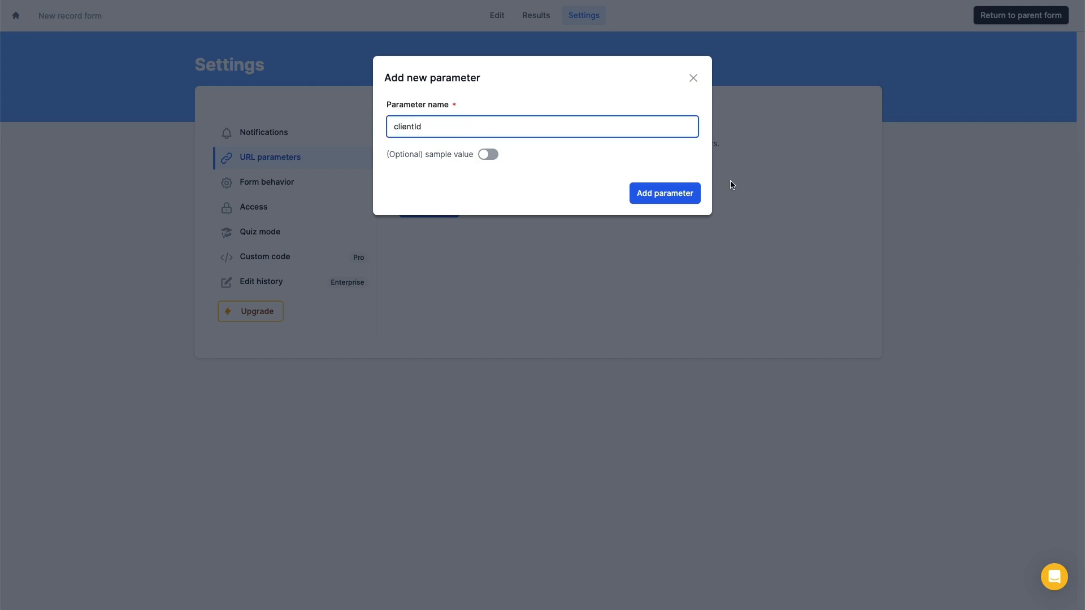
pyautogui.click(670, 196)
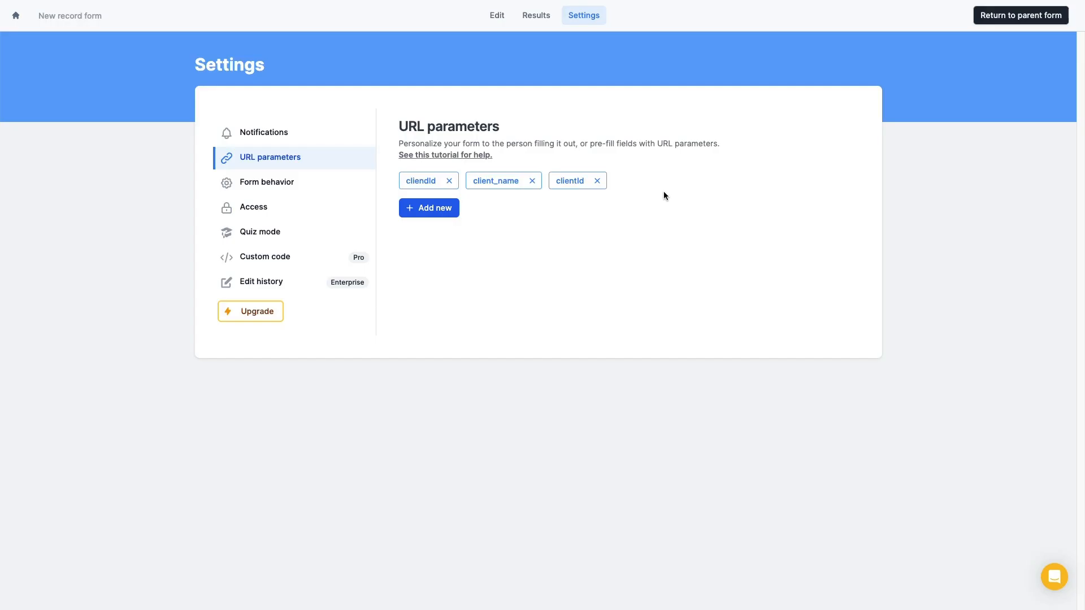
pyautogui.click(451, 181)
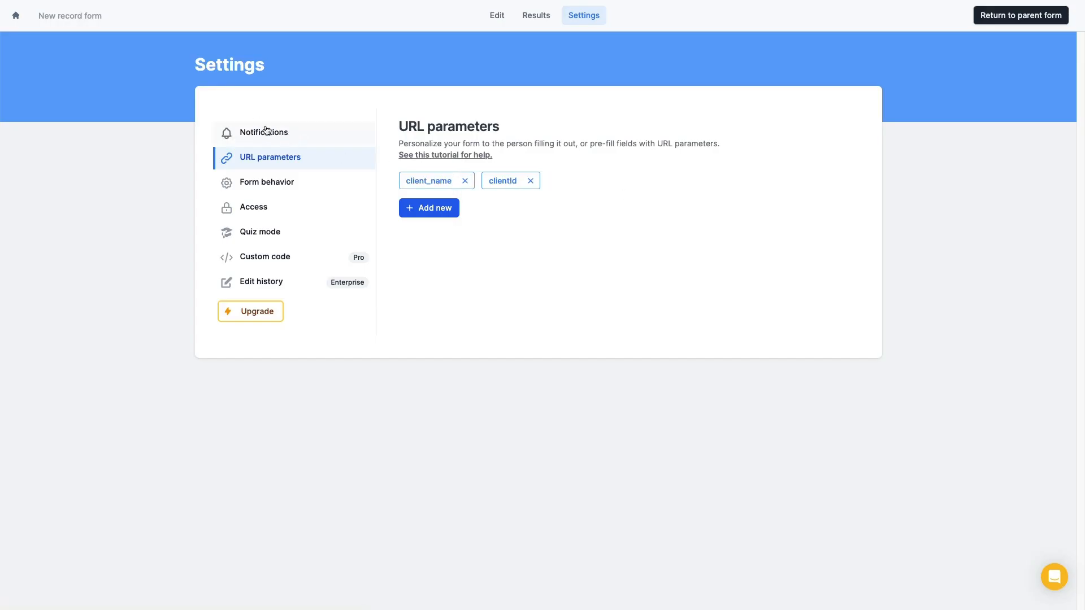
pyautogui.click(493, 16)
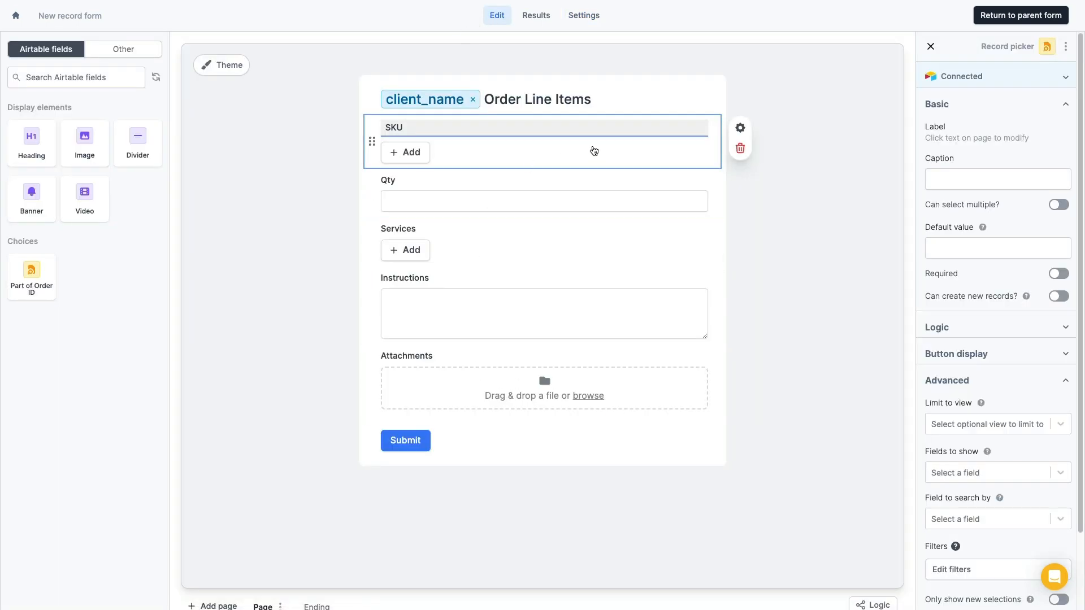
# Filter SKUs by recordID (from Client) equal to the clientId URL parameter, then return to the parent form
pyautogui.scroll(-2, 979, 483)
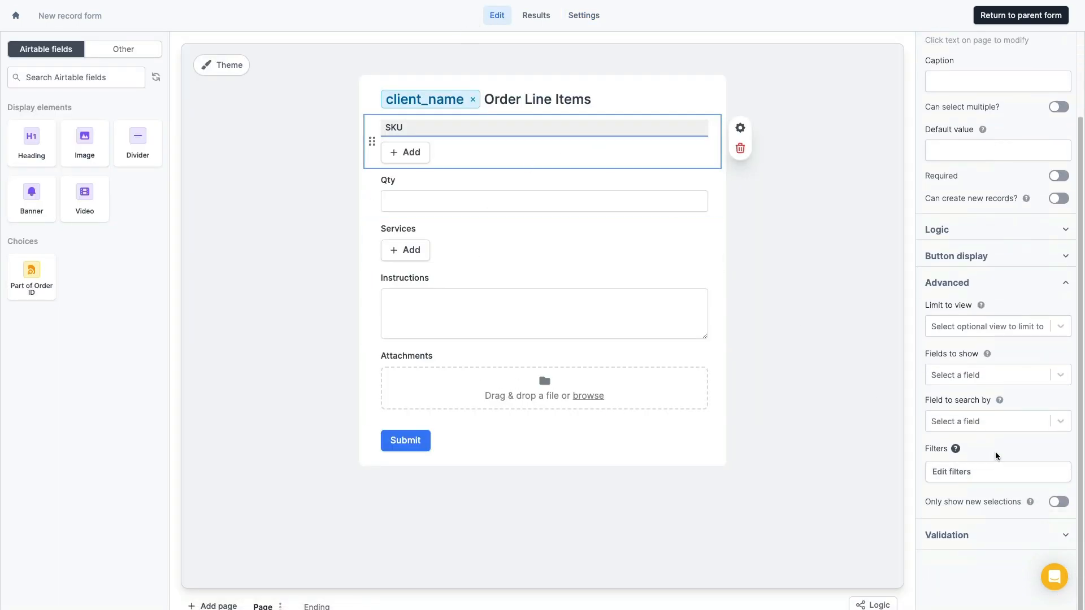
pyautogui.click(997, 480)
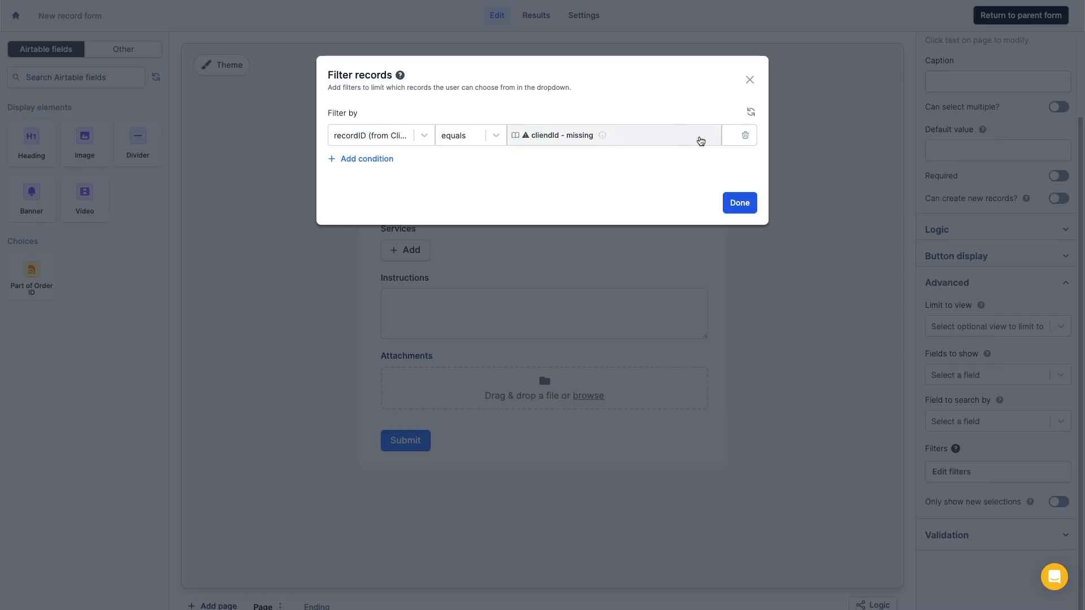
pyautogui.click(620, 136)
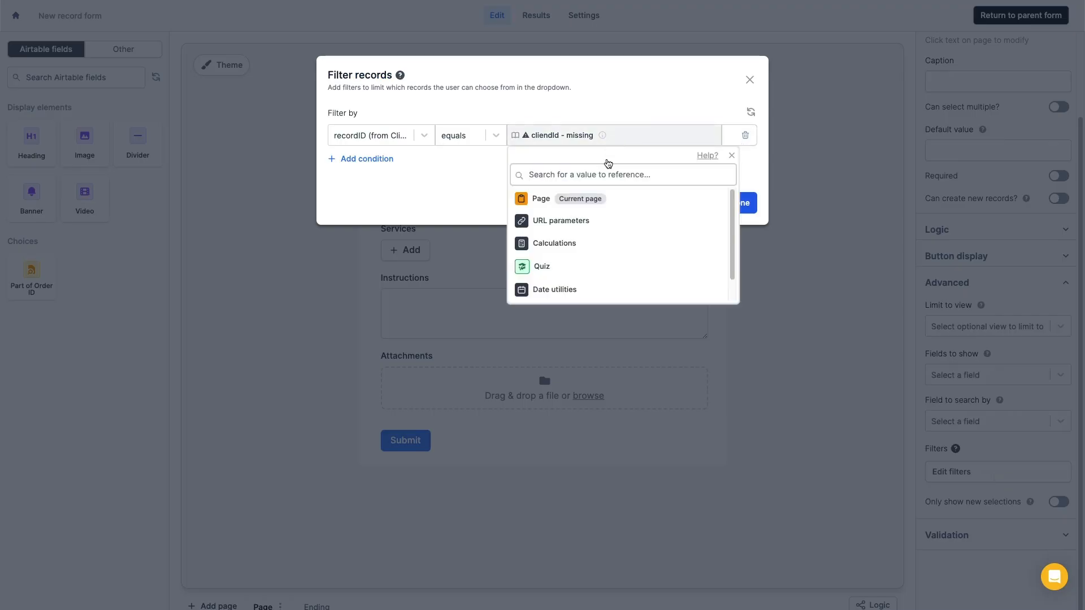
pyautogui.click(695, 222)
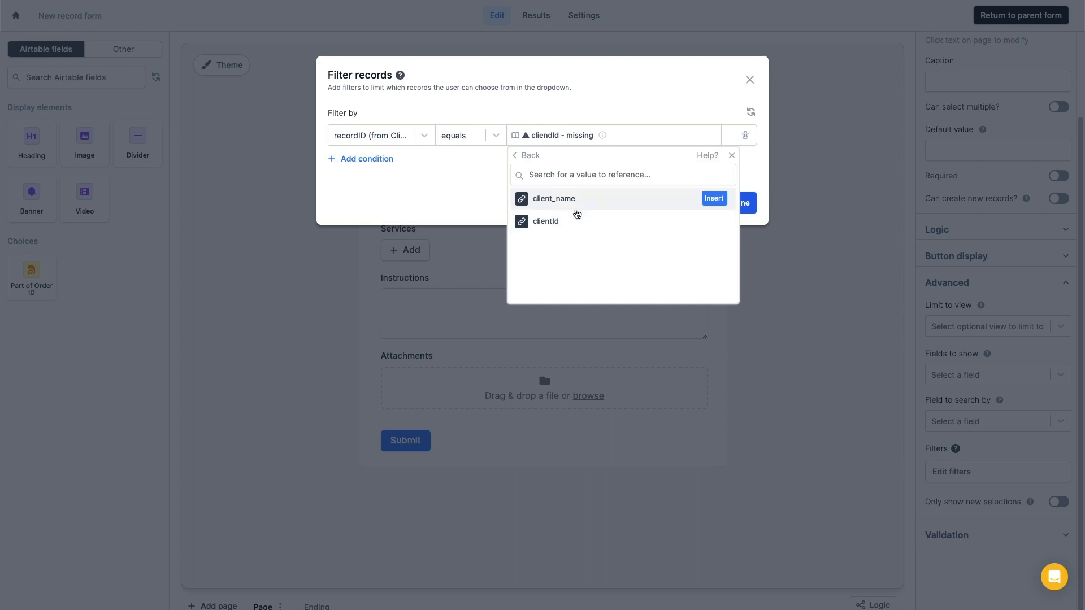
pyautogui.click(567, 224)
pyautogui.click(733, 204)
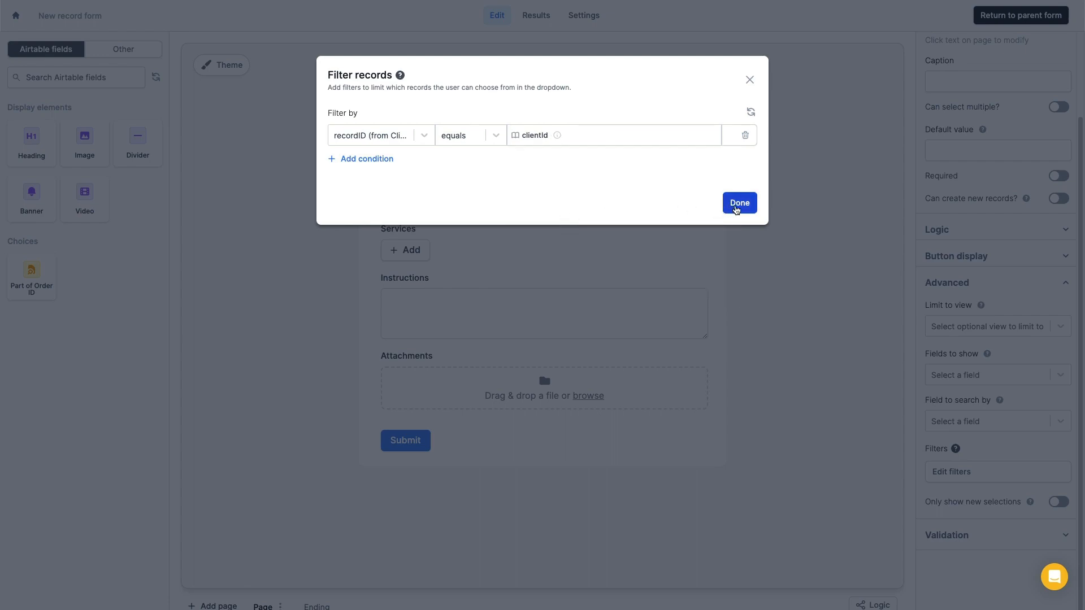
pyautogui.click(1020, 17)
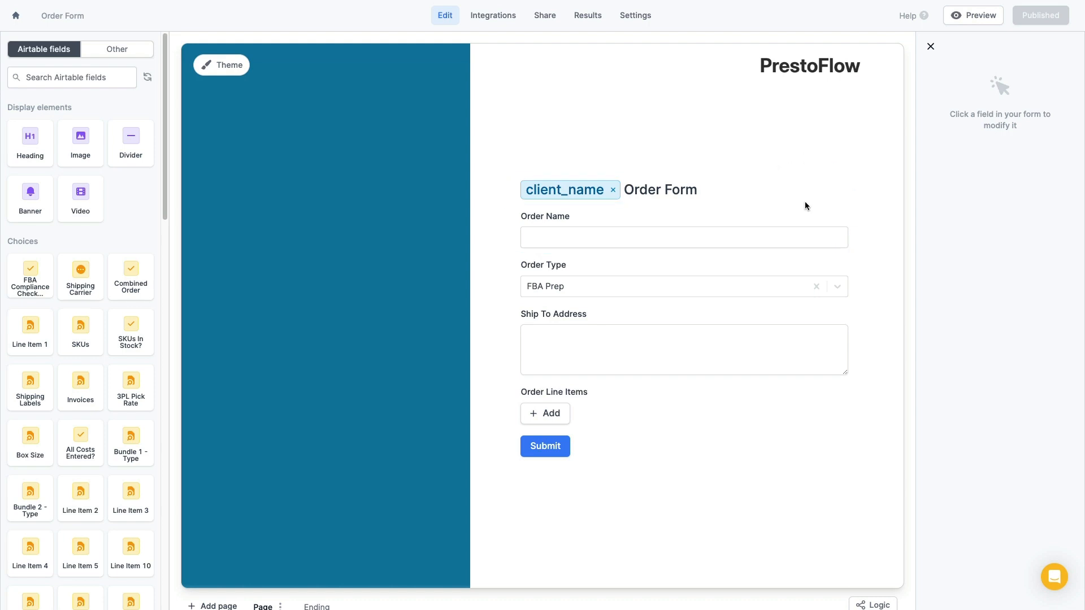
# Launch a fresh Robelite order form from the client portal's Orders page
pyautogui.hotkey('ctrl', 'Tab')
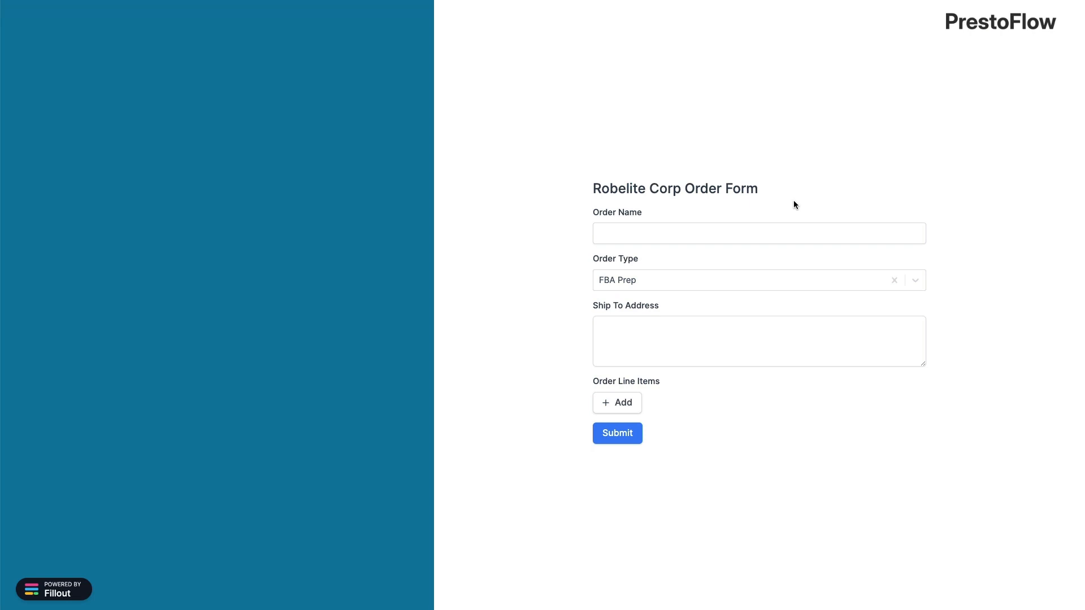
pyautogui.hotkey('ctrl', 'Tab')
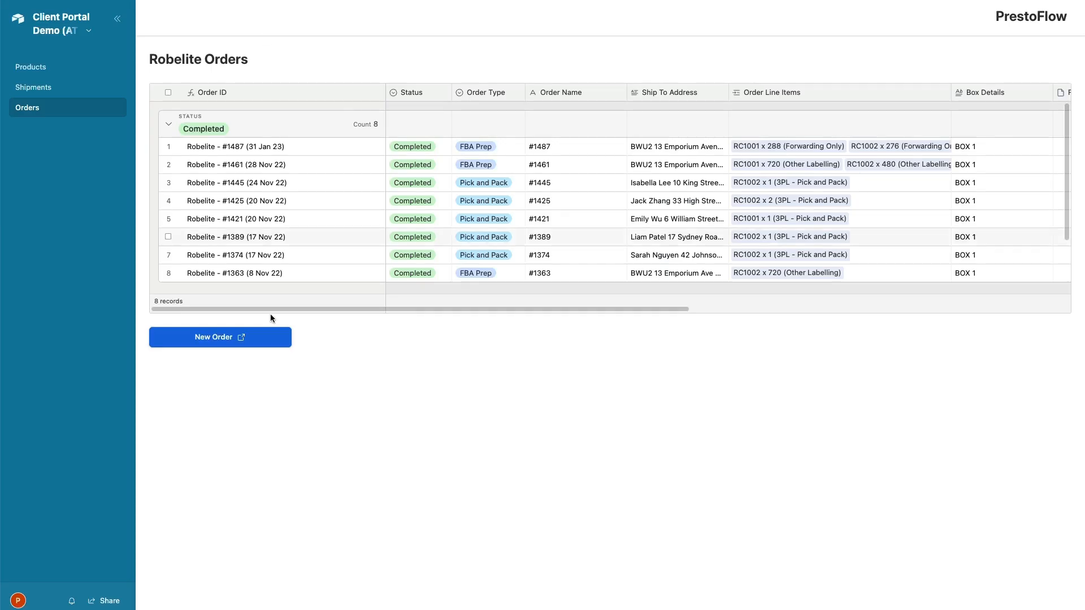
pyautogui.click(236, 337)
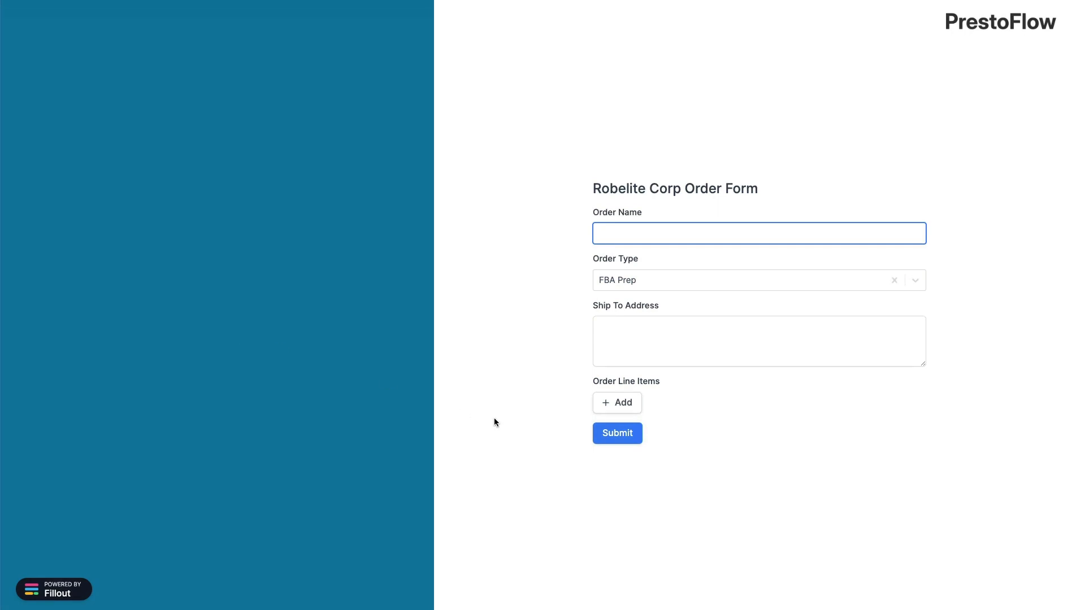
# Open a new line item and confirm the SKU list now shows RC1001–RC1006
pyautogui.click(633, 405)
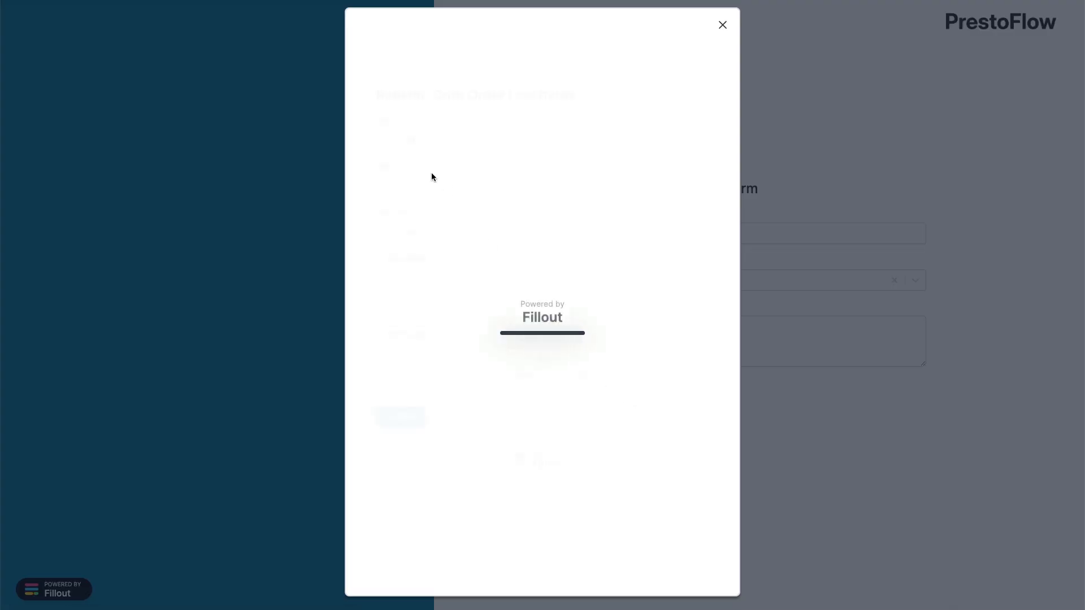
pyautogui.click(405, 143)
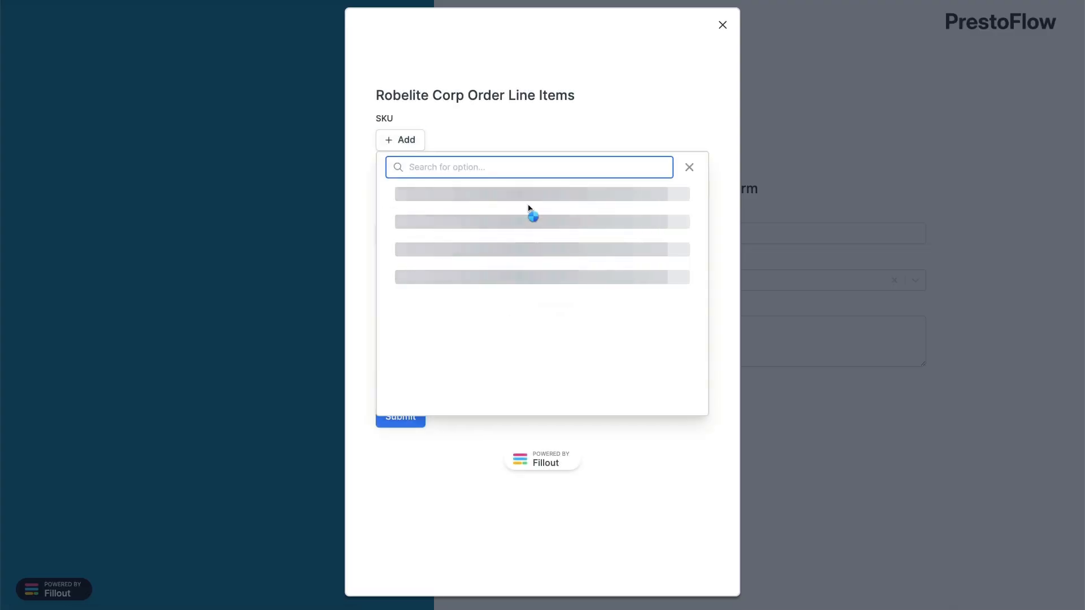
pyautogui.scroll(-5, 531, 211)
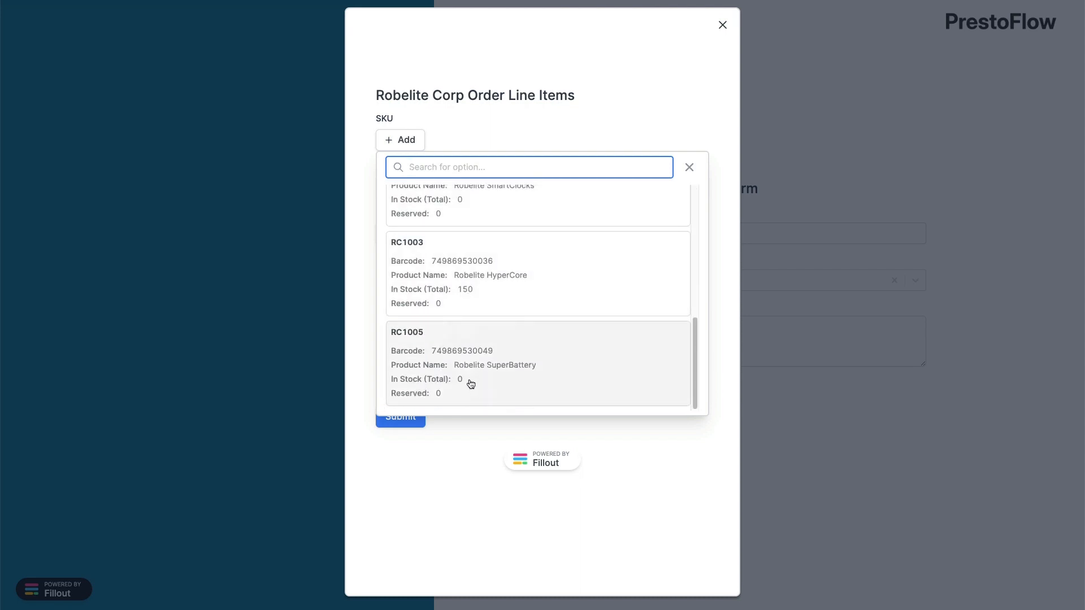
pyautogui.scroll(5, 478, 375)
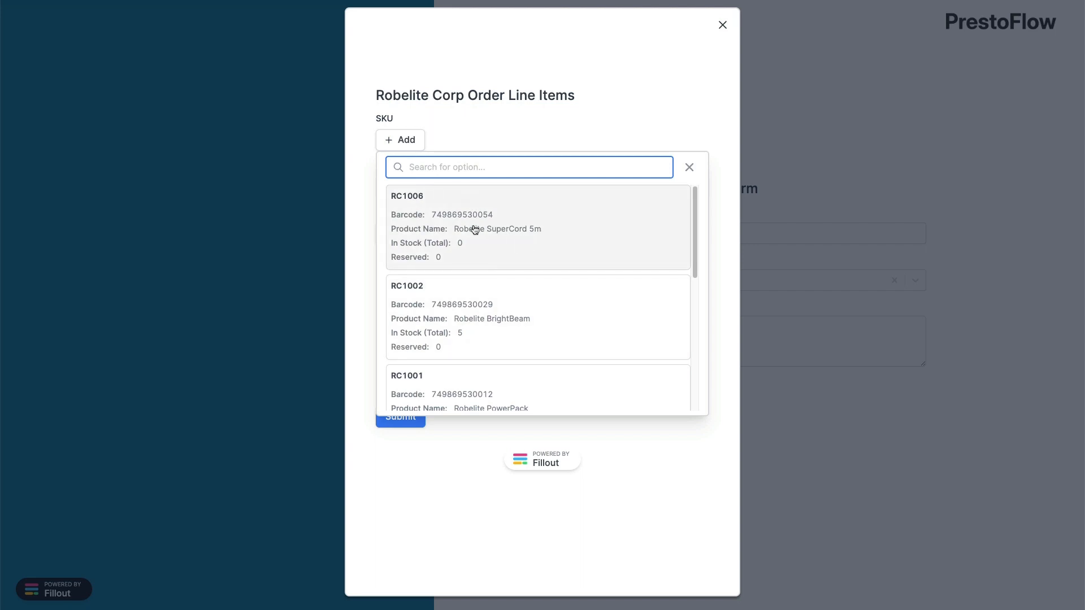
pyautogui.click(368, 220)
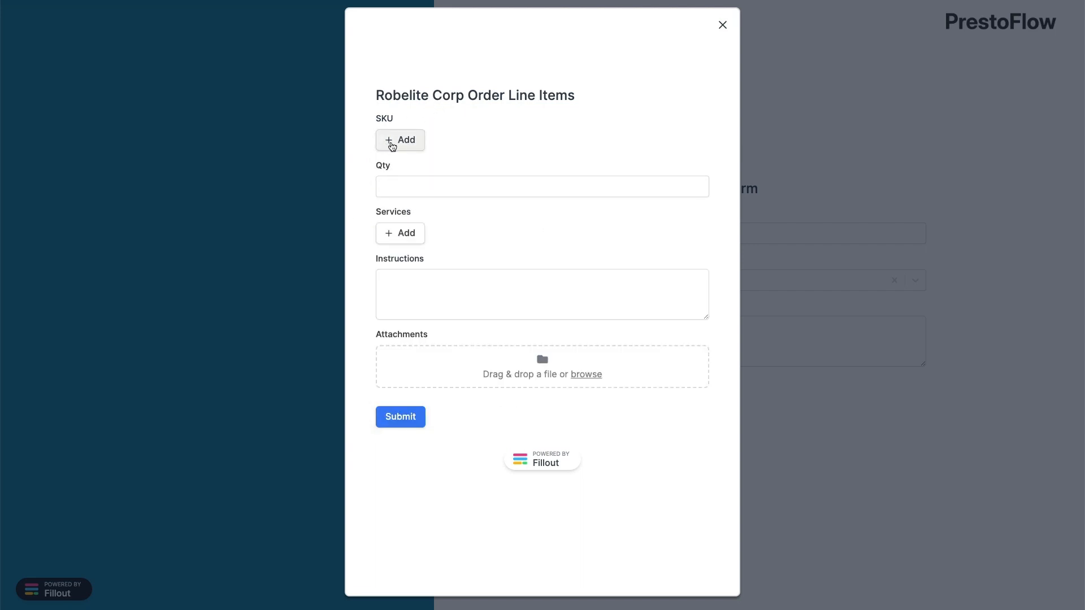
# Close the line-item form and name the order 'TEST Order'
pyautogui.click(723, 25)
pyautogui.click(643, 228)
pyautogui.write('TEST ')
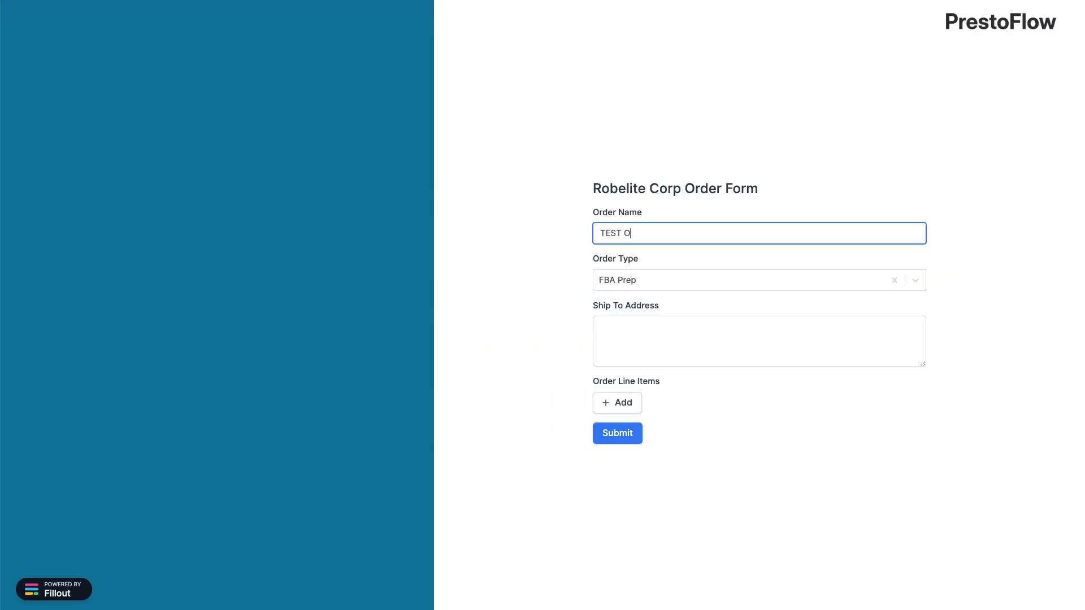
pyautogui.write('Order')
pyautogui.click(631, 332)
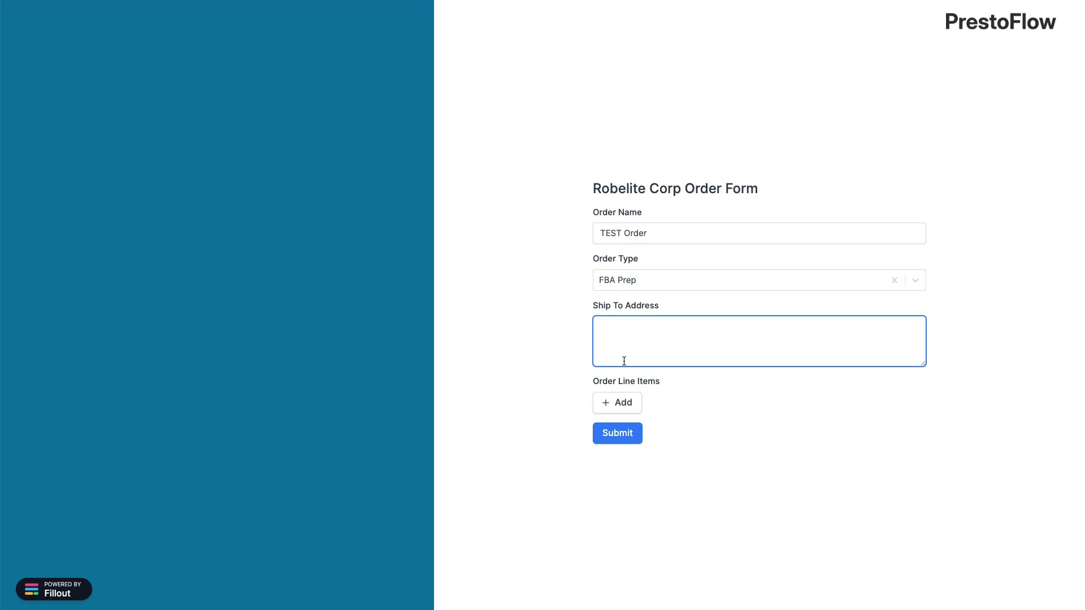
# Add and submit a line item of 100 × RC1006 with Poly Bagging service
pyautogui.click(610, 404)
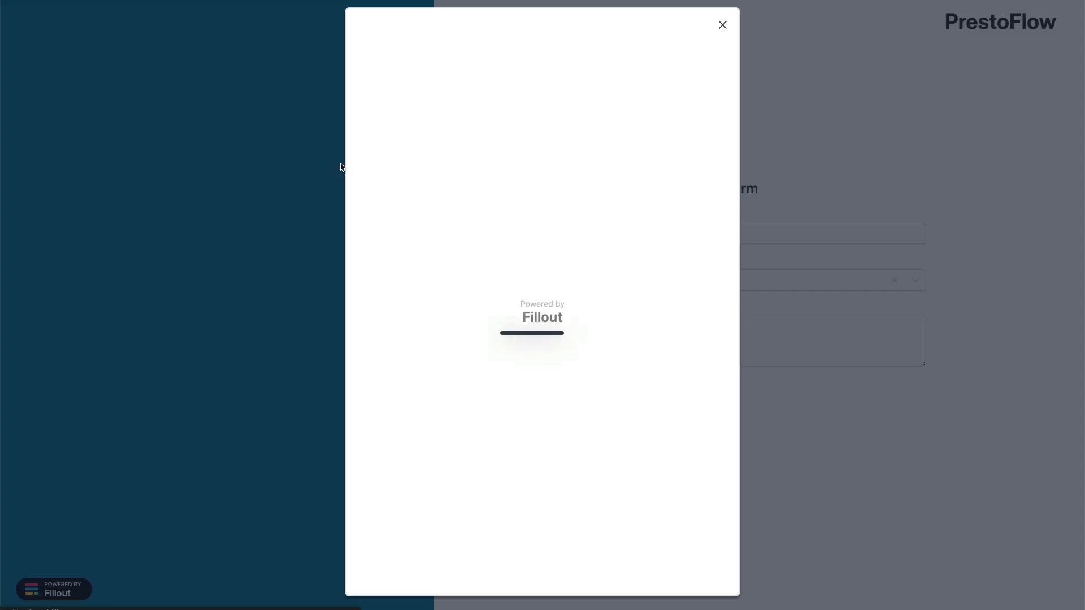
pyautogui.click(401, 144)
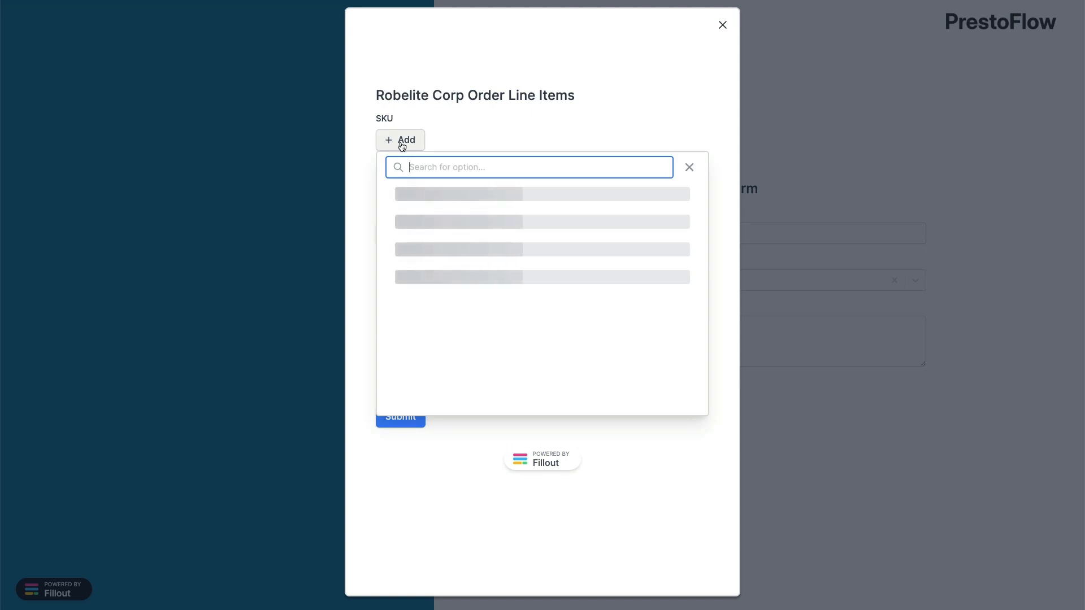
pyautogui.click(442, 201)
pyautogui.click(432, 211)
pyautogui.write('100')
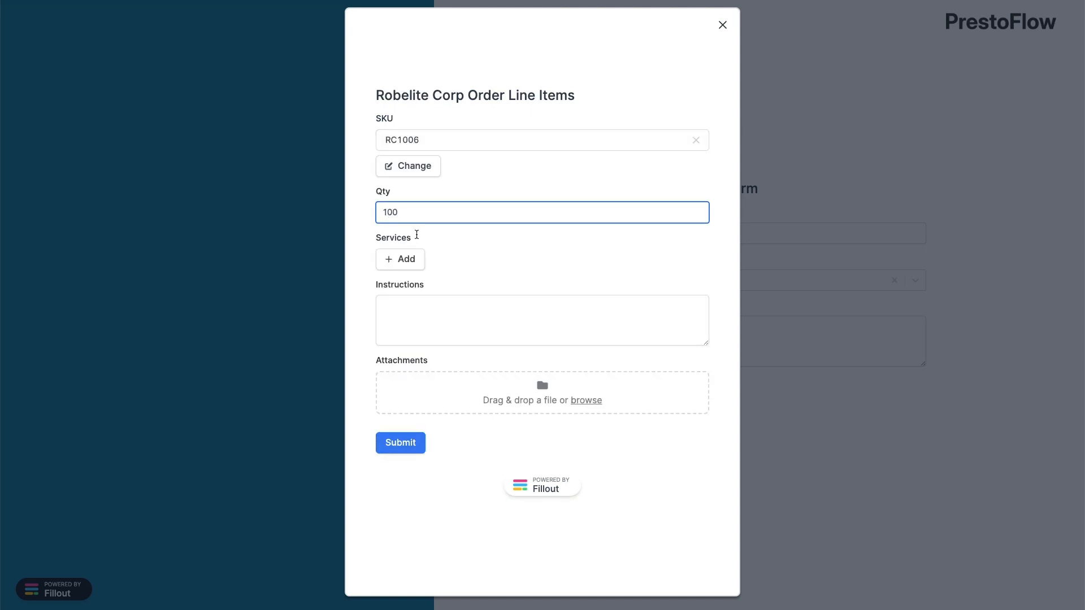
pyautogui.click(405, 261)
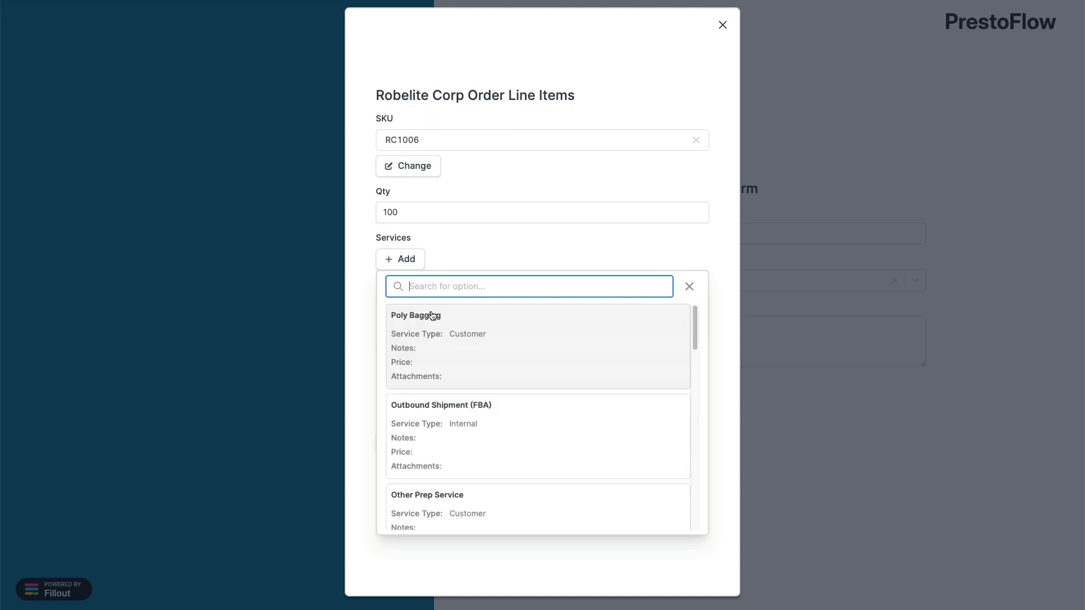
pyautogui.click(432, 327)
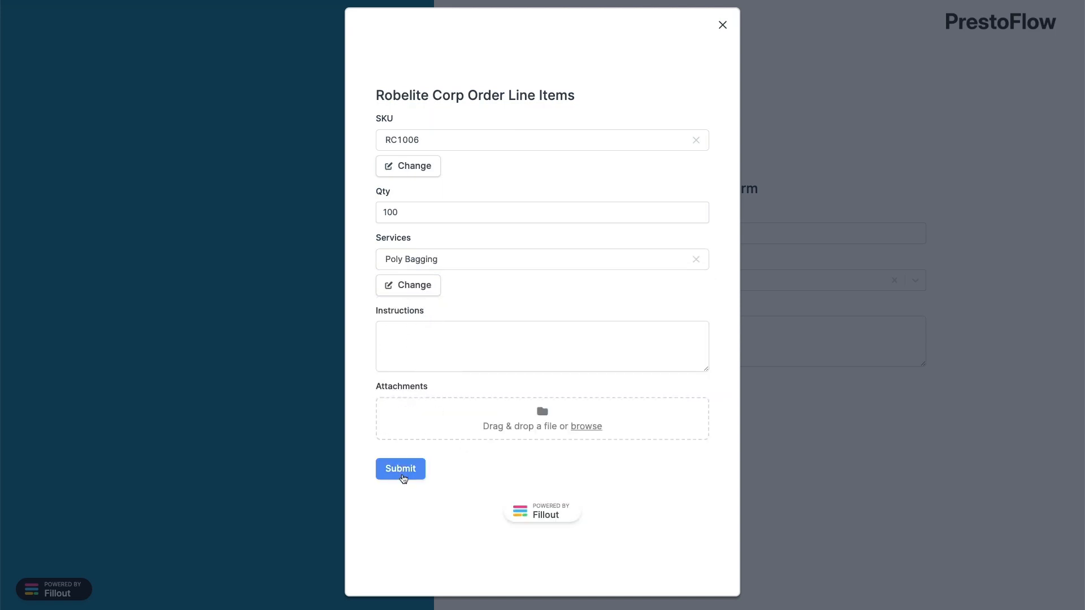
pyautogui.click(404, 478)
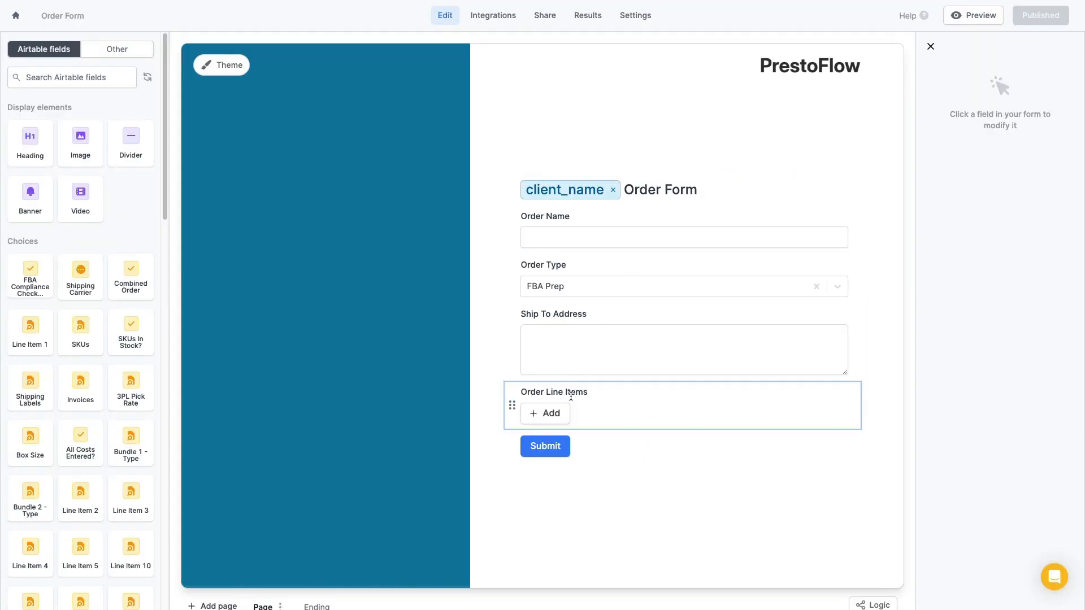
# Turn on 'Can select multiple?' for the Order Line Items record picker
pyautogui.click(571, 394)
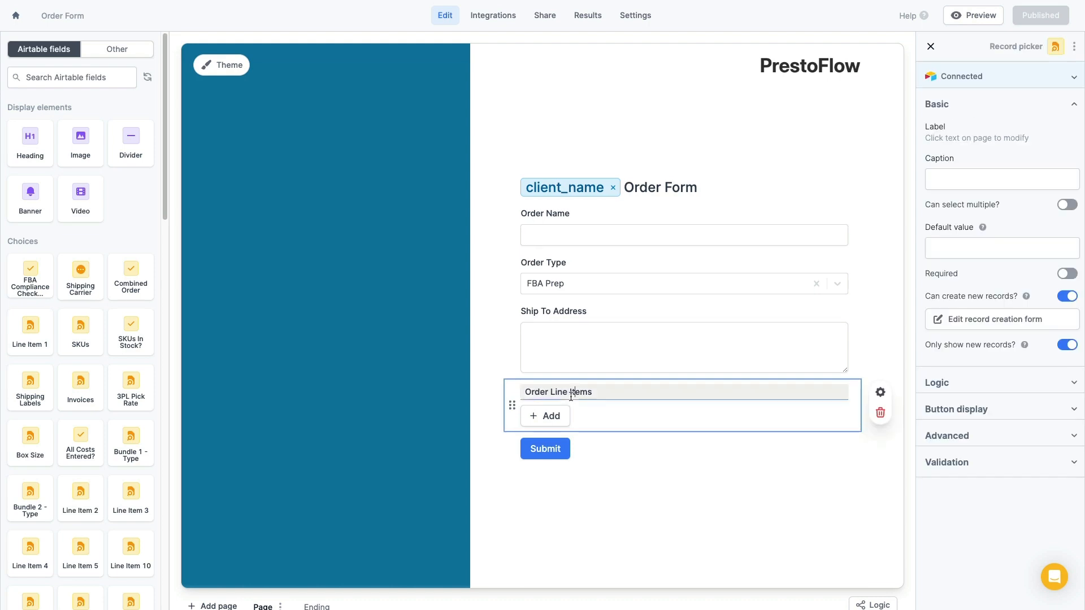
pyautogui.click(1068, 205)
pyautogui.click(905, 130)
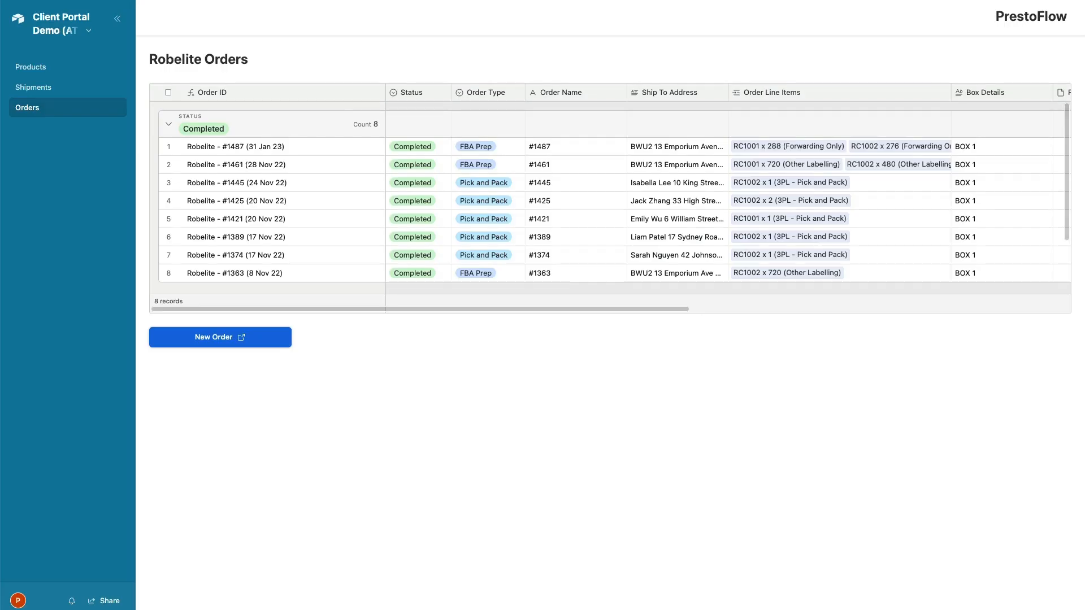
# Reopen the New Order form from the Robelite Orders page to see the TEST Order draft
pyautogui.click(204, 340)
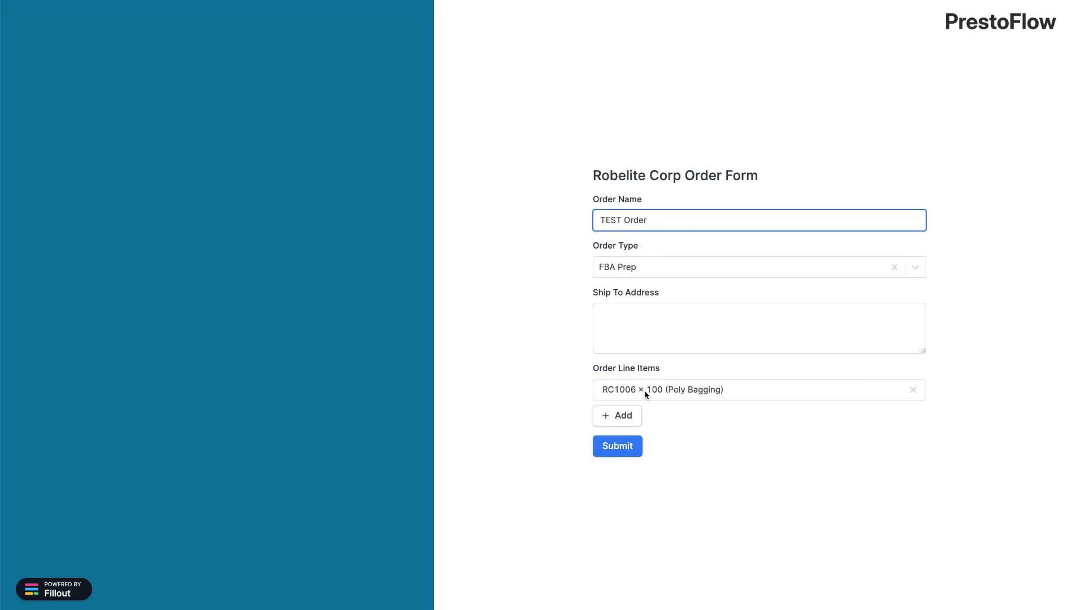
# Add a 200 × RC1001 Outbound Shipment (FBA) line item and submit TEST Order
pyautogui.click(623, 424)
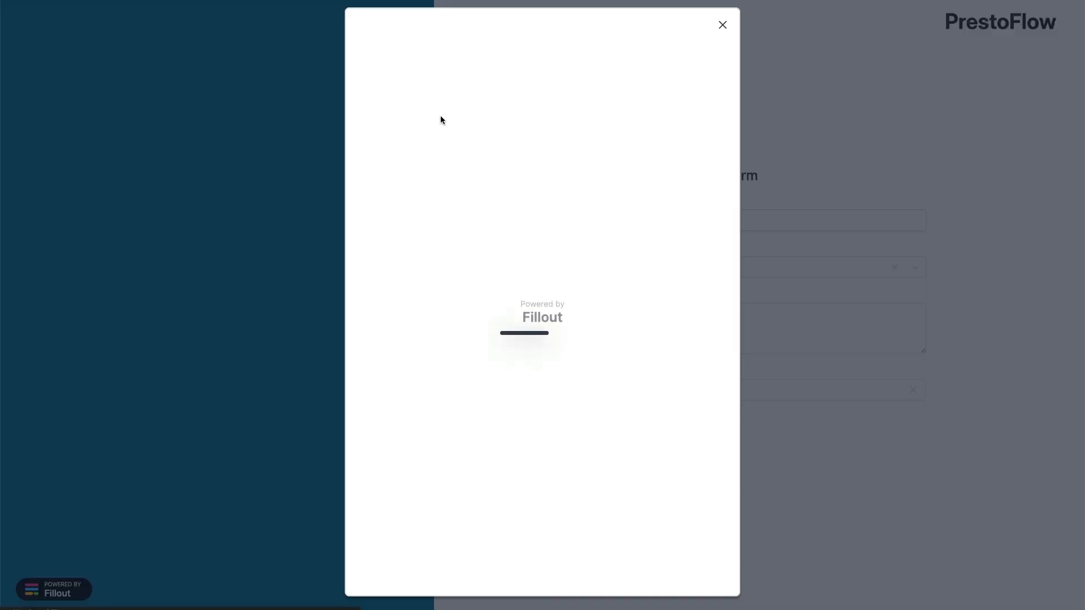
pyautogui.click(404, 140)
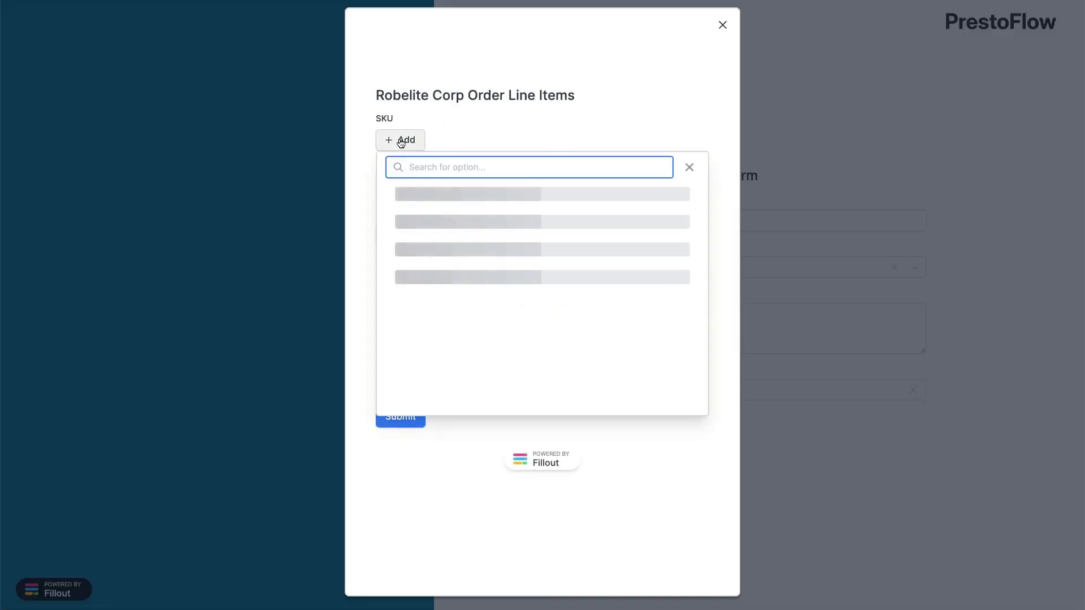
pyautogui.click(442, 389)
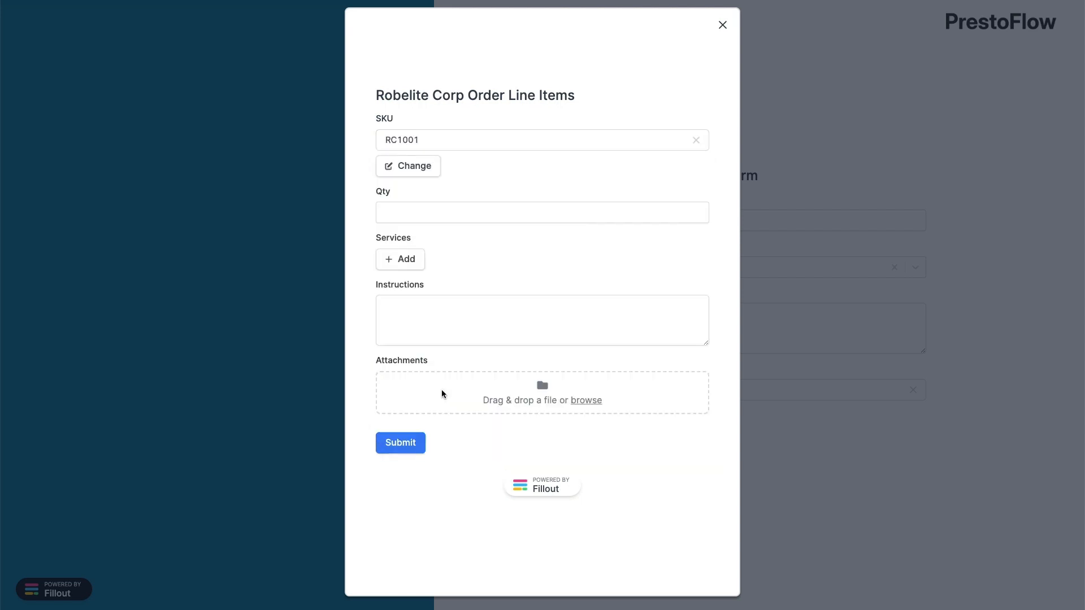
pyautogui.click(509, 215)
pyautogui.write('200')
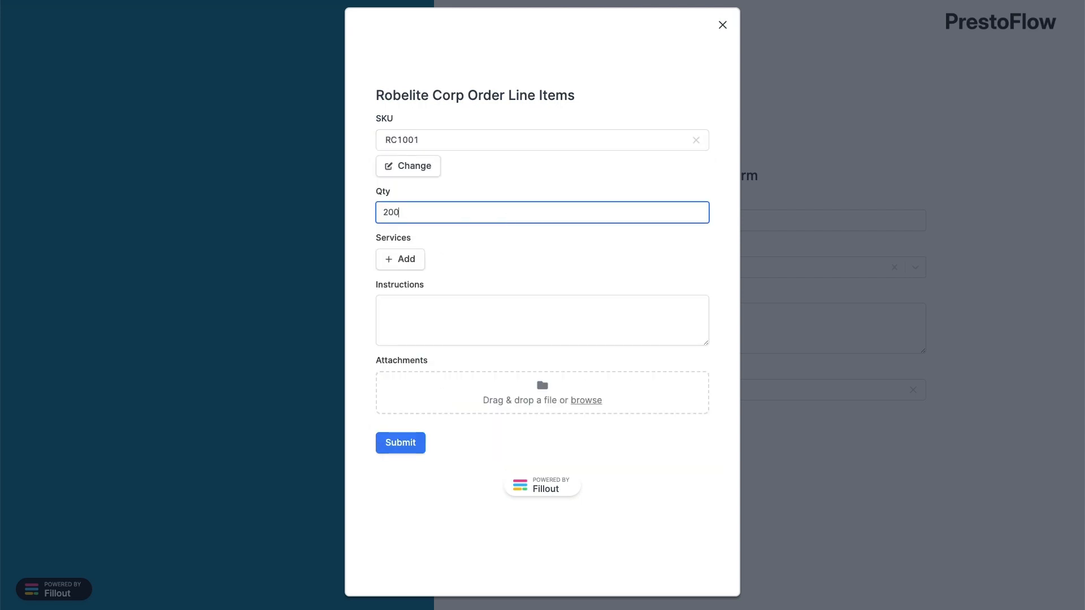
pyautogui.click(405, 259)
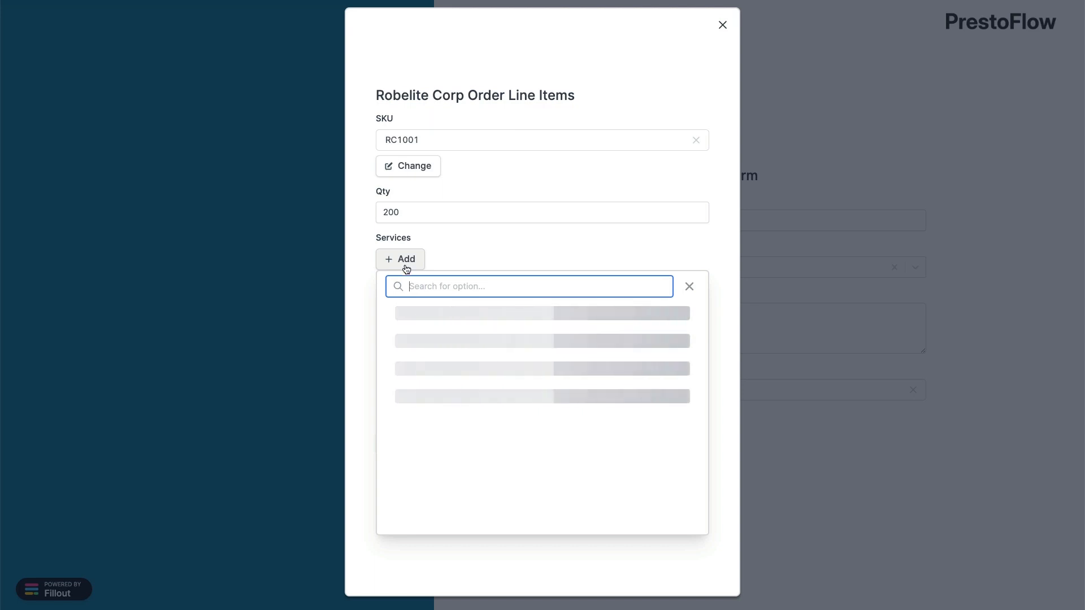
pyautogui.click(446, 430)
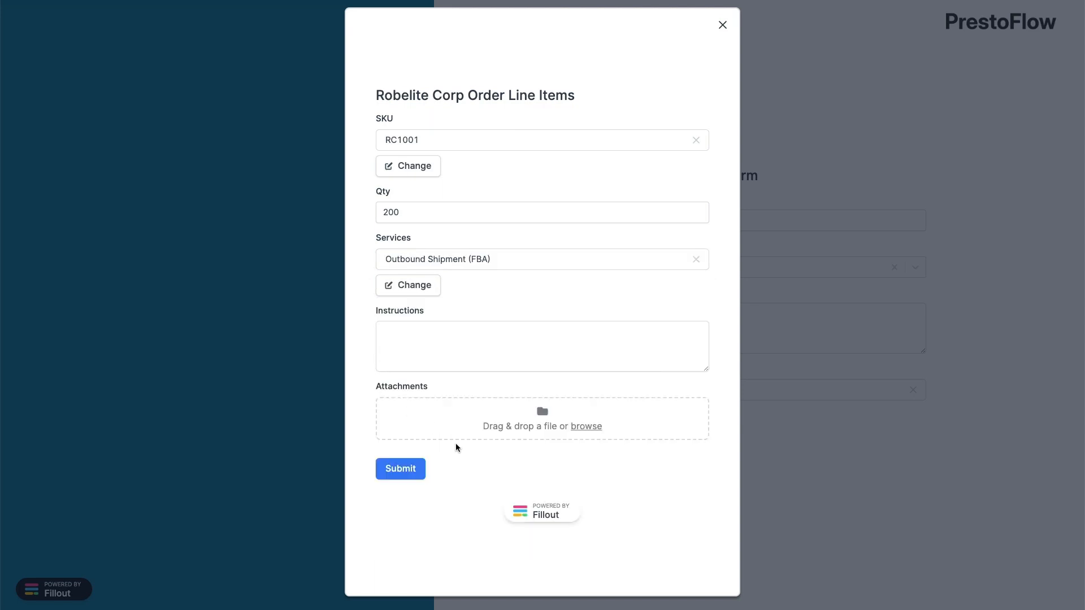
pyautogui.click(408, 474)
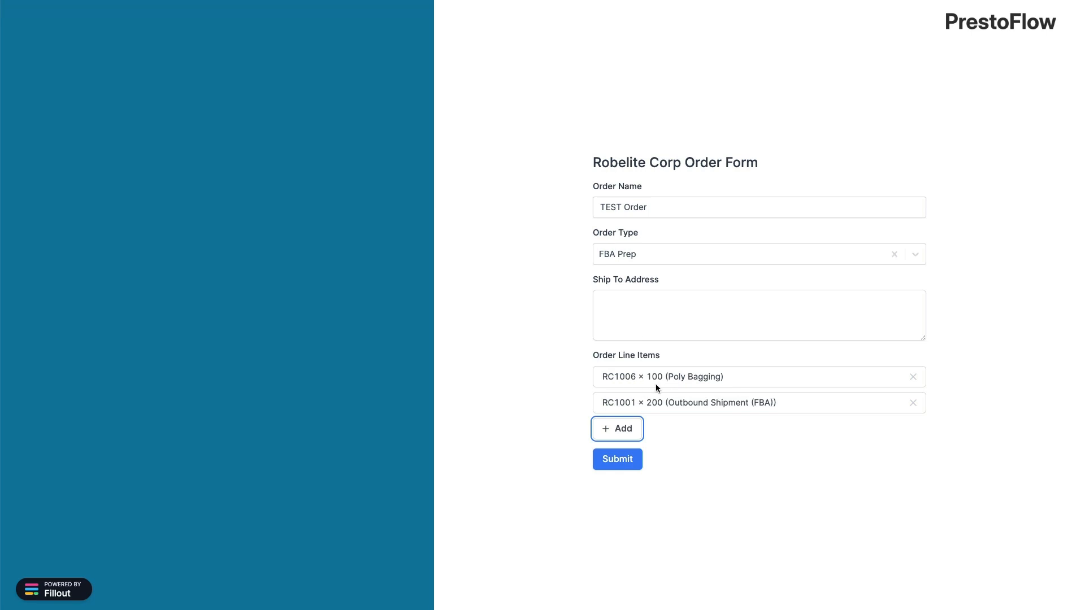
pyautogui.click(622, 462)
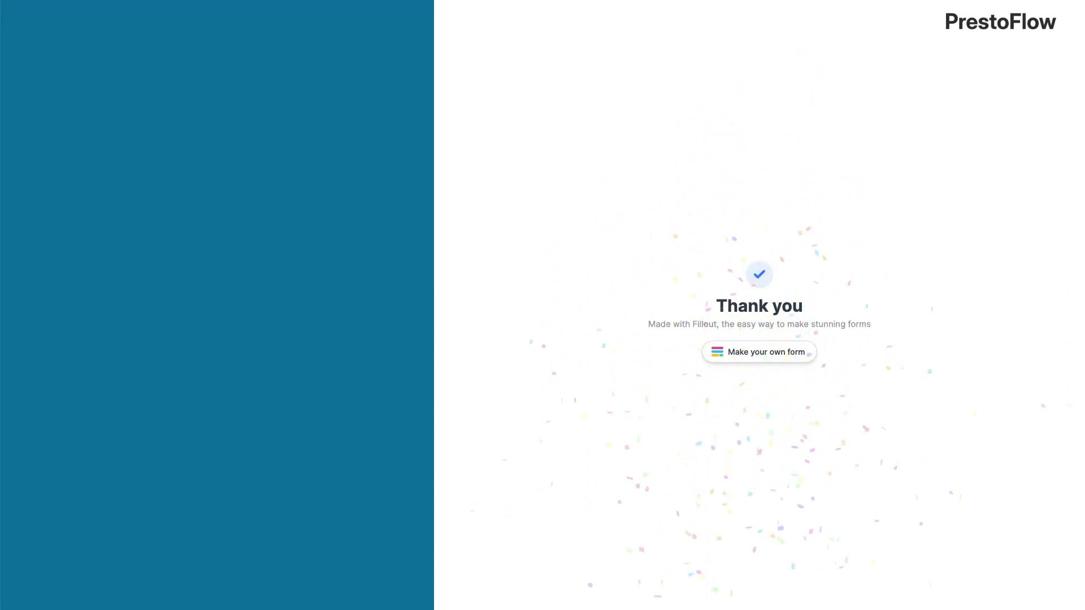
pyautogui.click(107, 0)
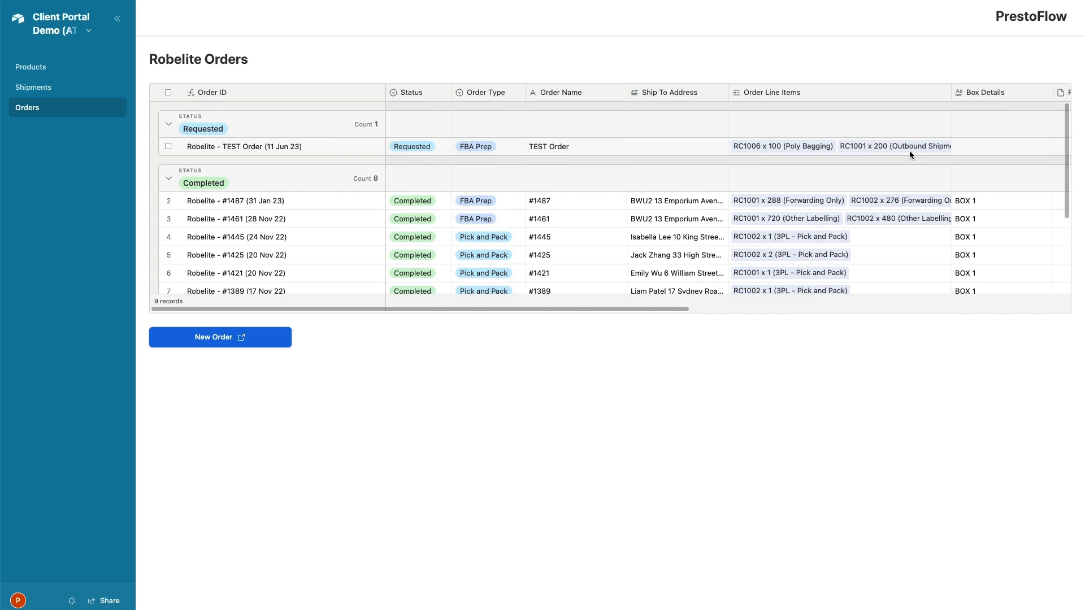
# Inspect the new Requested TEST Order row in Robelite Orders, then return to the Fillout order form
pyautogui.click(206, 147)
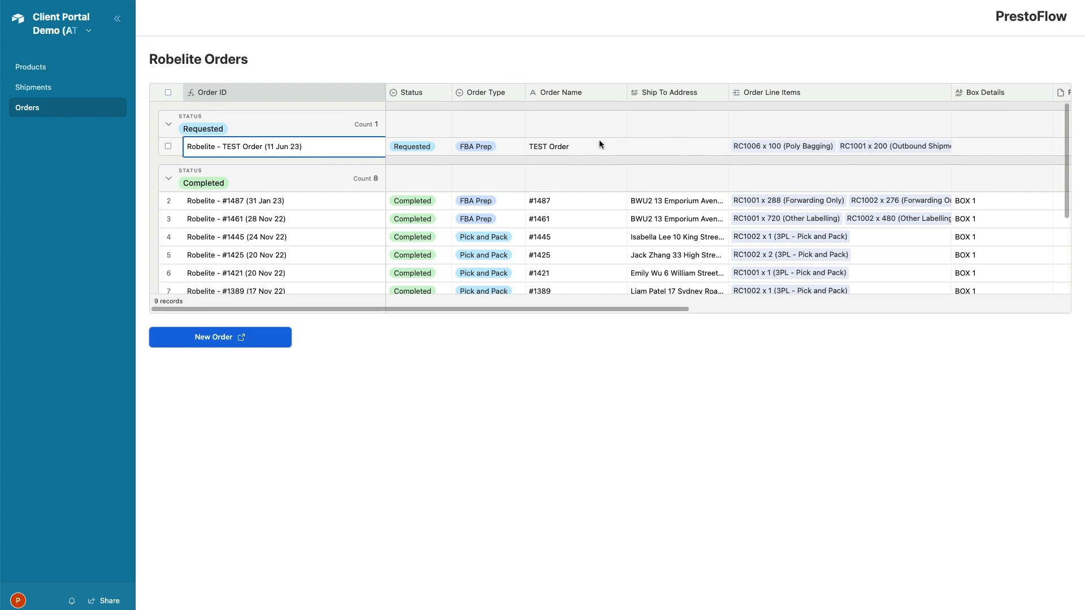
pyautogui.click(538, 161)
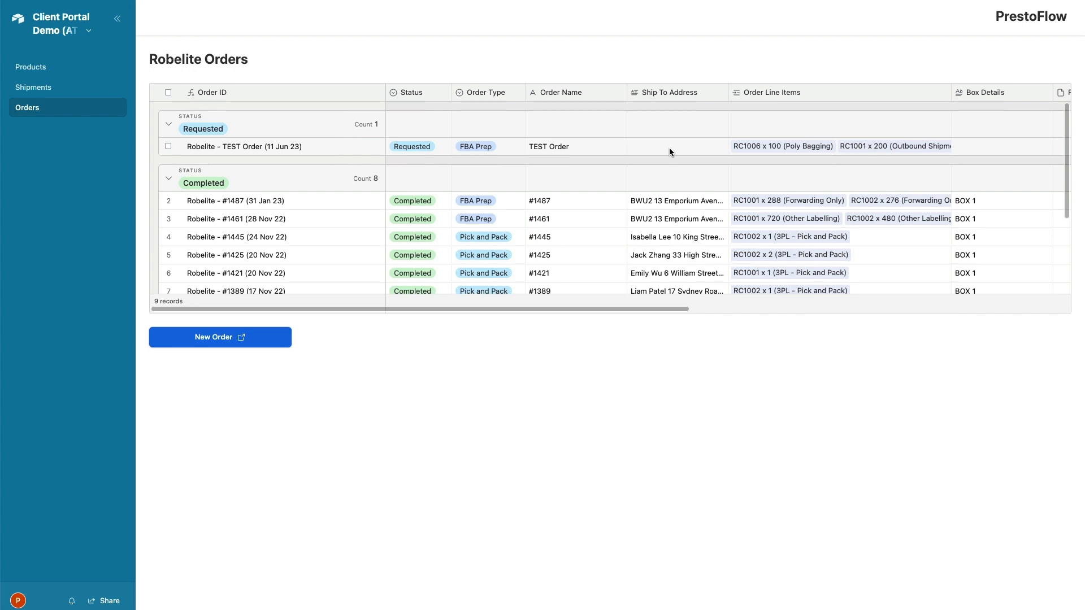
pyautogui.click(702, 0)
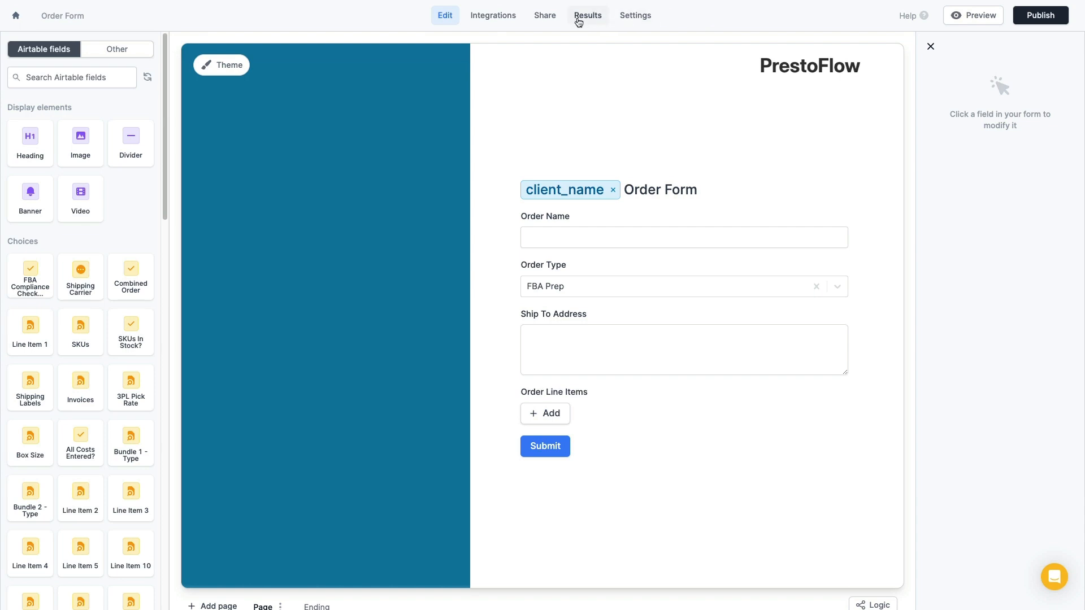
# Set the Airtable integration to Update record, copy its link formula, and publish the form
pyautogui.click(496, 18)
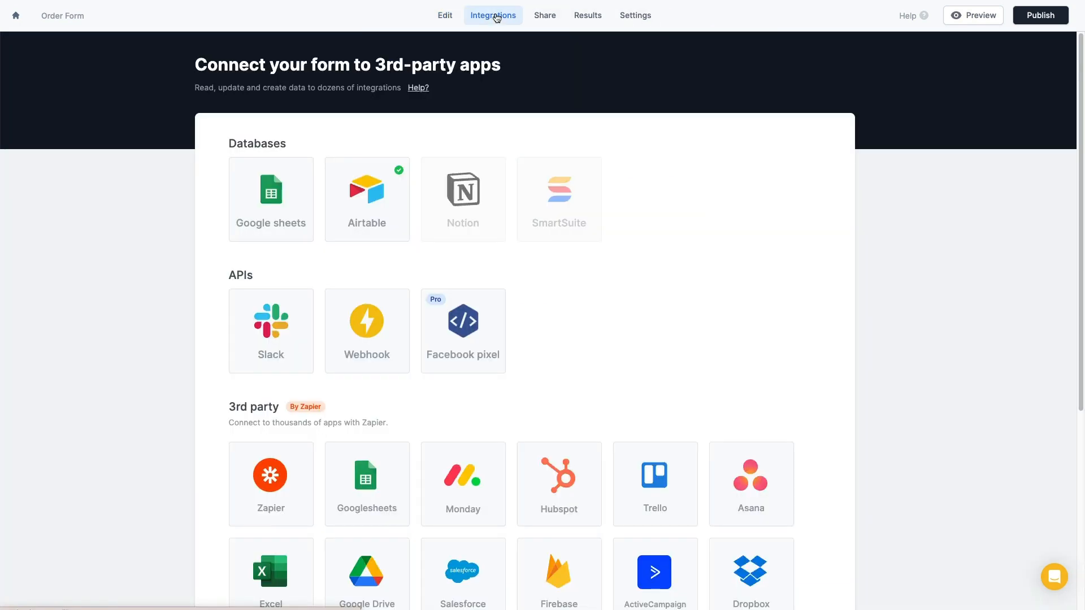
pyautogui.click(363, 212)
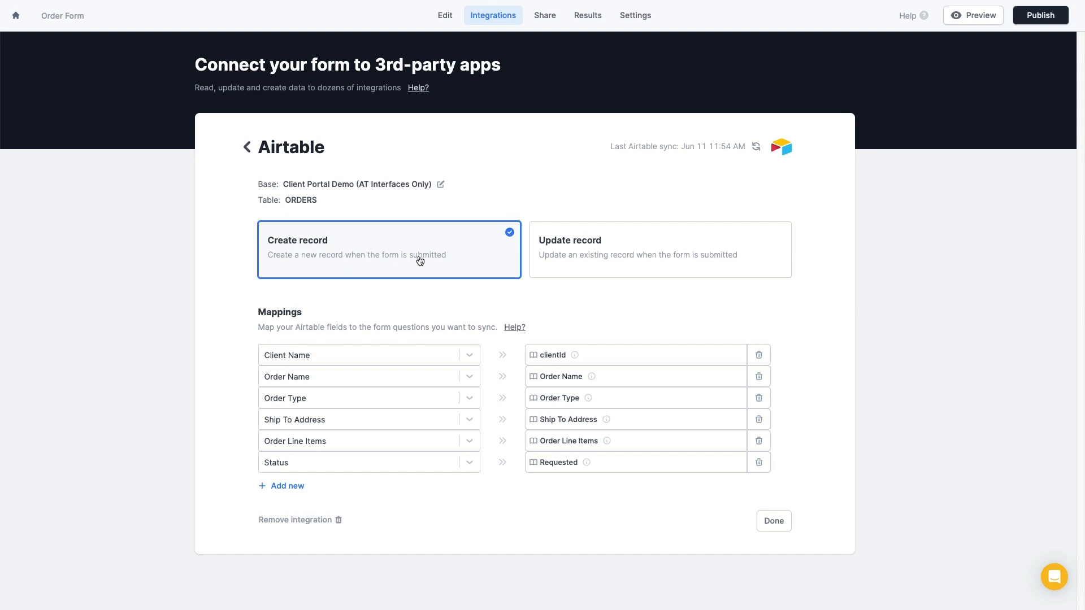
pyautogui.click(586, 251)
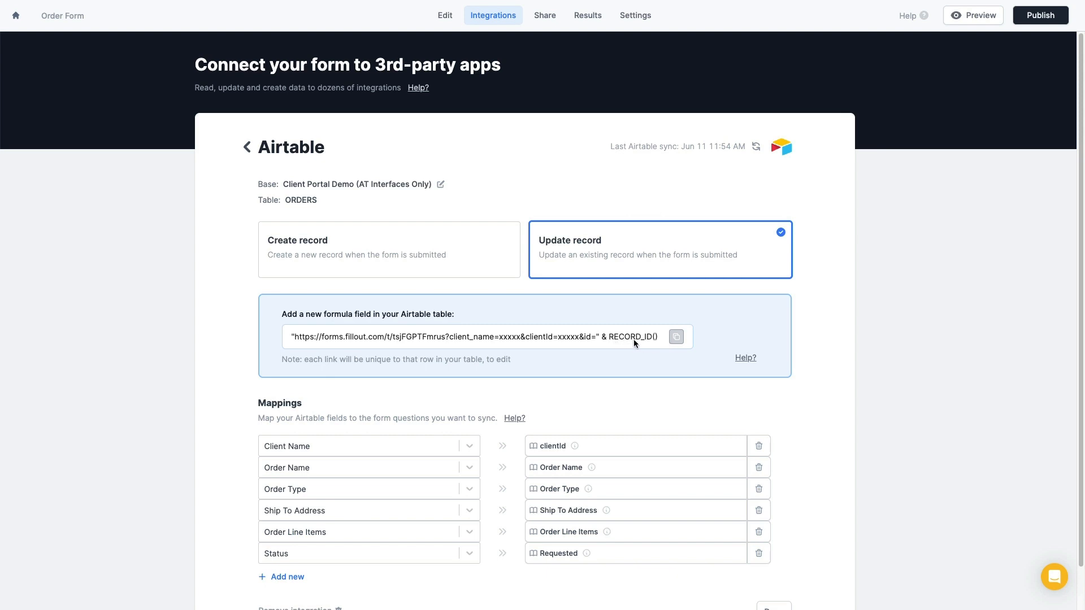
pyautogui.click(676, 337)
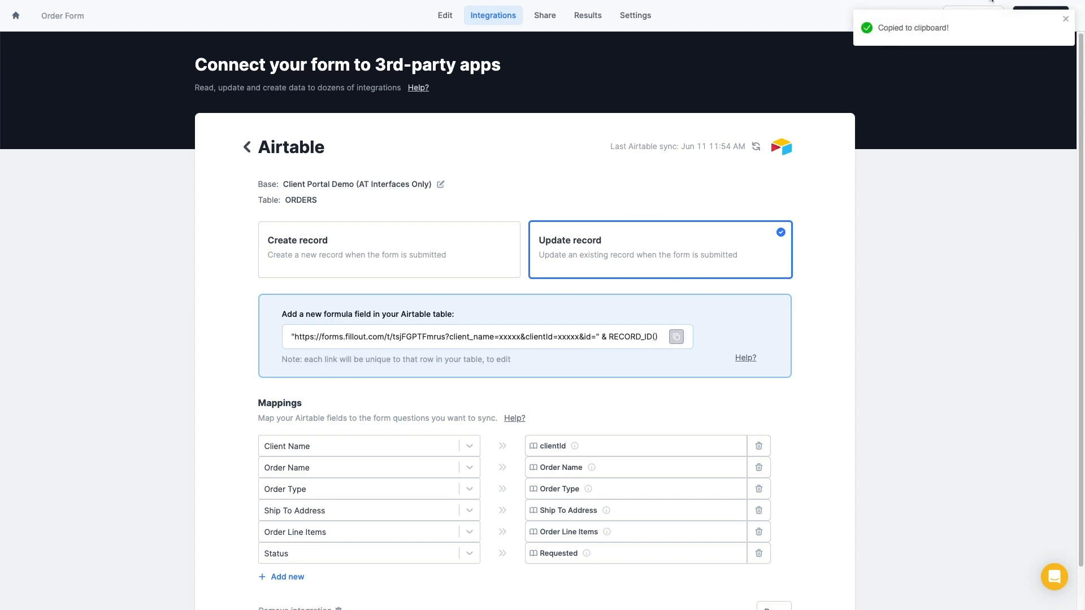
pyautogui.click(1044, 16)
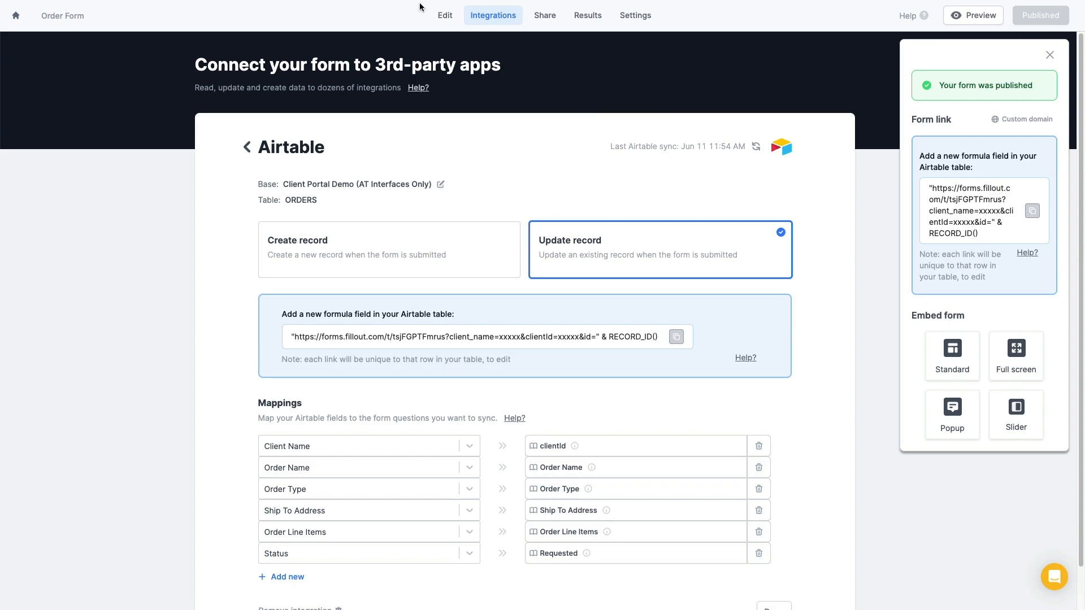
pyautogui.click(232, 1)
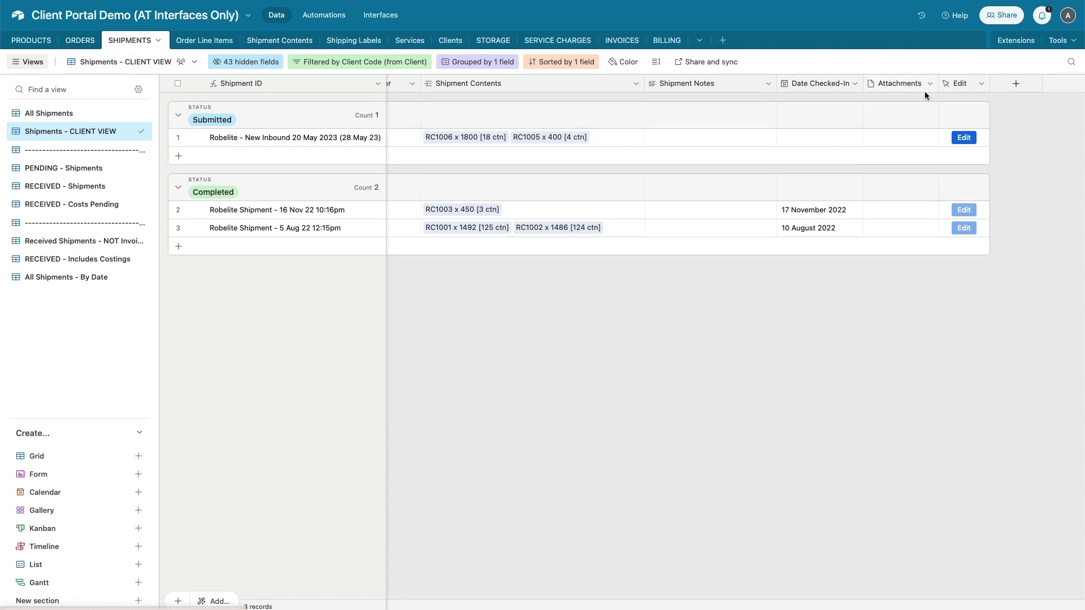
# In the Orders - CLIENT VIEW, add a new field named 'Edit Order'
pyautogui.click(73, 42)
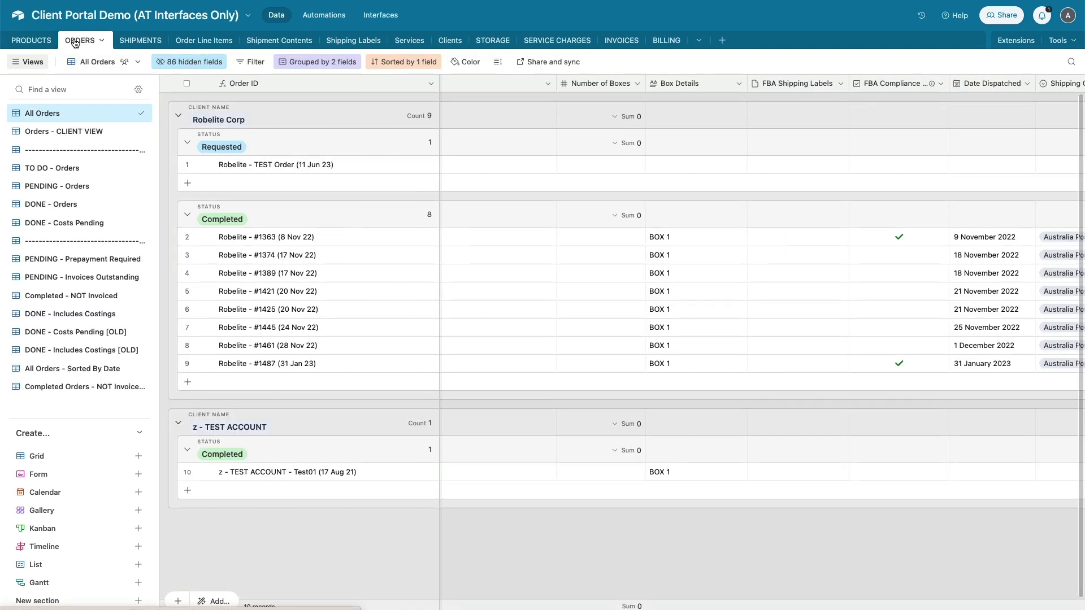
pyautogui.click(66, 135)
pyautogui.hscroll(10, 830, 158)
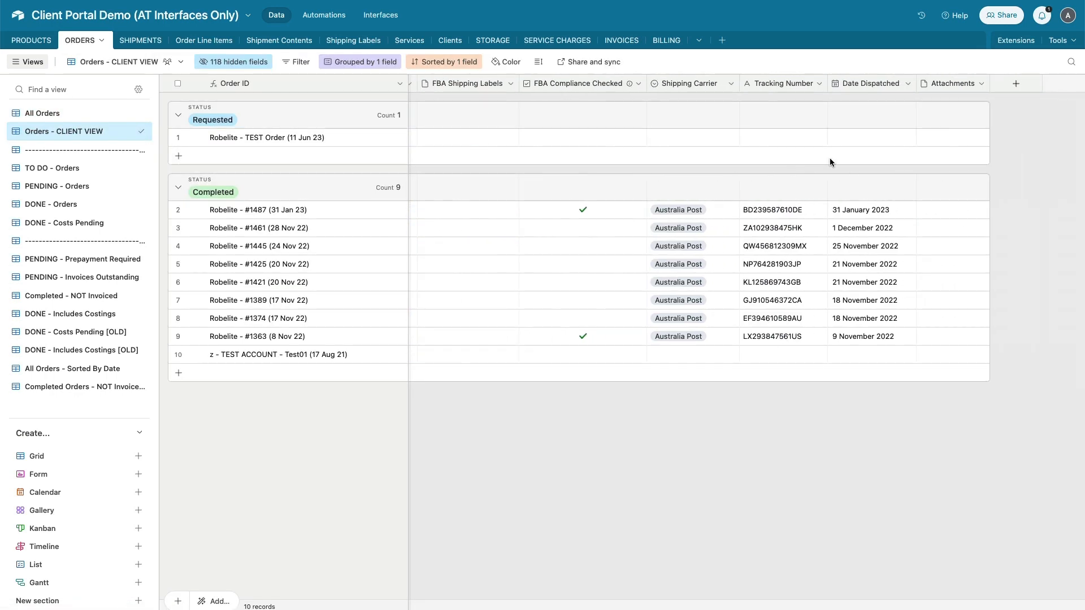
pyautogui.click(1036, 83)
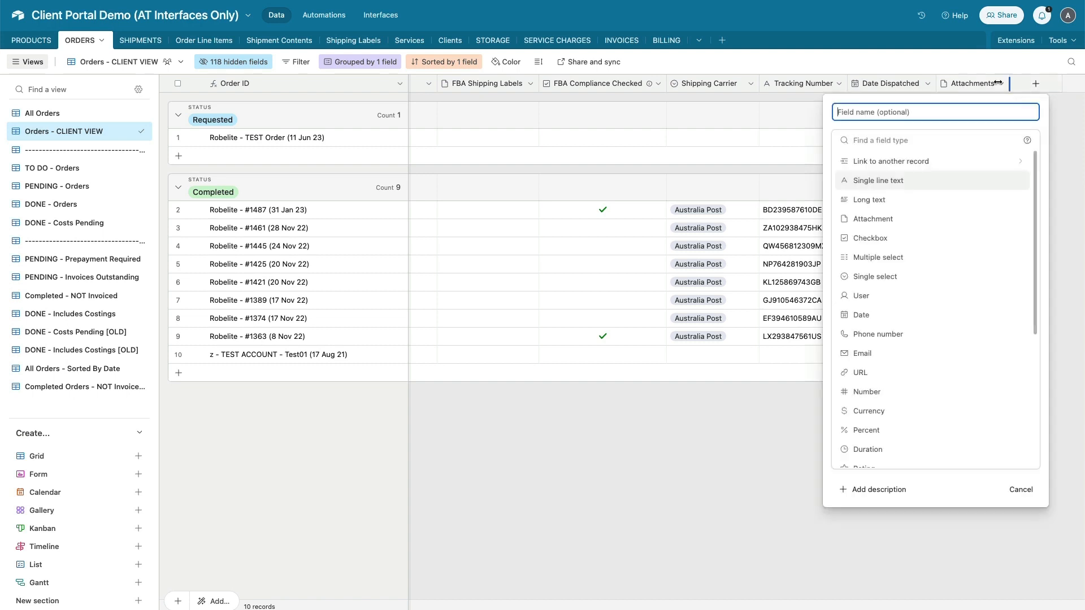
pyautogui.write('Edit Ordd')
pyautogui.press('BackSpace')
pyautogui.write('er')
# Make it a Button labelled 'Edit', styled Solid blue, opening a URL formula
pyautogui.click(898, 141)
pyautogui.write('butt')
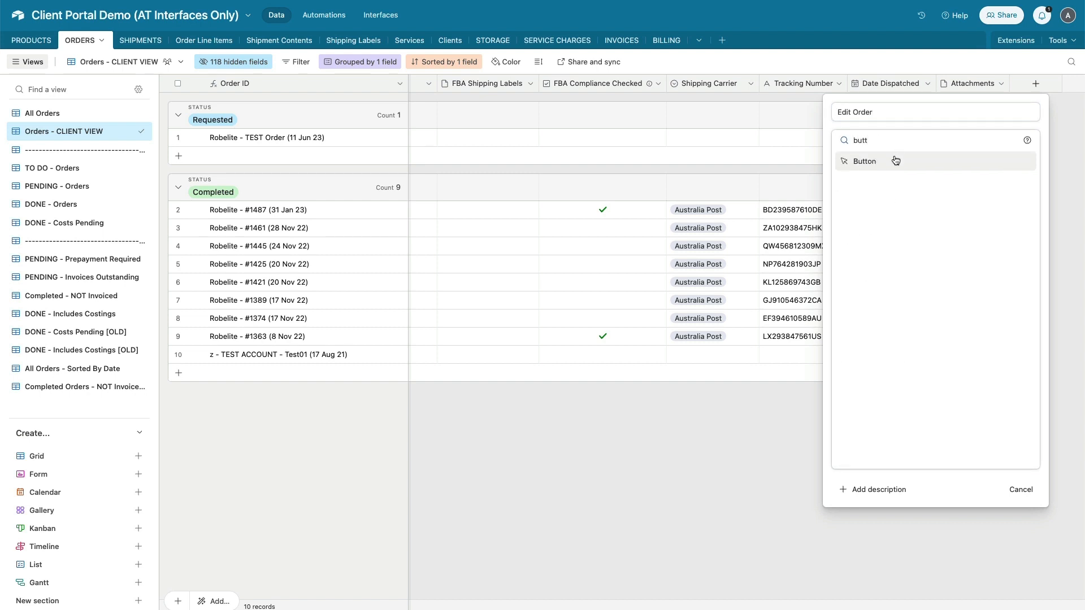
pyautogui.click(896, 160)
pyautogui.tripleClick(858, 201)
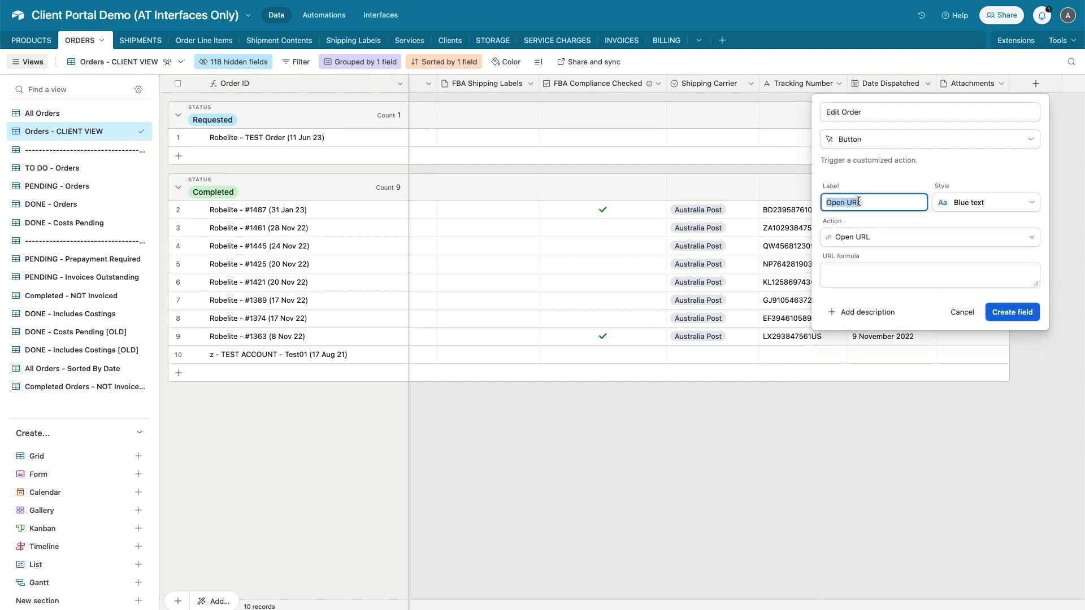
pyautogui.write('Edit')
pyautogui.click(986, 204)
pyautogui.click(846, 273)
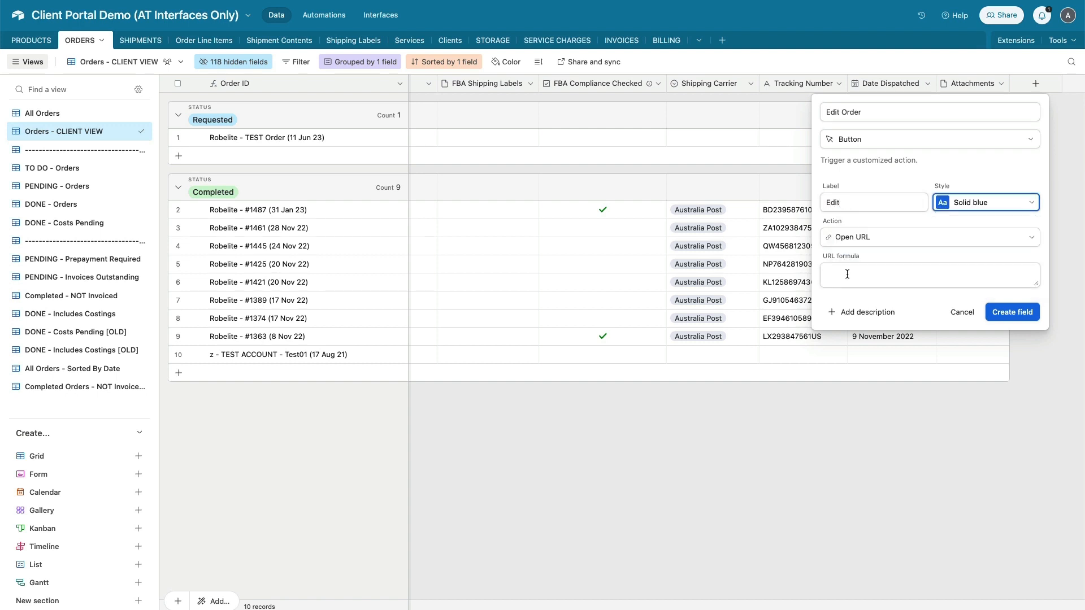
pyautogui.click(867, 277)
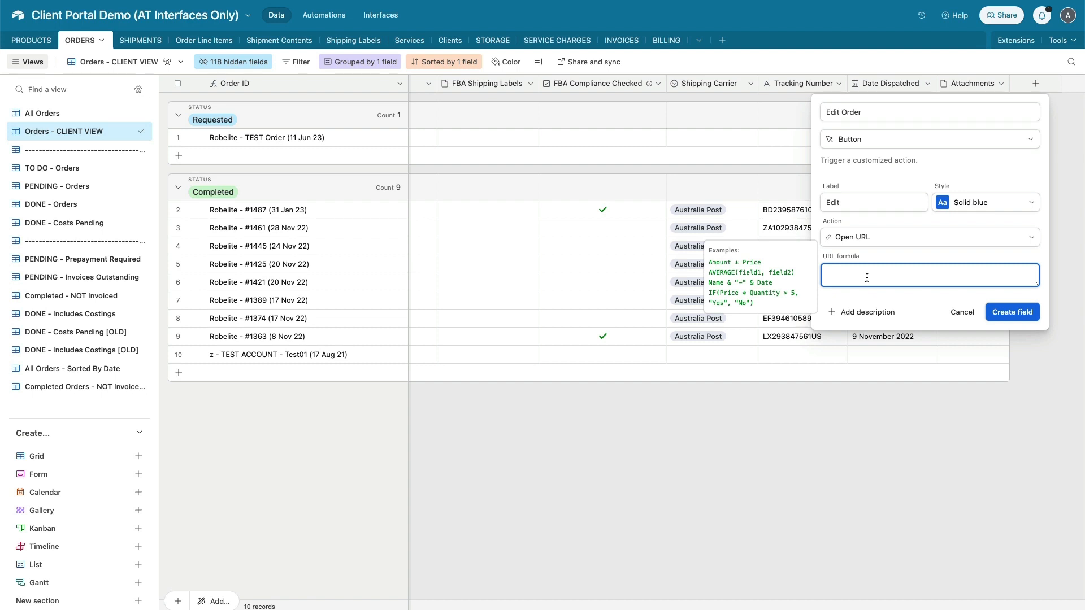
# Paste the Fillout link formula and fill the client_name placeholder with {Client Name}
pyautogui.write('"https://forms.fillout.com/t/tsjFGPTFmrus?client_name=xxxxx&clientId=xxxxx&id=" & RECORD_ID()')
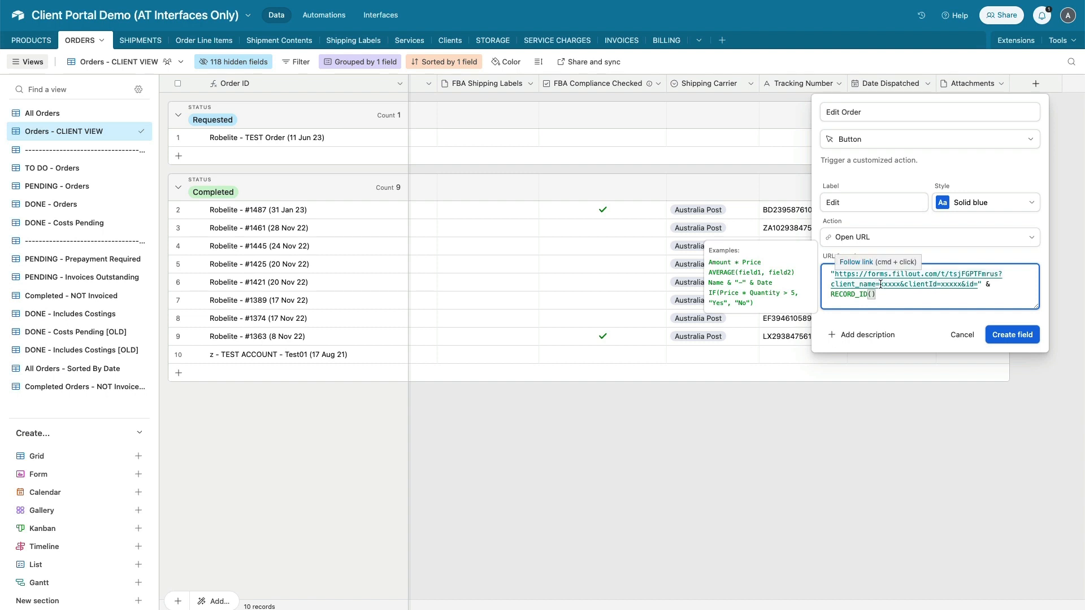
pyautogui.moveTo(880, 284); pyautogui.dragTo(901, 284)
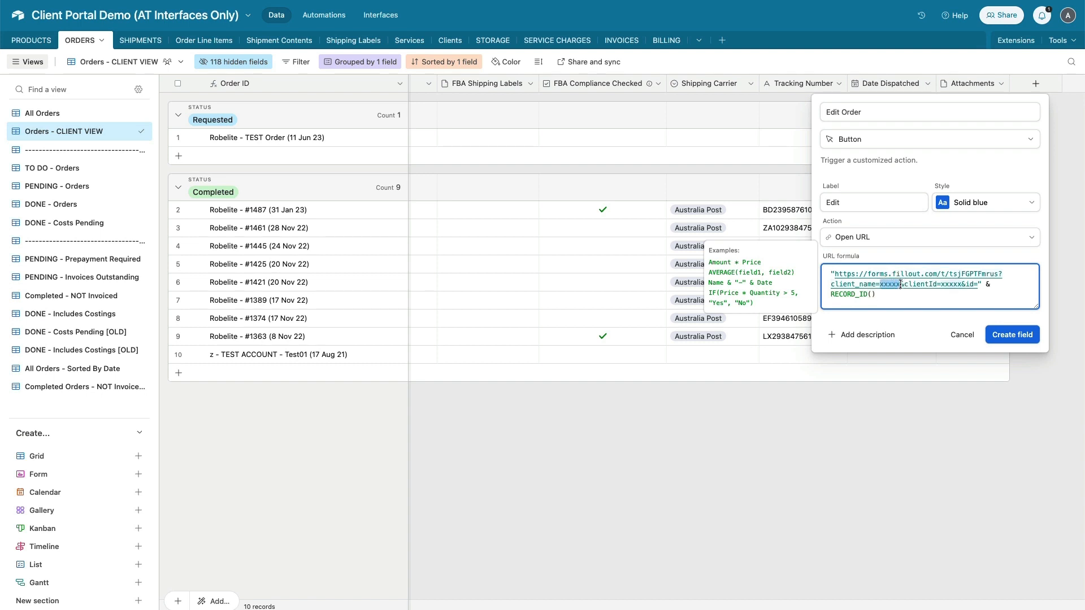
pyautogui.write('"&&')
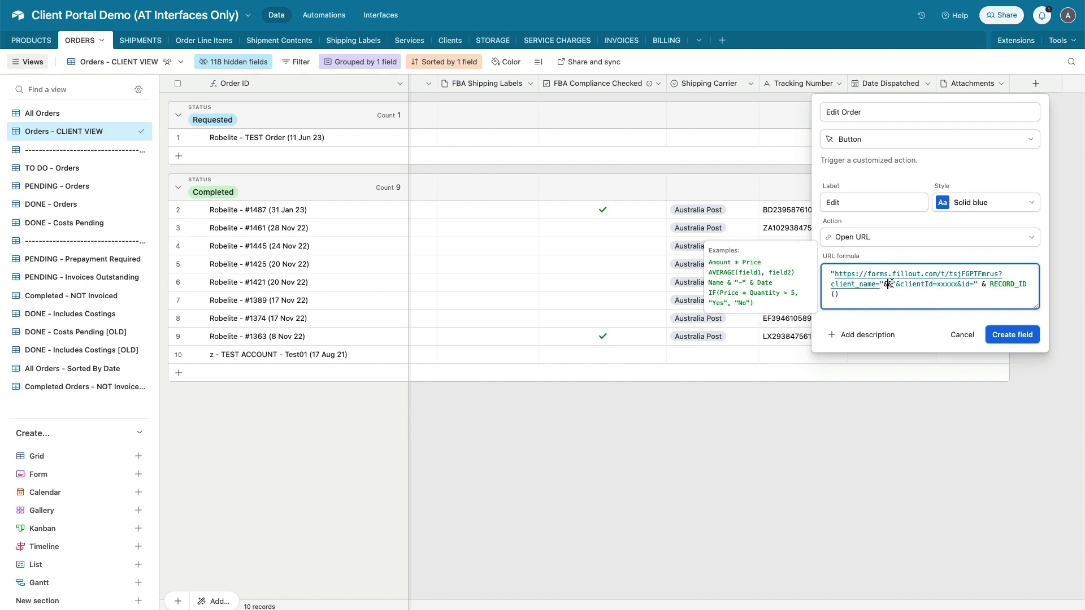
pyautogui.write('clien')
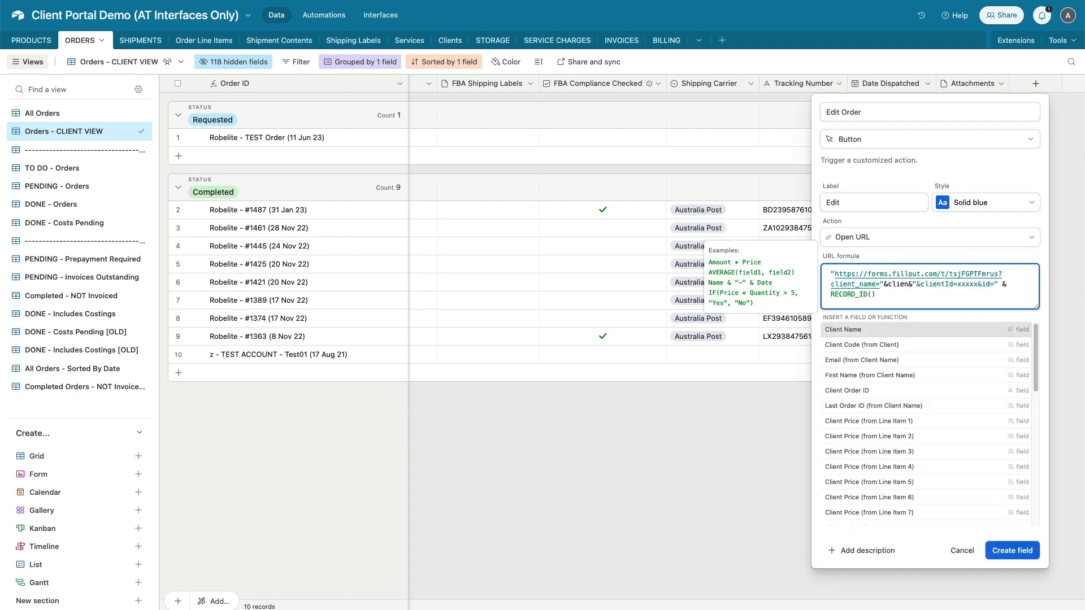
pyautogui.click(862, 332)
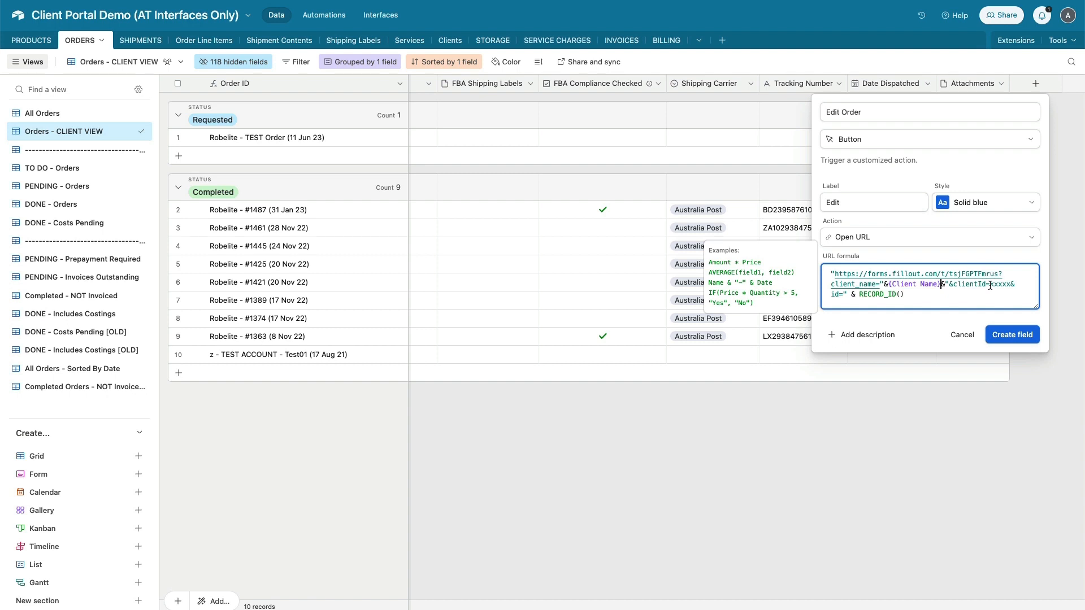
# Replace the clientId placeholder with the {recordID (from Client Name)} field
pyautogui.moveTo(990, 285); pyautogui.dragTo(1011, 285)
pyautogui.write('""')
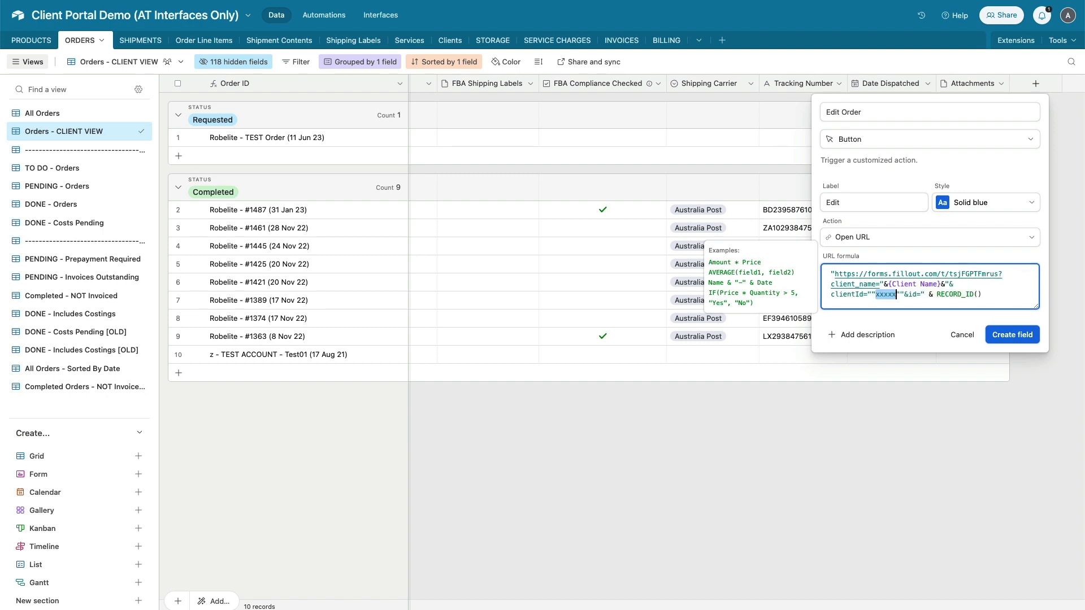
pyautogui.press('BackSpace')
pyautogui.press('BackSpace')
pyautogui.press('BackSpace')
pyautogui.write('&&')
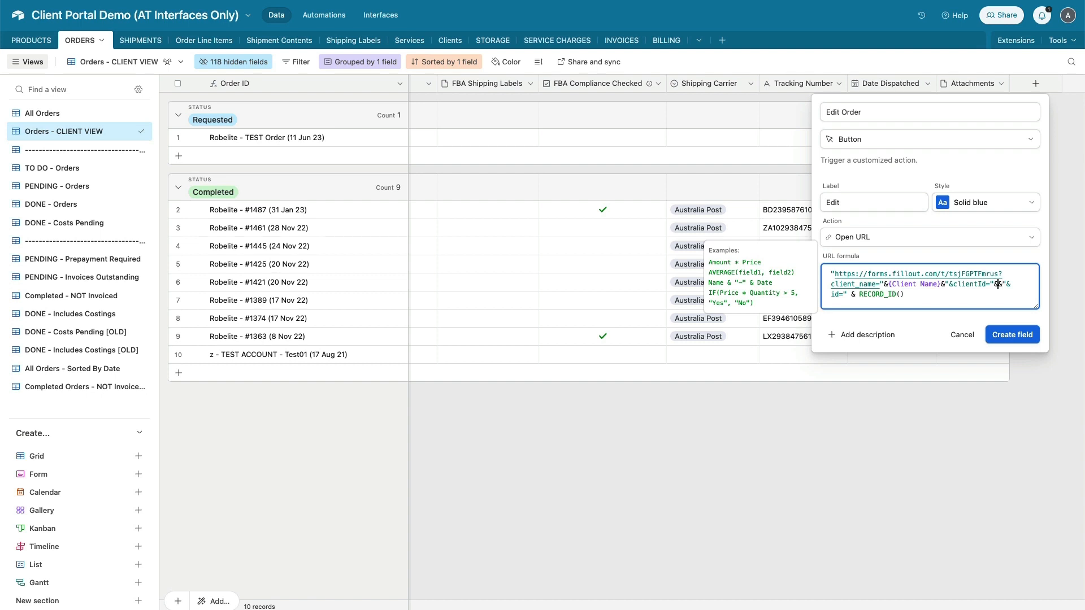
pyautogui.write('record')
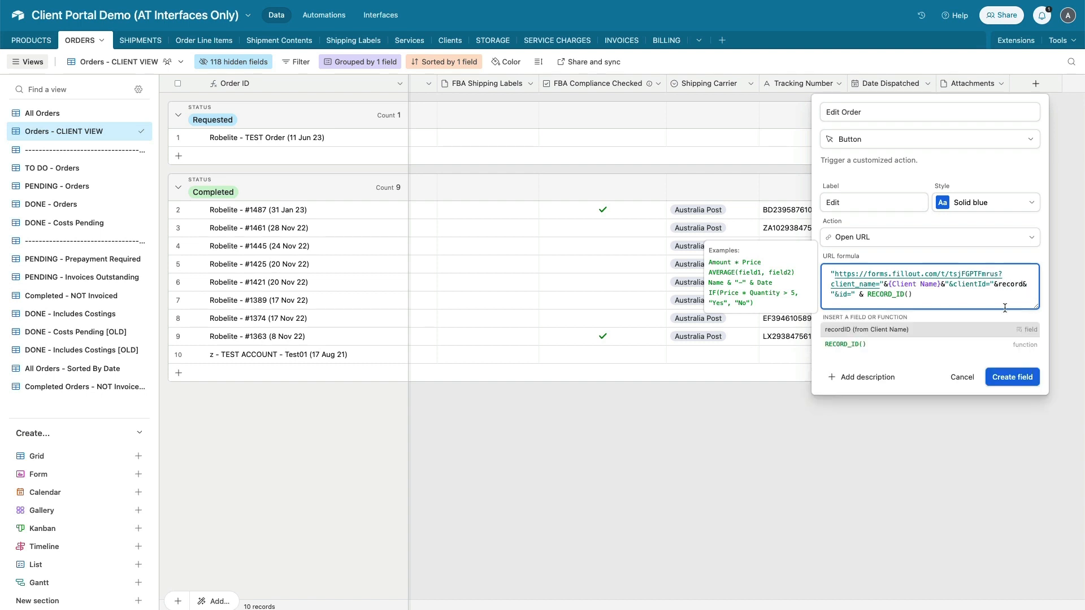
pyautogui.click(927, 334)
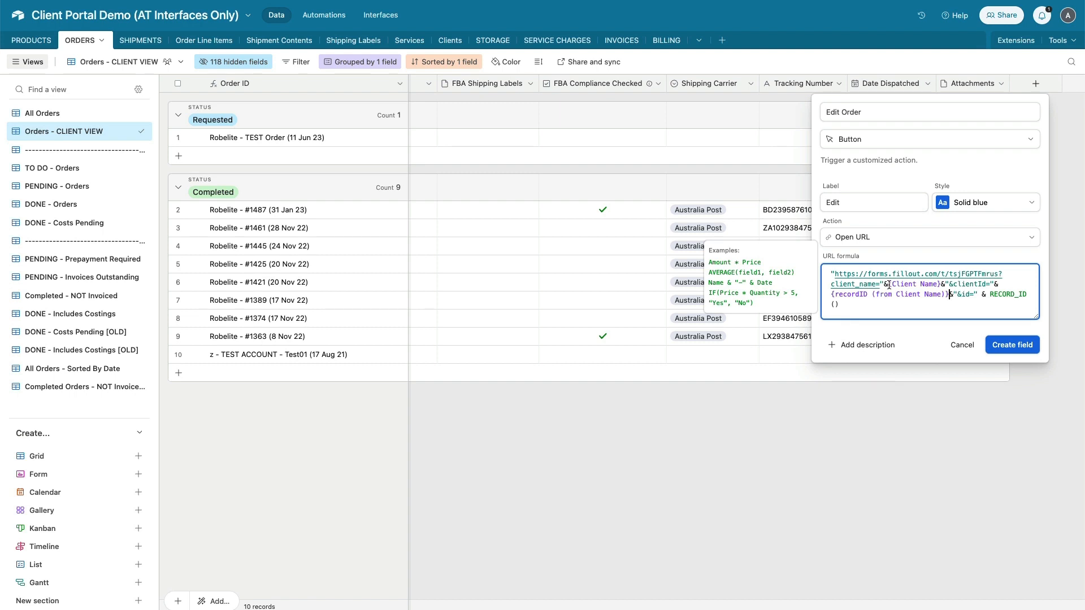
pyautogui.moveTo(889, 286); pyautogui.dragTo(942, 286)
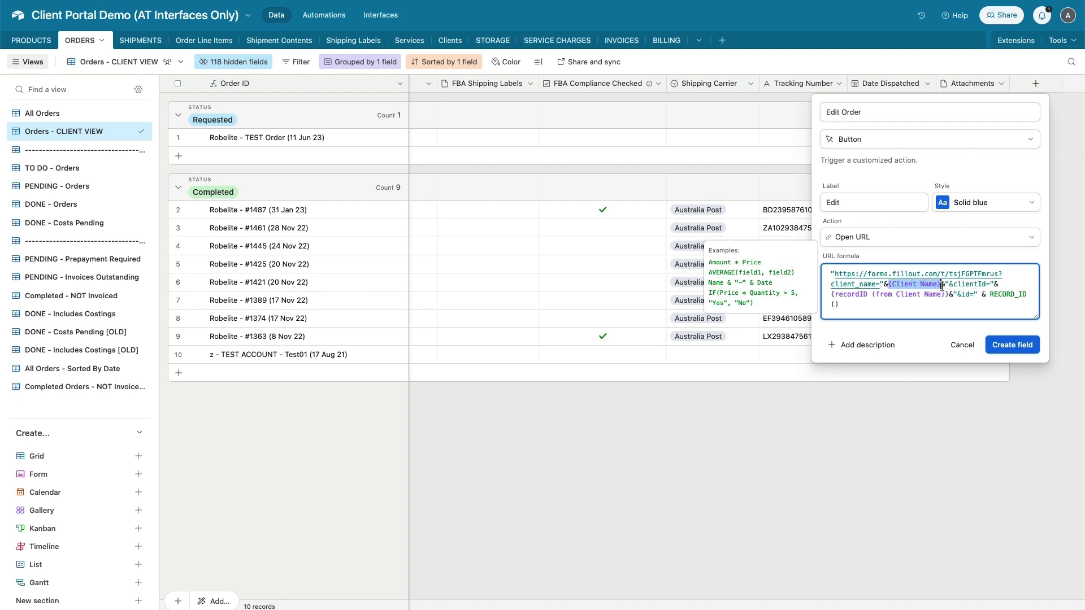
# Wrap {Client Name} in ENCODE_URL_COMPONENT() and create the Edit Order button field
pyautogui.click(887, 285)
pyautogui.write('uri')
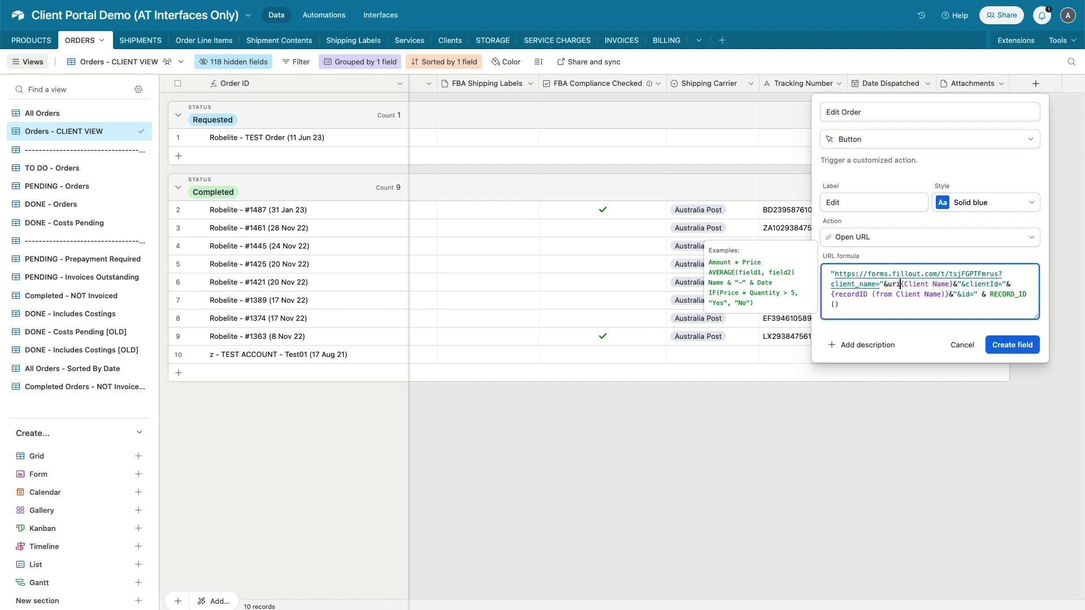
pyautogui.press('BackSpace')
pyautogui.press('BackSpace')
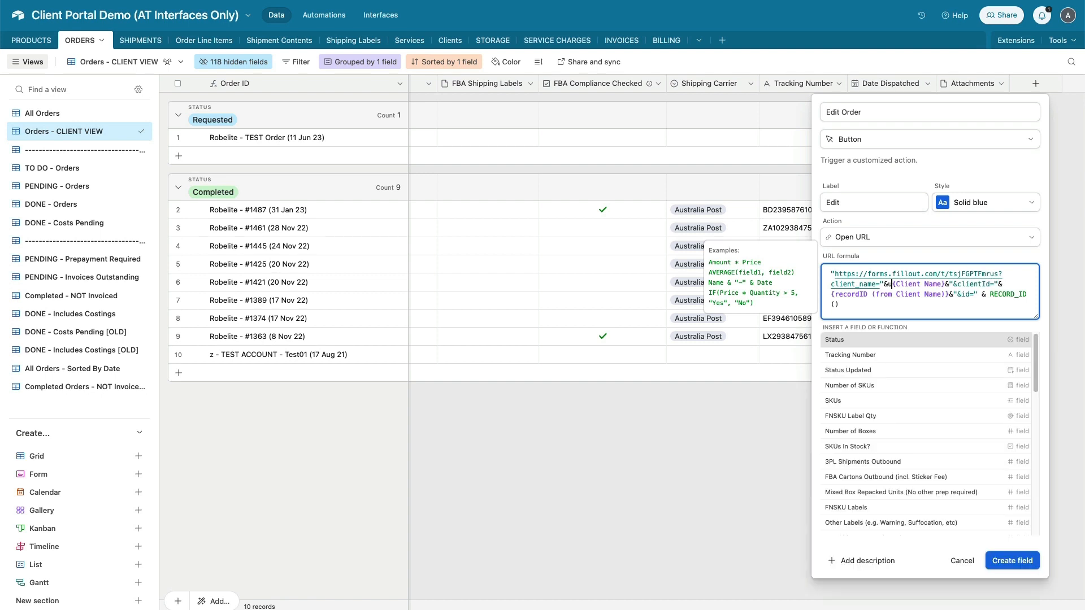
pyautogui.write('uri')
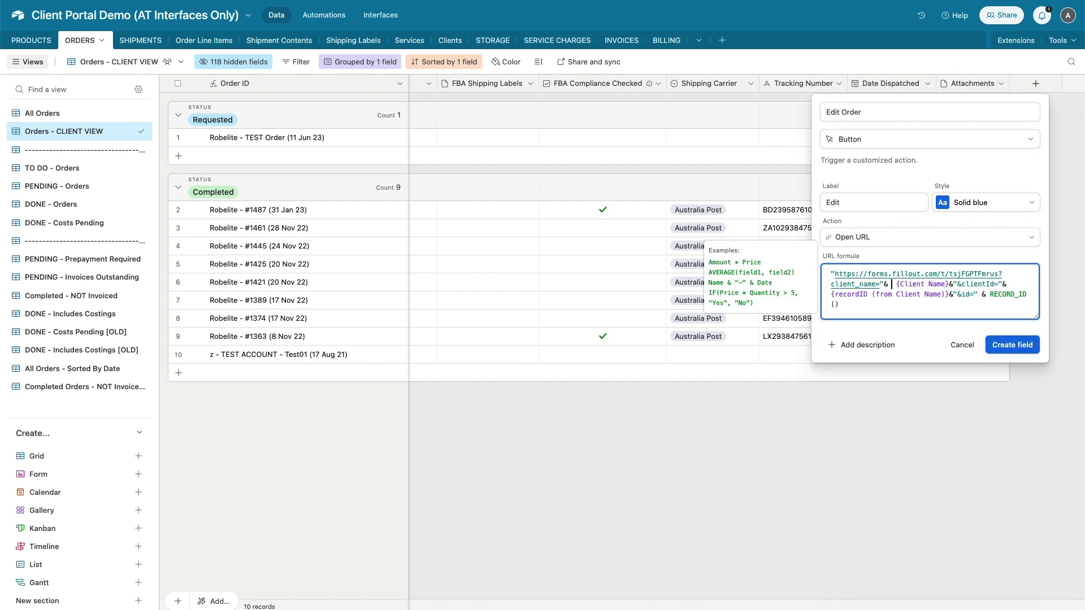
pyautogui.press('BackSpace')
pyautogui.write('l')
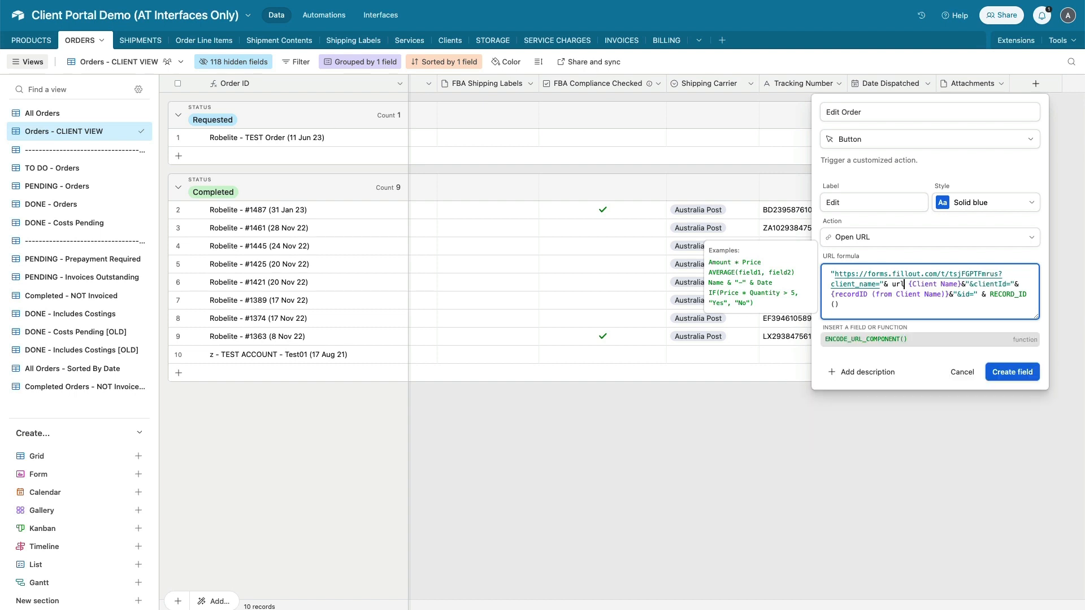
pyautogui.press('Tab')
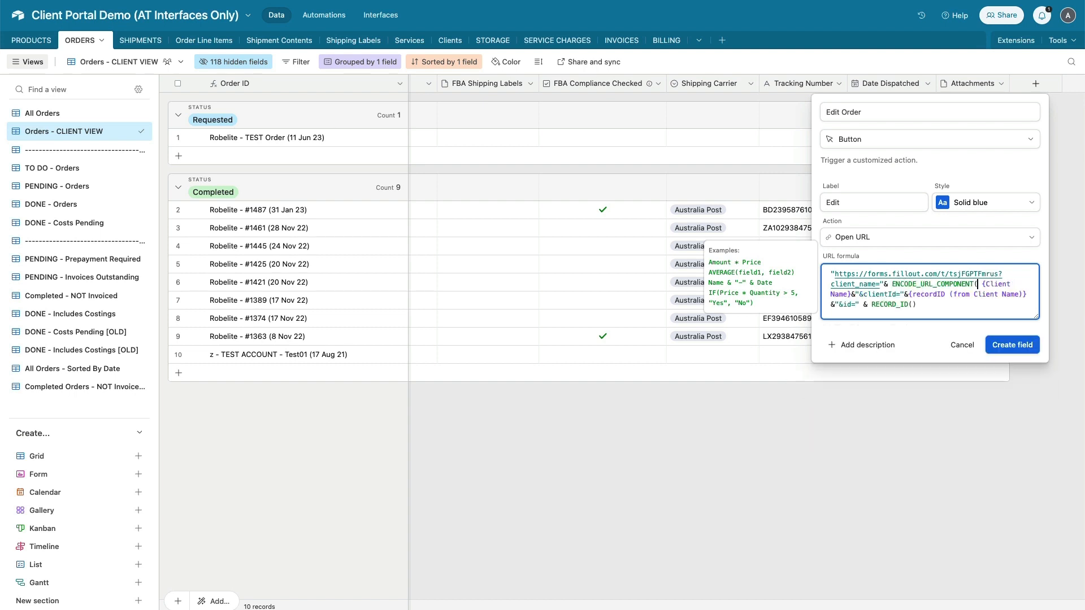
pyautogui.click(850, 294)
pyautogui.write(')')
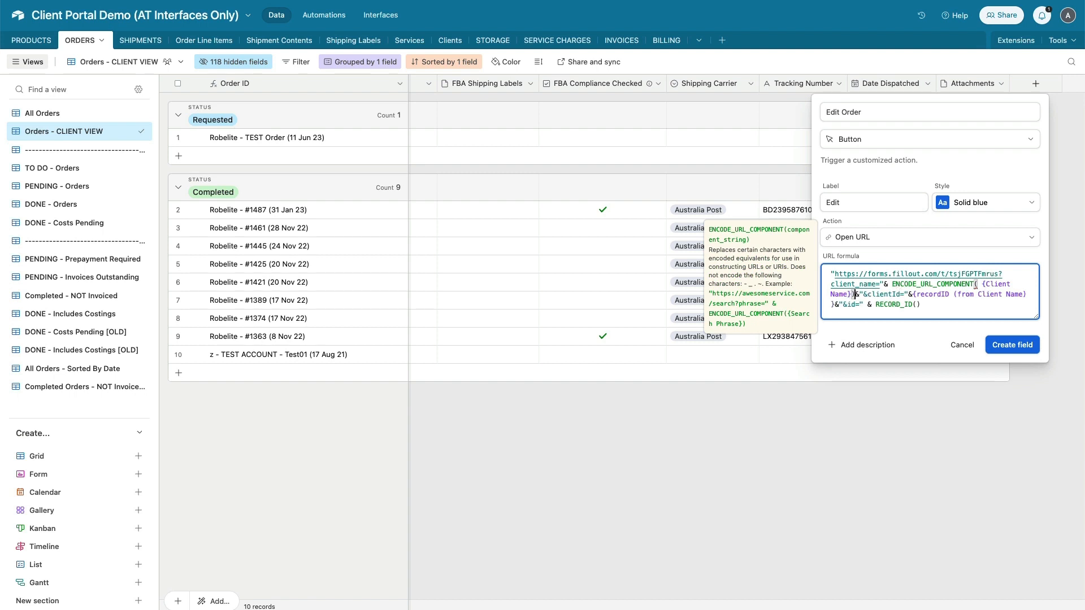
pyautogui.click(982, 286)
pyautogui.click(1026, 347)
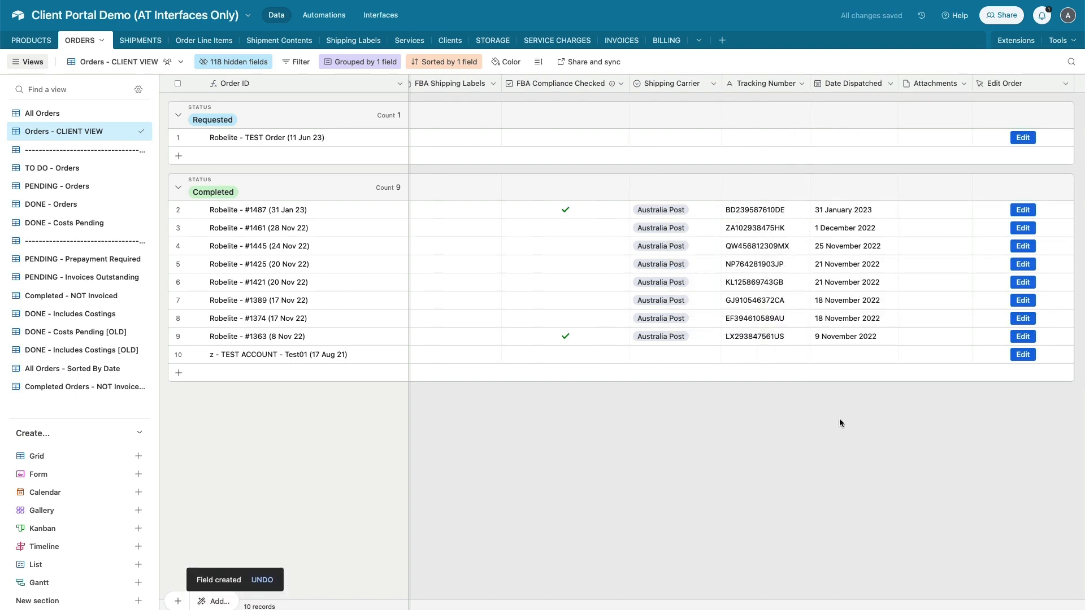
# Test TEST Order's Edit button to open its prefilled Fillout form, then return to the Robelite Orders page editor
pyautogui.click(1023, 138)
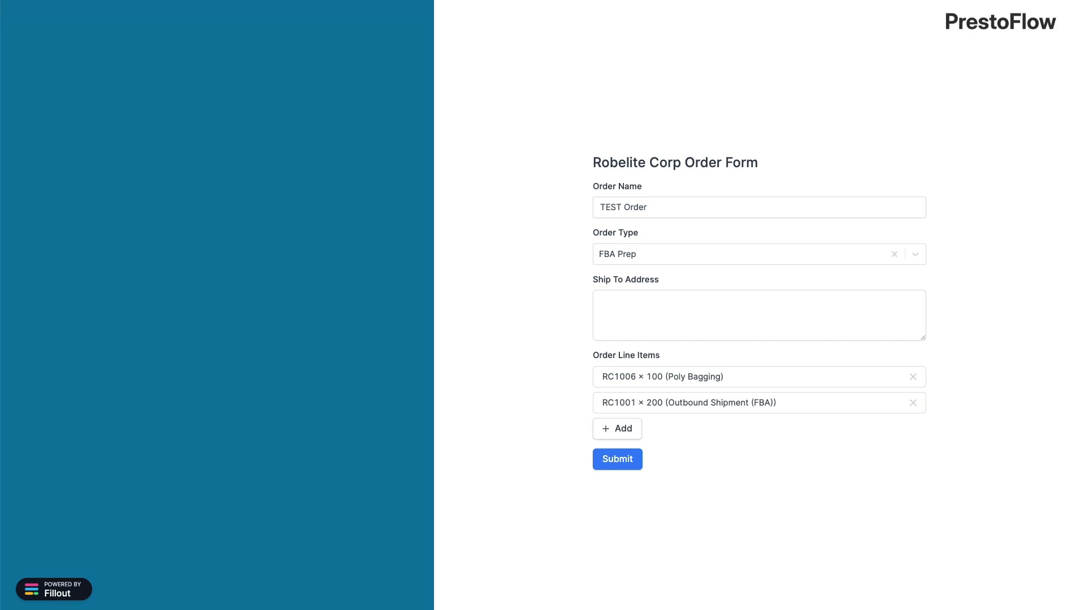
pyautogui.click(113, 0)
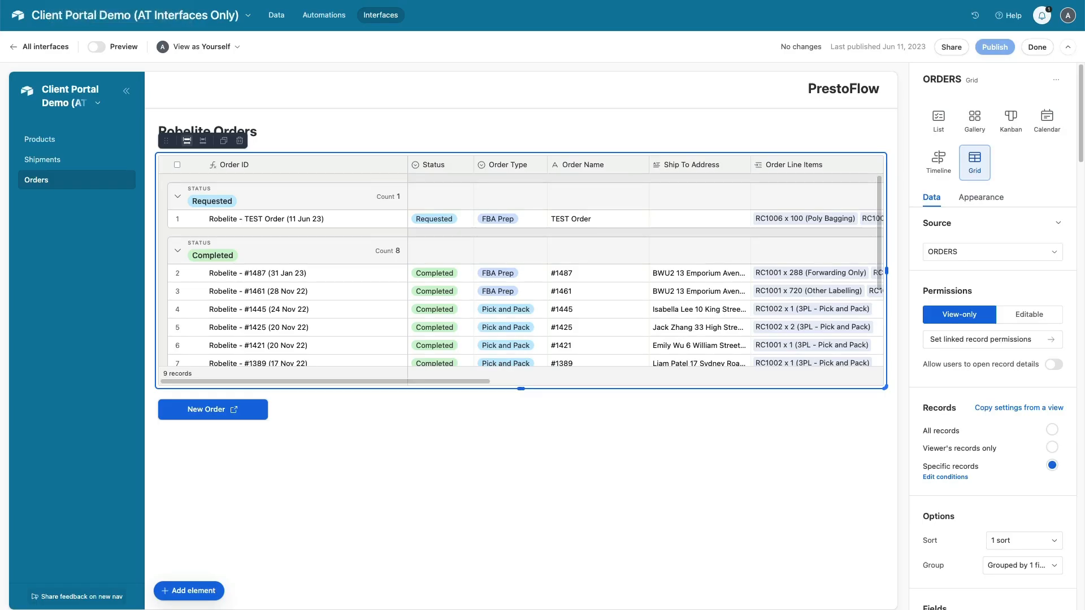
pyautogui.click(624, 446)
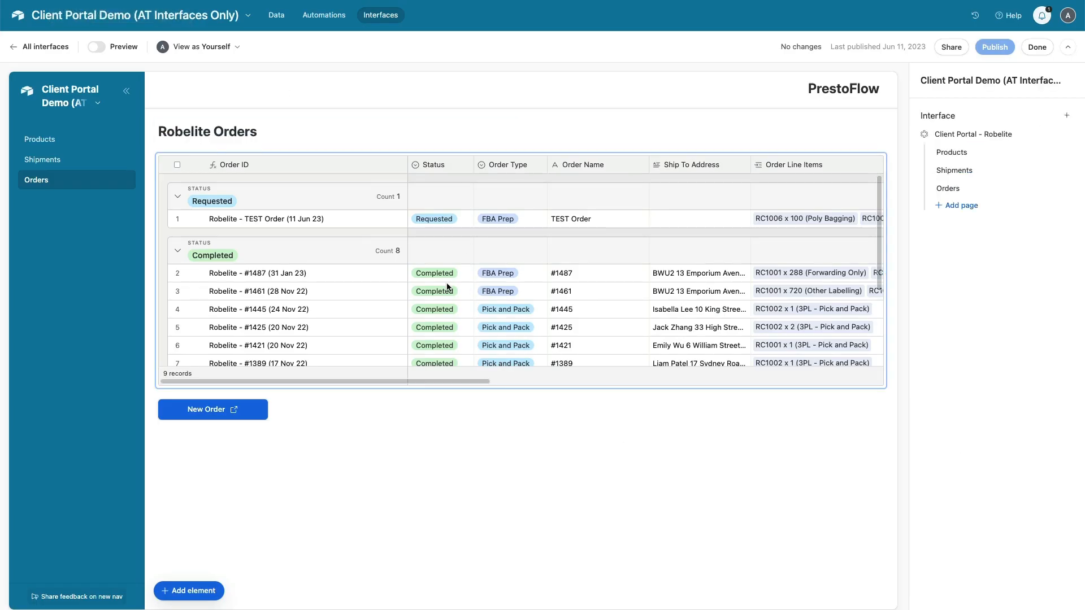
# Have the orders grid copy its settings from the Orders - CLIENT VIEW view
pyautogui.click(526, 361)
pyautogui.hscroll(5, 505, 309)
pyautogui.scroll(-1, 504, 307)
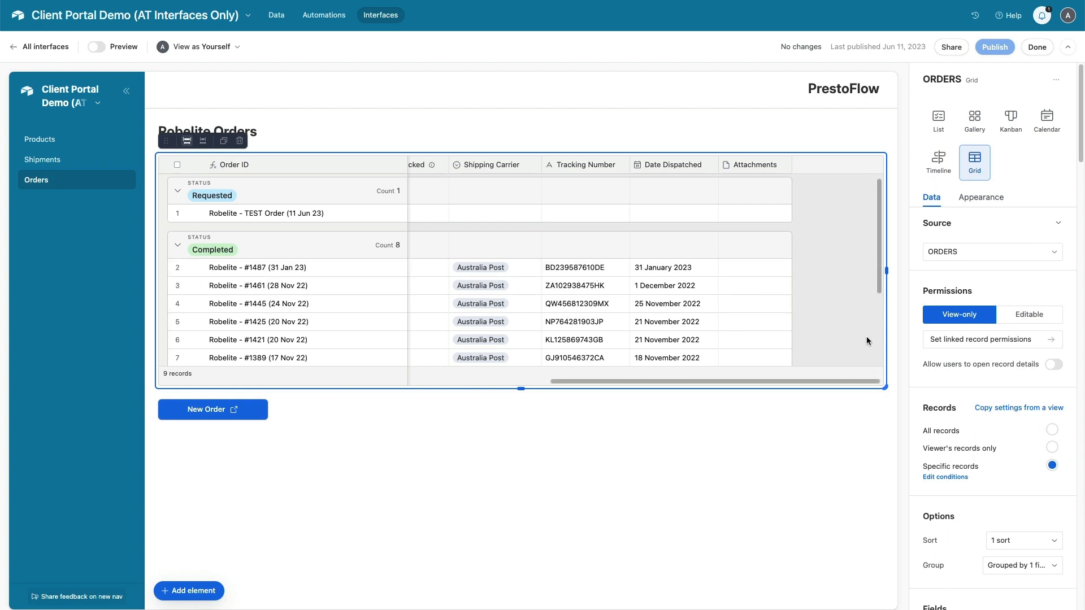
pyautogui.click(1019, 408)
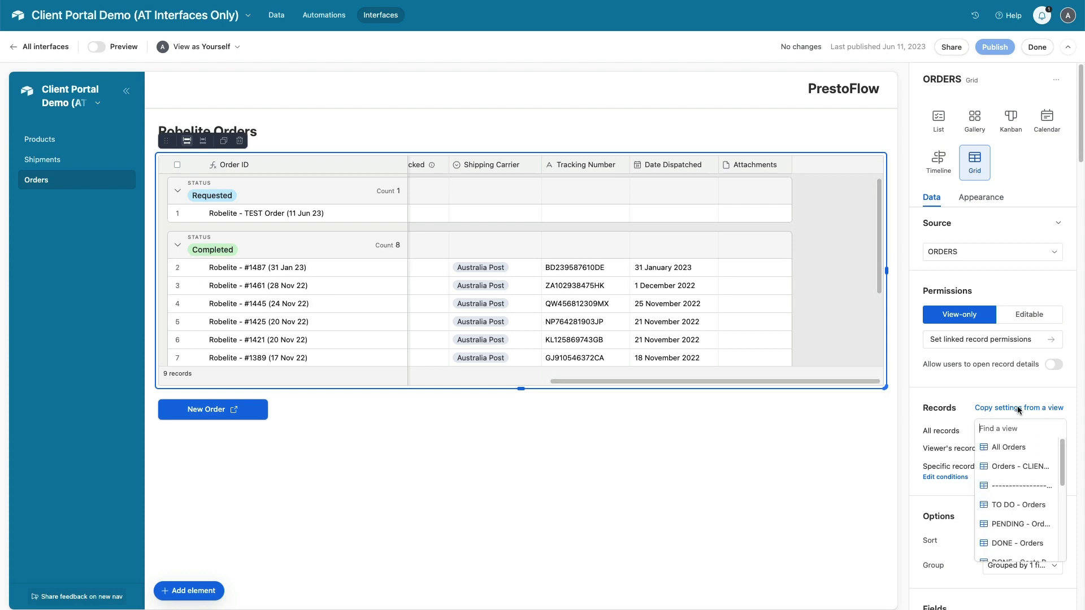
pyautogui.click(1015, 467)
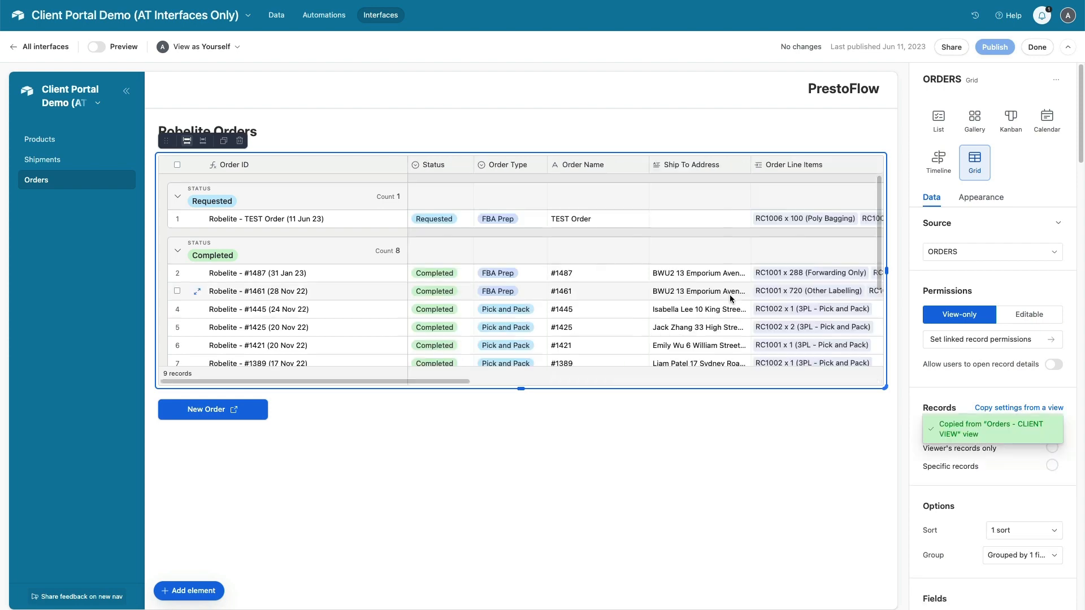
# Publish the interface changes and confirm
pyautogui.hscroll(10, 700, 284)
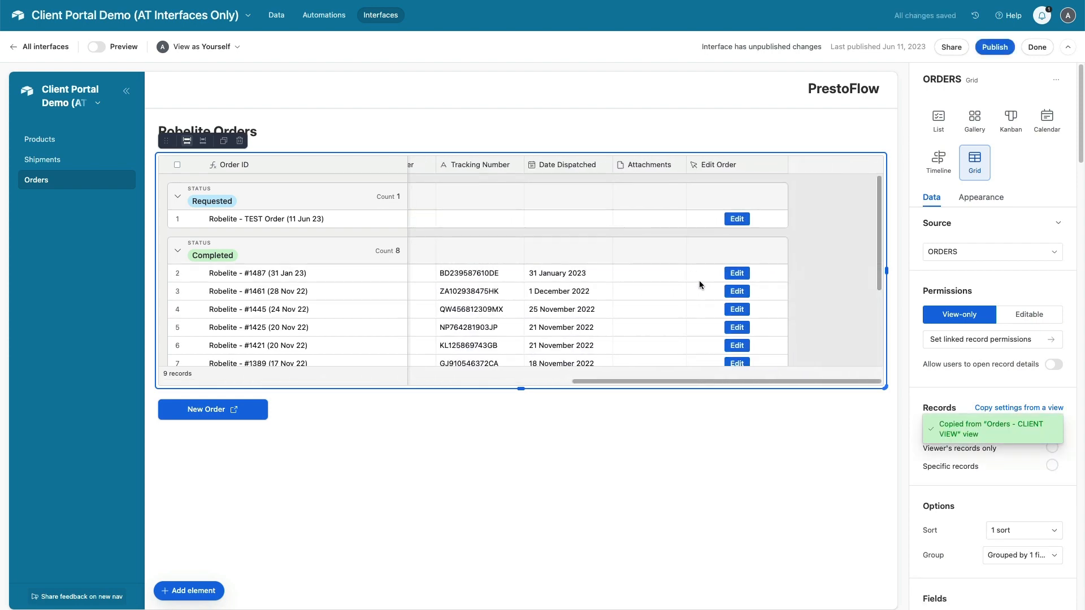
pyautogui.click(996, 48)
pyautogui.click(638, 362)
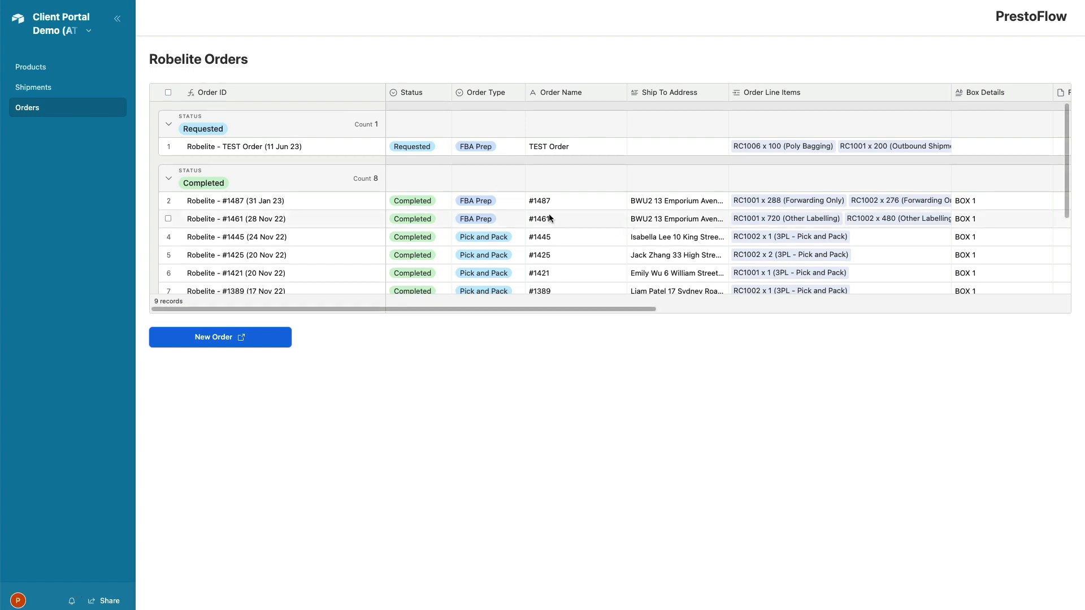
# In the live portal, use TEST Order's Edit button to load its prefilled order form
pyautogui.hscroll(10, 509, 215)
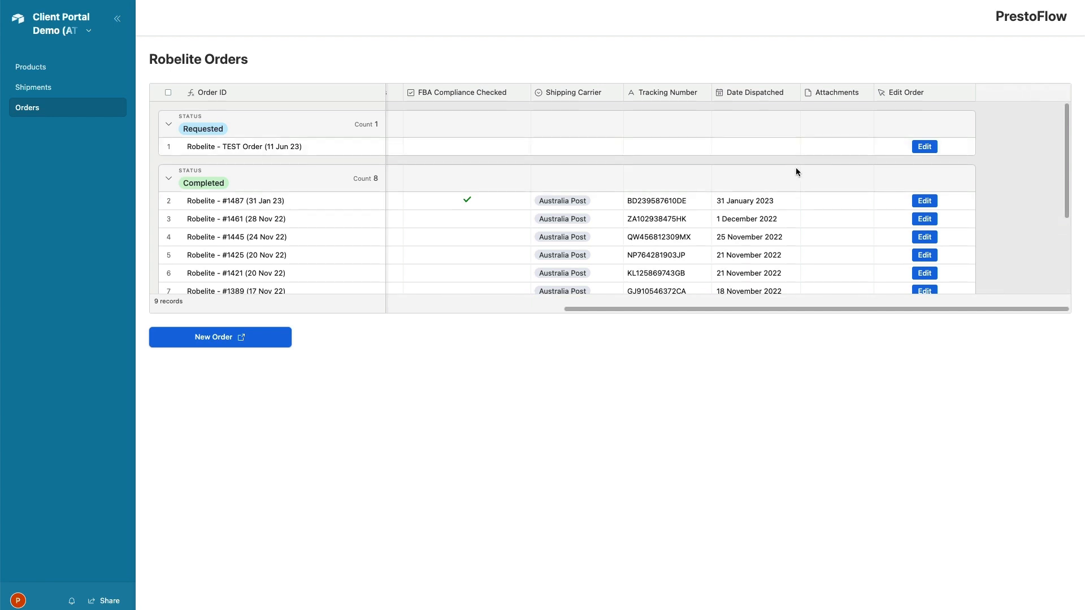
pyautogui.click(929, 147)
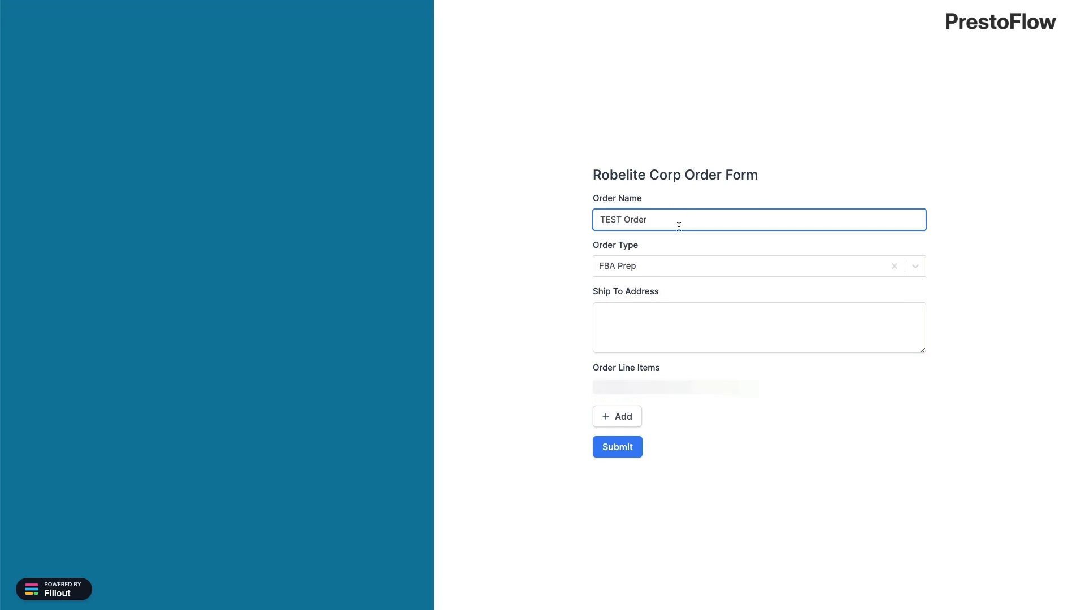
# Rename the order to 'TEST Order - EDIT' and set Ship To Address to 'NEW ADDRESS'
pyautogui.write('- EDIT')
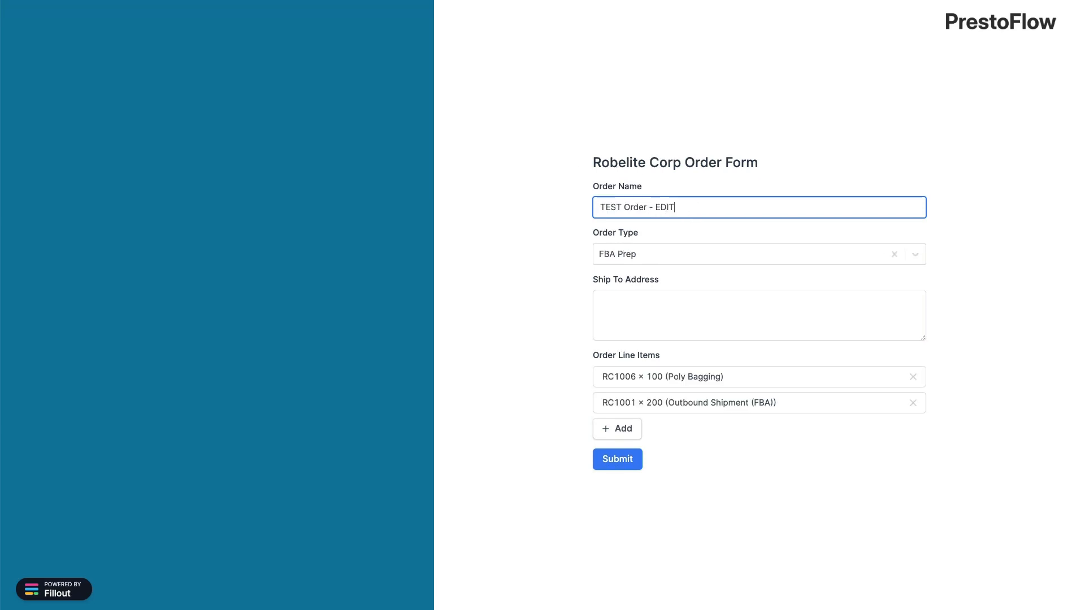
pyautogui.click(657, 311)
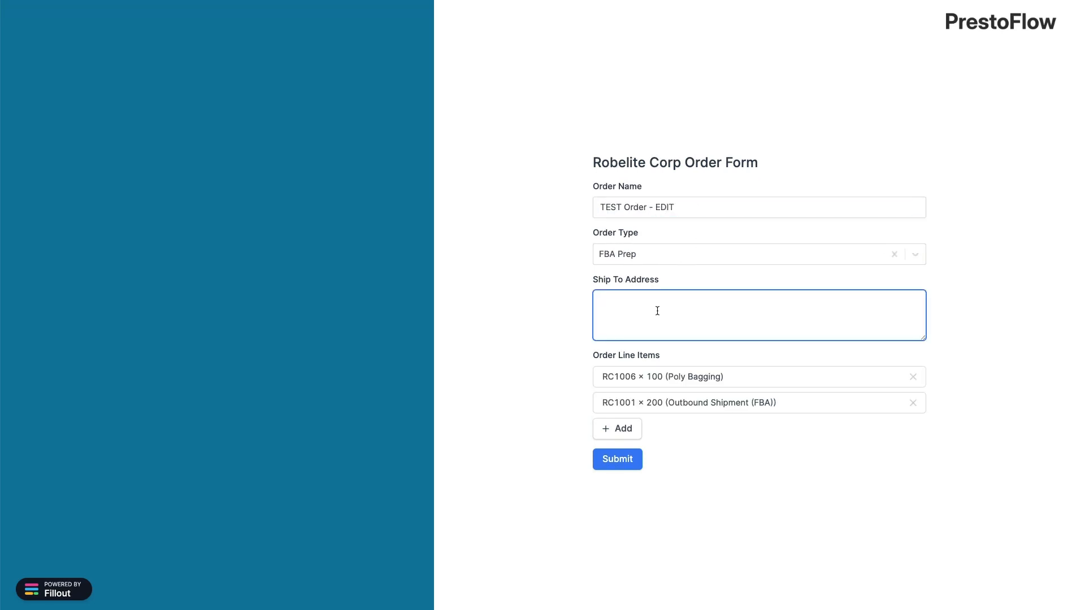
pyautogui.write('NEW ADDRESS')
# Add line item RC1005 × 100 with Poly Bagging, remove RC1001 × 200, and submit
pyautogui.click(622, 429)
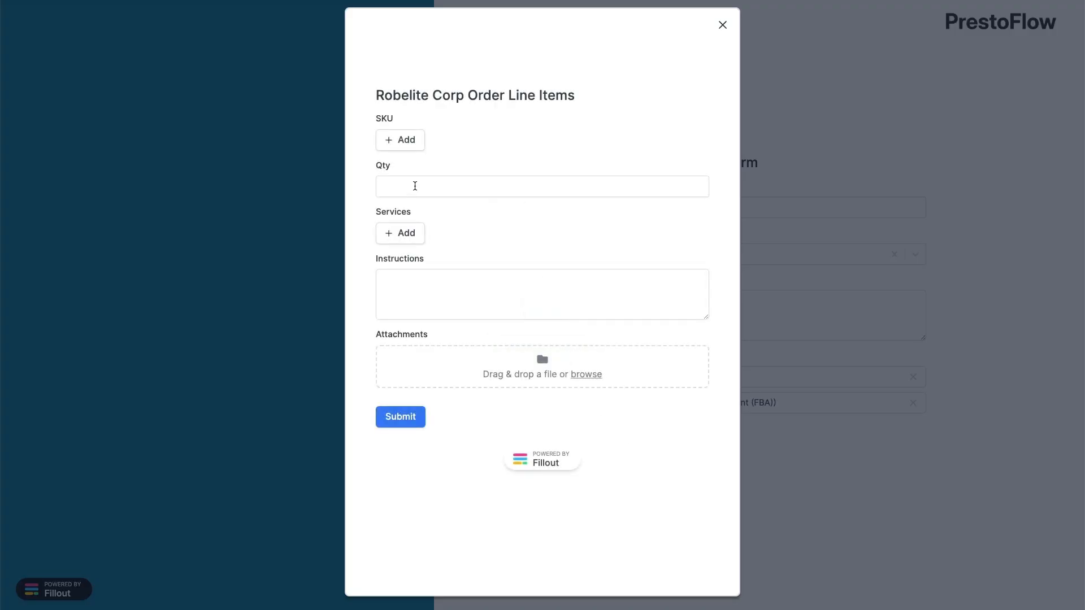
pyautogui.click(403, 145)
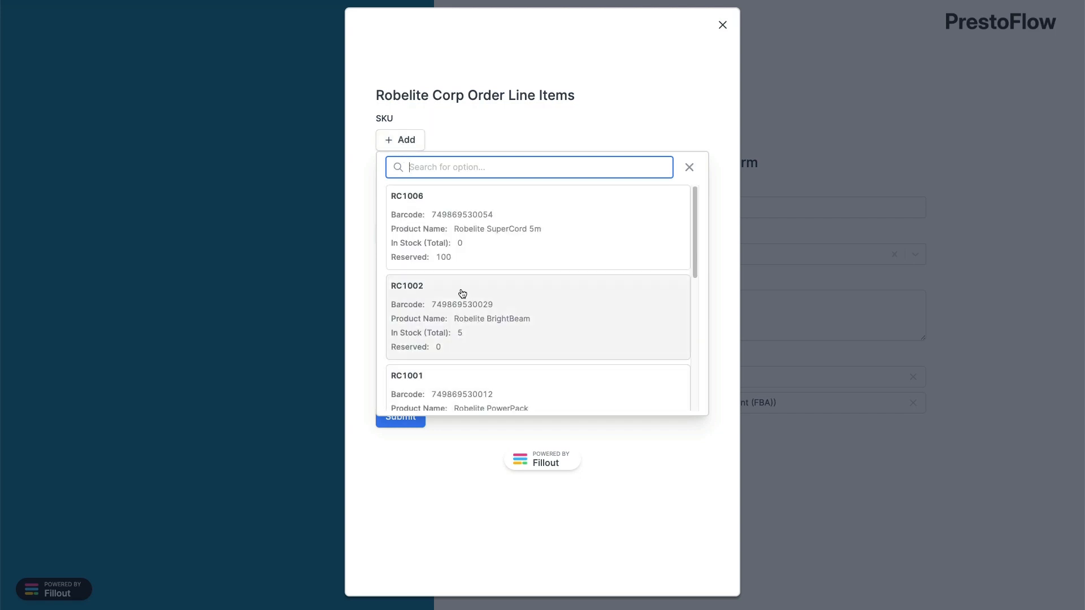
pyautogui.scroll(-5, 460, 293)
pyautogui.click(452, 341)
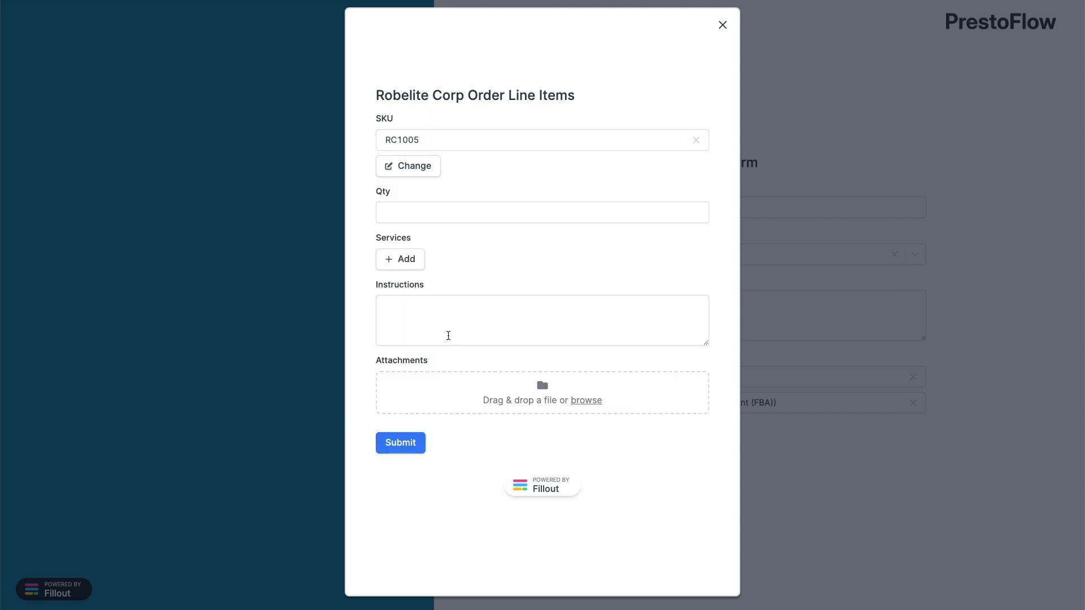
pyautogui.click(494, 212)
pyautogui.write('100')
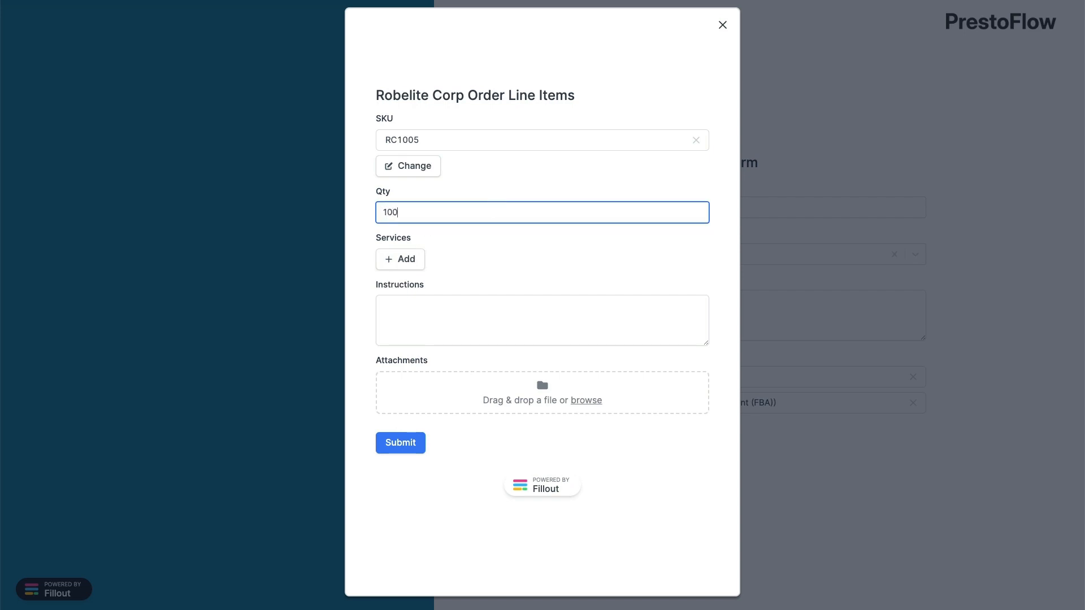
pyautogui.click(404, 266)
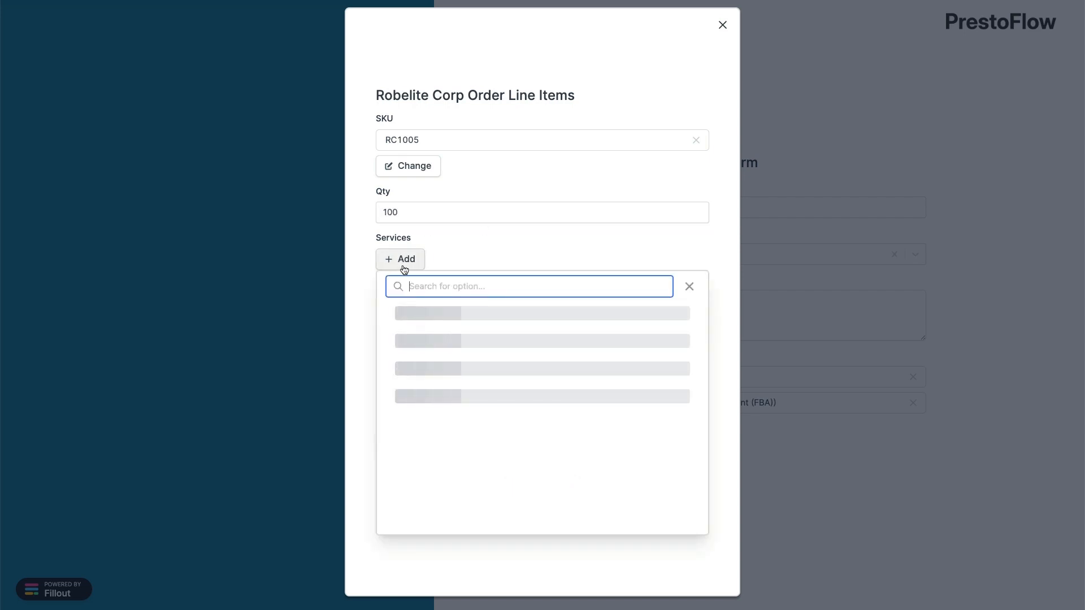
pyautogui.click(433, 321)
pyautogui.click(406, 469)
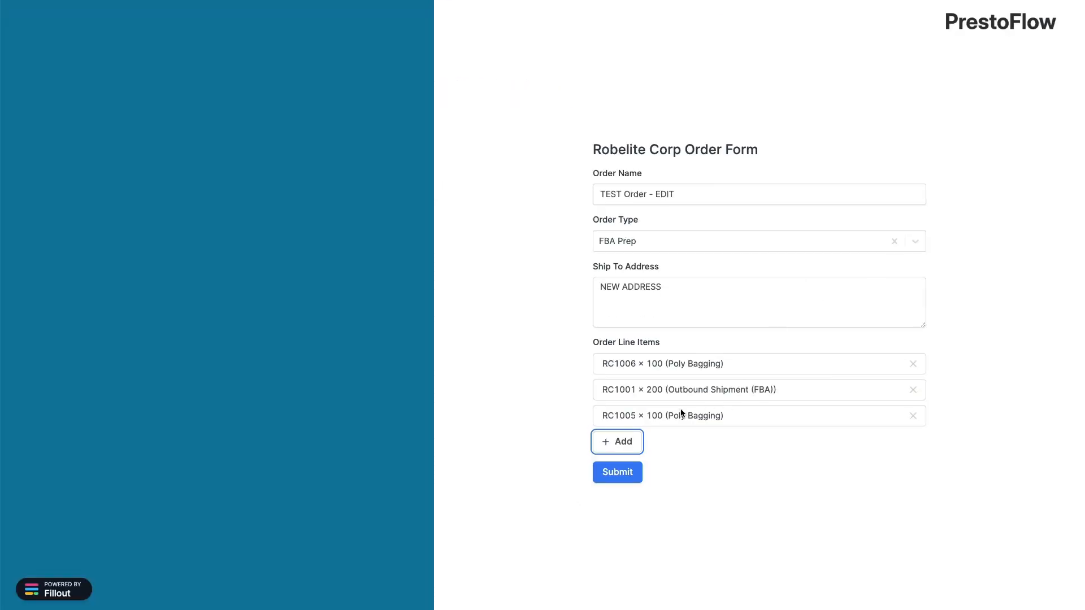
pyautogui.click(913, 390)
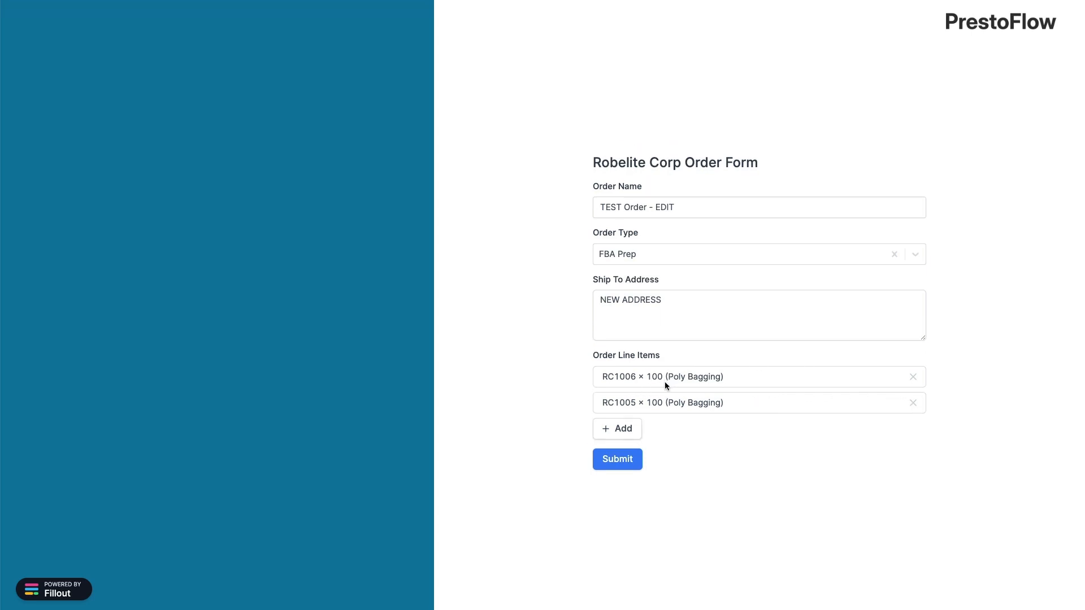
pyautogui.click(620, 460)
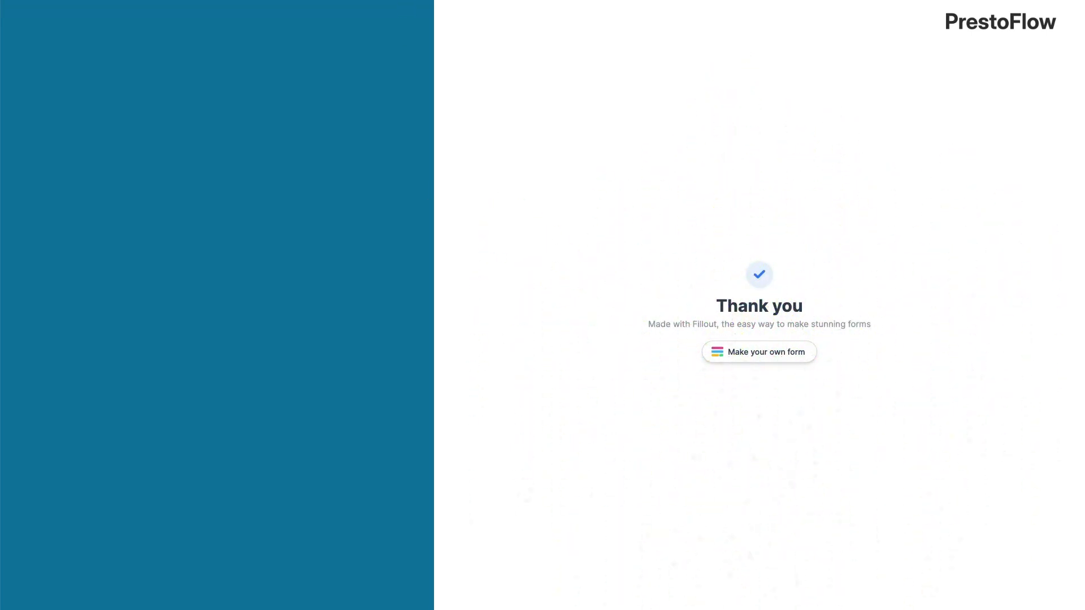
# Check that the Robelite Orders portal now lists the order as TEST Order - EDIT
pyautogui.click(96, 0)
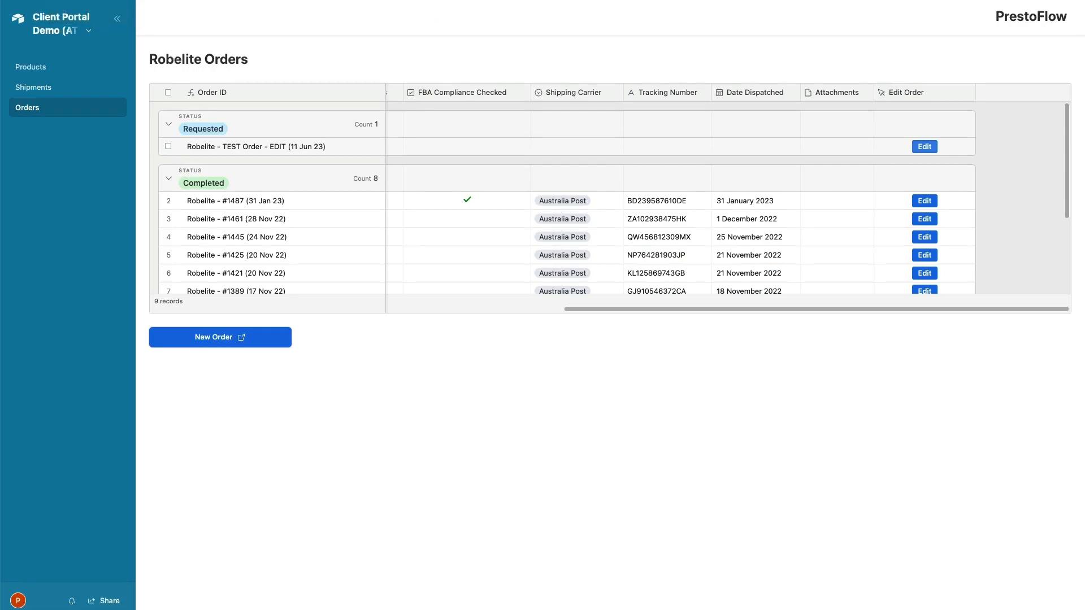
pyautogui.hscroll(-15, 551, 160)
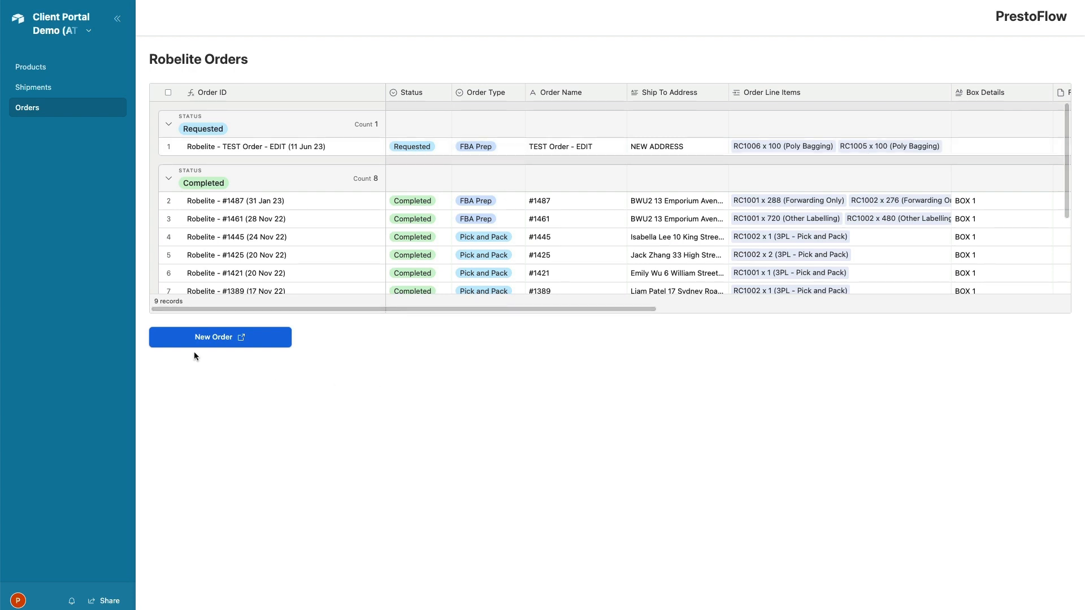
pyautogui.hscroll(10, 650, 146)
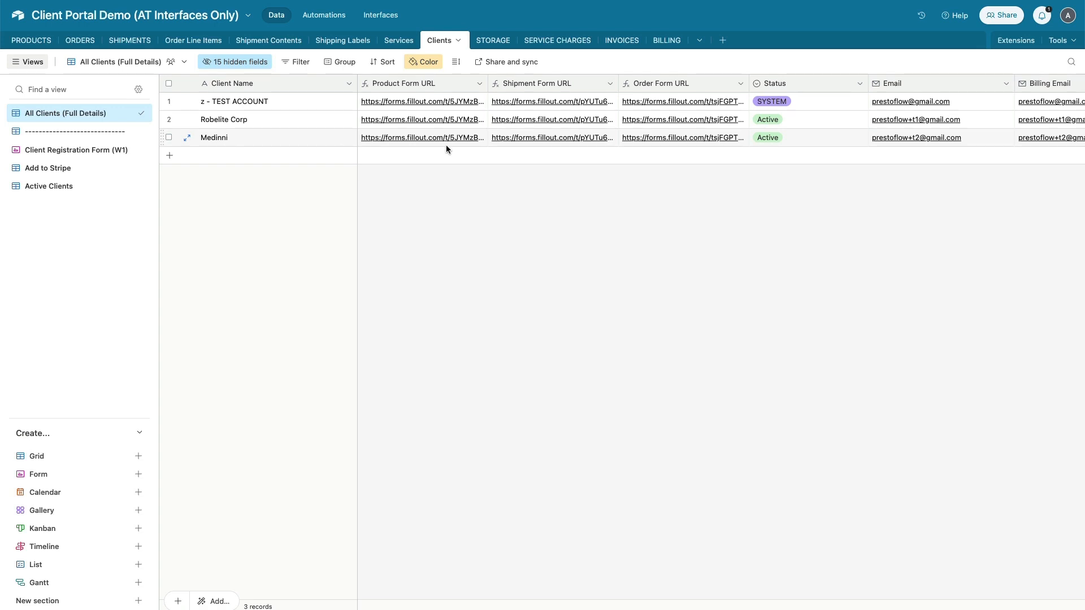
# Leave the Clients grid for the Client Portal - Robelite interface editor
pyautogui.hscroll(3, 859, 147)
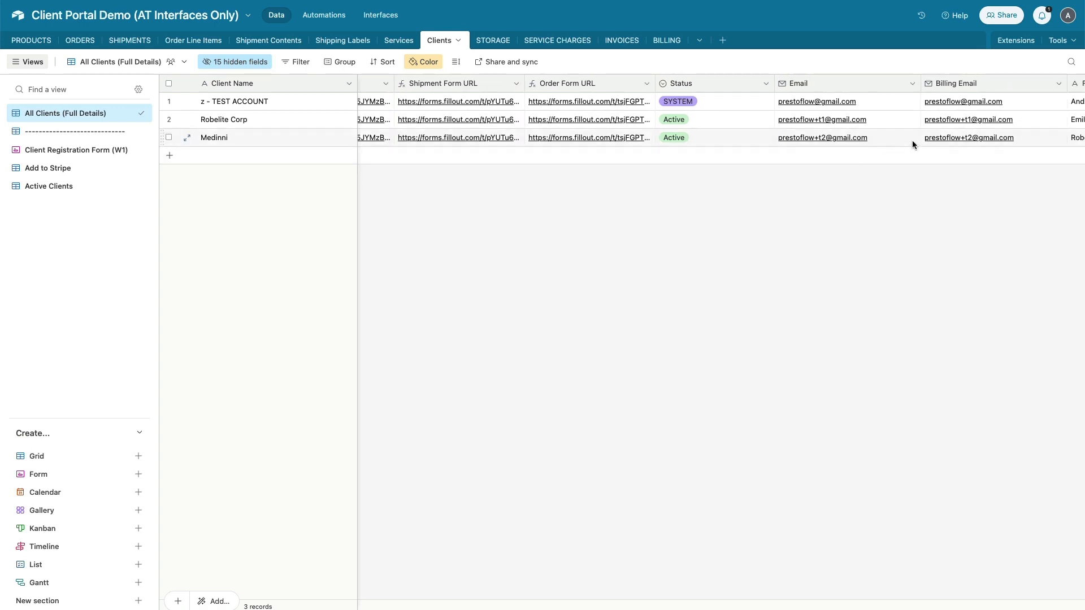
pyautogui.hscroll(-3, 910, 138)
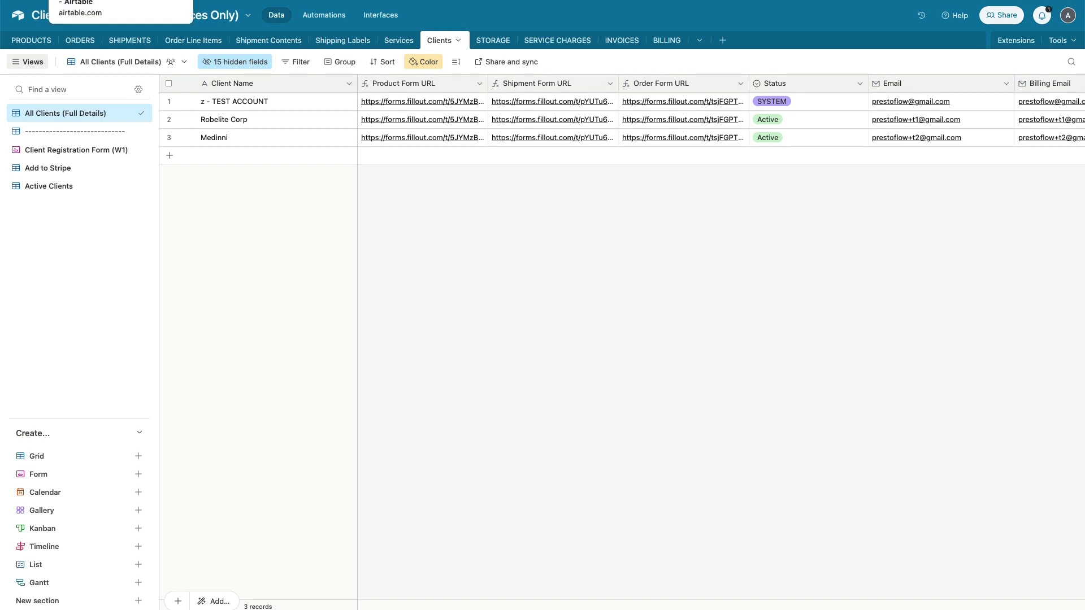
pyautogui.click(90, 0)
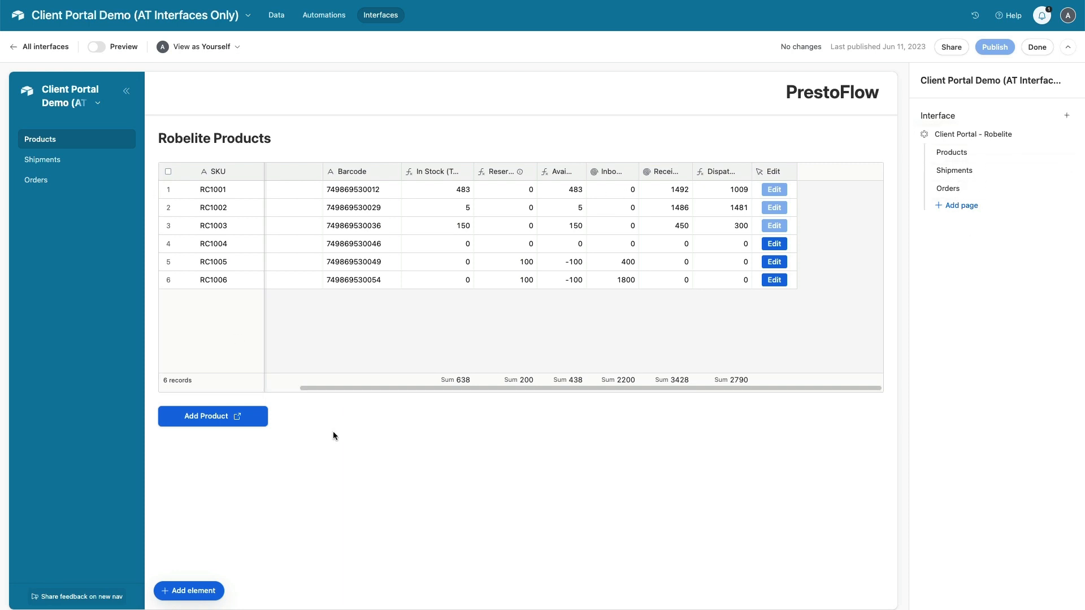
# Duplicate the Robelite portal interface and rename the copy 'Client Portal - Medinni'
pyautogui.click(1066, 135)
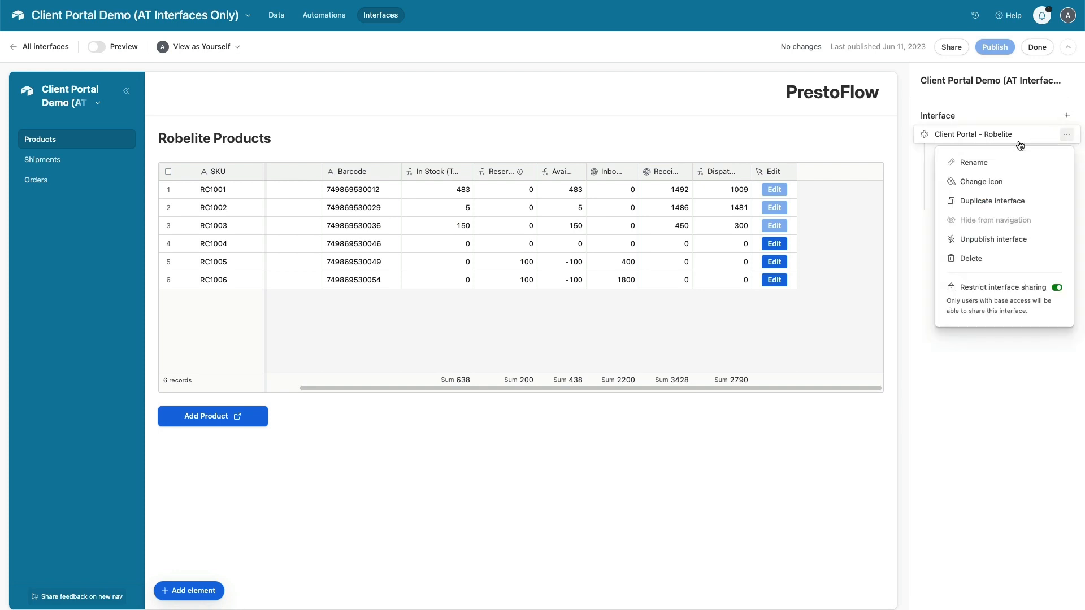
pyautogui.click(988, 202)
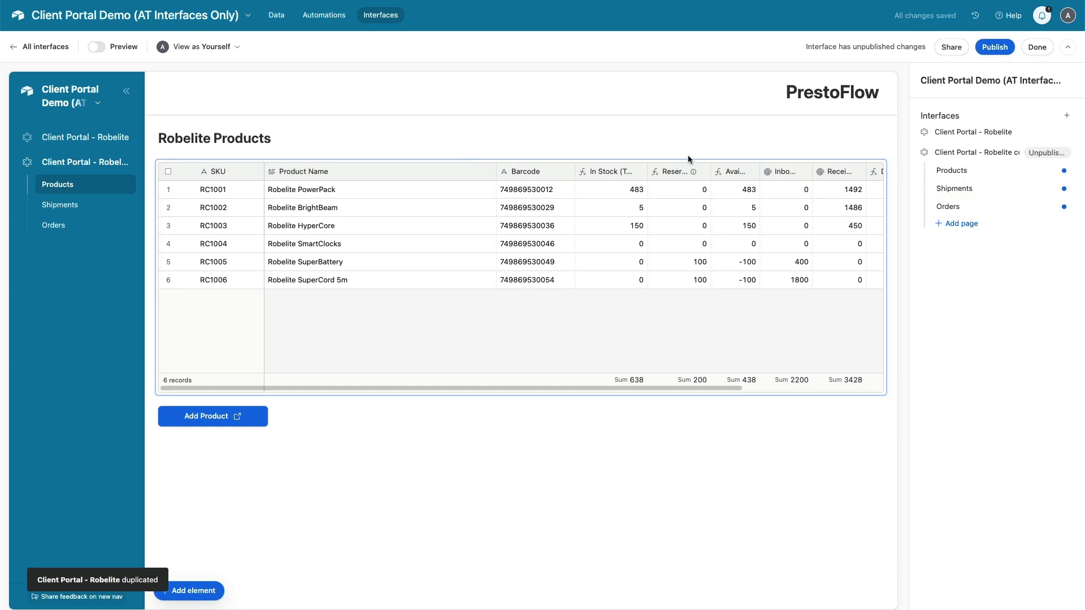
pyautogui.click(1068, 153)
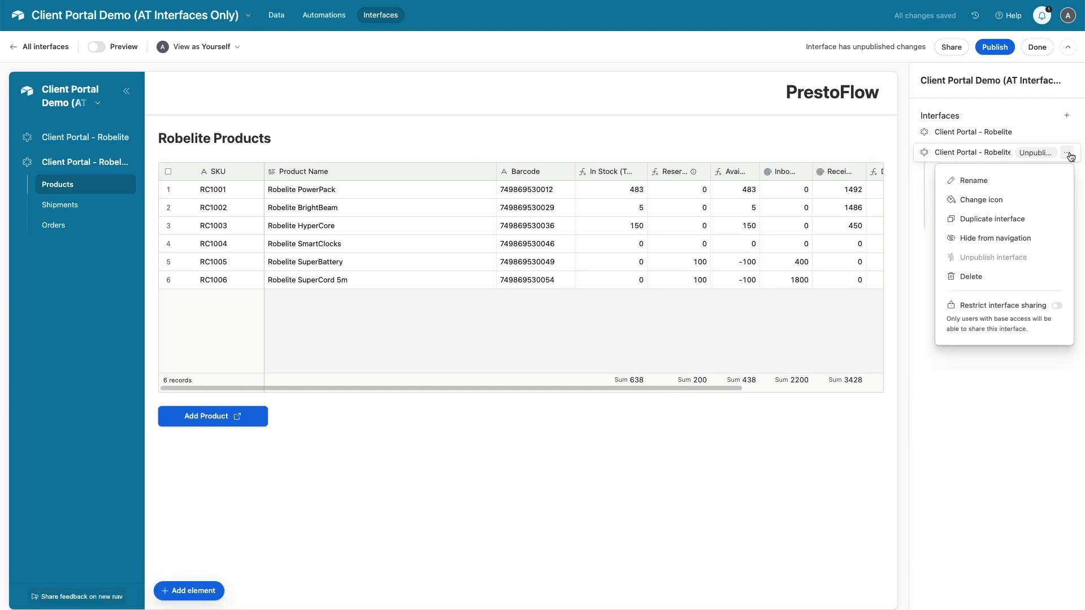
pyautogui.click(1002, 179)
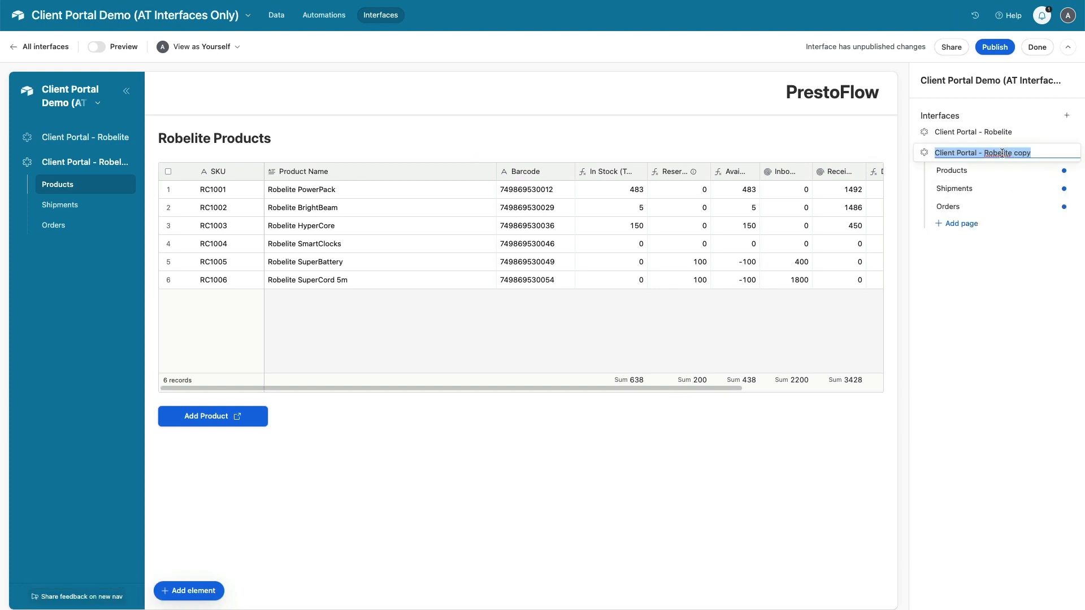
pyautogui.doubleClick(1002, 153)
pyautogui.write('Medinni')
pyautogui.press('Delete')
pyautogui.press('Delete')
pyautogui.press('Delete')
pyautogui.press('Return')
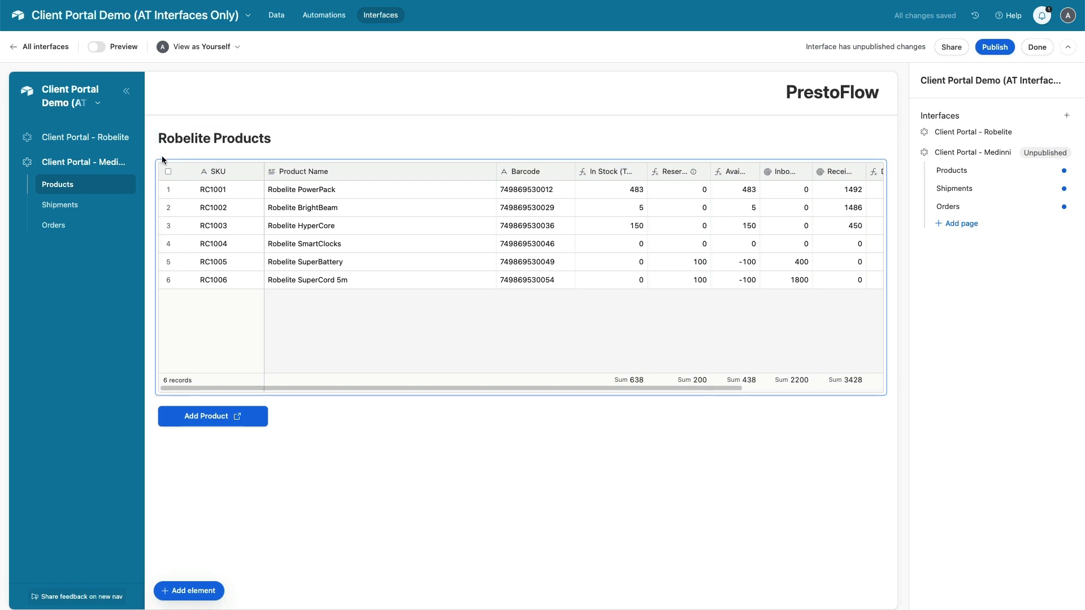
# Change the products page heading to 'Medinni Products'
pyautogui.doubleClick(185, 141)
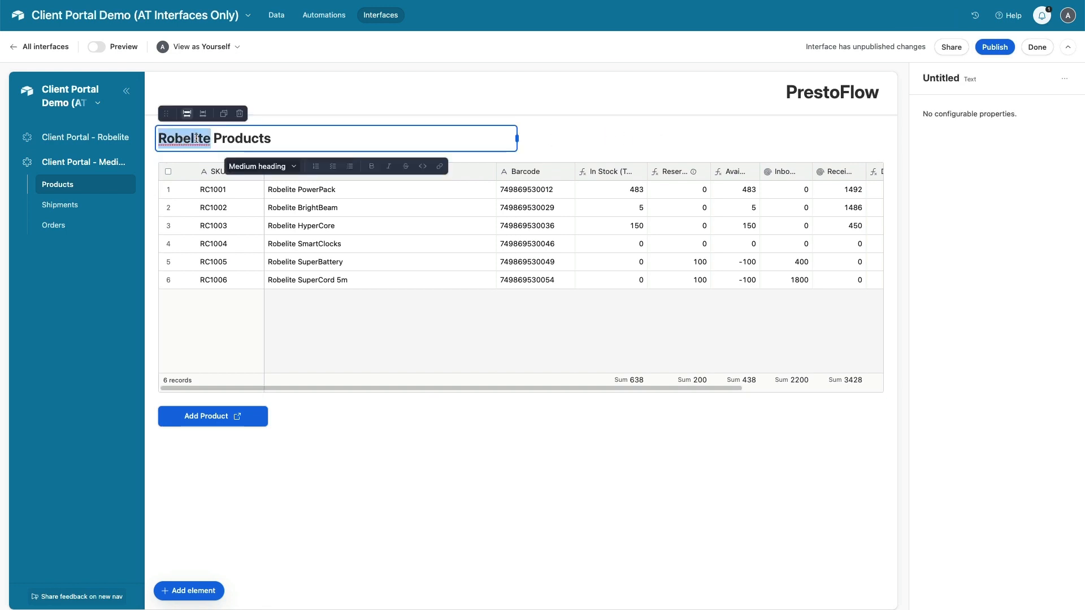
pyautogui.write('Medinni')
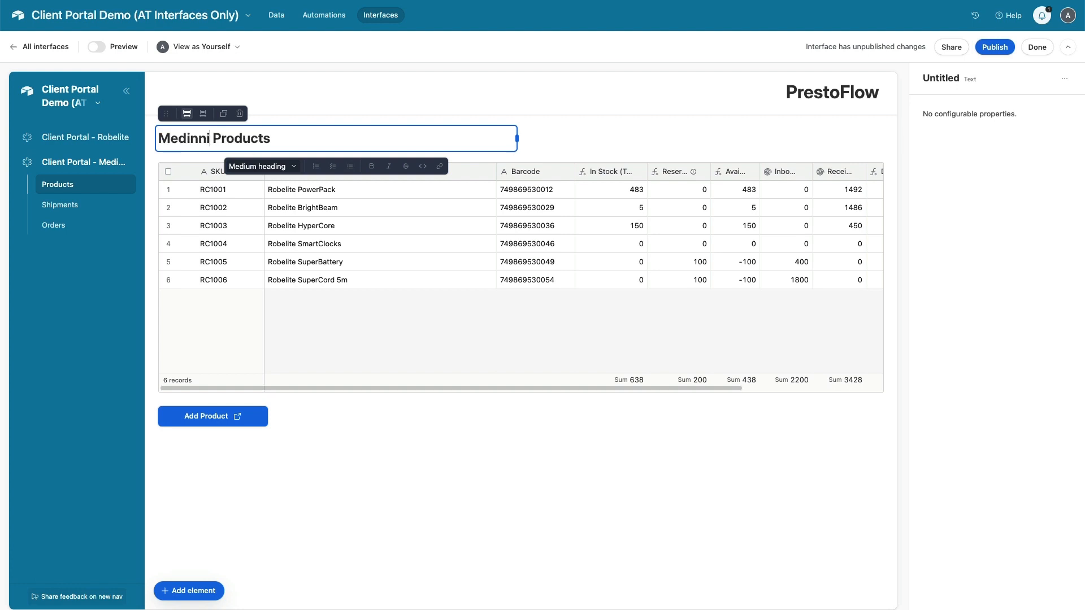
pyautogui.click(394, 440)
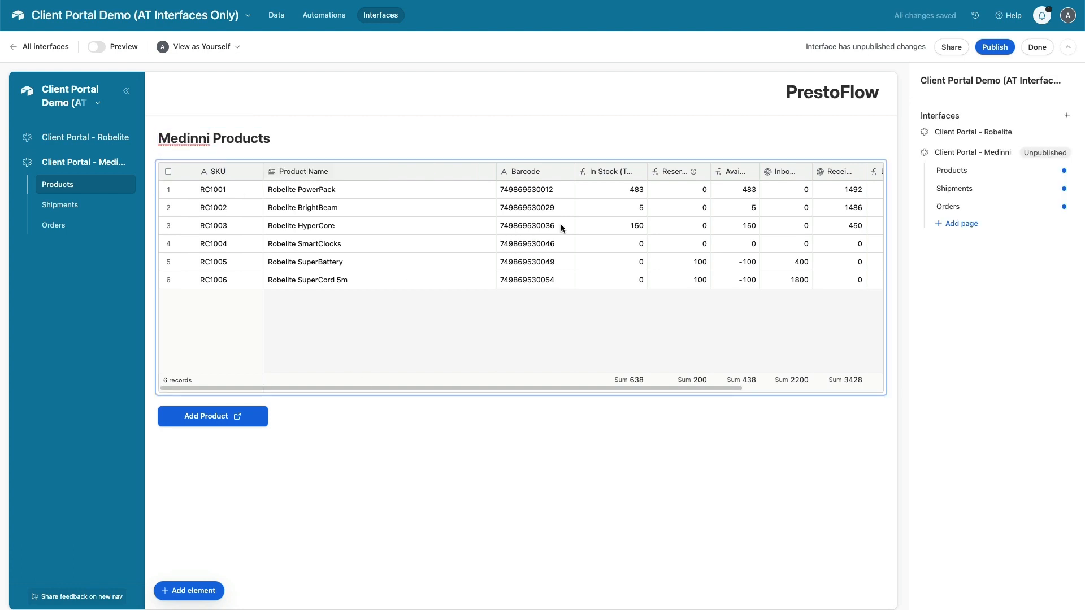
pyautogui.click(568, 359)
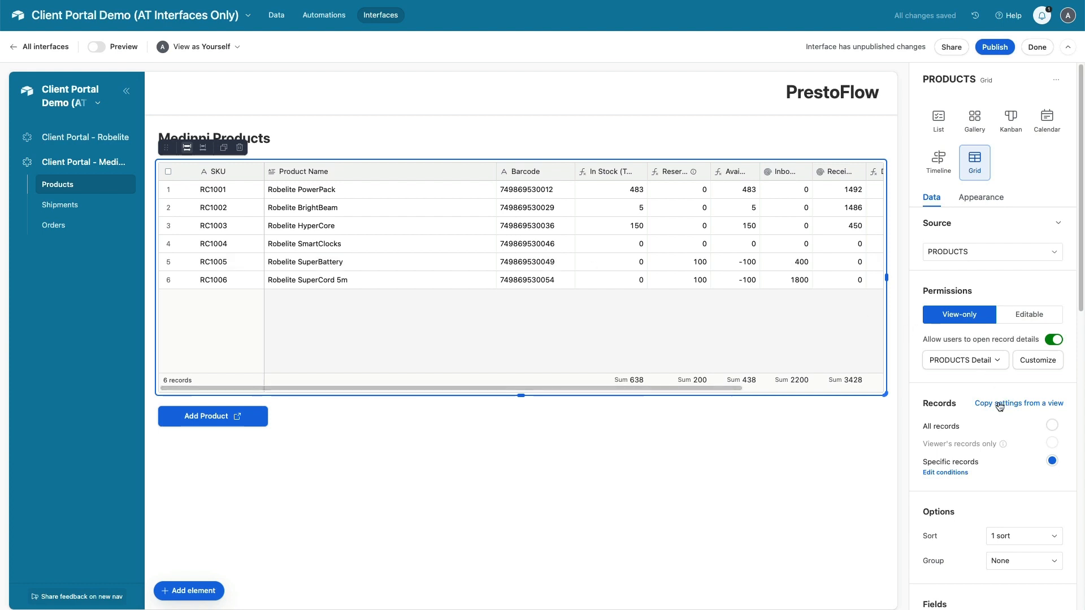
# Switch the products table filter from Robelite Corp to Client Name is exactly Medinni
pyautogui.scroll(-3, 999, 406)
pyautogui.scroll(-4, 999, 406)
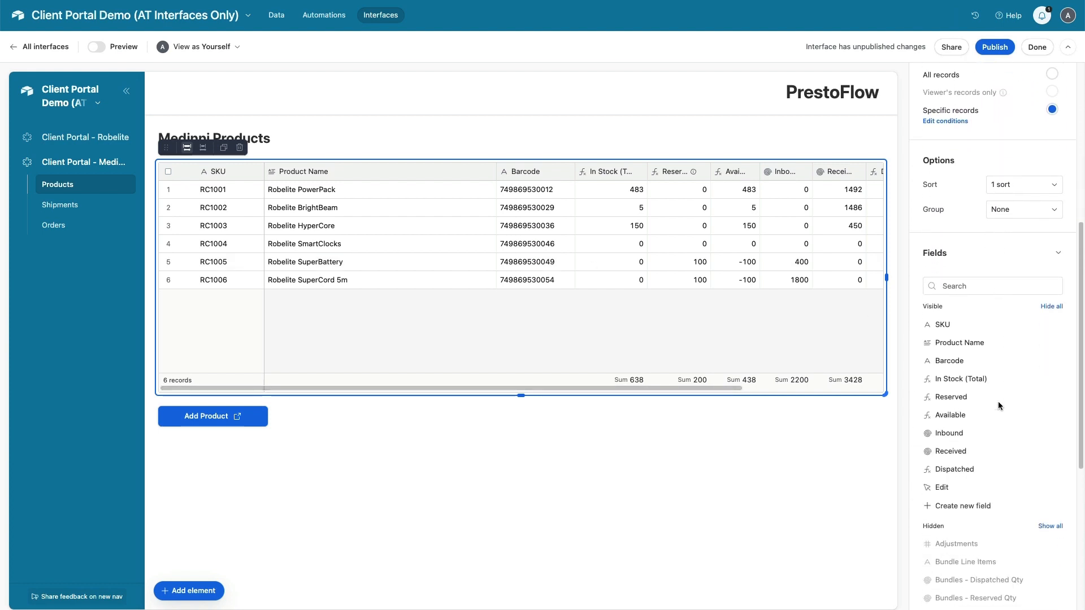
pyautogui.scroll(-1, 999, 406)
pyautogui.scroll(3, 999, 406)
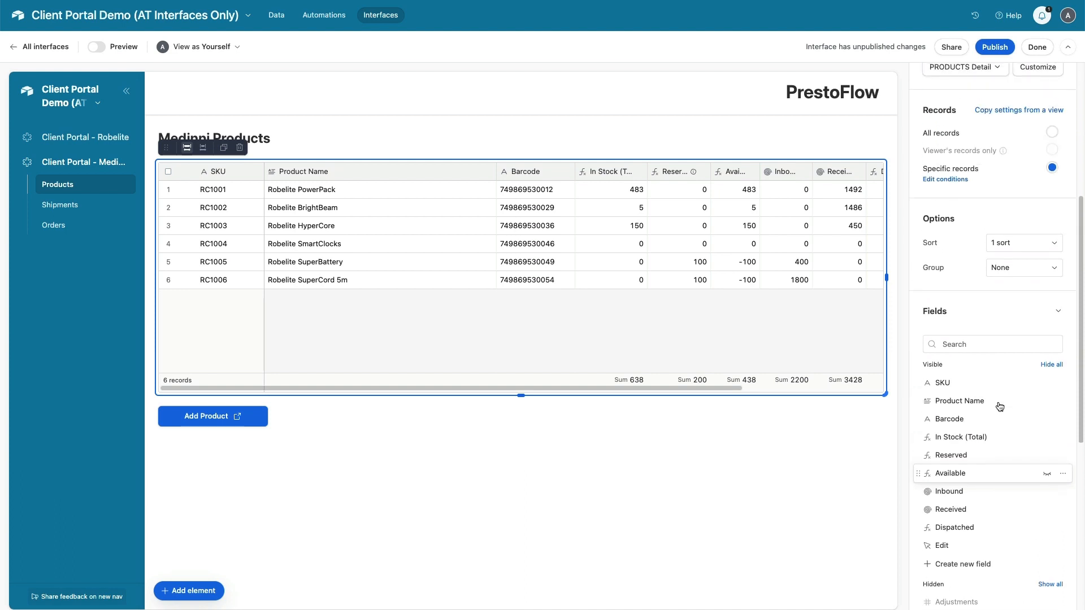
pyautogui.scroll(1, 982, 187)
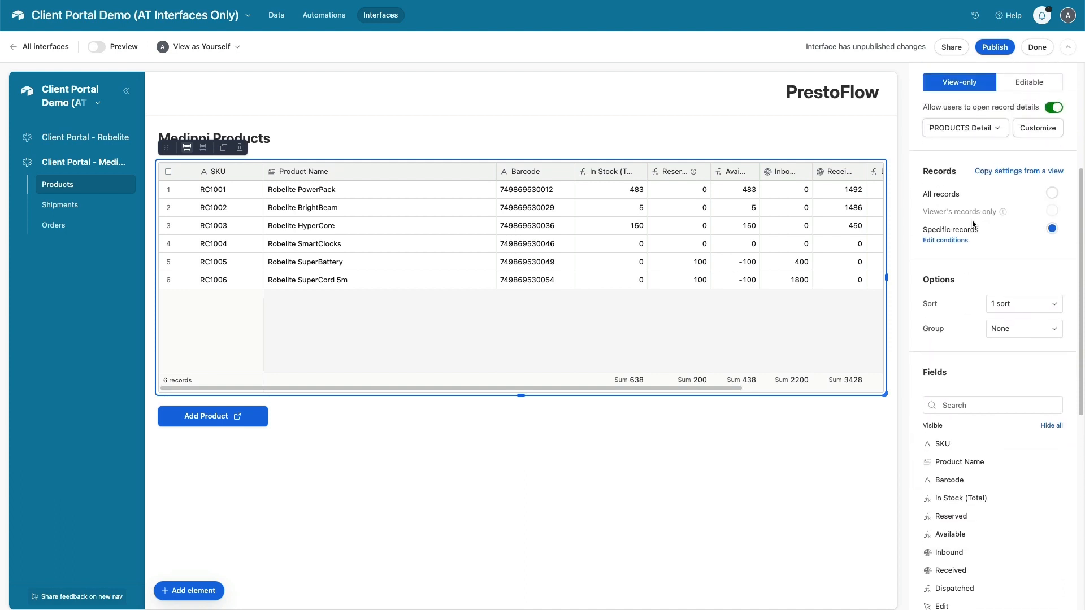
pyautogui.click(954, 242)
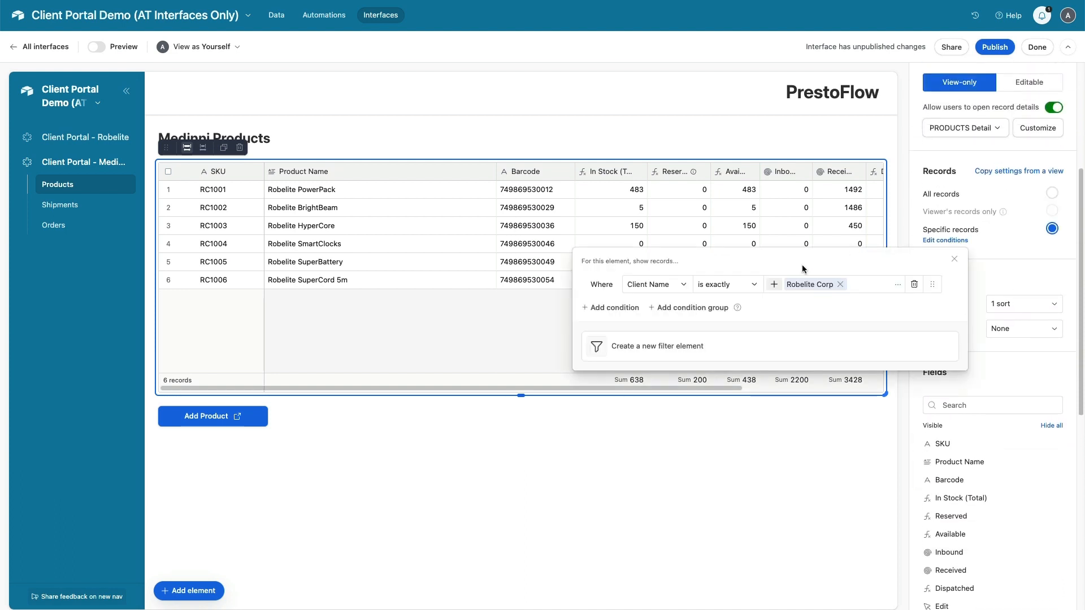
pyautogui.click(774, 285)
pyautogui.click(692, 286)
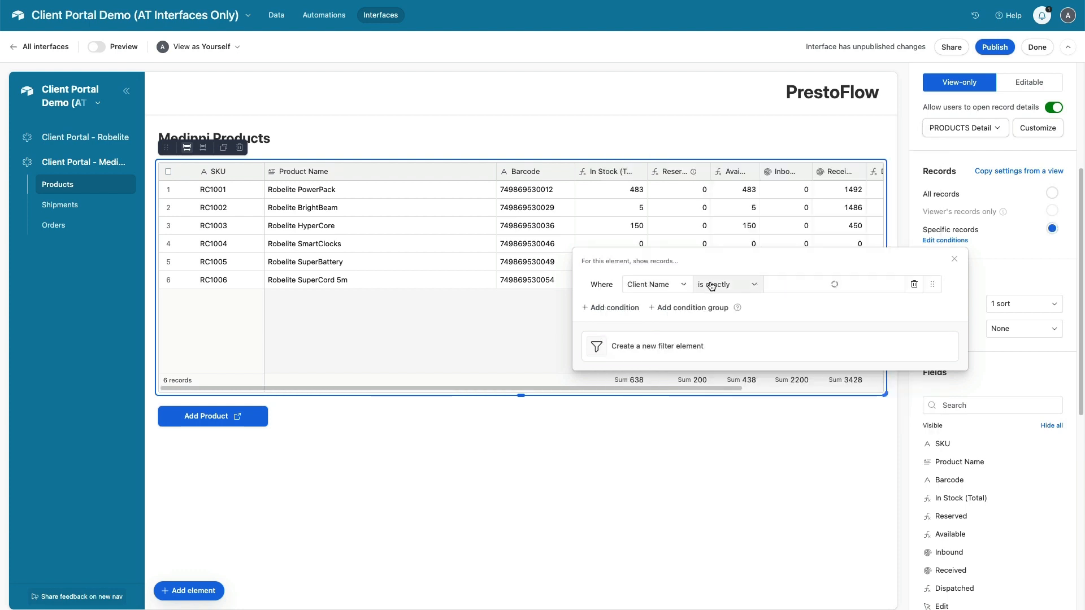
pyautogui.click(840, 284)
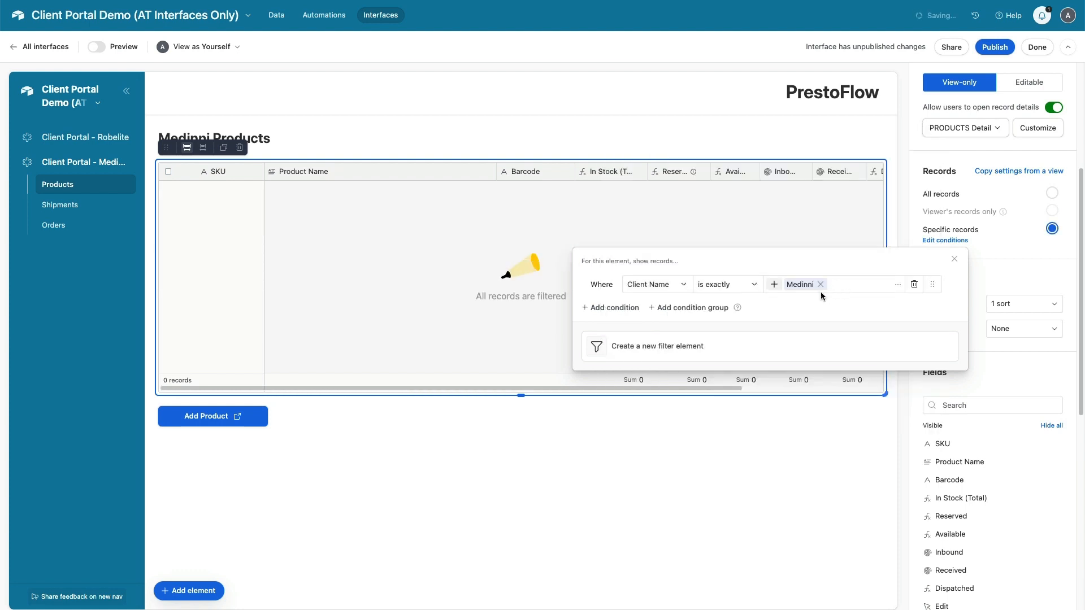
pyautogui.click(686, 455)
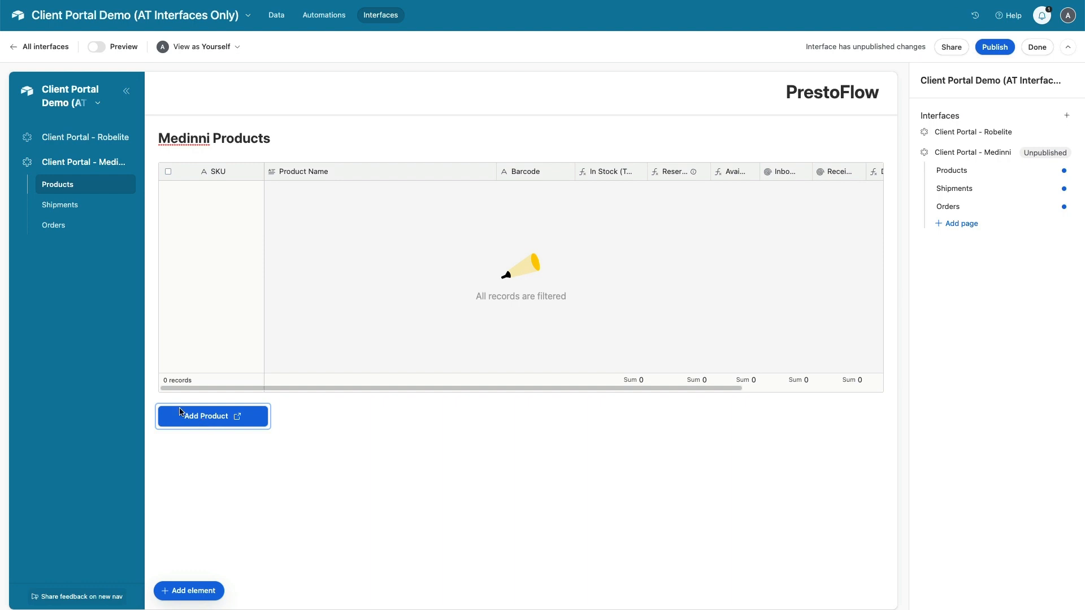
# Set the Add Product button's destination to Medinni's Product Form URL from the Clients table
pyautogui.click(276, 15)
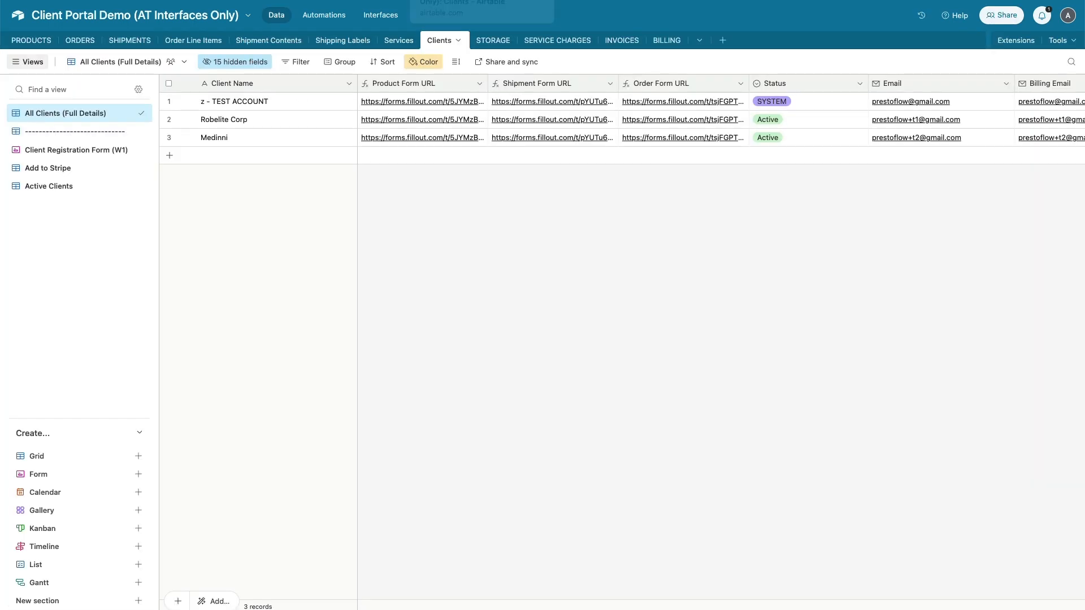
pyautogui.click(484, 137)
pyautogui.press('super+c')
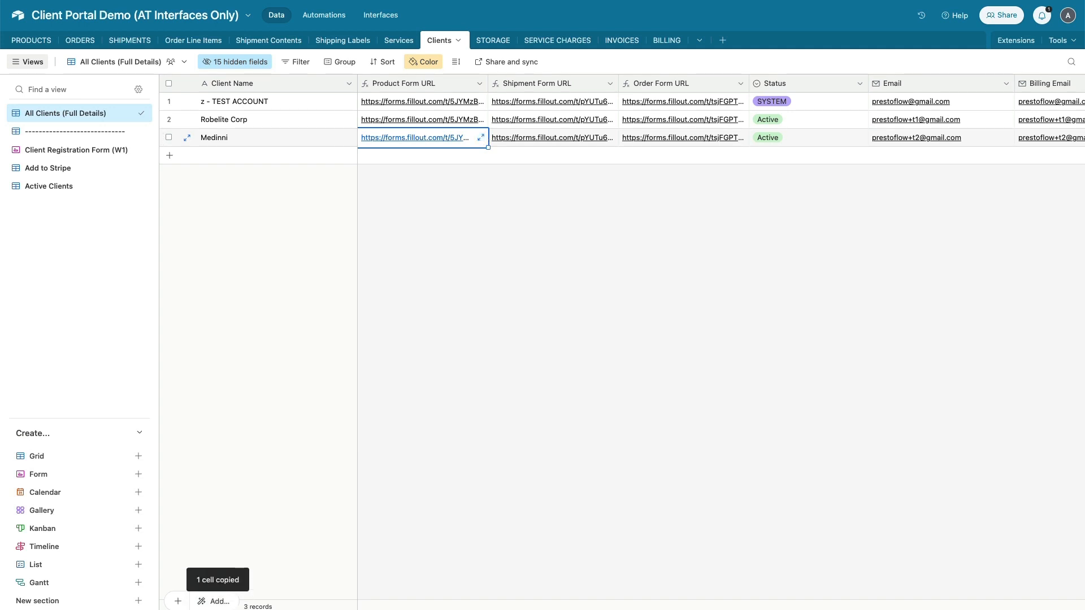
pyautogui.click(127, 0)
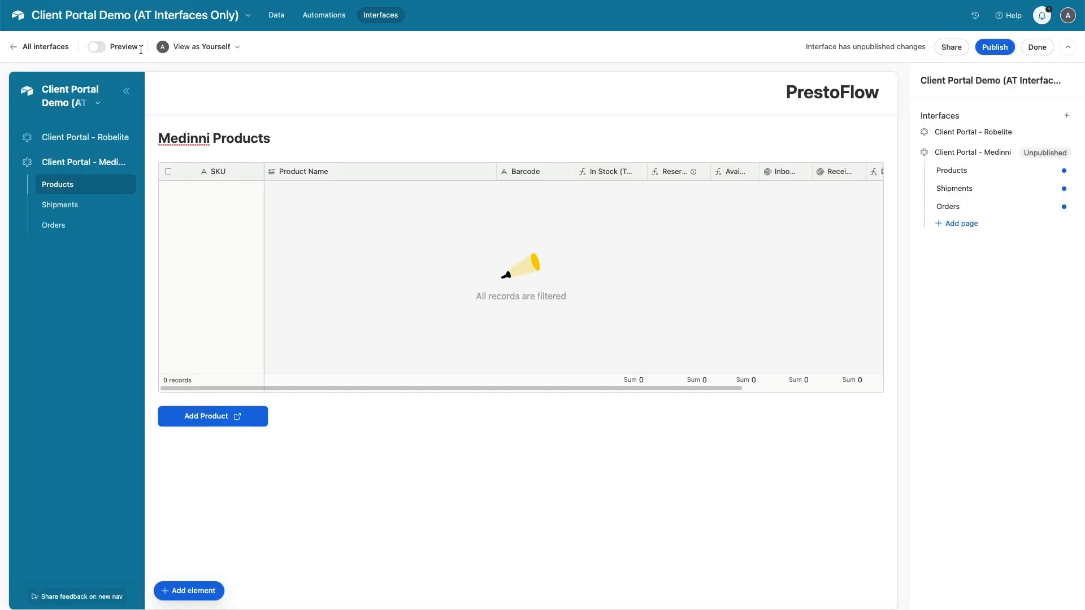
pyautogui.click(217, 420)
pyautogui.click(1028, 166)
pyautogui.press('super+a')
pyautogui.press('super+v')
pyautogui.click(514, 456)
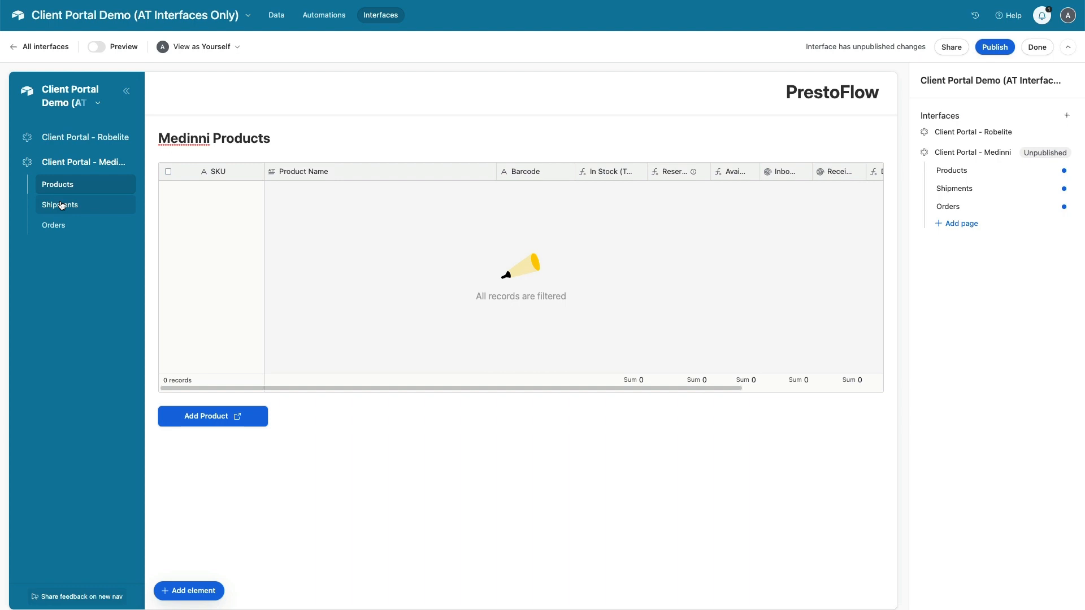
# Leave the Medinni Products heading as is and select the Shipments page heading
pyautogui.click(186, 140)
pyautogui.doubleClick(186, 139)
pyautogui.press('super+c')
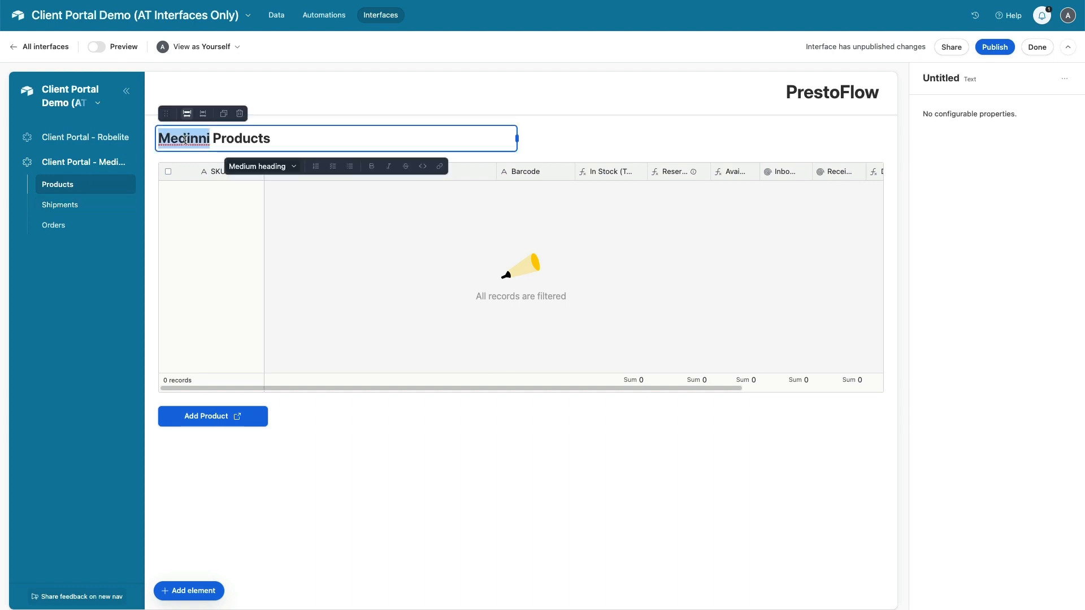
pyautogui.click(89, 207)
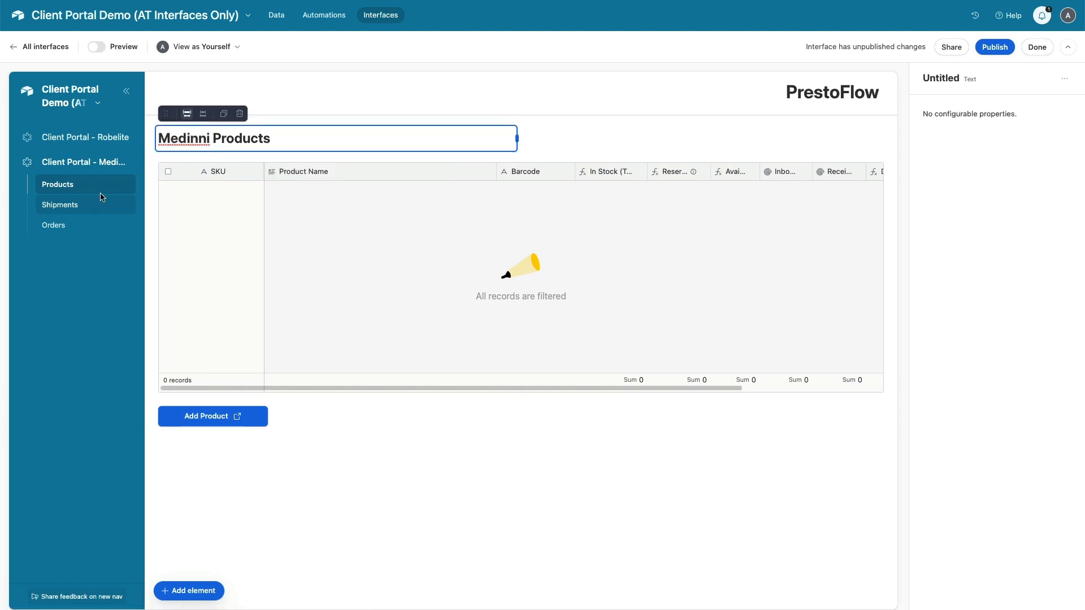
pyautogui.click(102, 196)
pyautogui.click(222, 141)
# Change the shipments page heading to 'Medinni Shipments'
pyautogui.click(181, 137)
pyautogui.doubleClick(181, 138)
pyautogui.press('super+v')
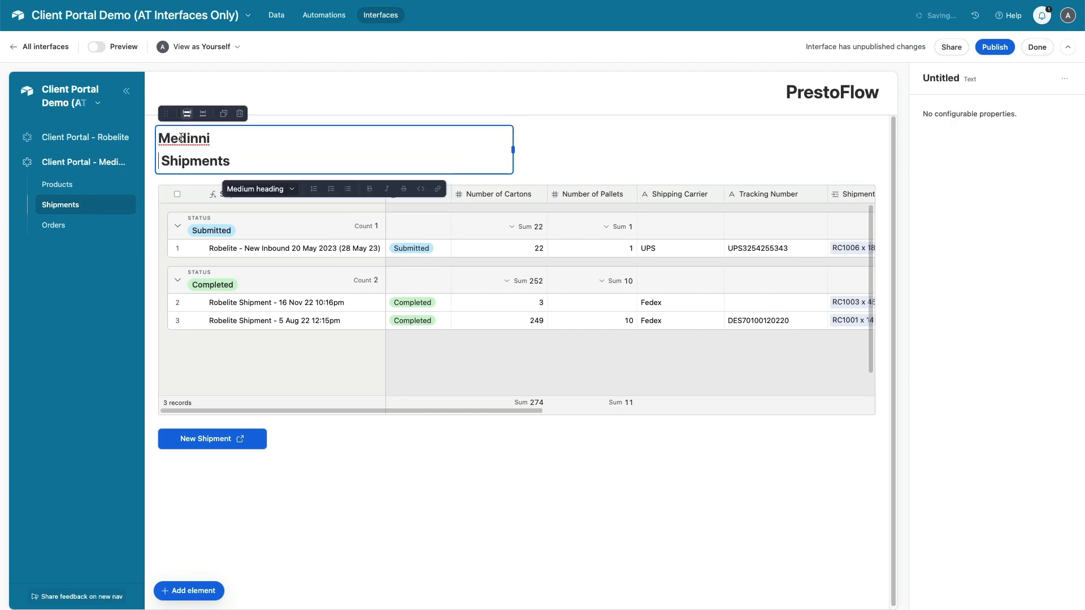
pyautogui.press('BackSpace')
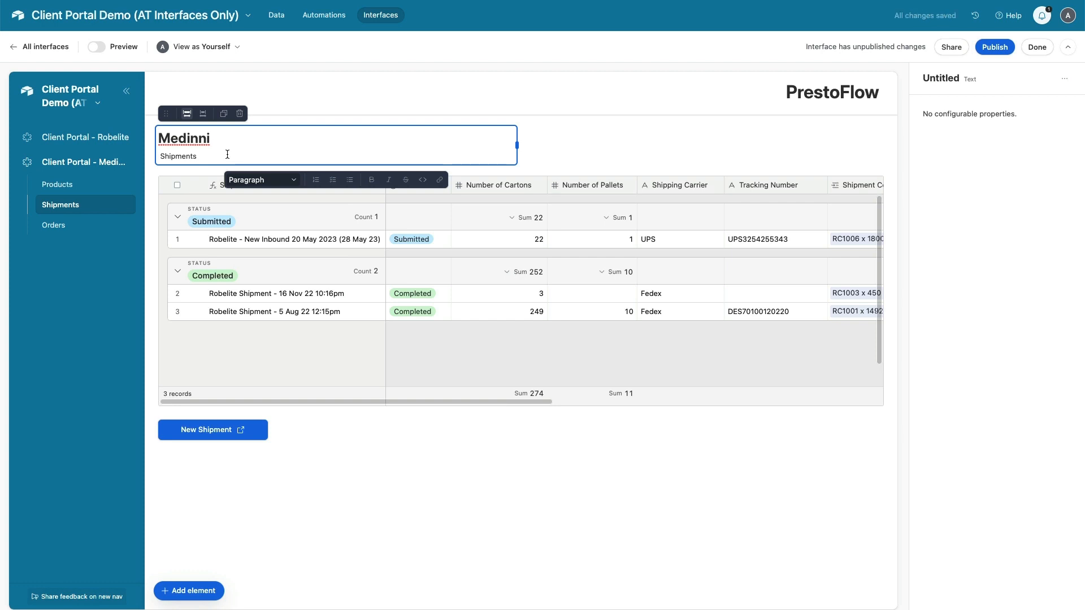
pyautogui.press('BackSpace')
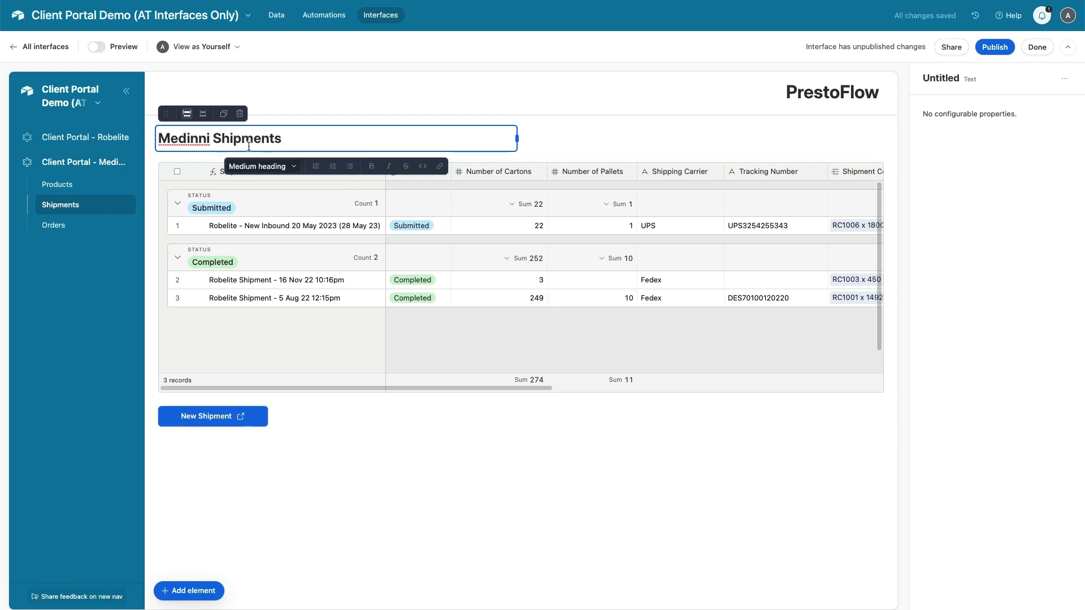
pyautogui.moveTo(214, 139); pyautogui.dragTo(152, 138)
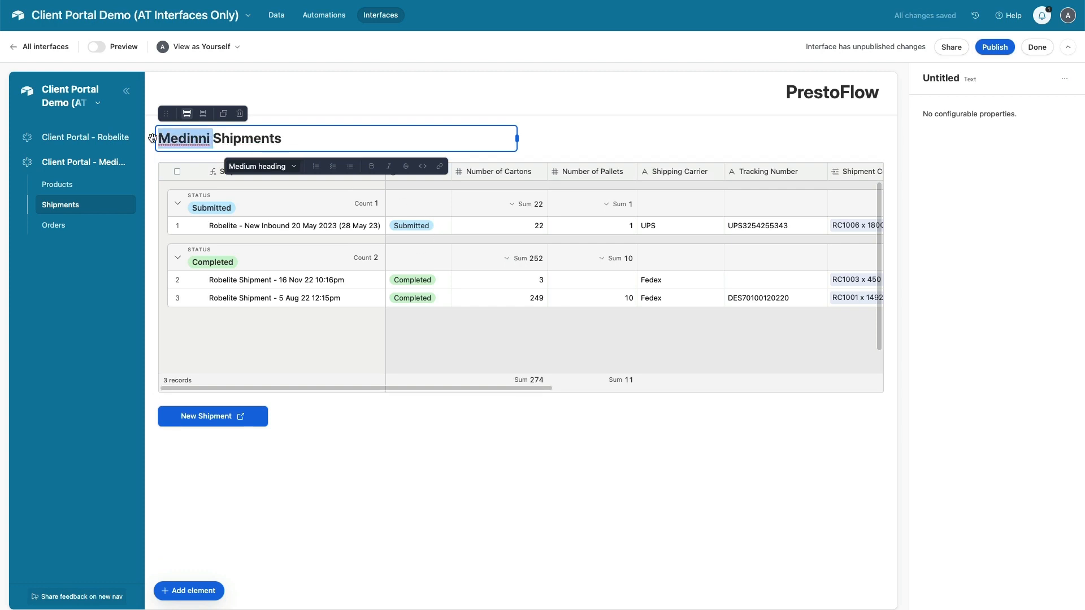
# Filter the shipments table to records where Client Name is Medinni
pyautogui.click(402, 332)
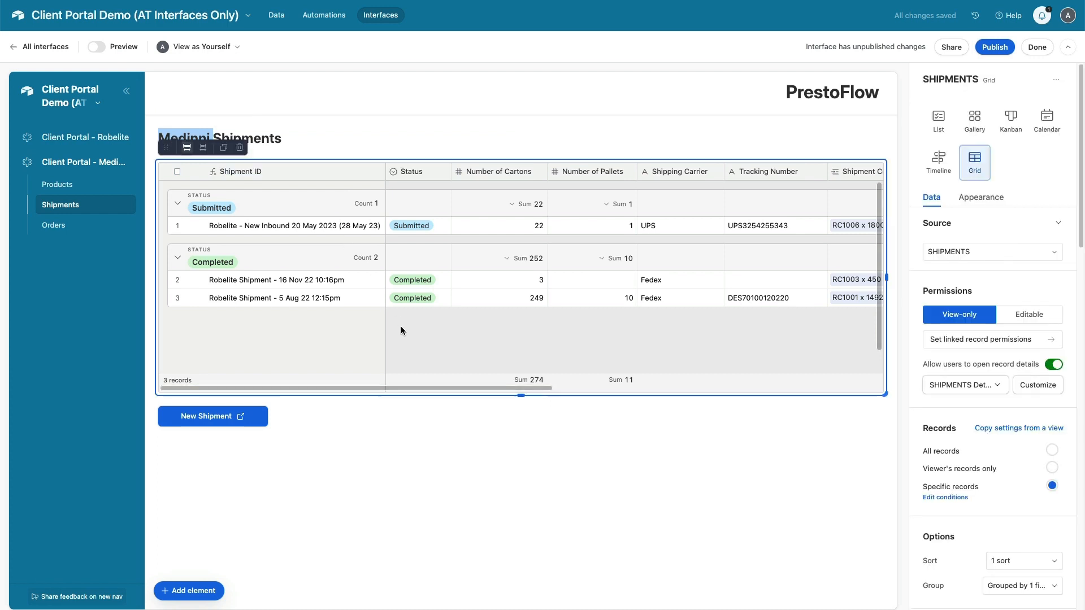
pyautogui.click(960, 497)
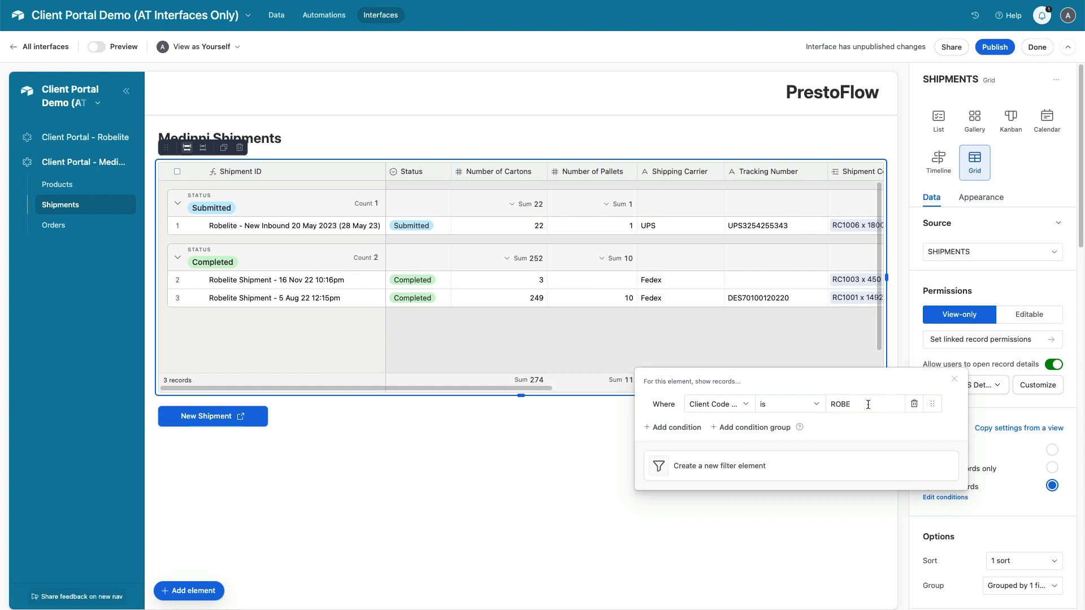
pyautogui.click(745, 406)
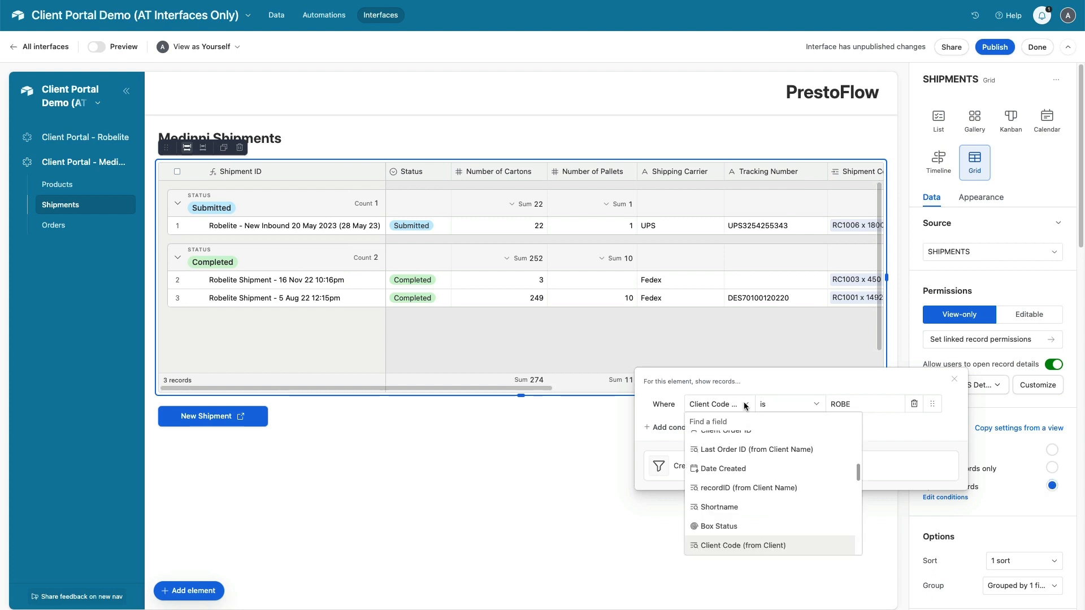
pyautogui.scroll(1, 755, 437)
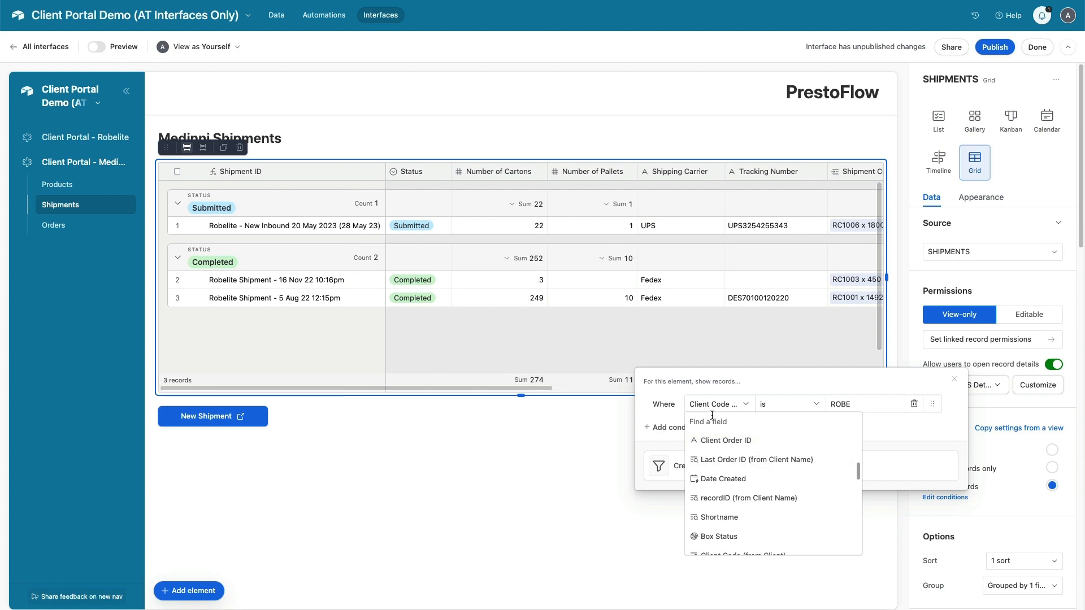
pyautogui.write('client')
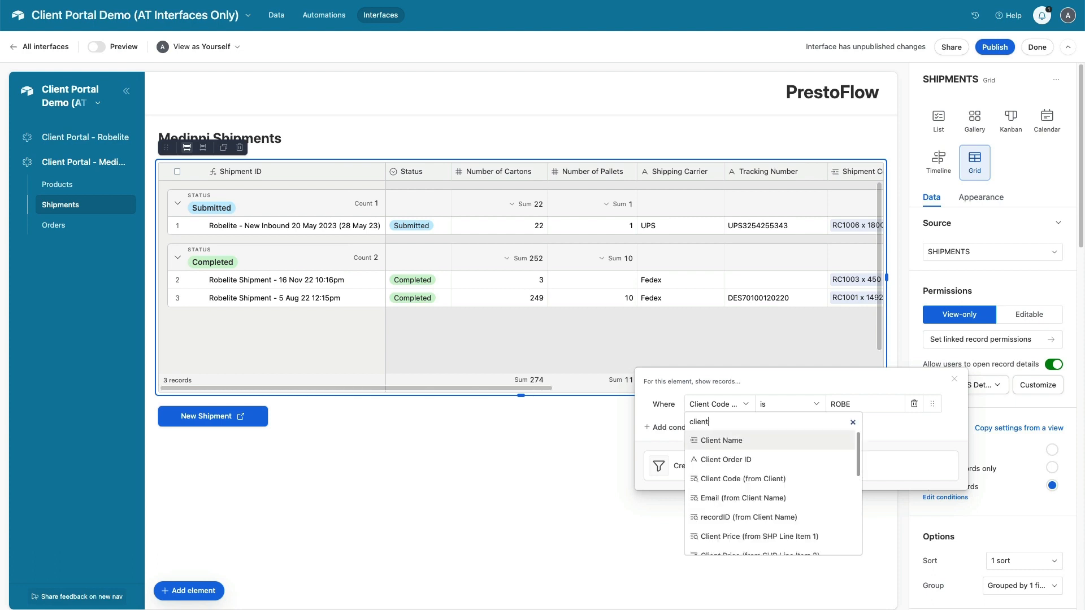
pyautogui.click(727, 446)
pyautogui.click(775, 405)
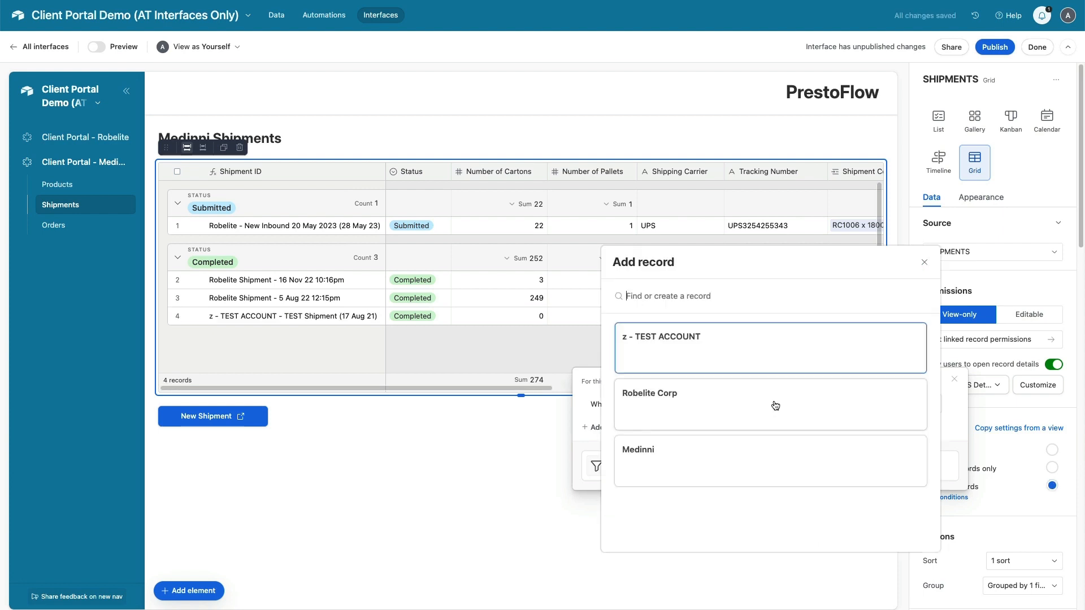
pyautogui.click(672, 467)
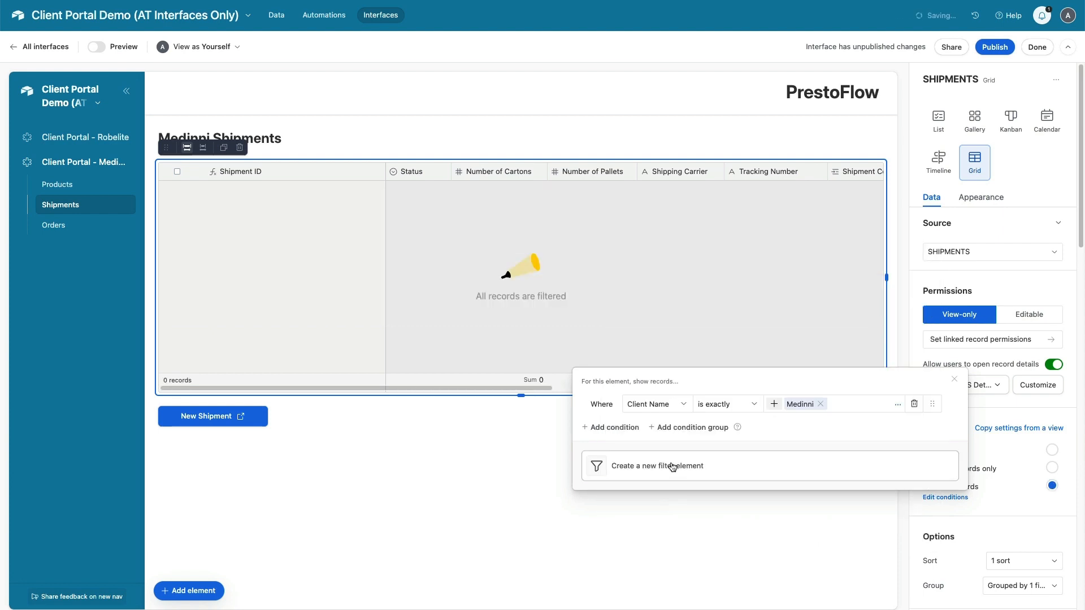
pyautogui.click(687, 518)
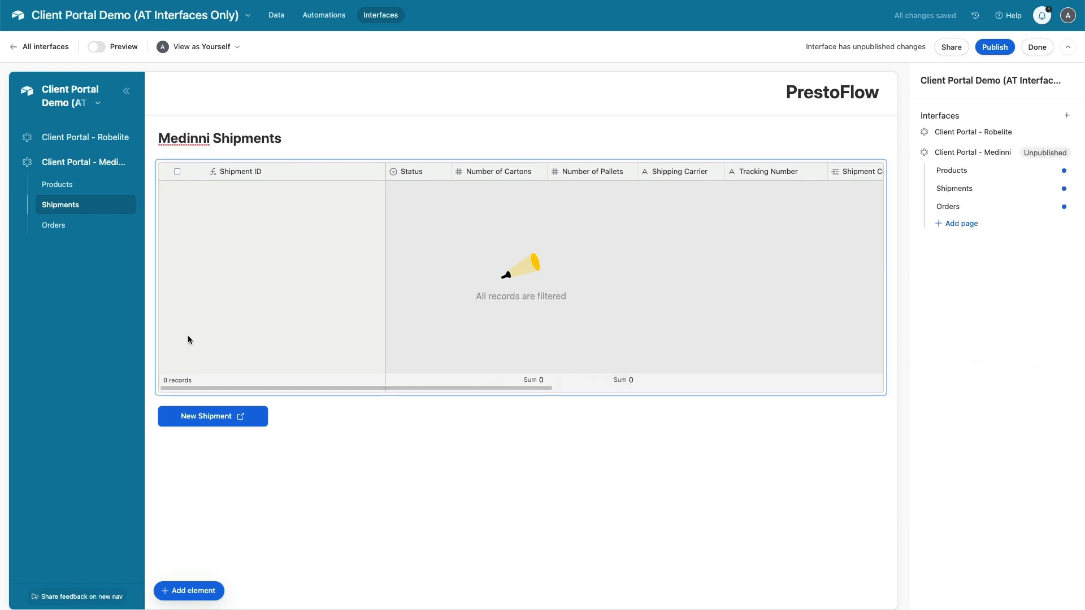
pyautogui.click(209, 422)
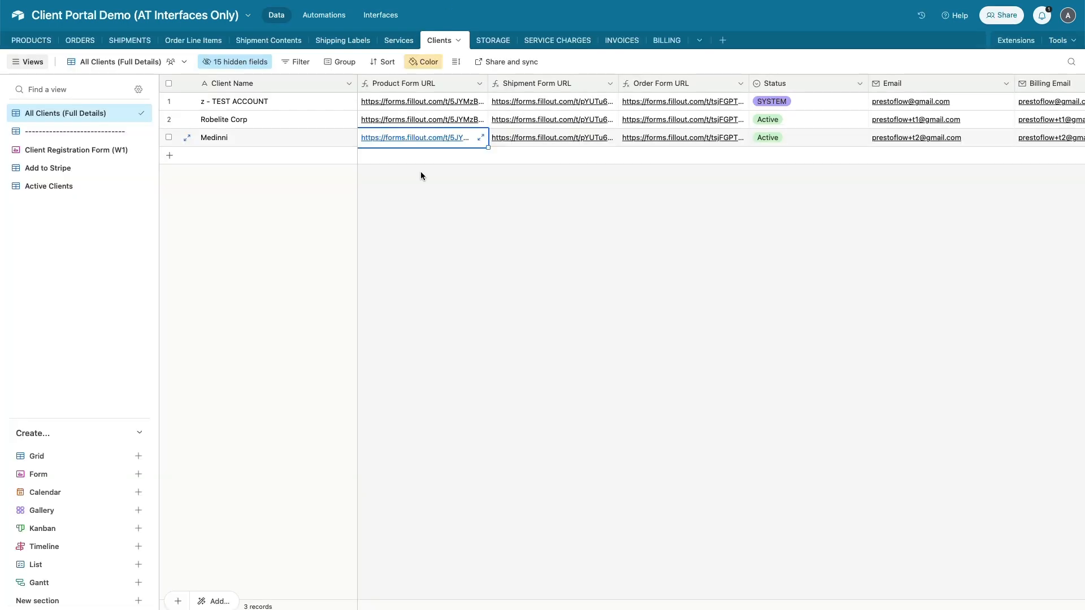
# Point the New Shipment button's destination at Medinni's copied Shipment Form URL
pyautogui.click(592, 140)
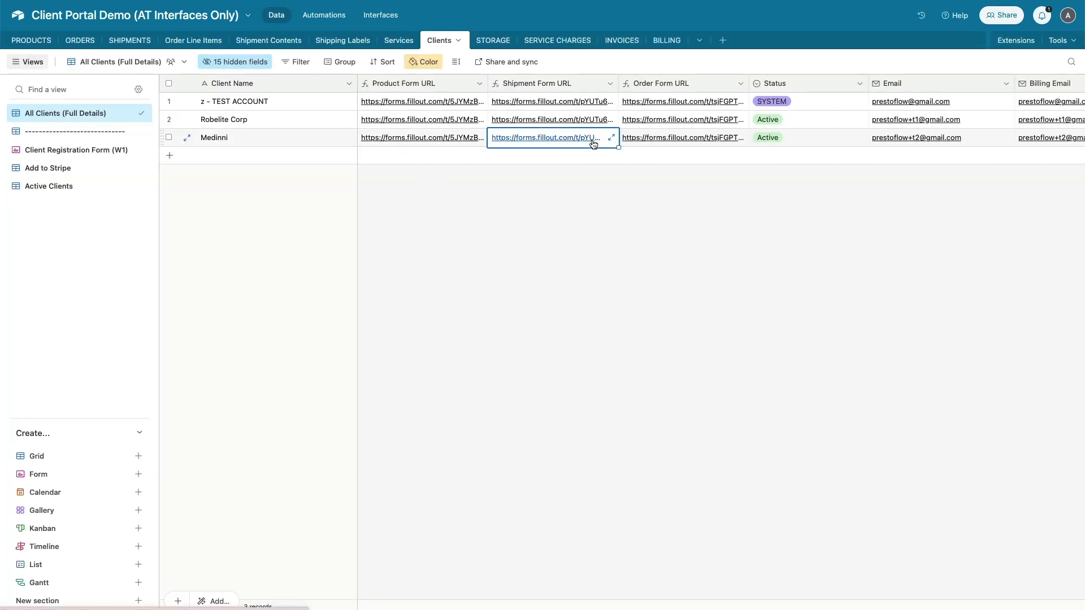
pyautogui.hotkey('ctrl', 'c')
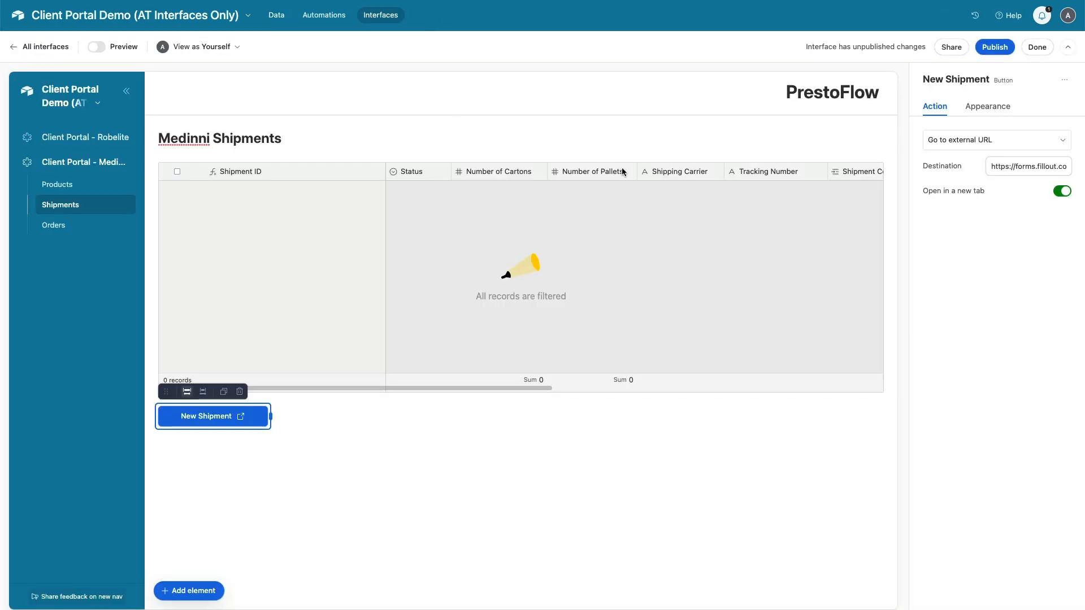
pyautogui.tripleClick(1031, 162)
pyautogui.hotkey('ctrl', 'v')
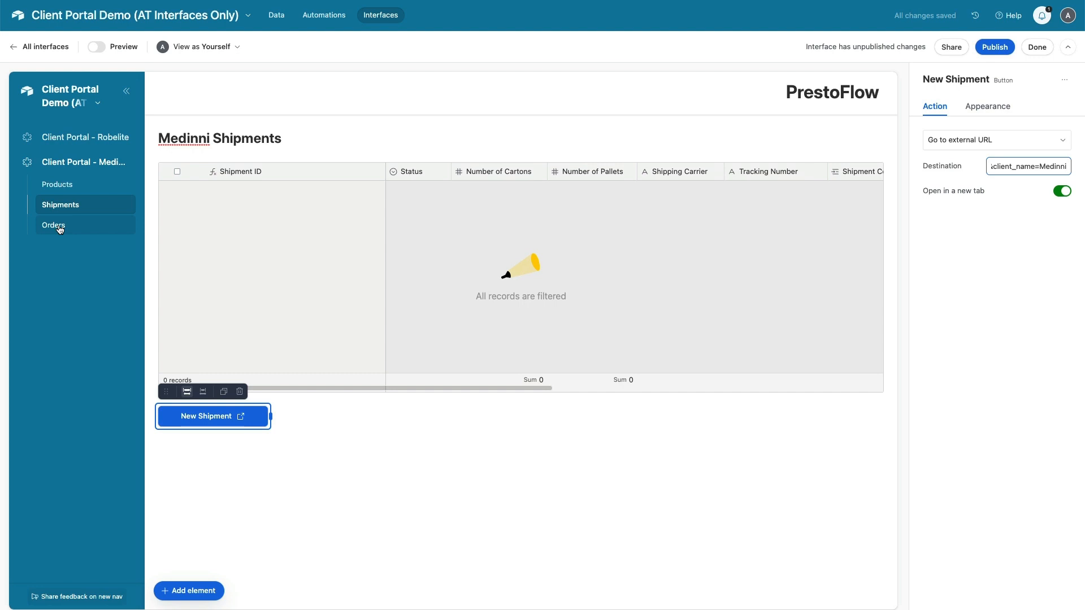
pyautogui.click(59, 227)
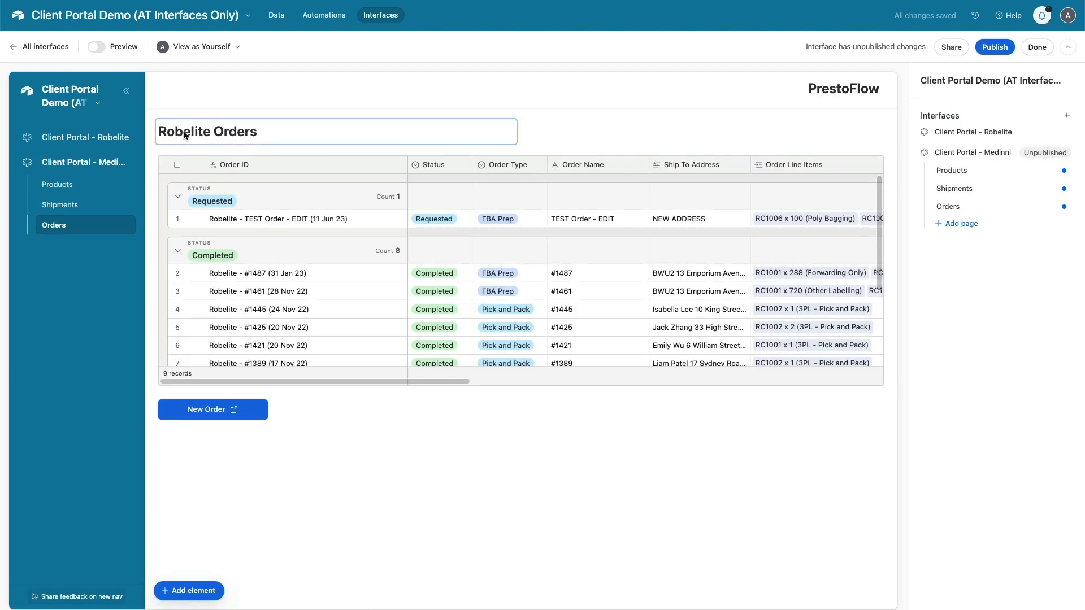
# Change the orders page heading to 'Medinni Orders'
pyautogui.doubleClick(183, 131)
pyautogui.hotkey('ctrl', 'v')
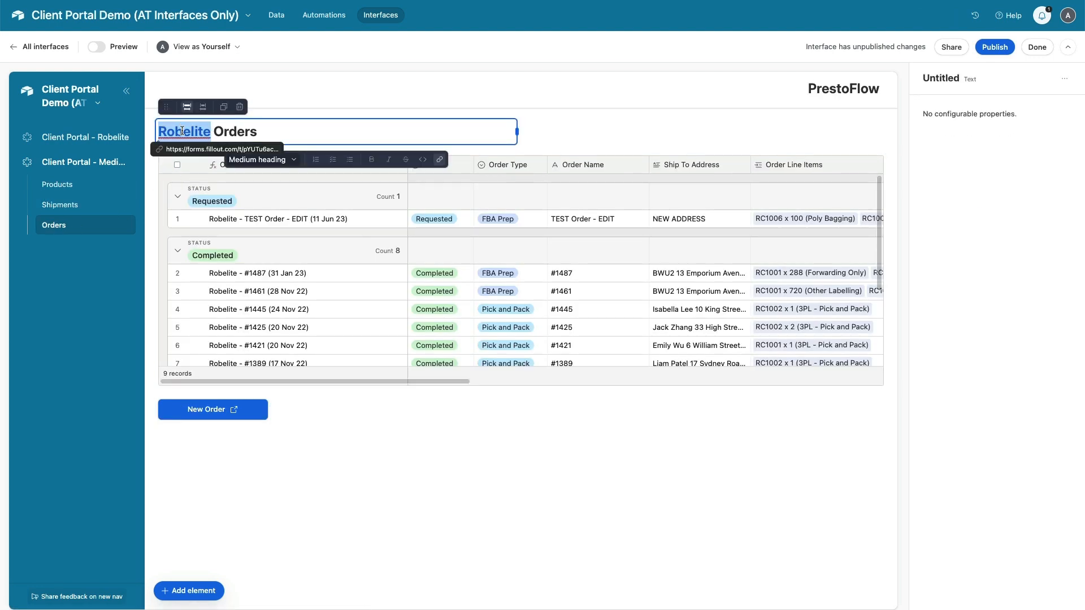
pyautogui.write('Medinni')
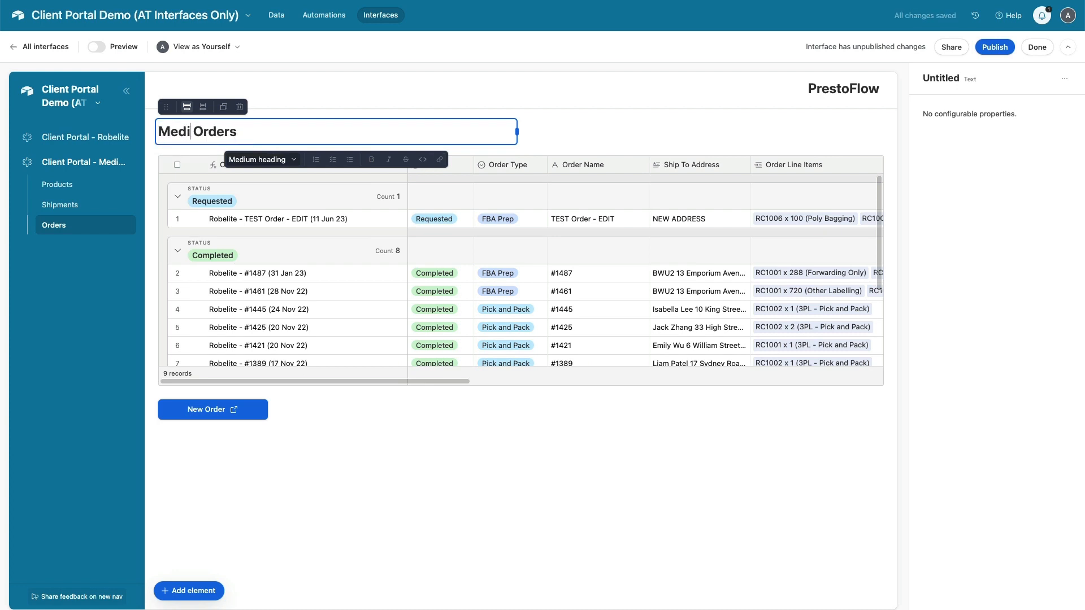
# Limit the orders table to specific records with Client Name set to Medinni
pyautogui.click(367, 347)
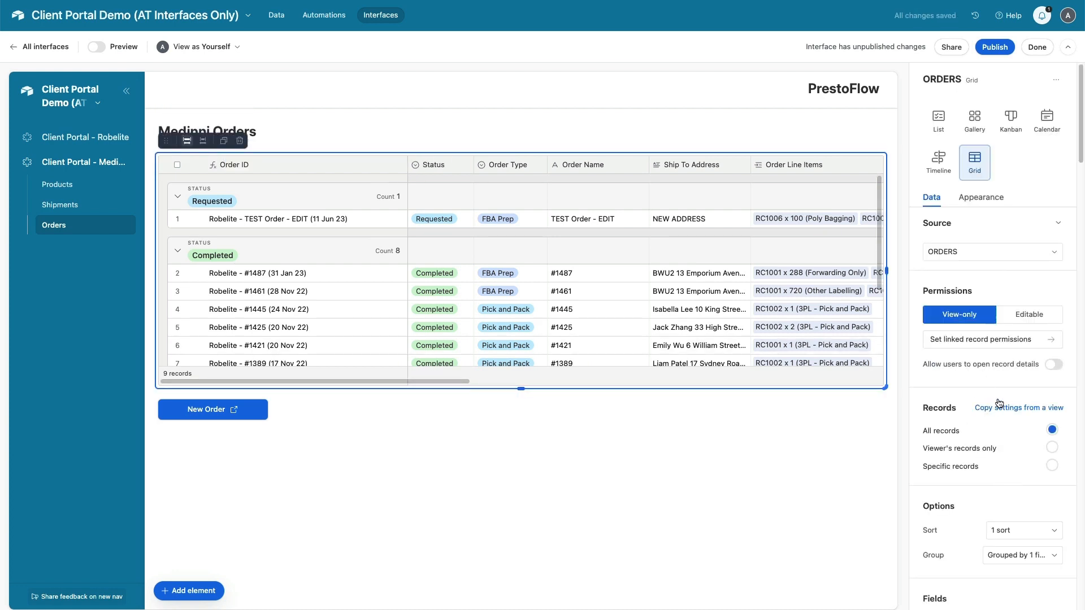
pyautogui.scroll(-3, 997, 399)
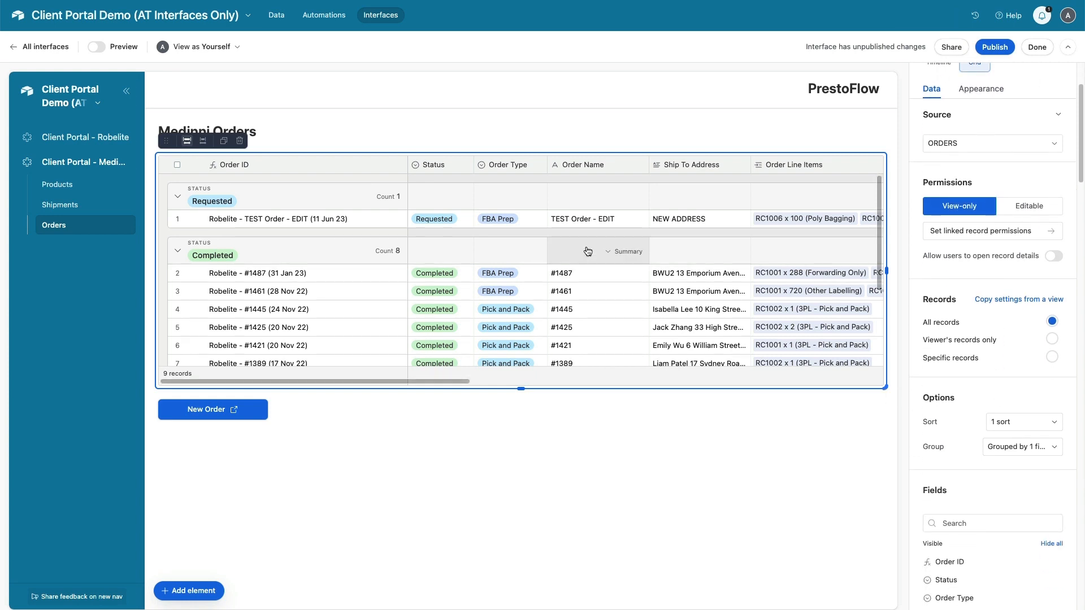
pyautogui.scroll(-3, 586, 248)
pyautogui.scroll(2, 587, 246)
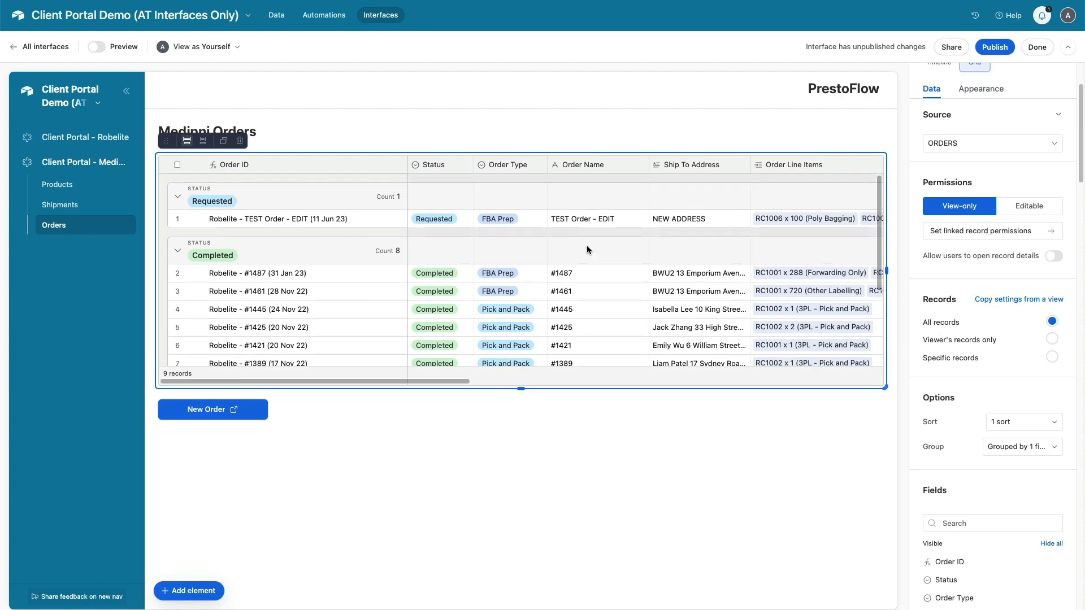
pyautogui.click(1052, 357)
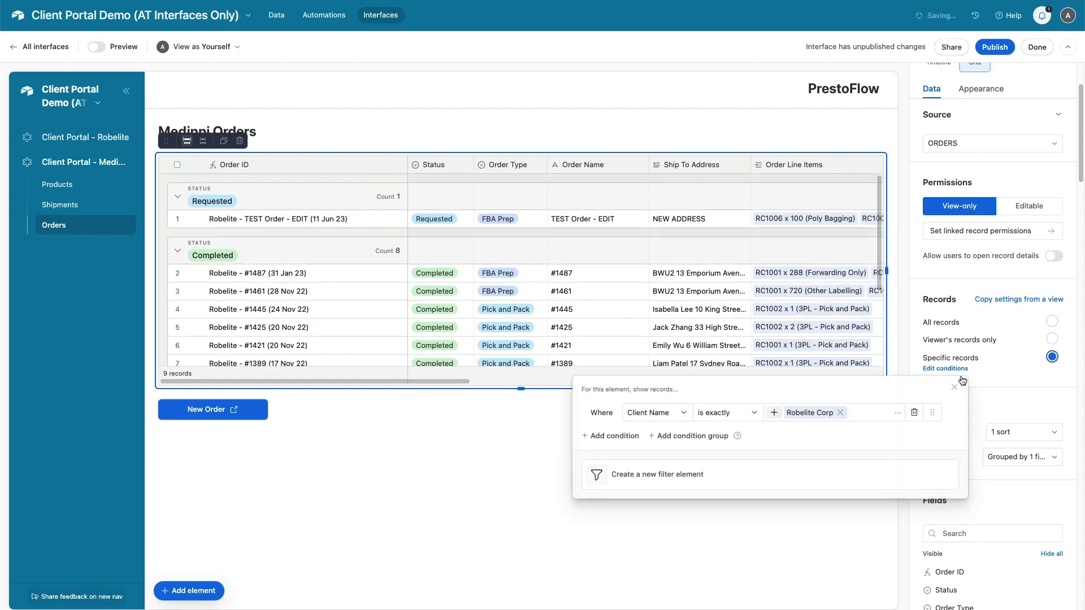
pyautogui.click(774, 412)
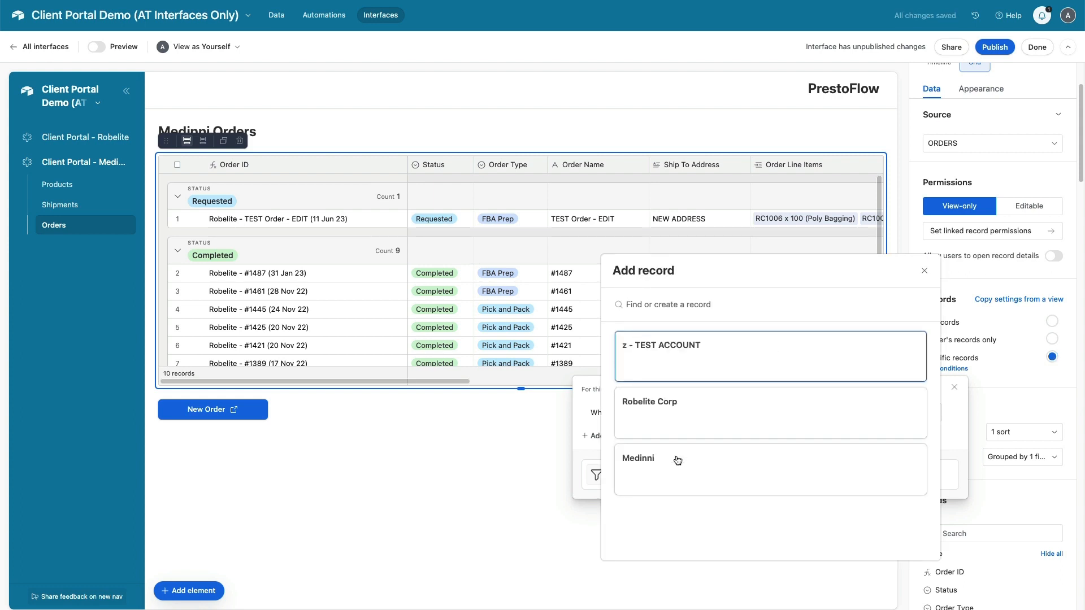
pyautogui.click(677, 460)
pyautogui.click(474, 465)
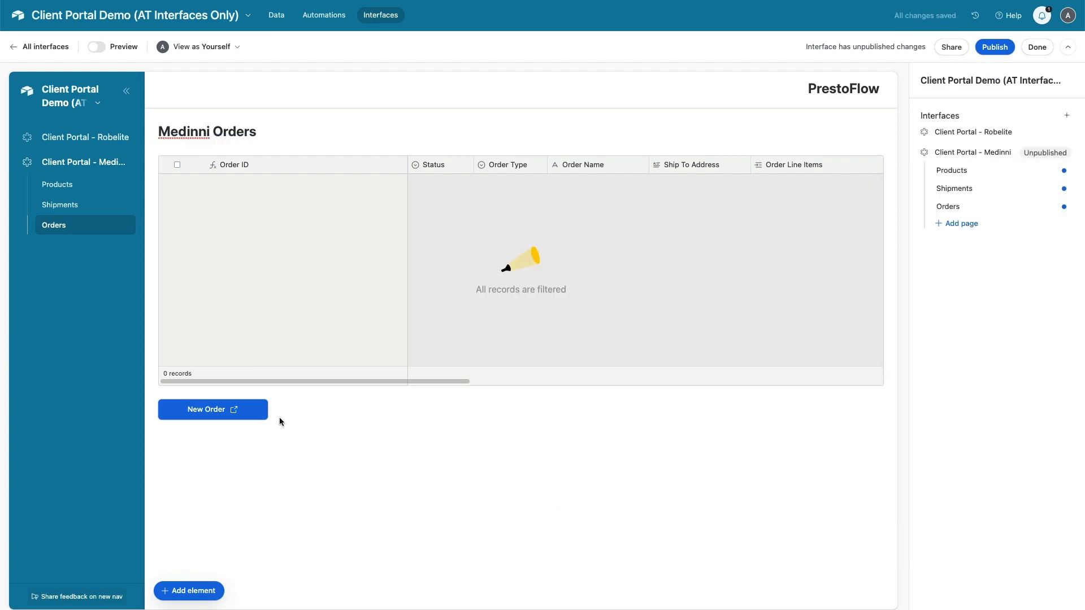
# Replace the New Order button's destination with Medinni's Order Form URL from Clients
pyautogui.click(199, 416)
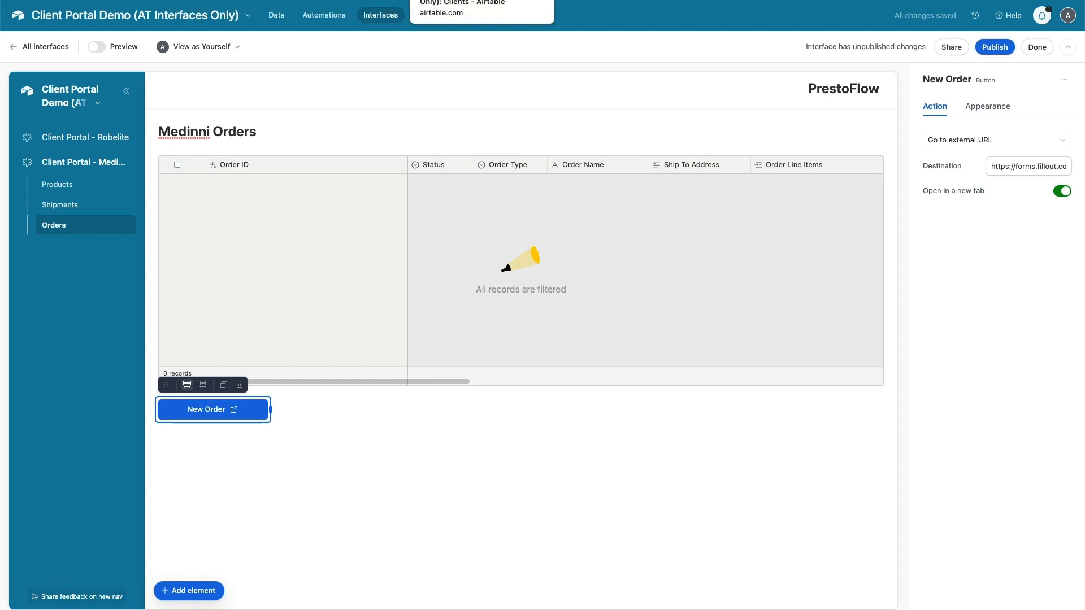
pyautogui.click(433, 0)
pyautogui.click(684, 141)
pyautogui.press('super+c')
pyautogui.click(294, 0)
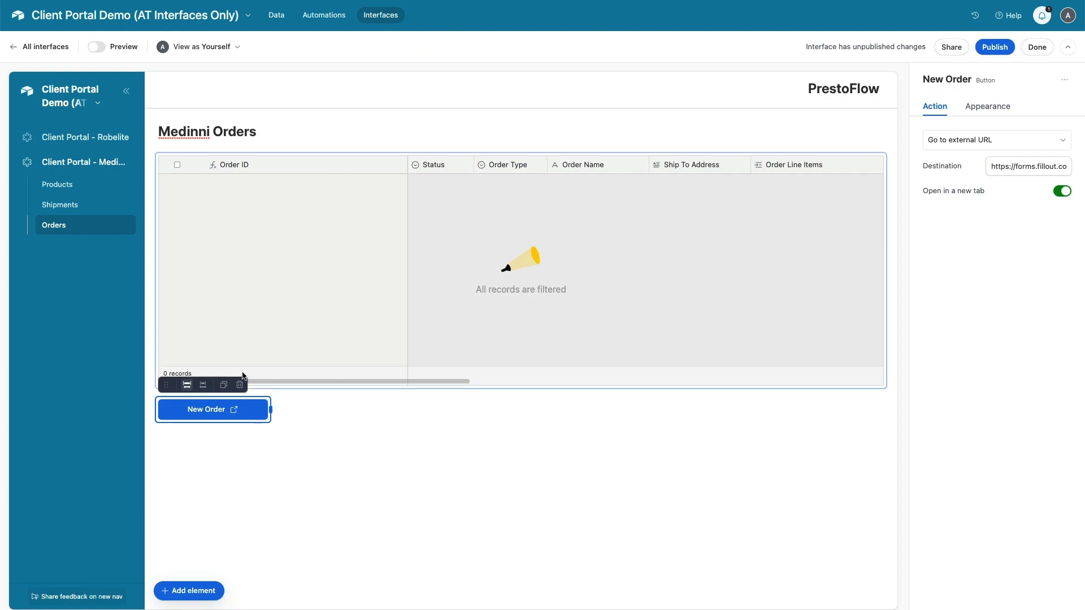
pyautogui.click(227, 412)
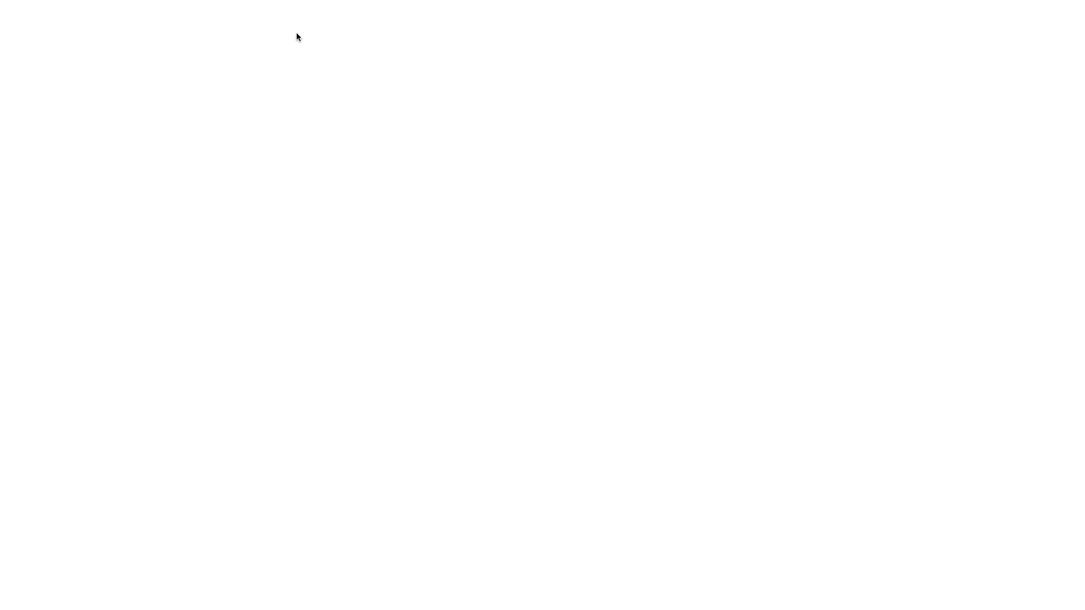
pyautogui.press('super+w')
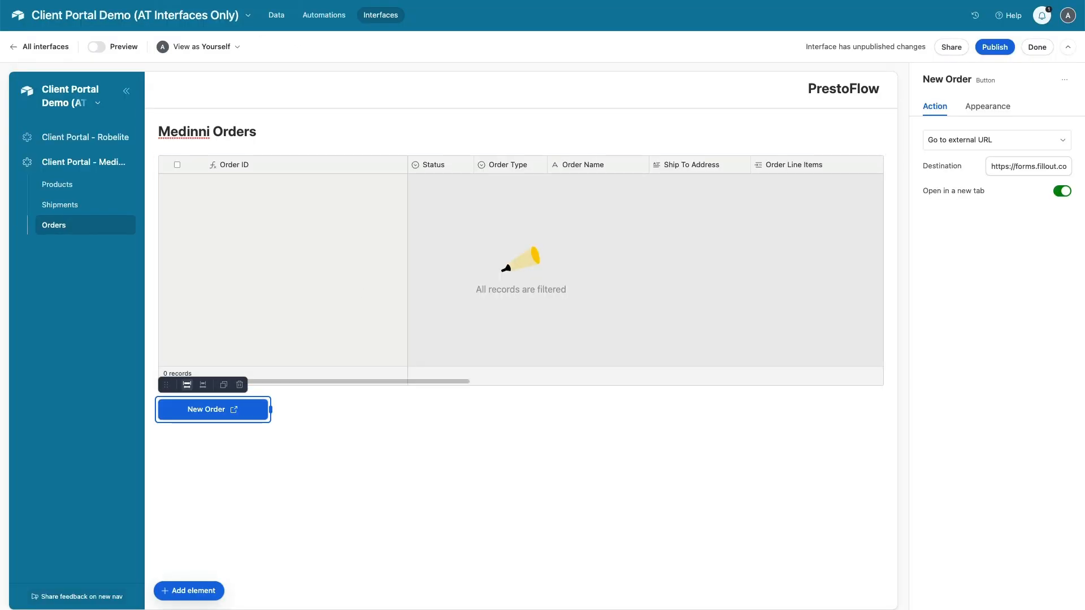
pyautogui.click(1022, 162)
pyautogui.press('super+a')
pyautogui.press('super+v')
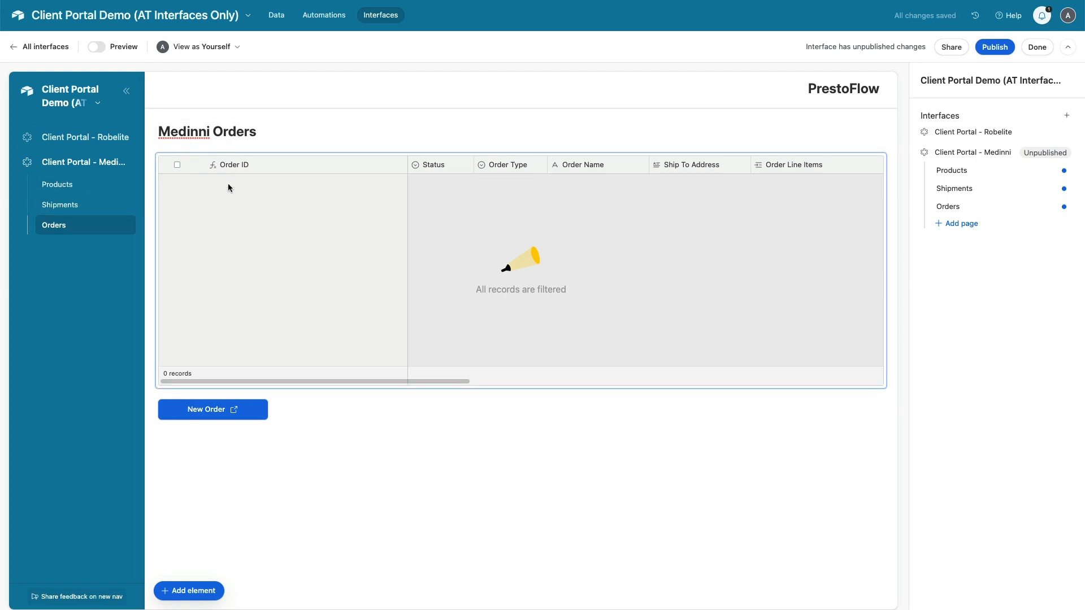
pyautogui.click(65, 207)
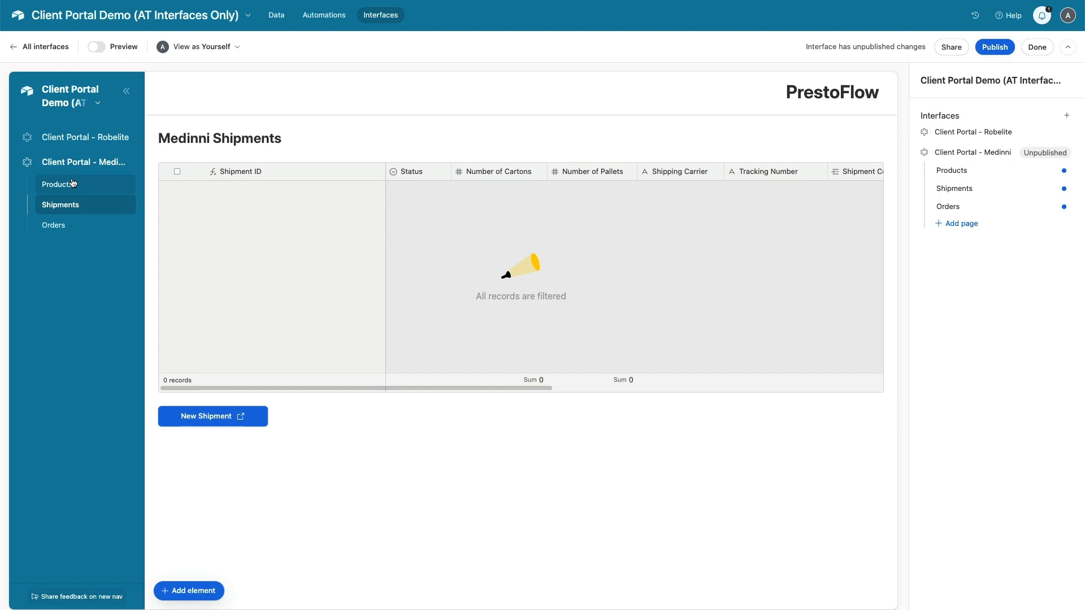
# Go to the Medinni Products page from the portal sidebar
pyautogui.click(73, 183)
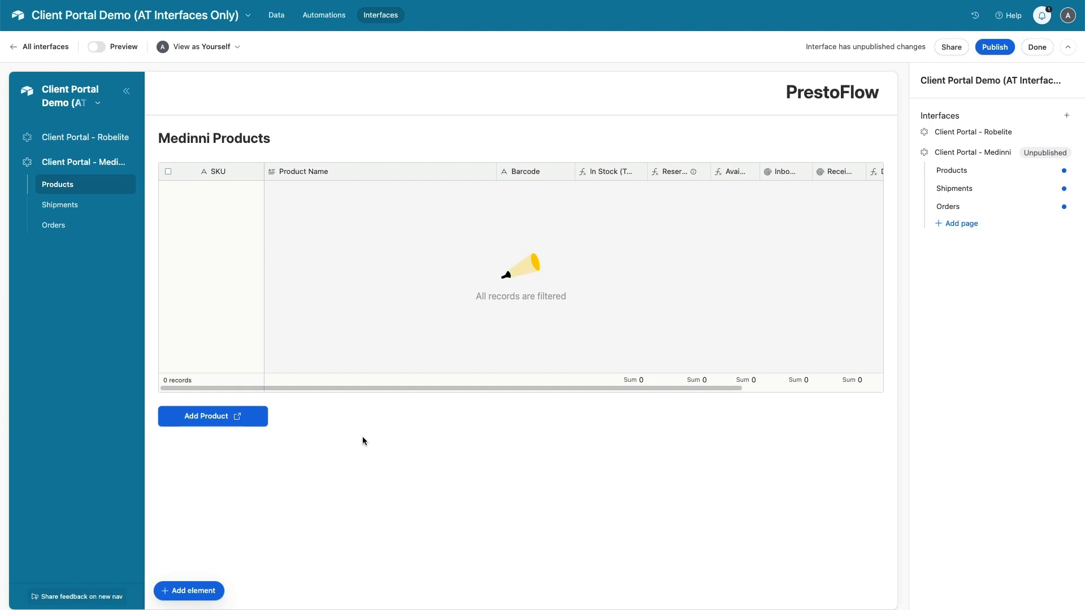
# Publish the Client Portal - Medinni interface and browse its live Shipments and Orders pages
pyautogui.click(996, 50)
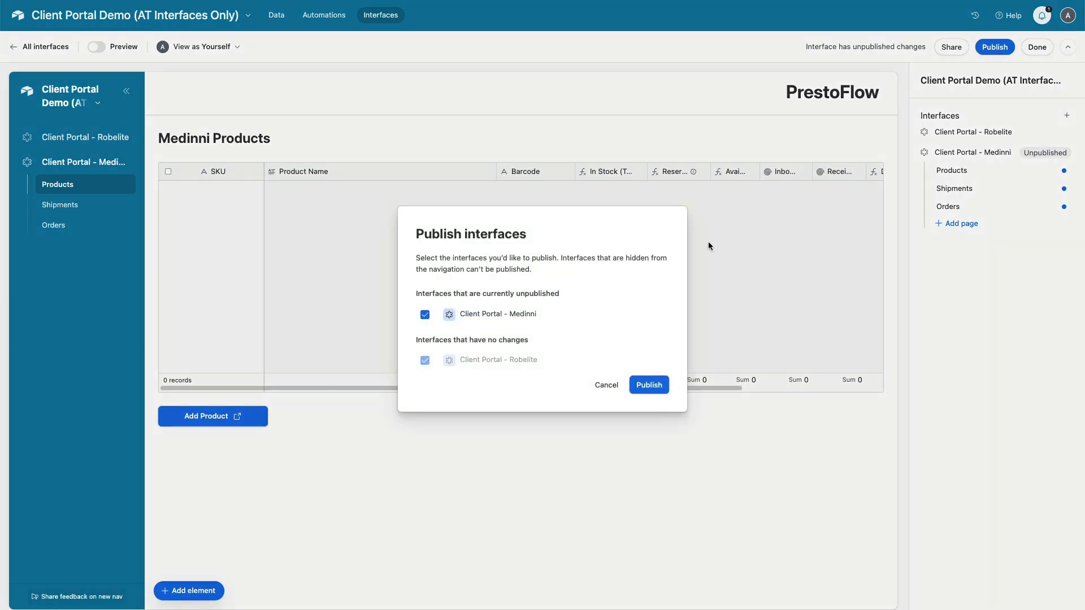
pyautogui.click(645, 384)
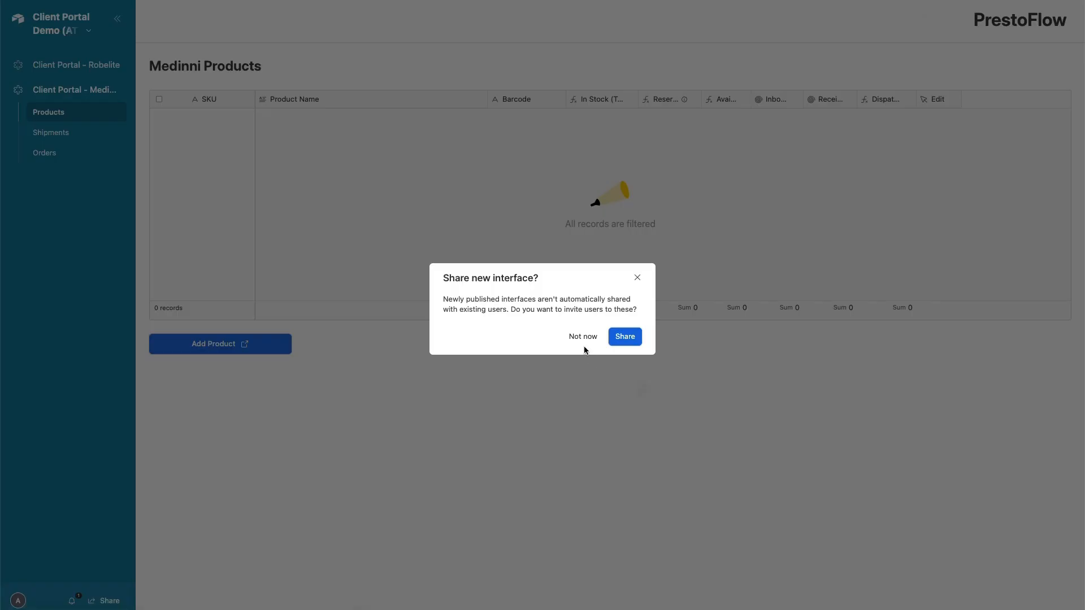
pyautogui.click(638, 279)
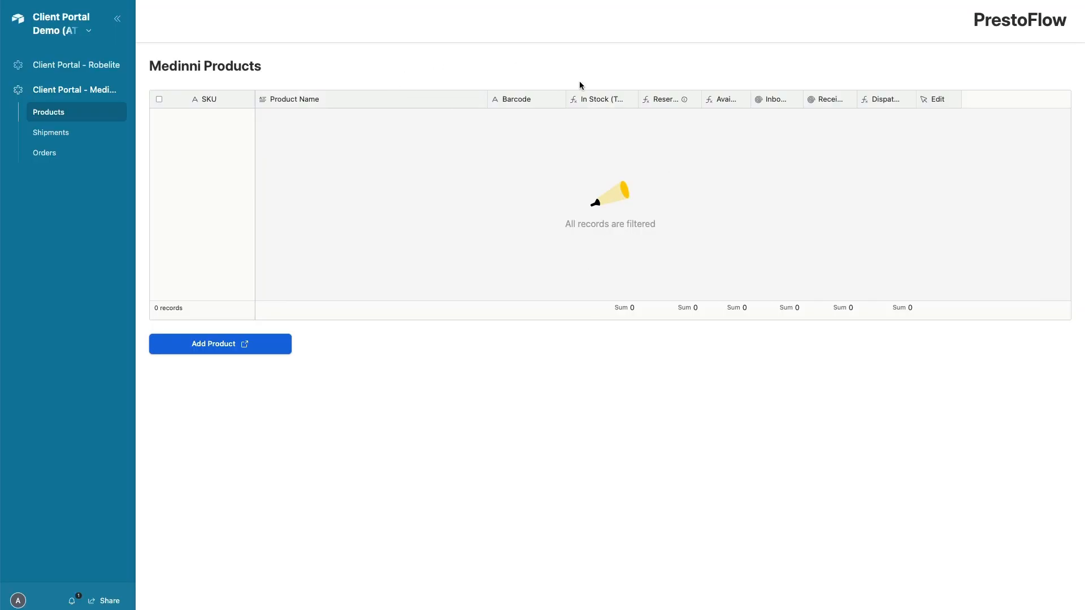
pyautogui.click(60, 140)
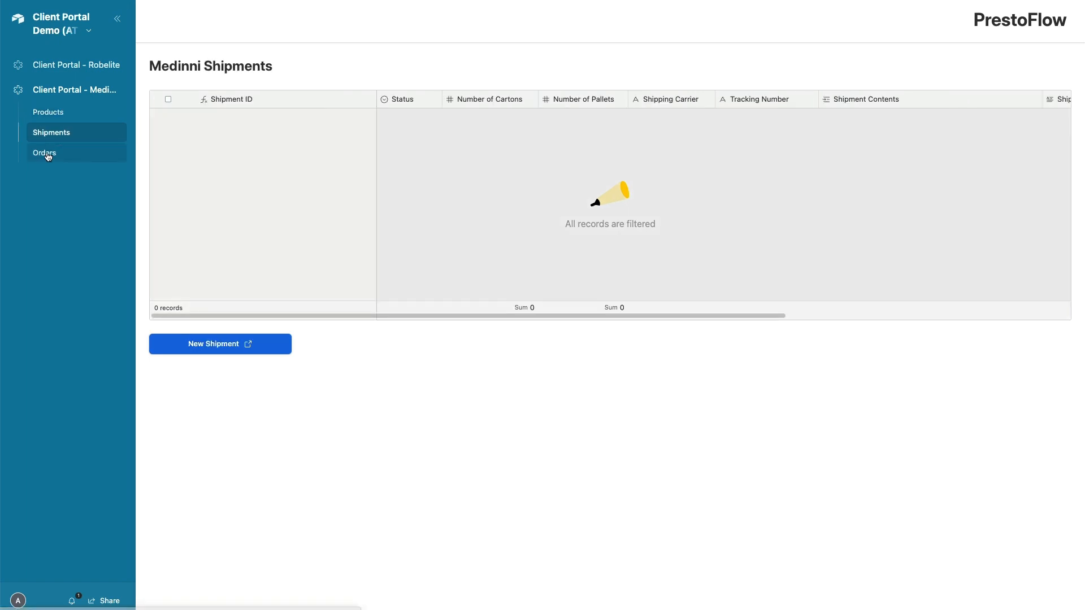
pyautogui.click(46, 153)
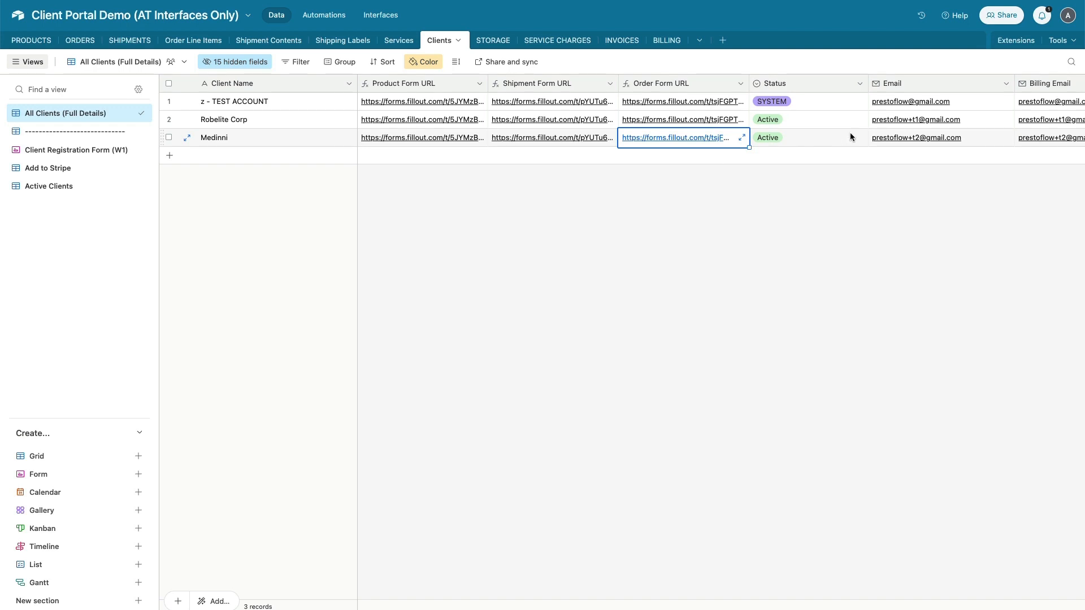
# Copy the Medinni client's email from Clients and reopen the portal's Products page in the editor
pyautogui.click(990, 142)
pyautogui.press('super+c')
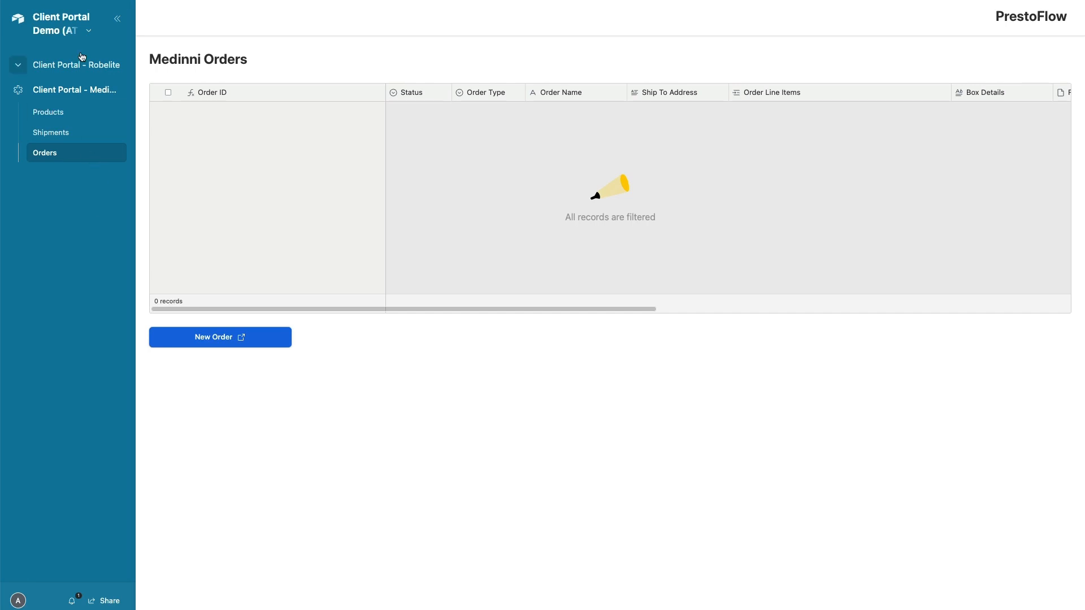
pyautogui.click(90, 34)
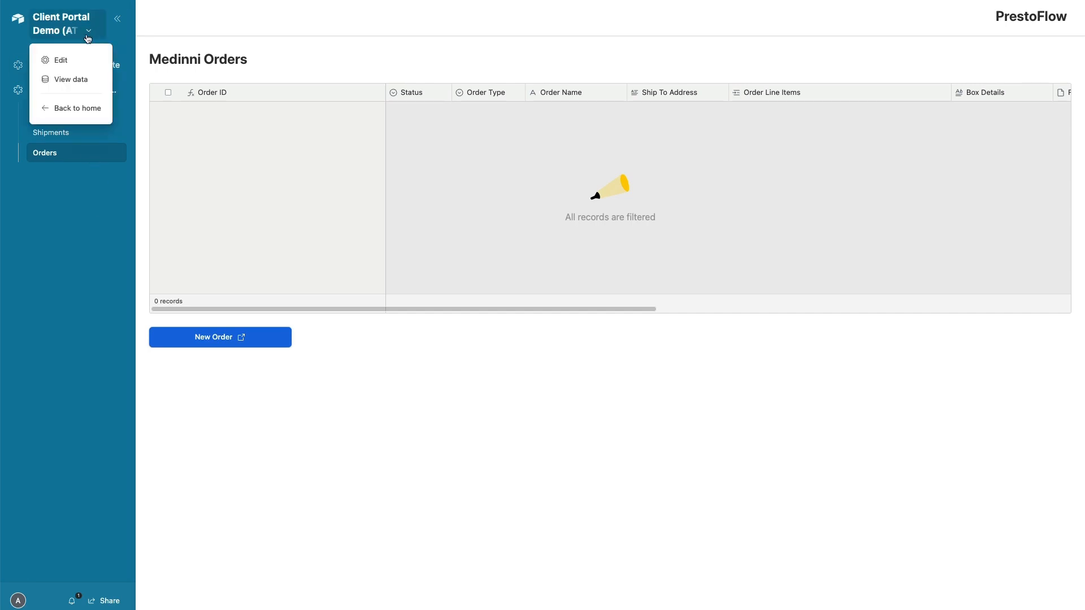
pyautogui.click(70, 59)
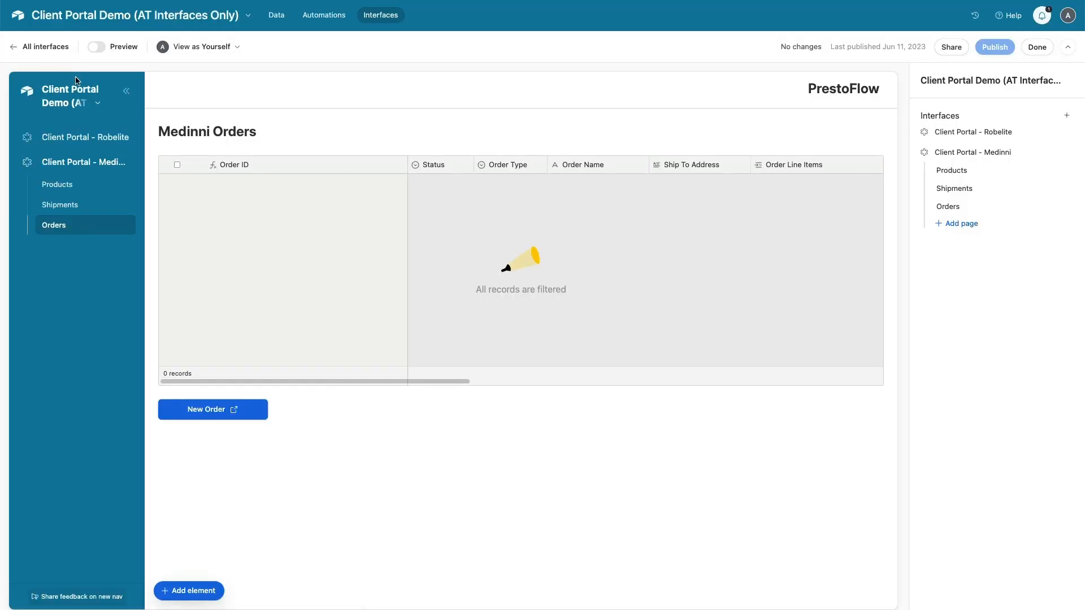
pyautogui.click(83, 163)
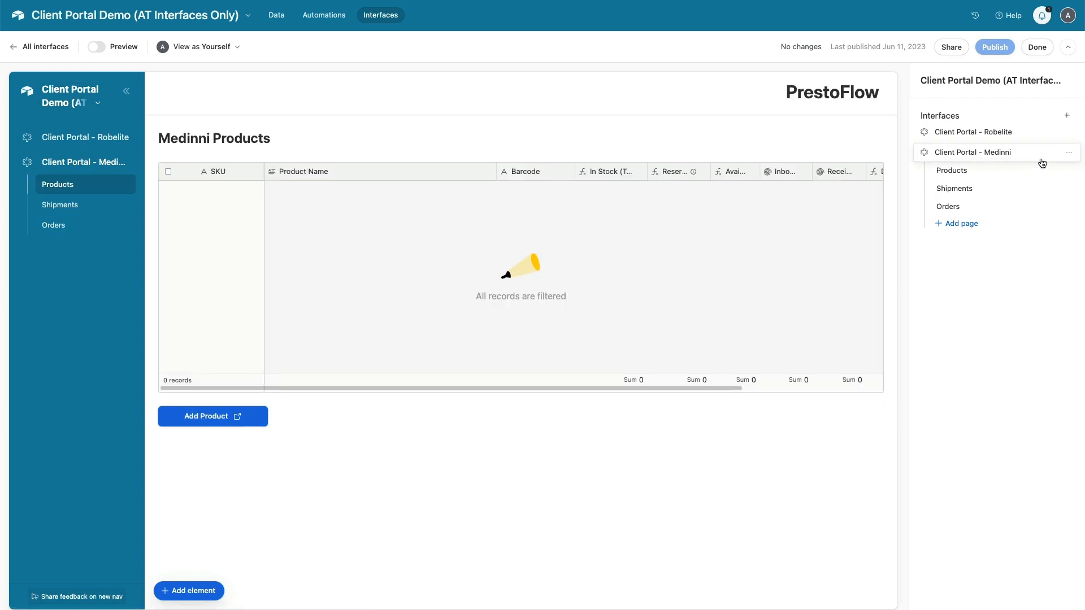
pyautogui.click(1067, 152)
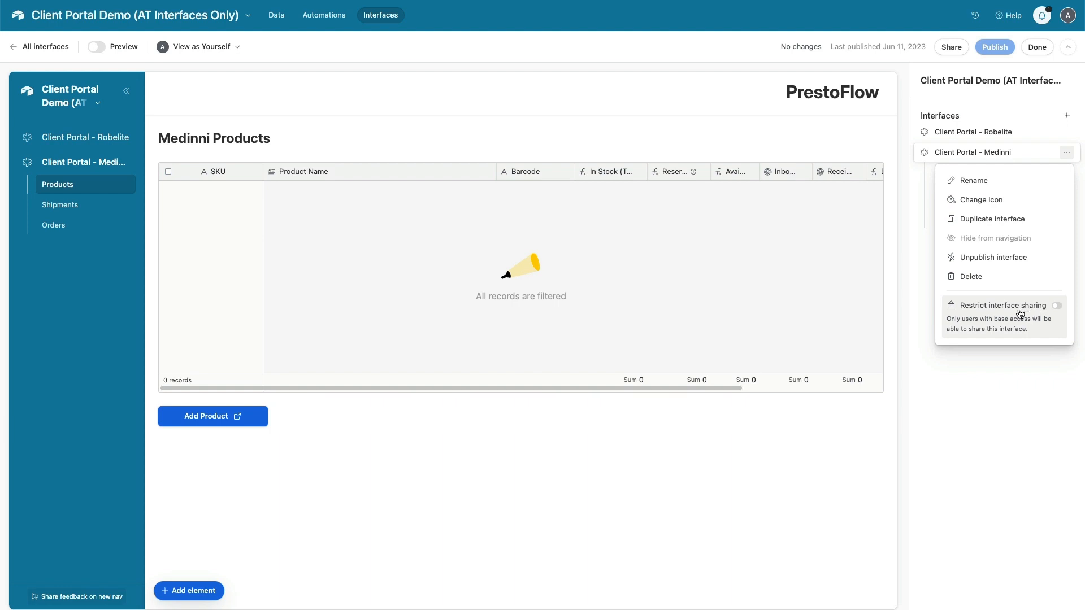
# Turn on Restrict interface sharing for the Medinni interface and recheck the setting
pyautogui.click(1056, 307)
pyautogui.click(672, 461)
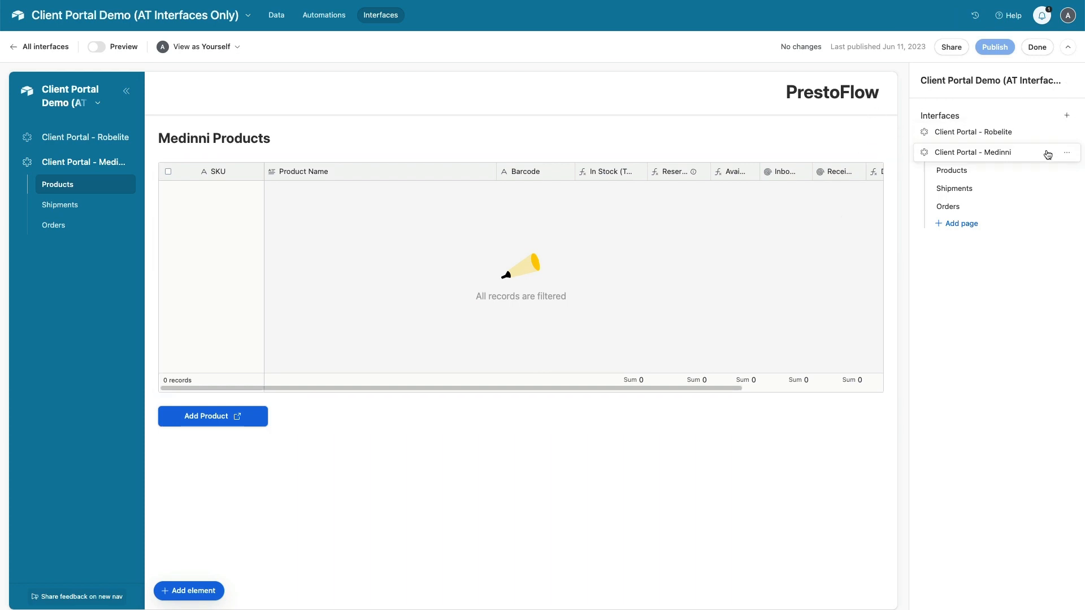
pyautogui.click(1068, 153)
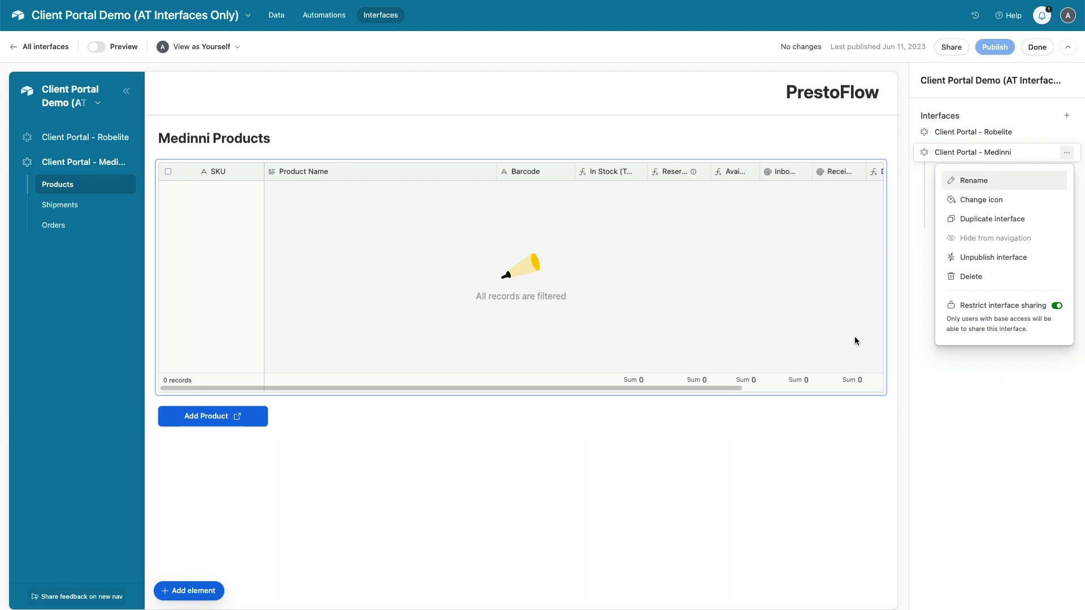
pyautogui.click(901, 355)
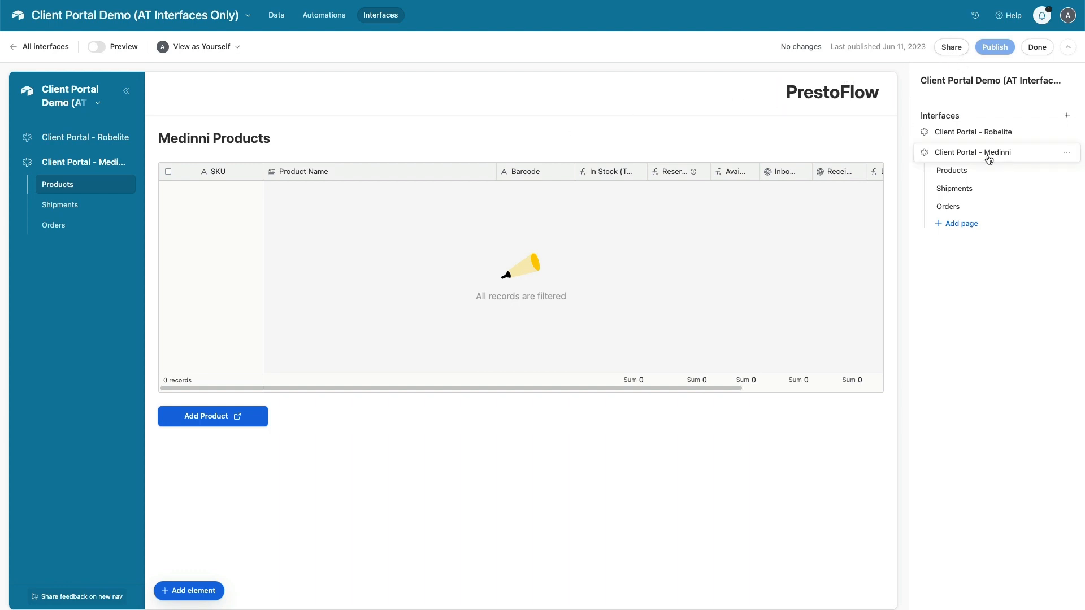
# Invite the pasted client email to Client Portal - Medinni only, with Read only role
pyautogui.click(953, 49)
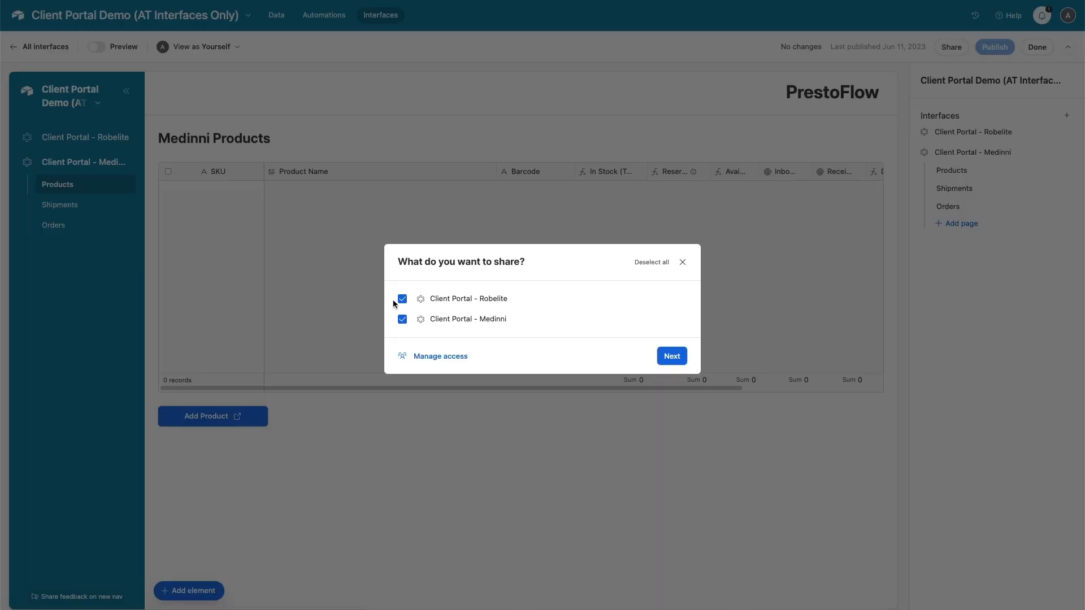
pyautogui.click(525, 320)
pyautogui.click(673, 356)
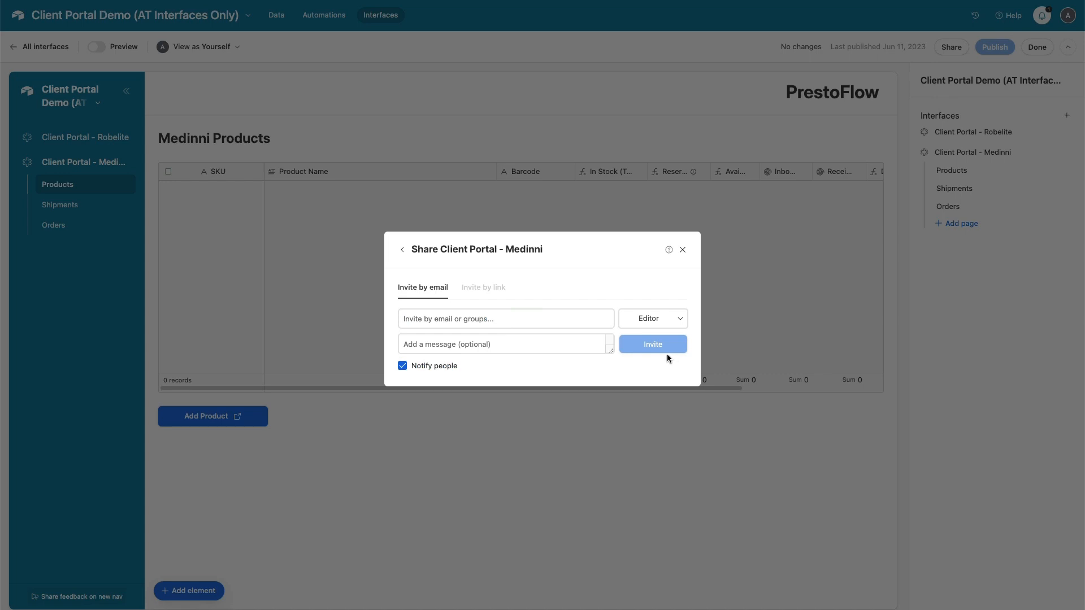
pyautogui.click(496, 319)
pyautogui.hotkey('ctrl', 'v')
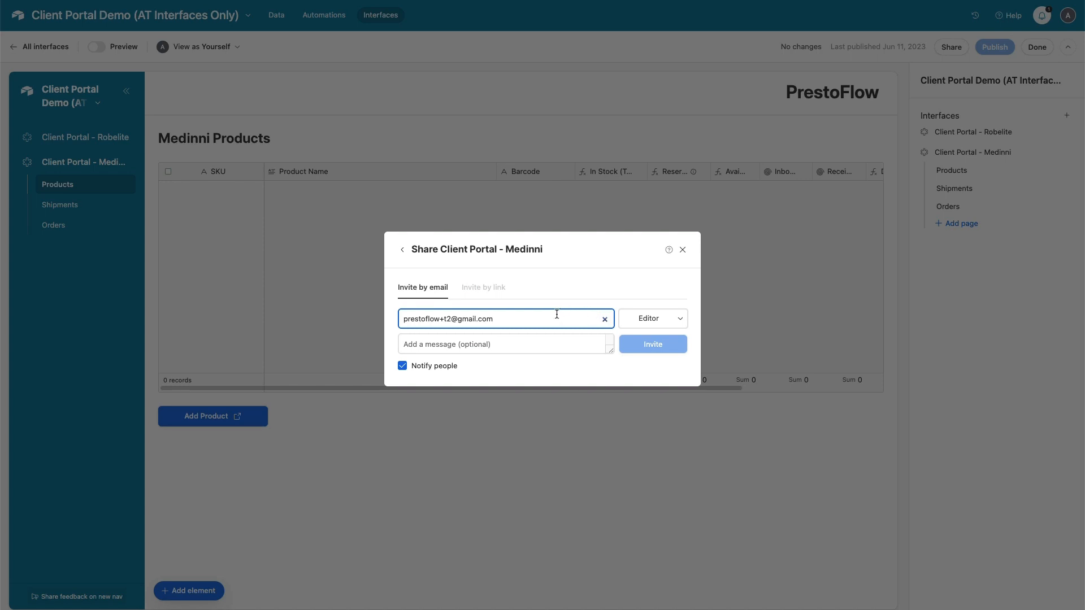
pyautogui.click(670, 319)
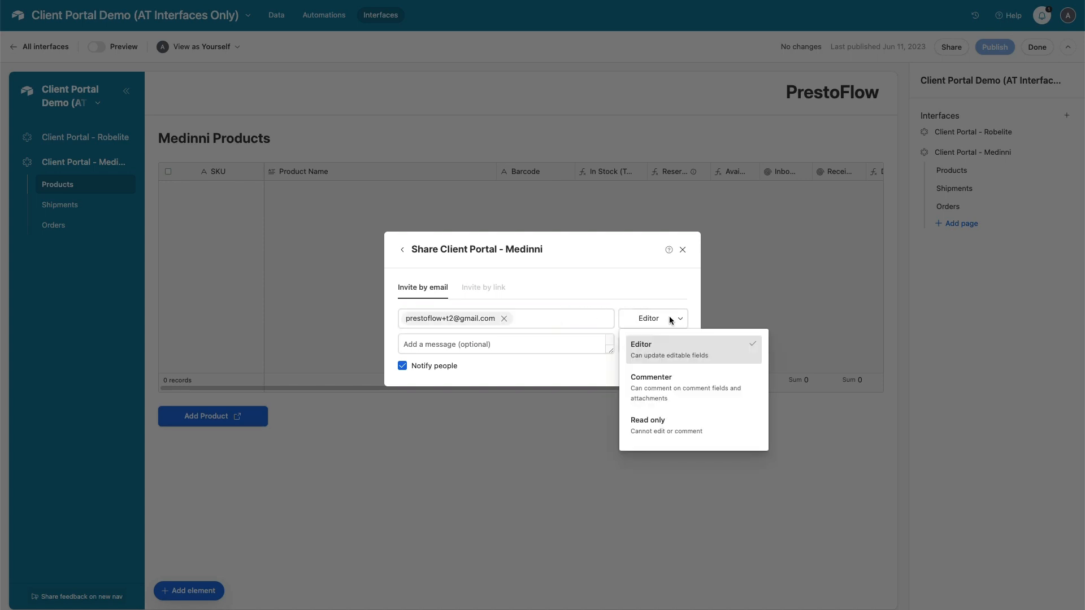
pyautogui.click(669, 433)
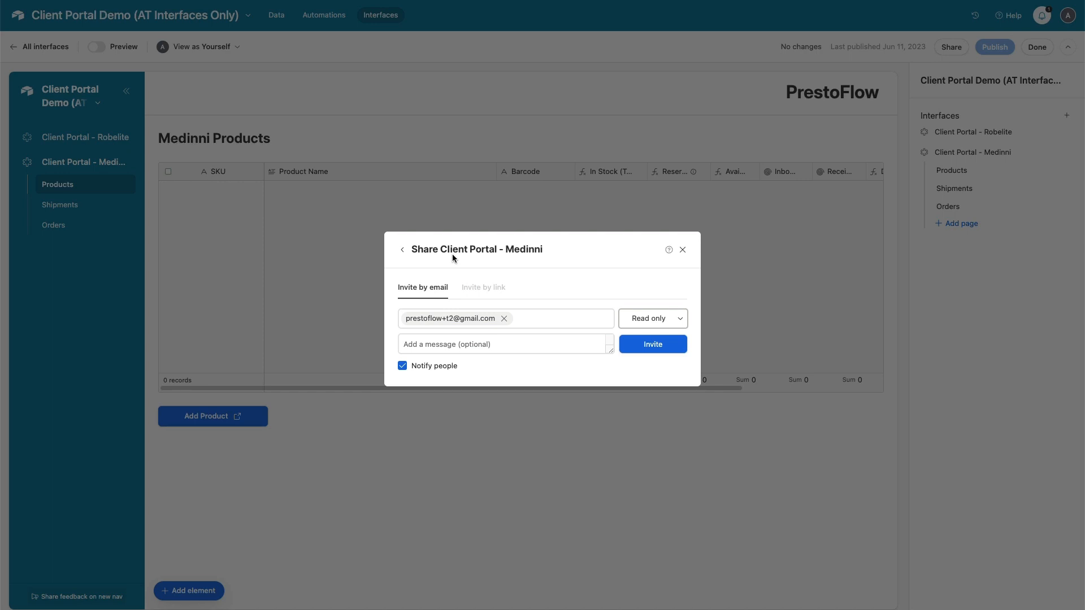
pyautogui.click(646, 346)
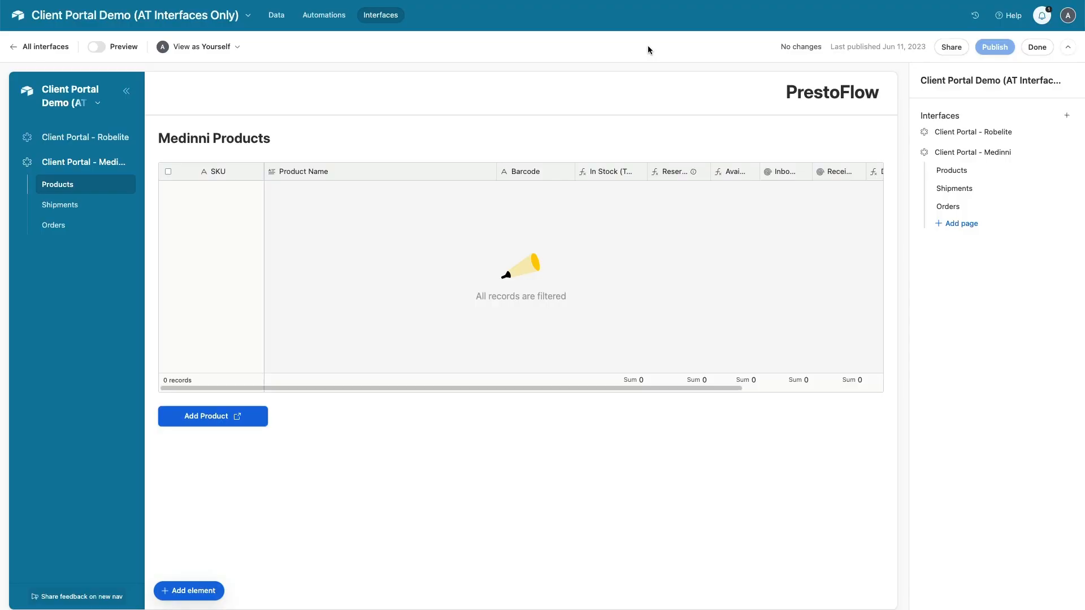
# Open the Airtable invitation in Gmail, check the recipient address, and accept the invite
pyautogui.hotkey('ctrl', 'Tab')
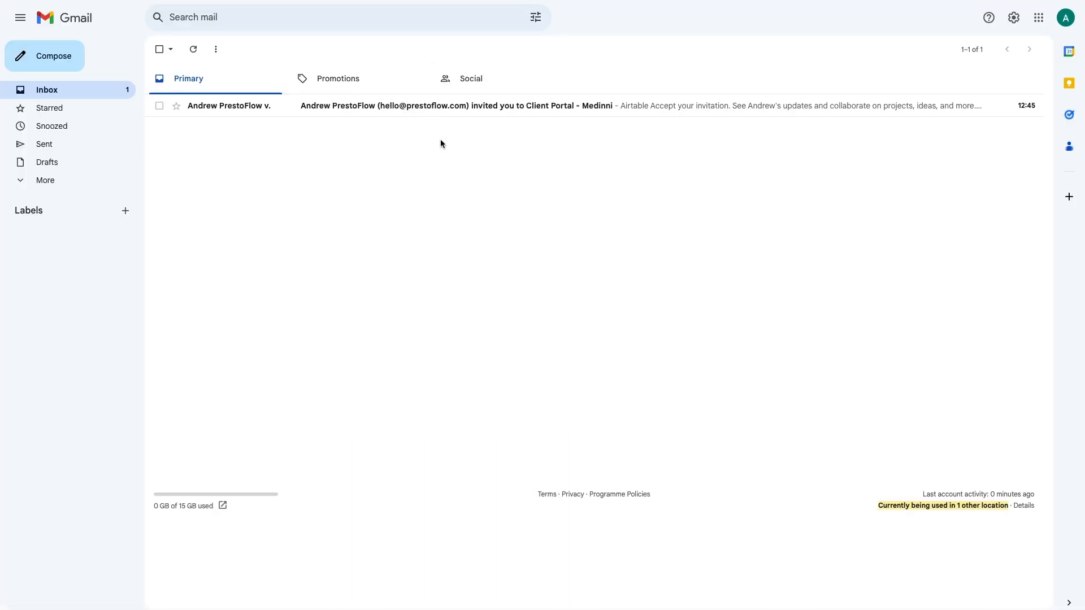
pyautogui.click(520, 106)
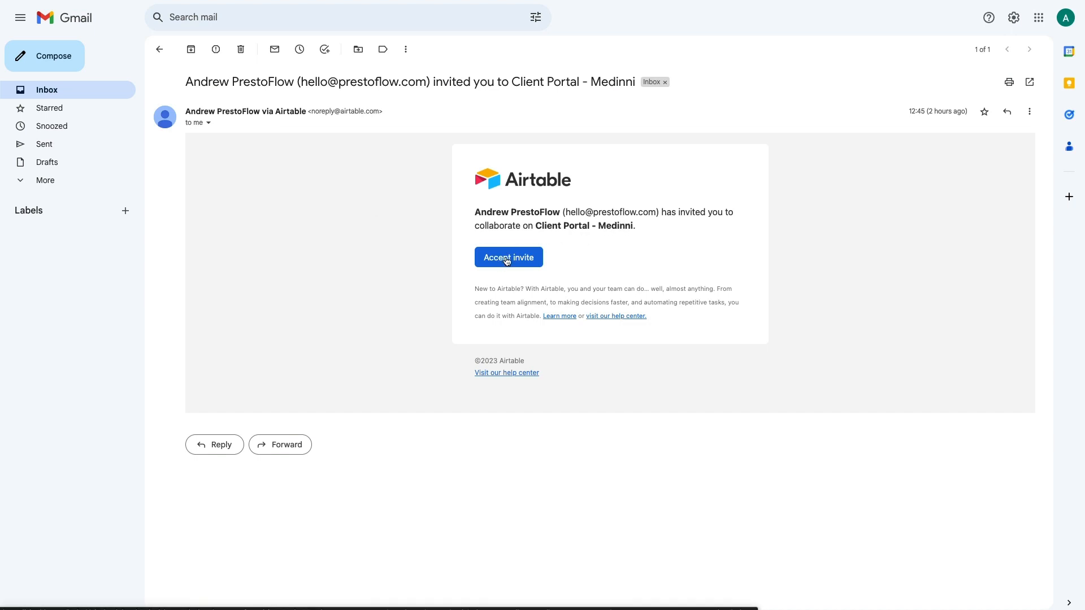
pyautogui.click(207, 123)
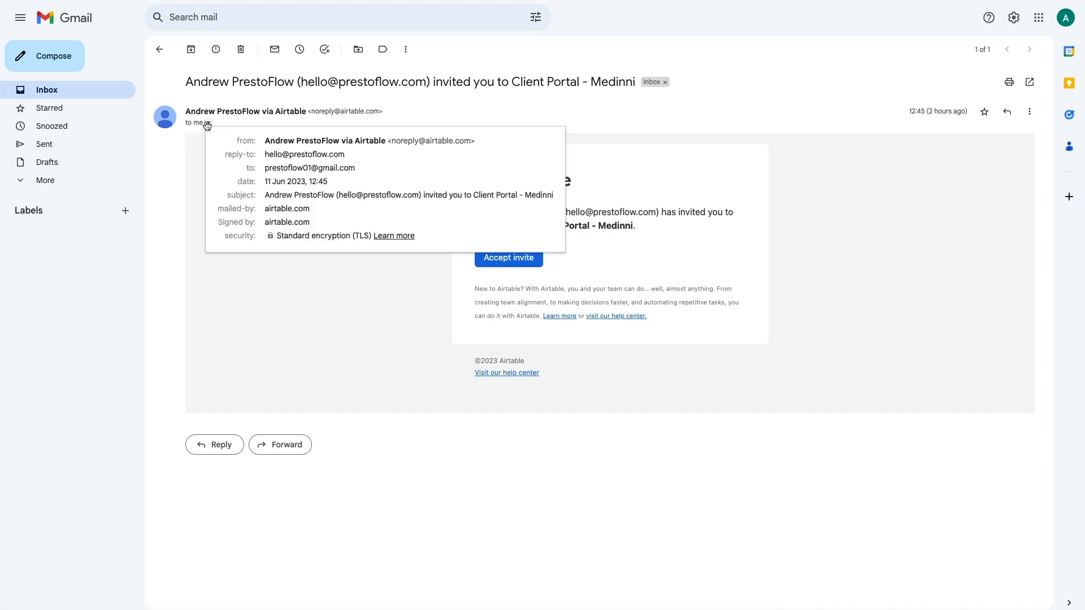
pyautogui.moveTo(367, 168); pyautogui.dragTo(264, 168)
pyautogui.click(370, 315)
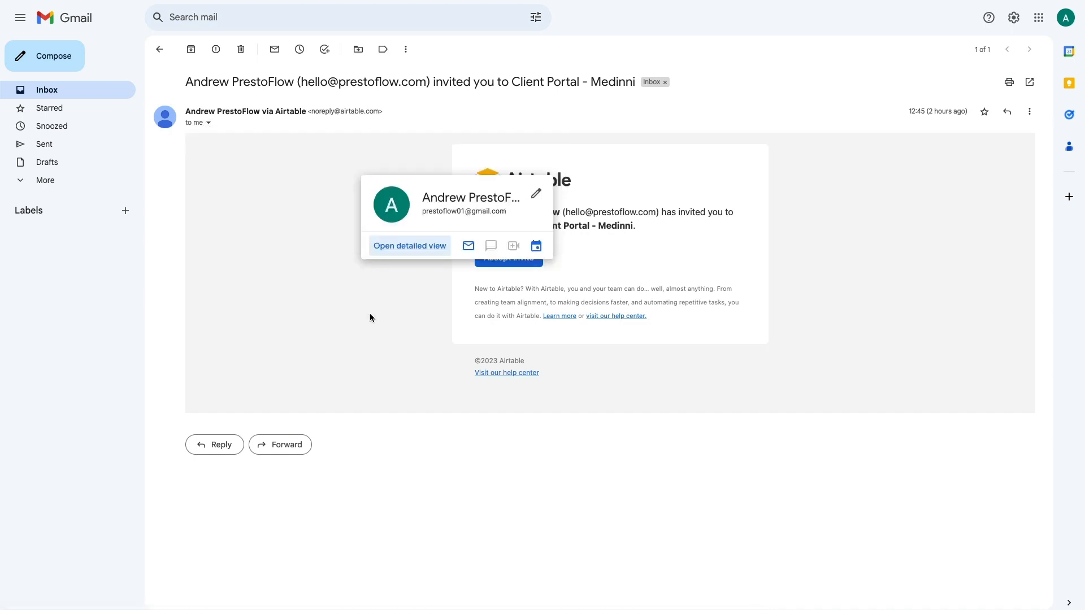
pyautogui.click(495, 265)
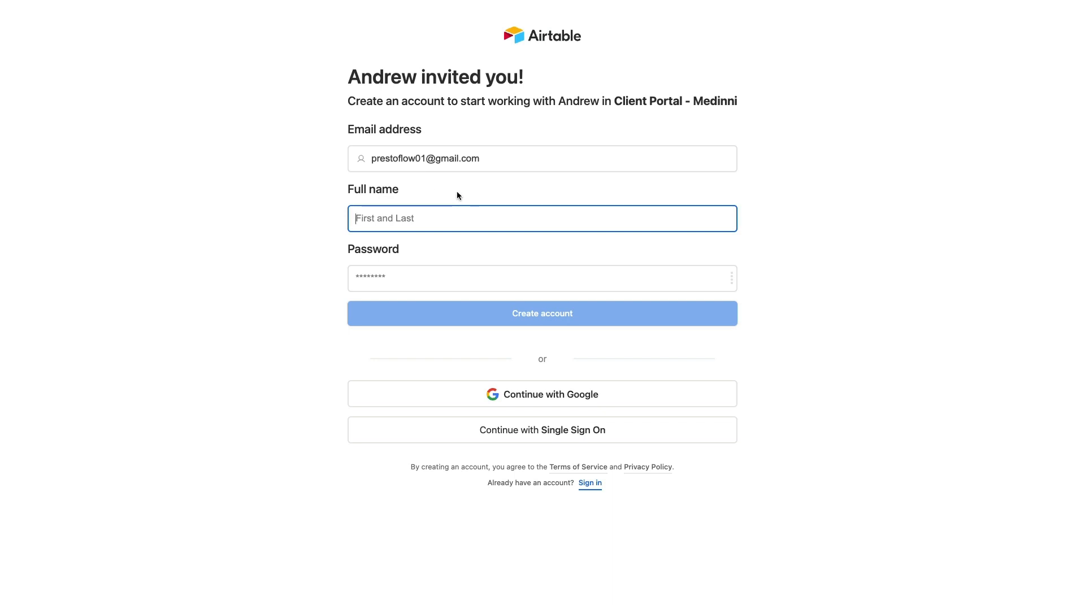
# Create the account with the invitee's name and a password, choosing Other / Personal as team
pyautogui.write('Bruce')
pyautogui.press('Tab')
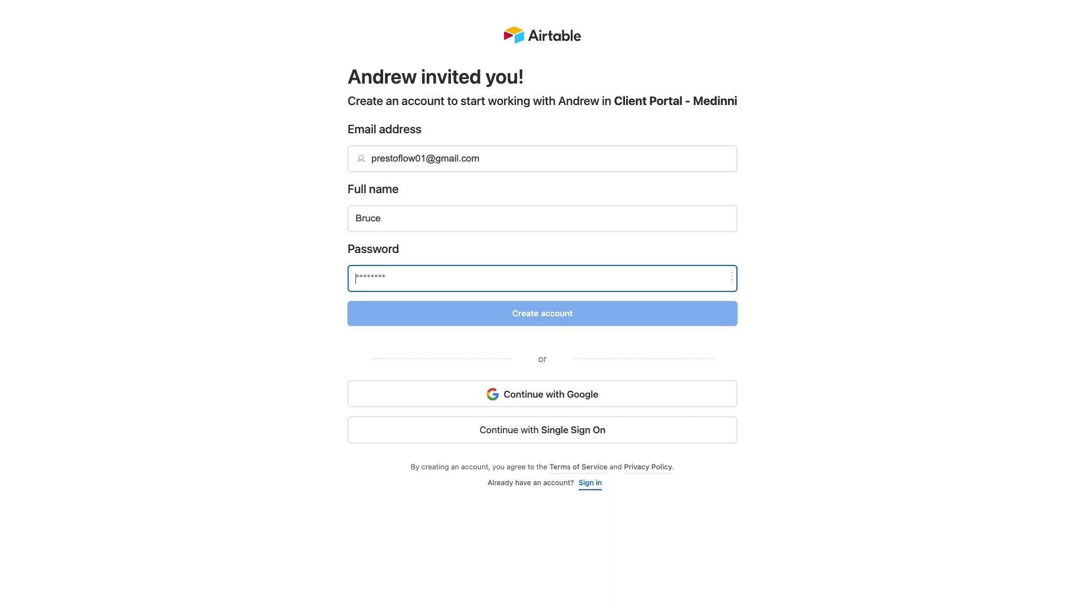
pyautogui.write('**********')
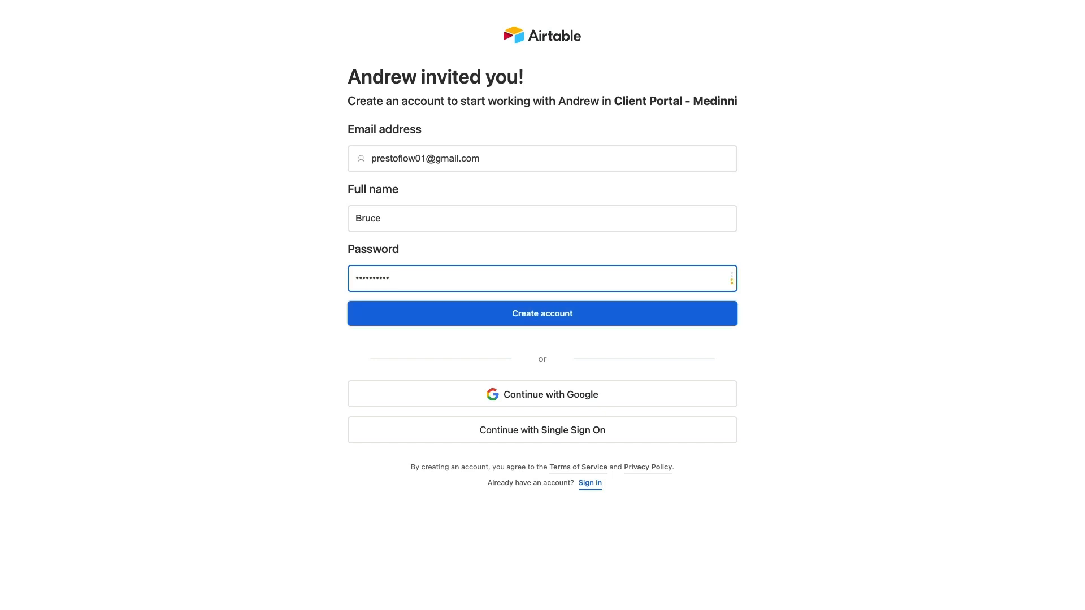
pyautogui.click(512, 311)
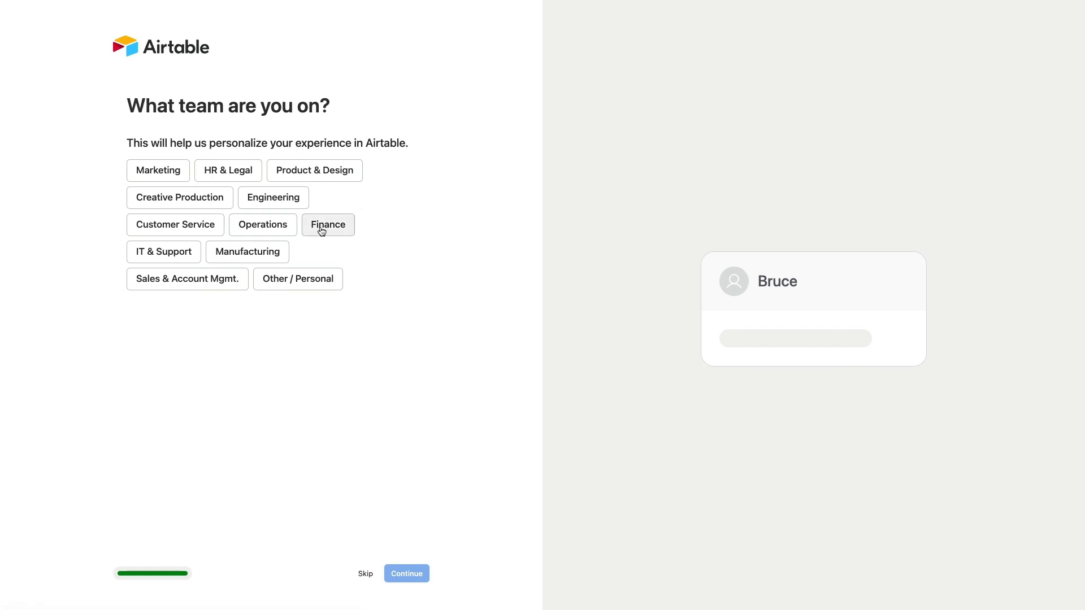
pyautogui.click(296, 279)
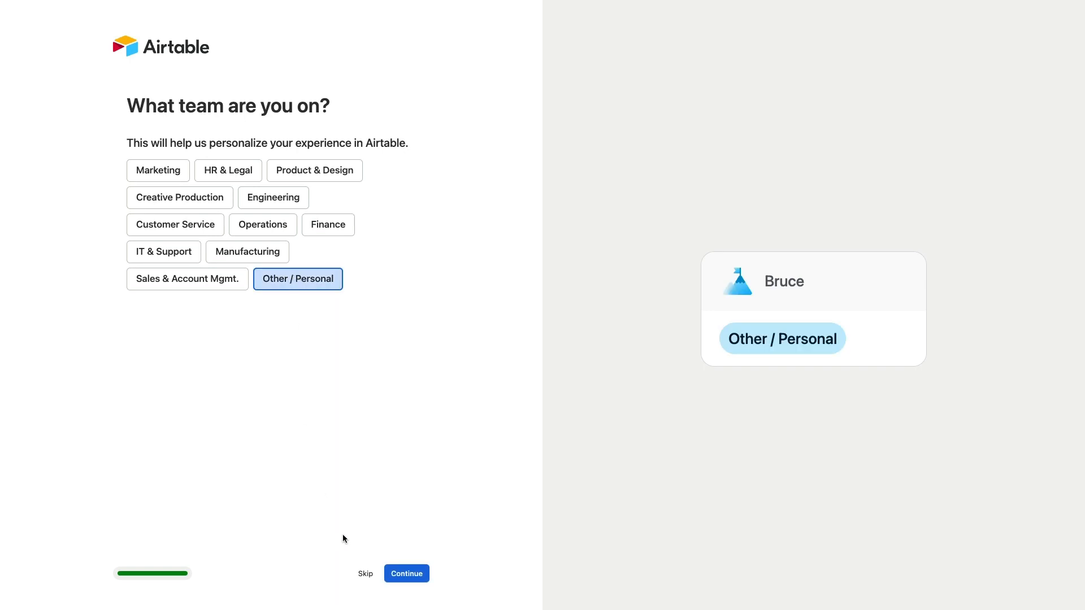
pyautogui.click(406, 573)
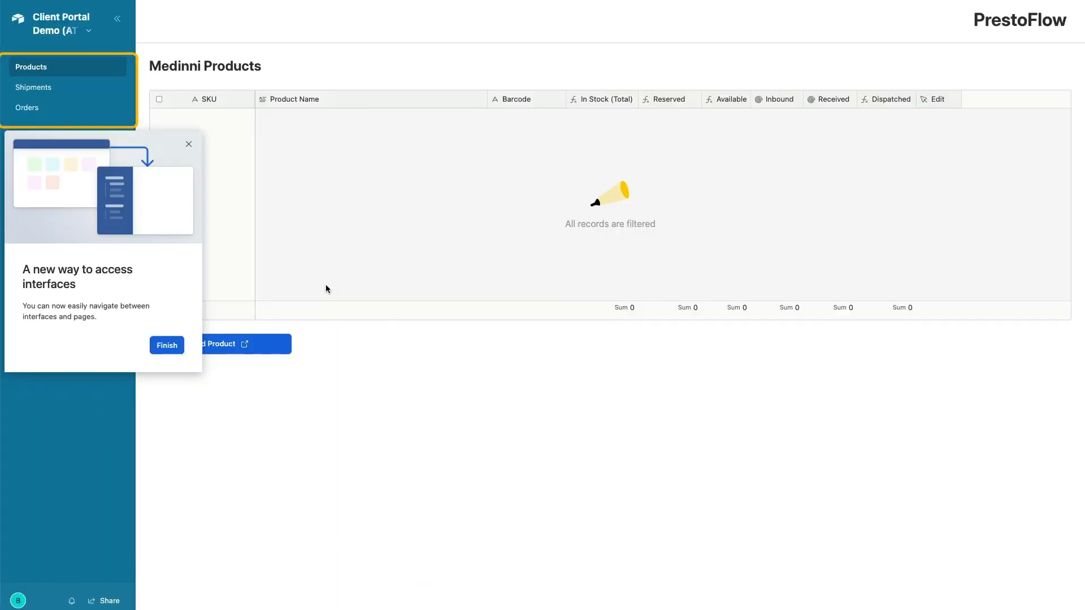
# Dismiss the interfaces tip and browse the portal's Shipments and Orders pages
pyautogui.click(166, 347)
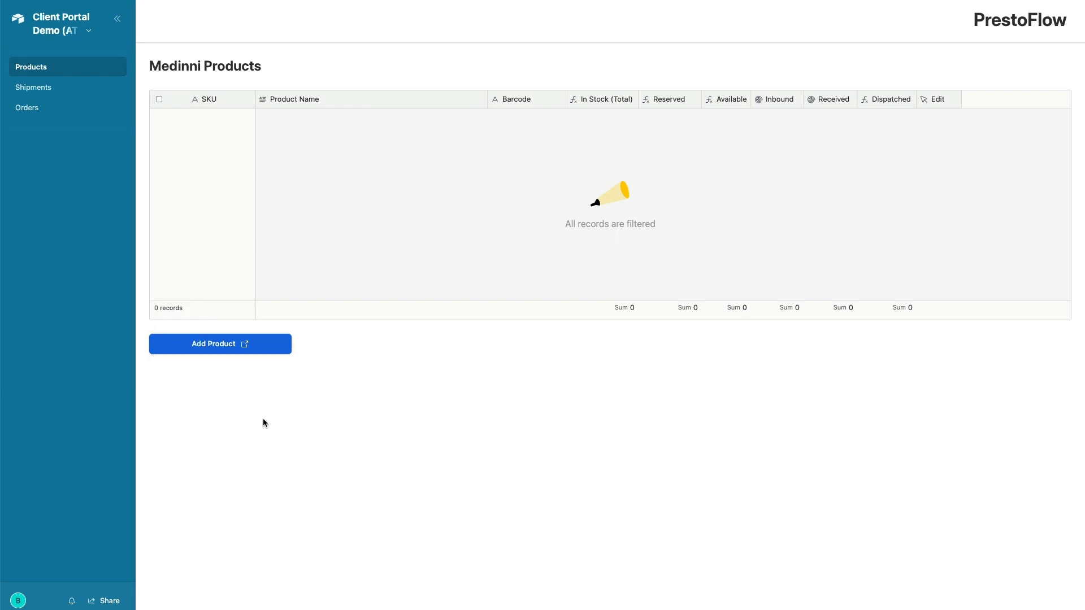
pyautogui.click(43, 94)
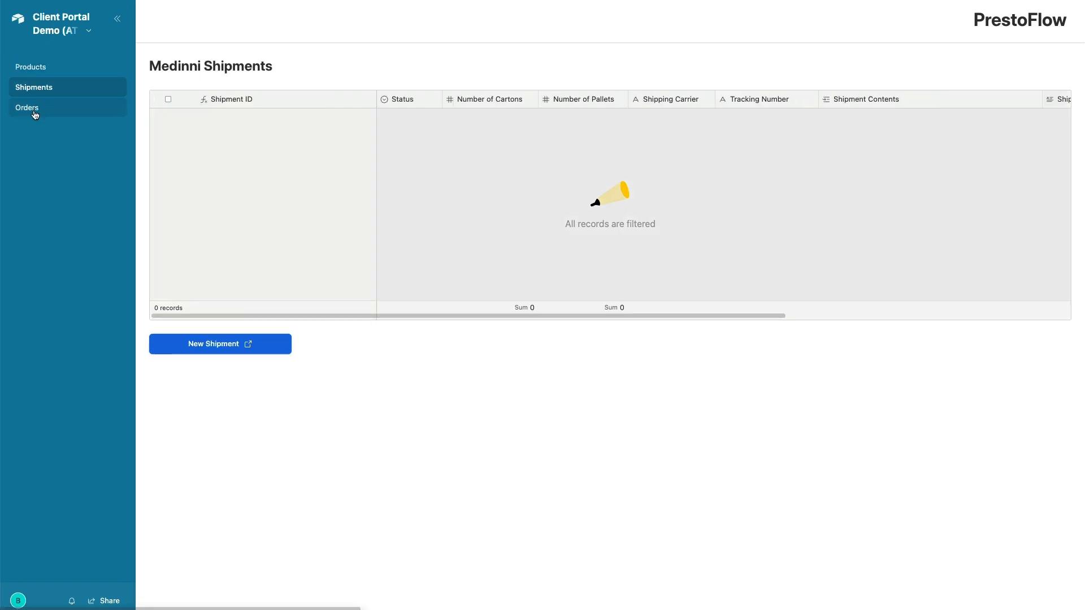
pyautogui.click(35, 108)
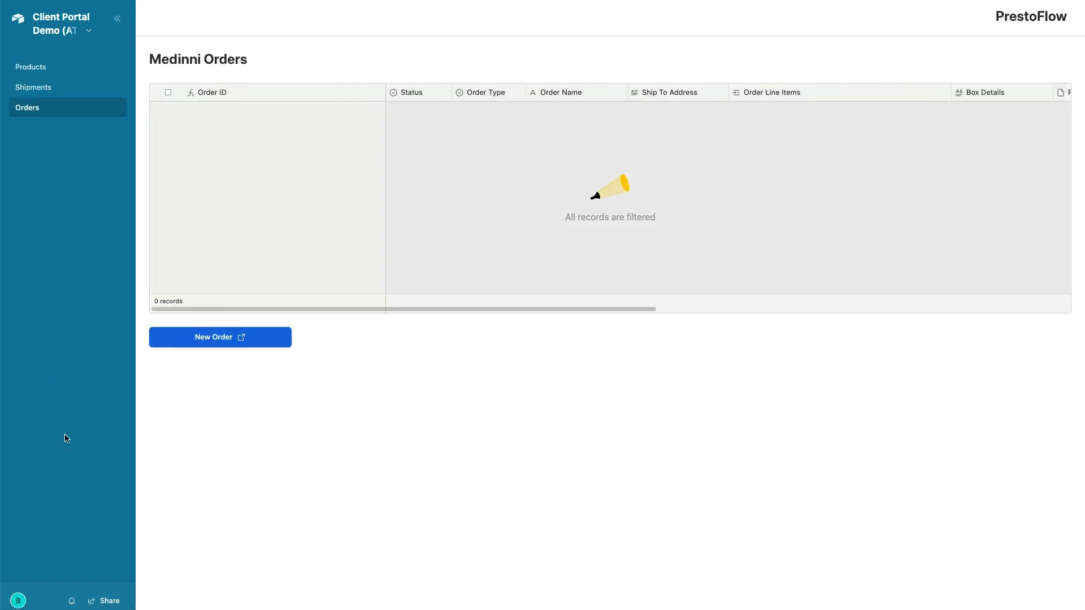
# Return home, reopen Client Portal - Medinni, and confirm the client is listed as Read only
pyautogui.click(89, 31)
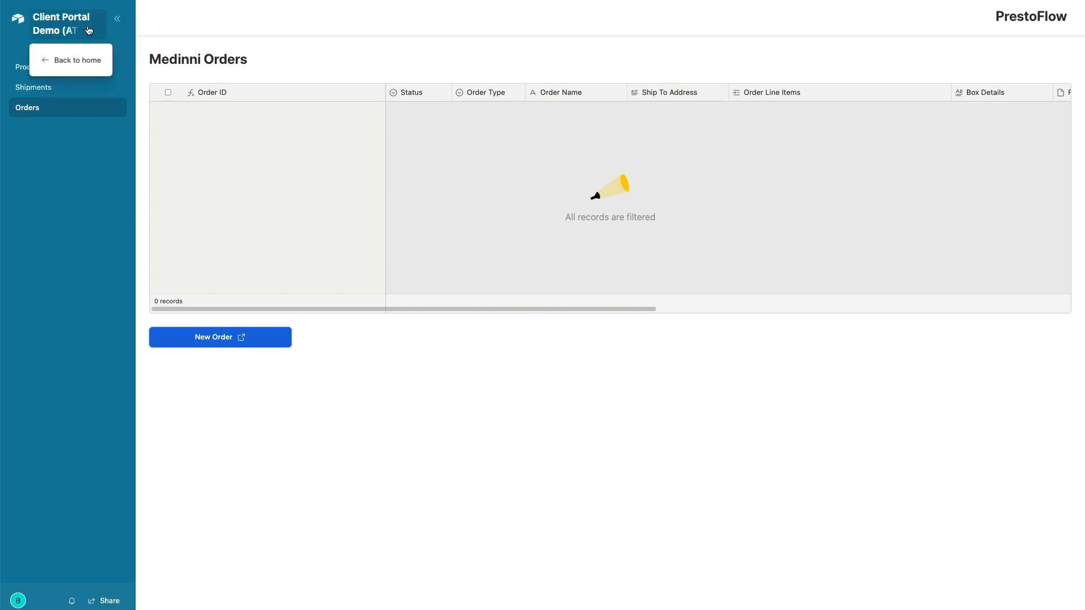
pyautogui.click(78, 64)
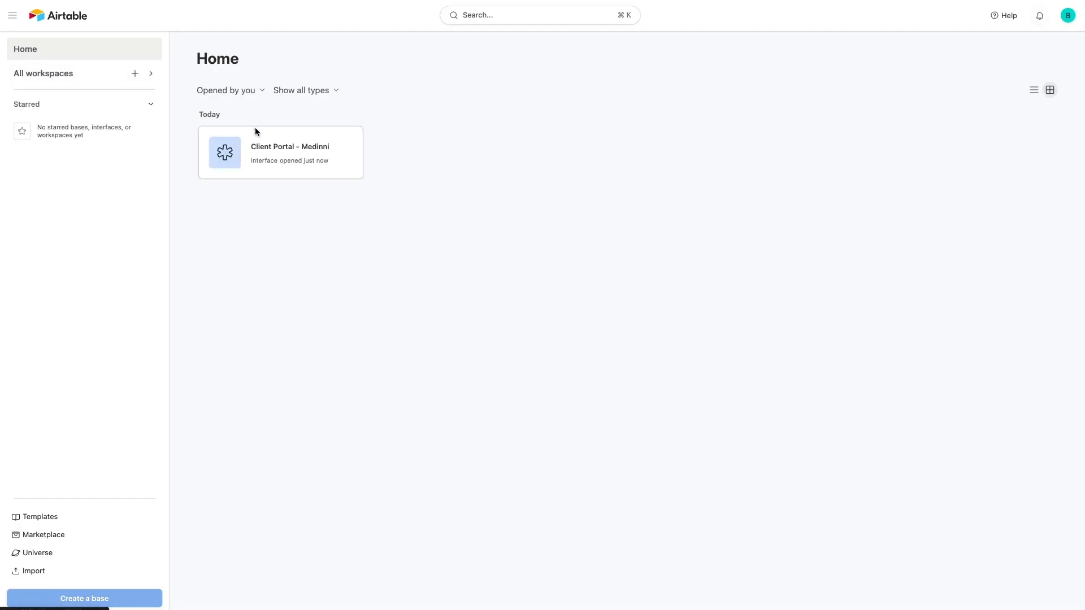
pyautogui.click(297, 143)
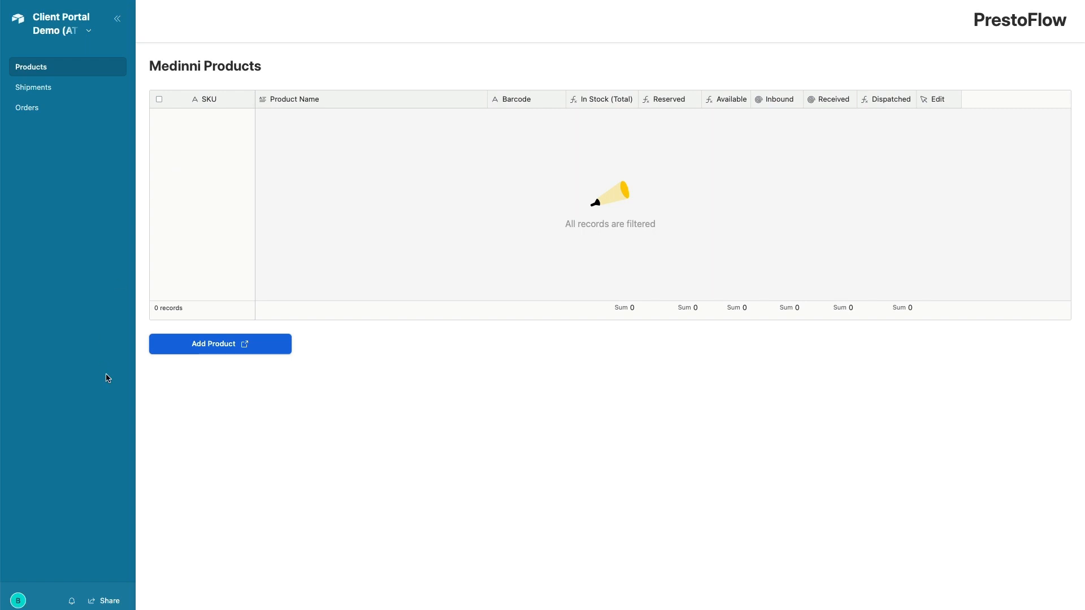
pyautogui.click(107, 602)
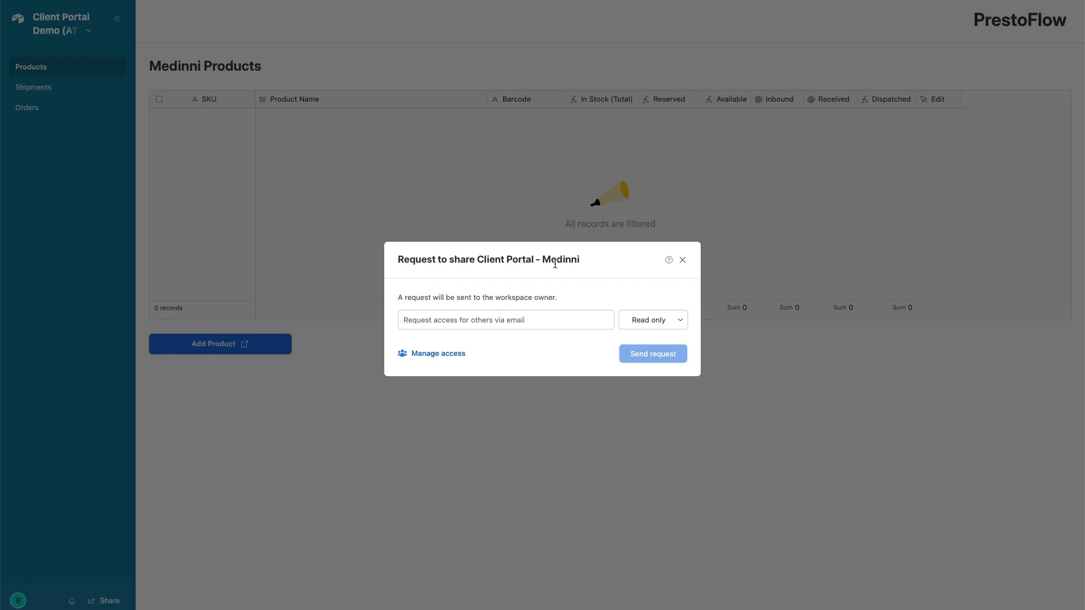
pyautogui.click(424, 356)
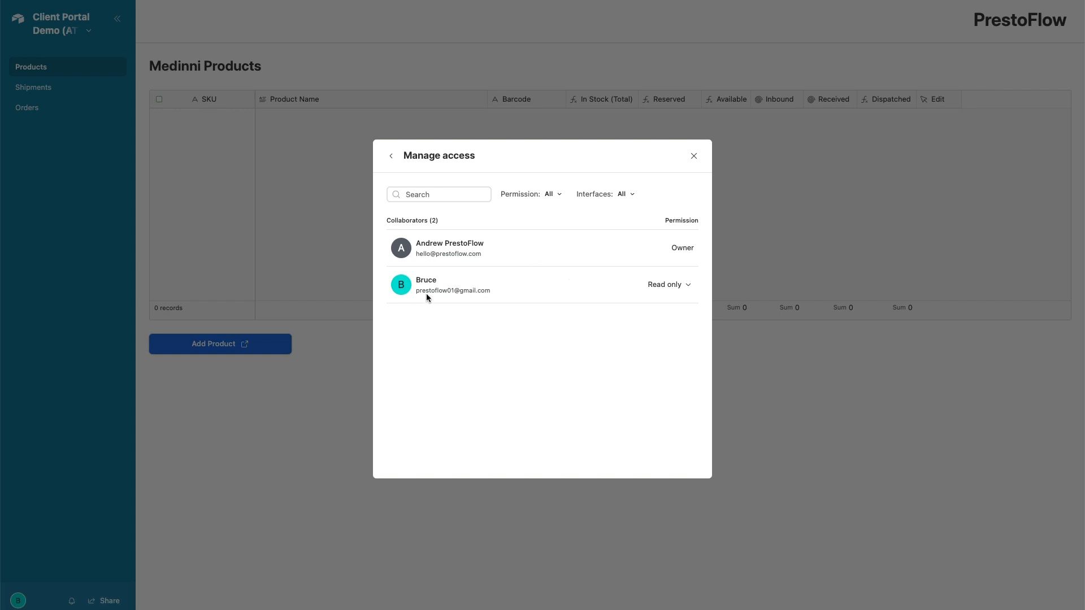
pyautogui.click(694, 157)
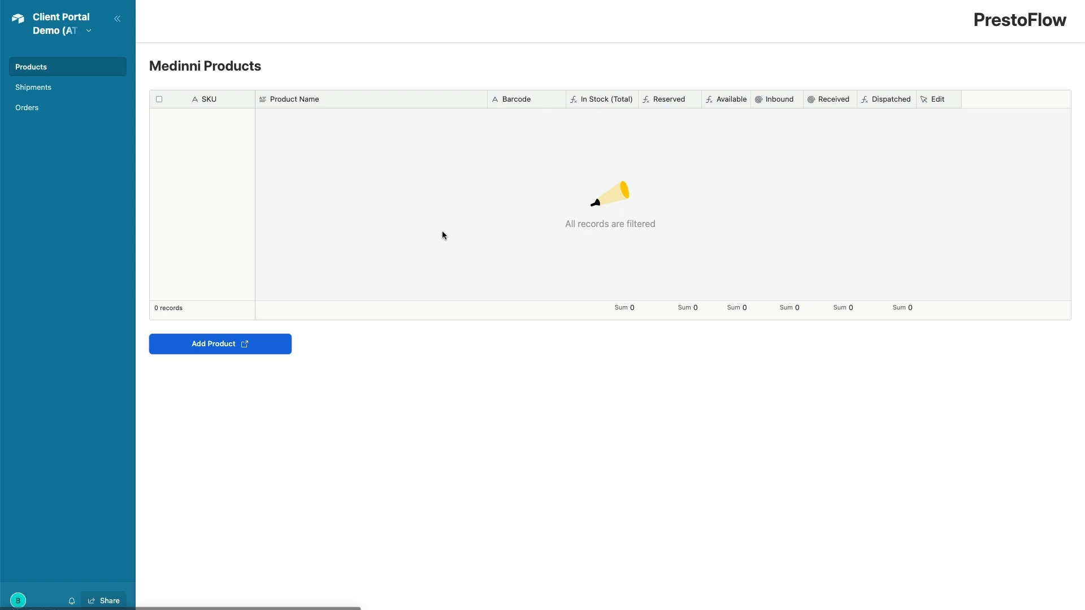
# Add product SKU MD001, named 'Medinni Product 1', barcode XYZ123, through the Add Product form
pyautogui.click(215, 345)
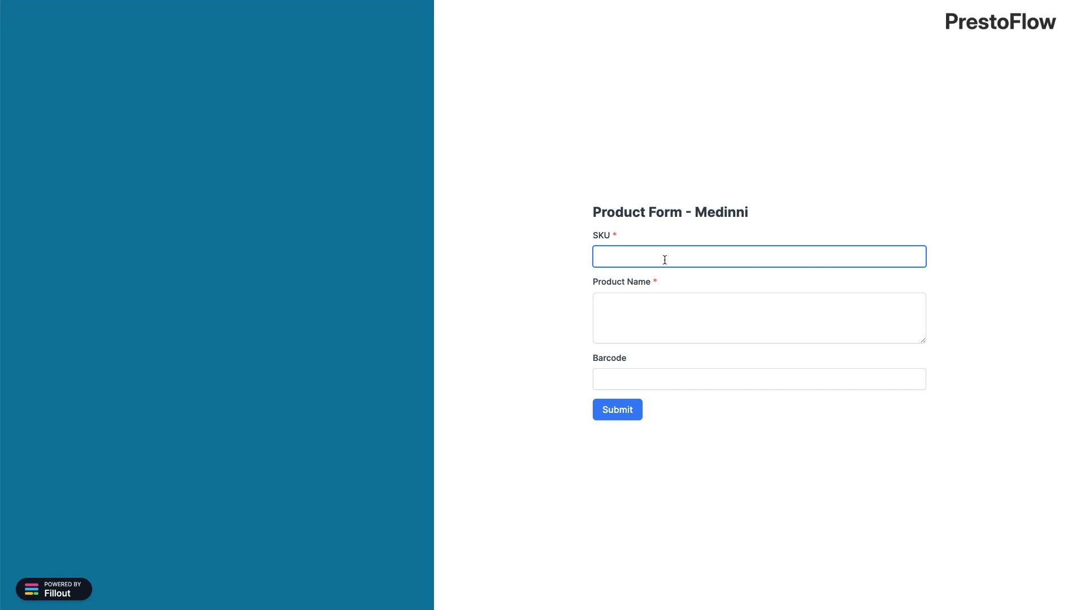
pyautogui.write('MD001')
pyautogui.click(695, 313)
pyautogui.write('Medinni')
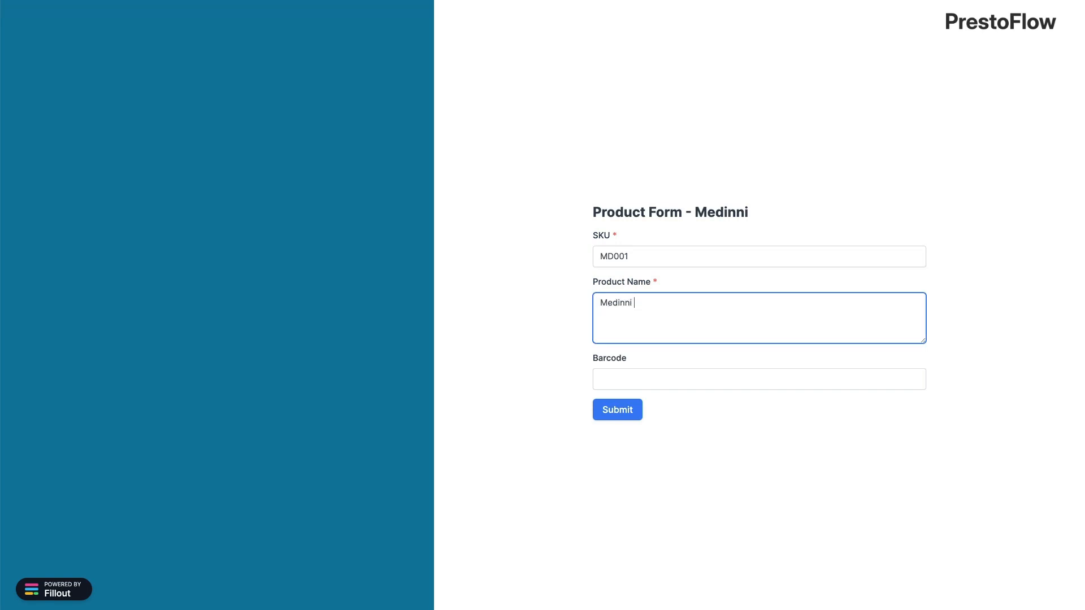
pyautogui.write(' Product 1')
pyautogui.click(661, 373)
pyautogui.write('XYZ123')
pyautogui.click(628, 411)
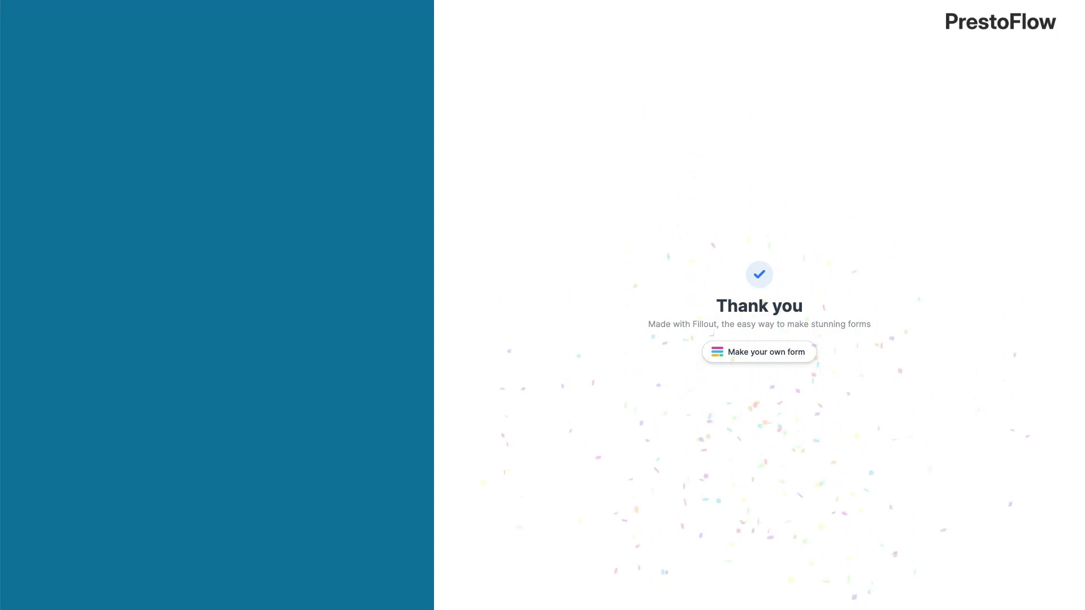
# Rename MD001 to 'Medinni Product 1 - EDIT' using its Edit form
pyautogui.hotkey('ctrl', 'w')
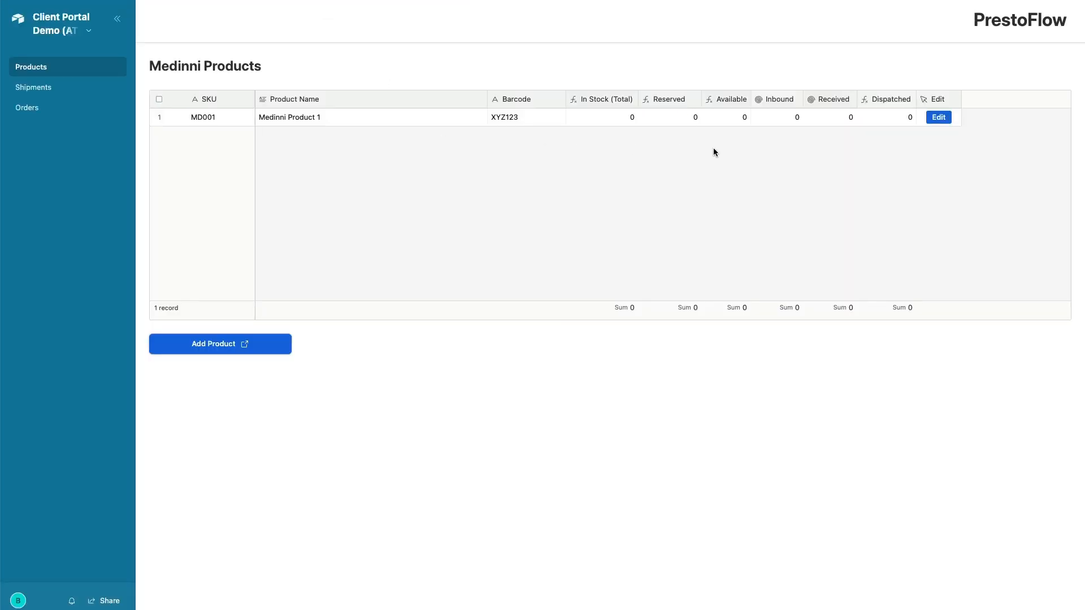
pyautogui.click(946, 117)
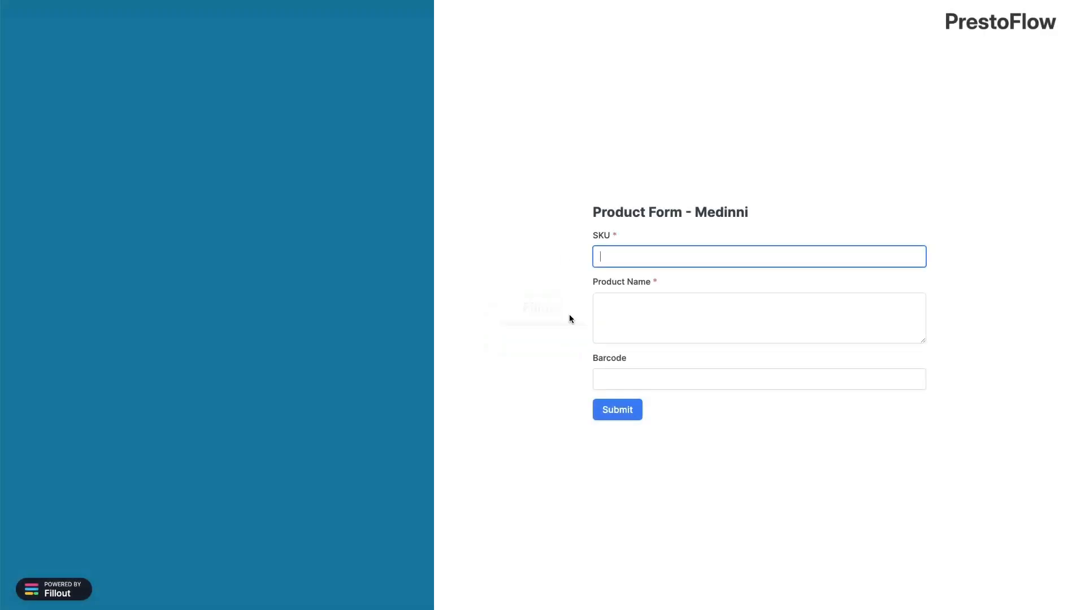
pyautogui.click(724, 306)
pyautogui.write('- EDIT')
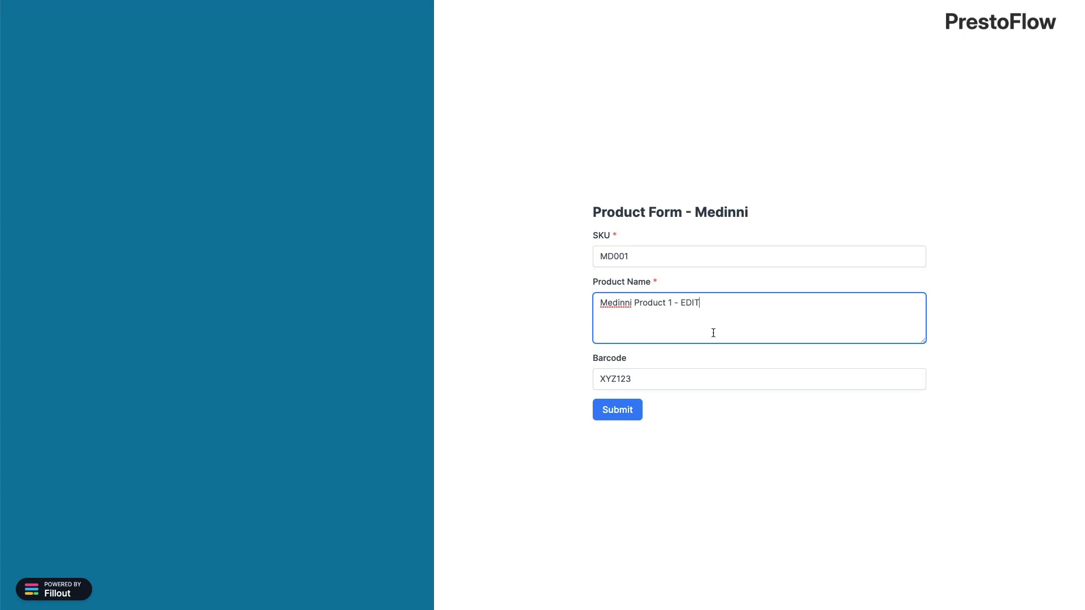
pyautogui.click(618, 421)
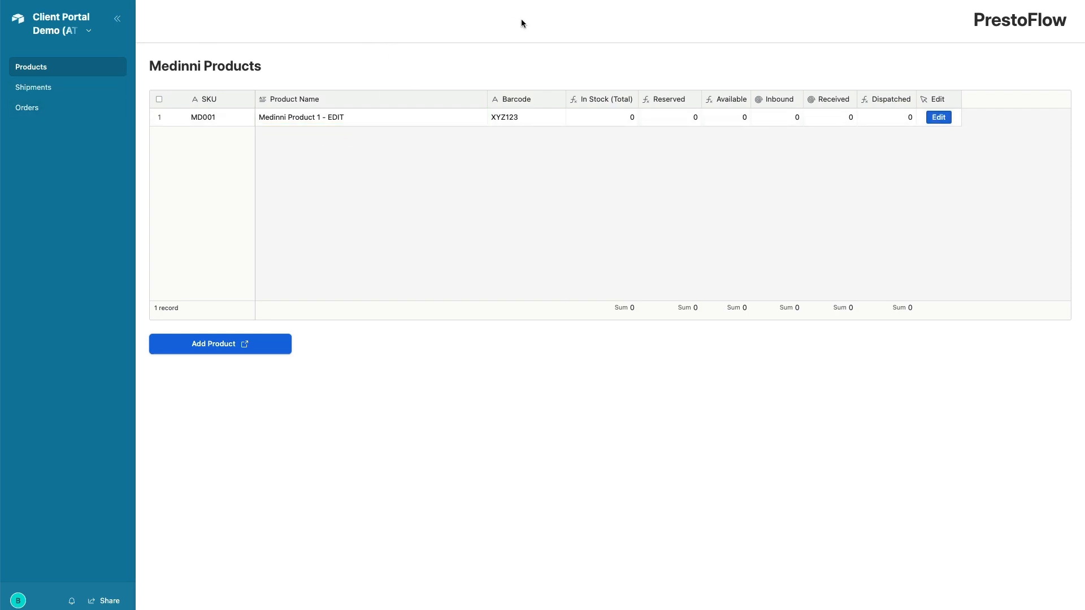
# Start a new shipment named TEST from the Medinni Shipments page
pyautogui.click(52, 89)
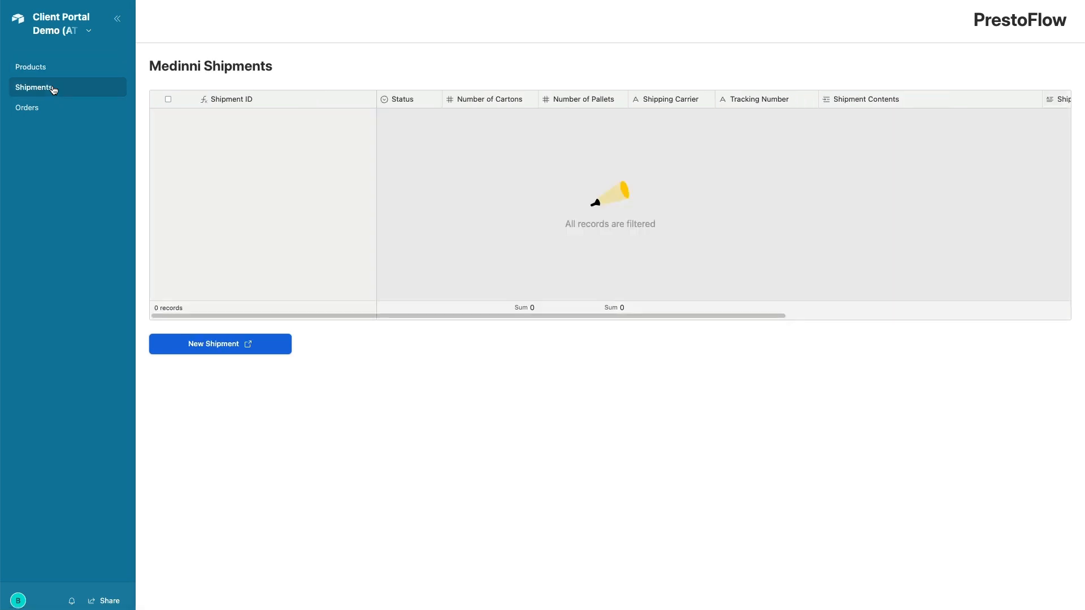
pyautogui.click(214, 346)
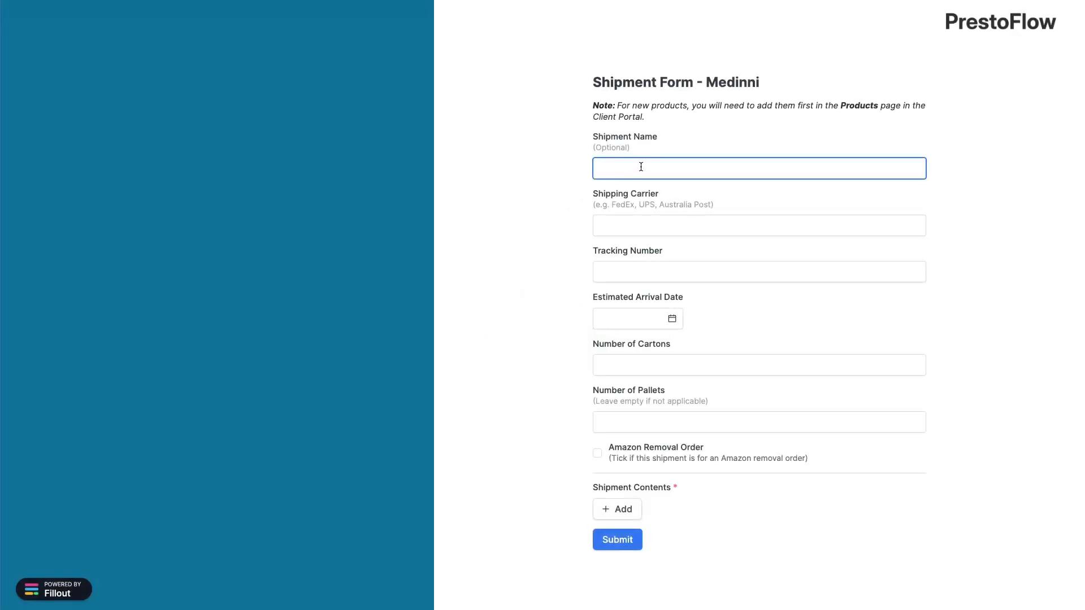
pyautogui.write('TEST')
# Add a shipment contents line of MD001, quantity 100, in 1 carton
pyautogui.click(625, 512)
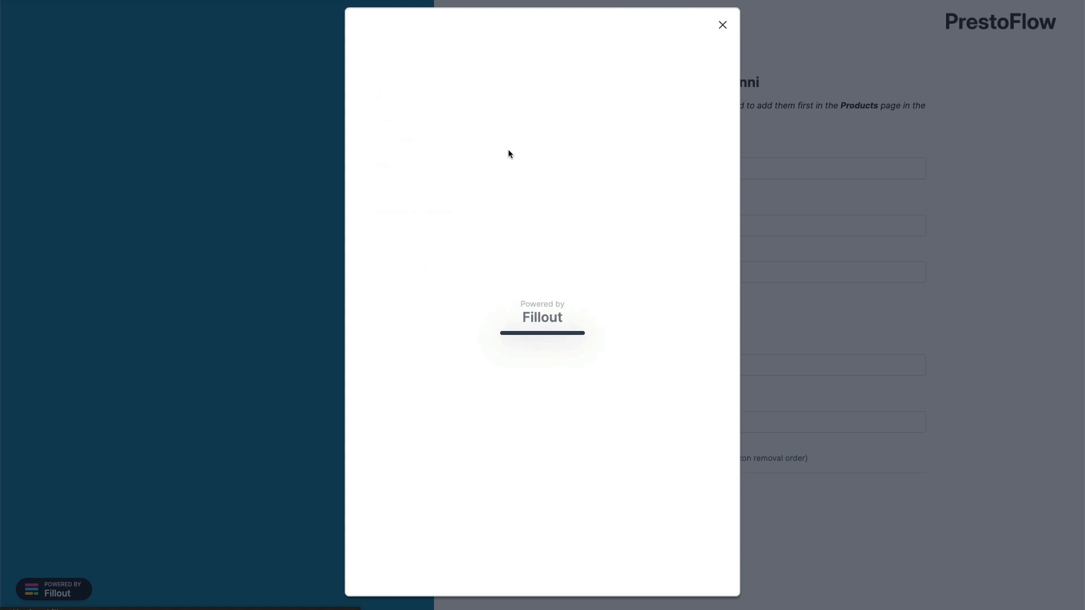
pyautogui.click(401, 141)
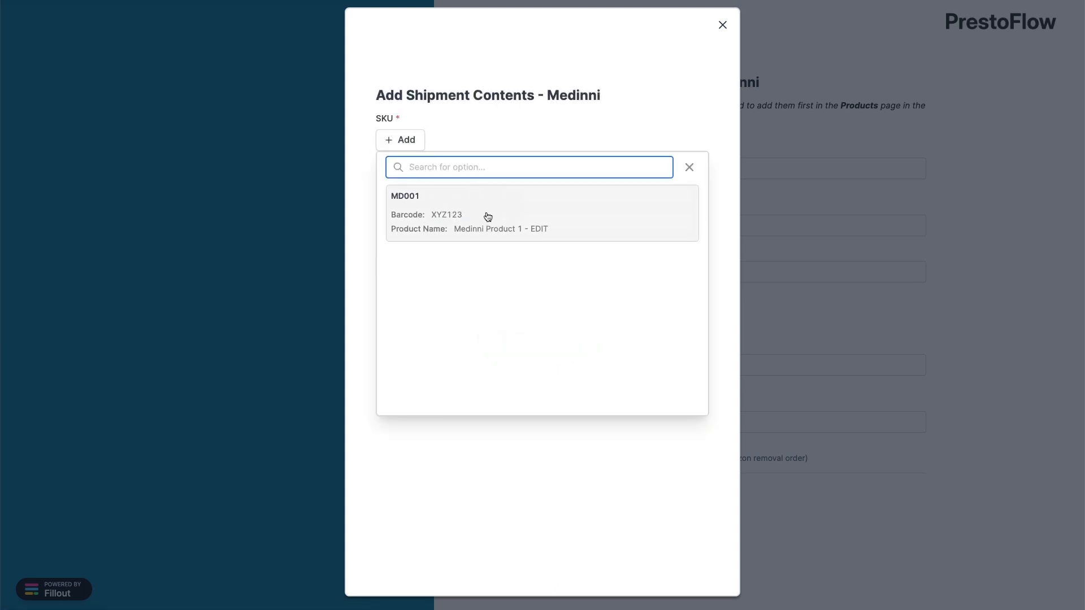
pyautogui.click(488, 217)
pyautogui.click(419, 213)
pyautogui.write('100')
pyautogui.click(411, 263)
pyautogui.write('1')
pyautogui.click(403, 292)
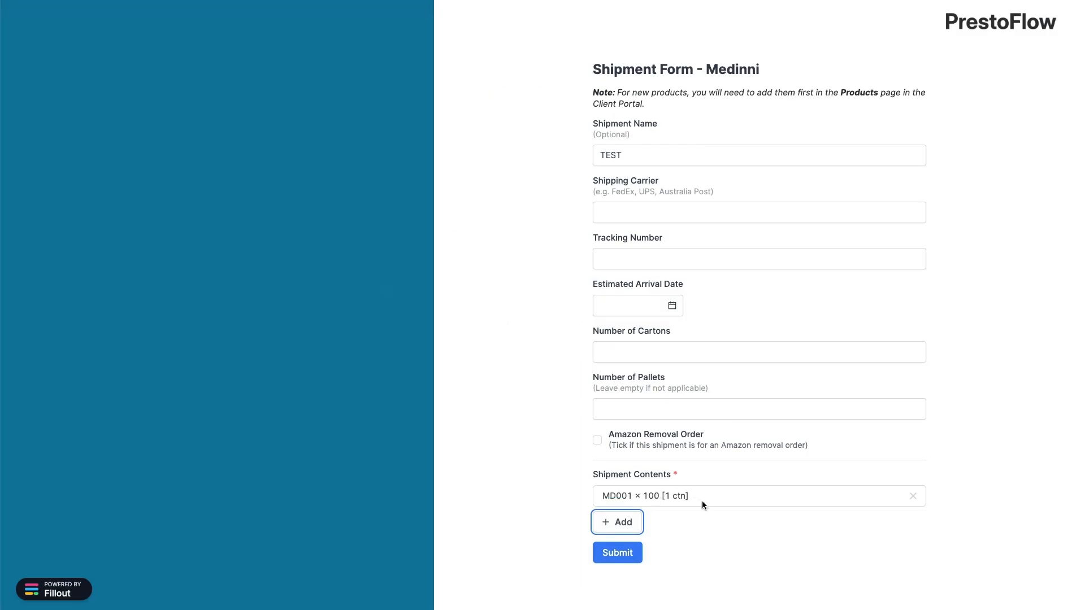
# Submit the TEST shipment and check it in the portal's Shipments list
pyautogui.click(618, 554)
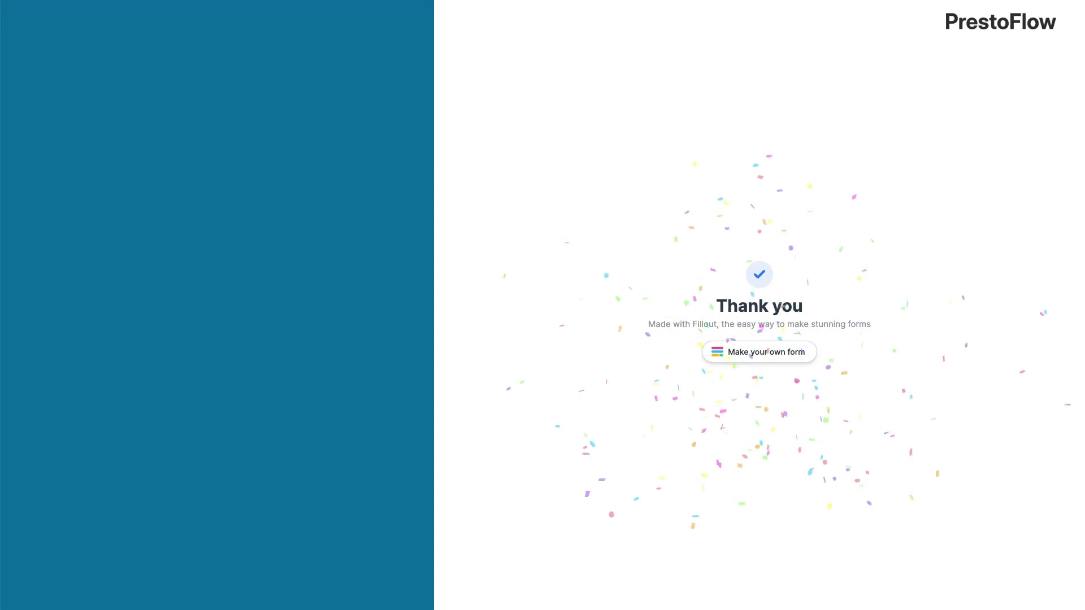
pyautogui.click(447, 0)
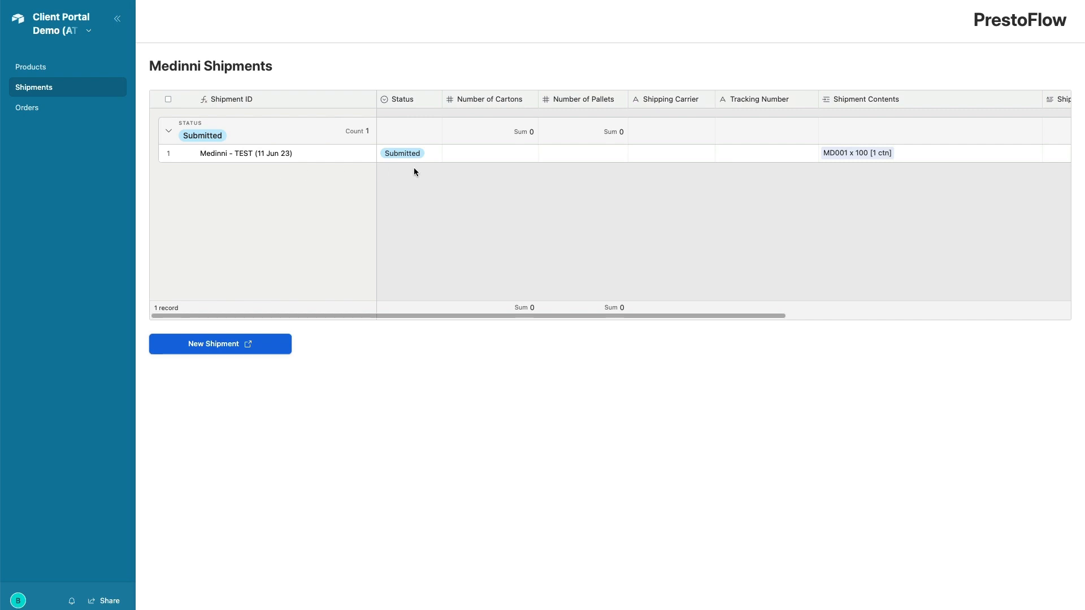
pyautogui.hscroll(3, 414, 167)
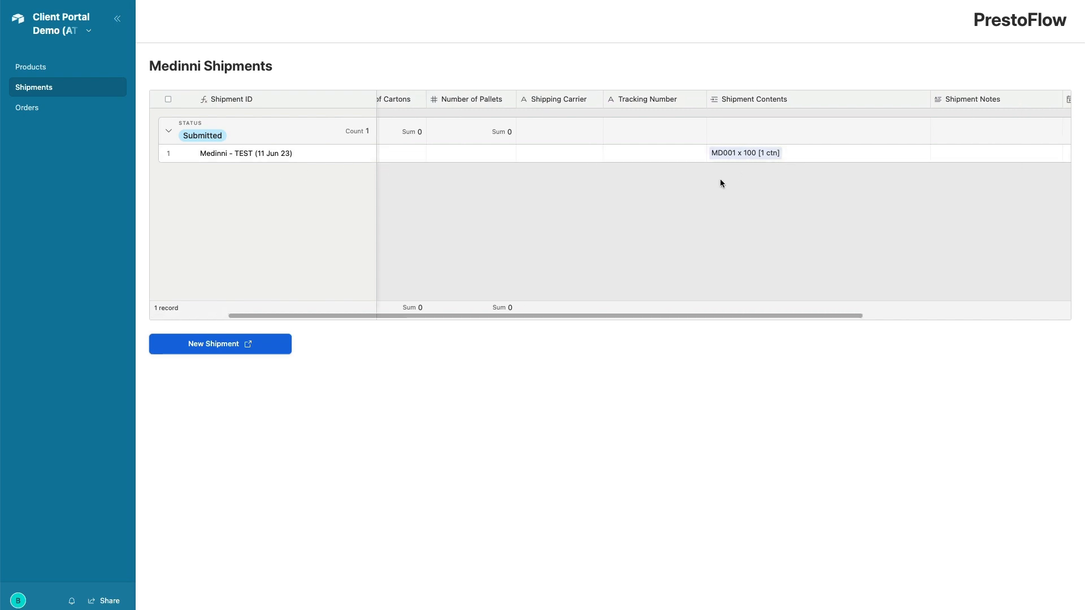